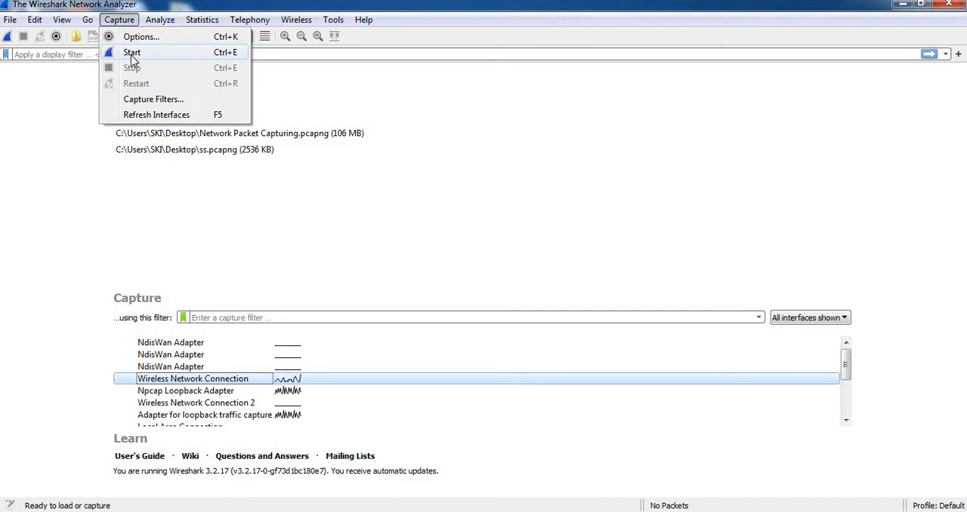
Start a live capture on Wireless Network Connection and select packet 5 among the first captured packets.
{"action": "left_click", "coordinate": [133, 53]}
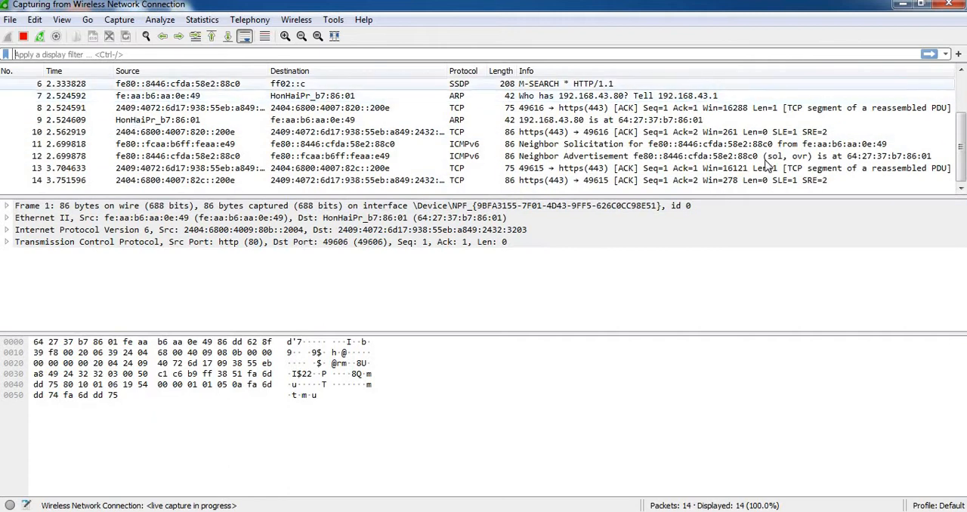
{"action": "left_click_drag", "start_coordinate": [964, 157], "coordinate": [961, 86]}
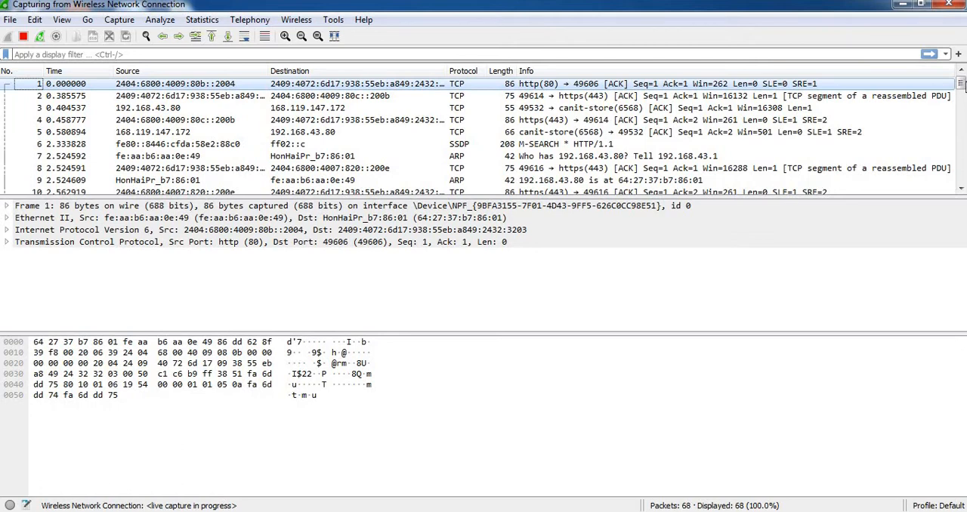
{"action": "mouse_move", "coordinate": [961, 86]}
{"action": "left_mouse_down"}
{"action": "mouse_move", "coordinate": [961, 175]}
{"action": "mouse_move", "coordinate": [961, 82]}
{"action": "left_mouse_up"}
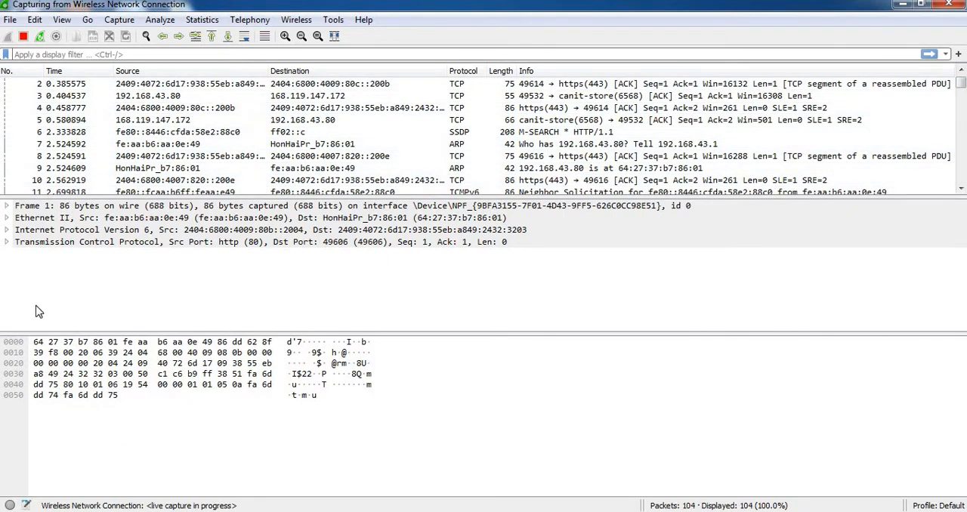
{"action": "left_click", "coordinate": [68, 122]}
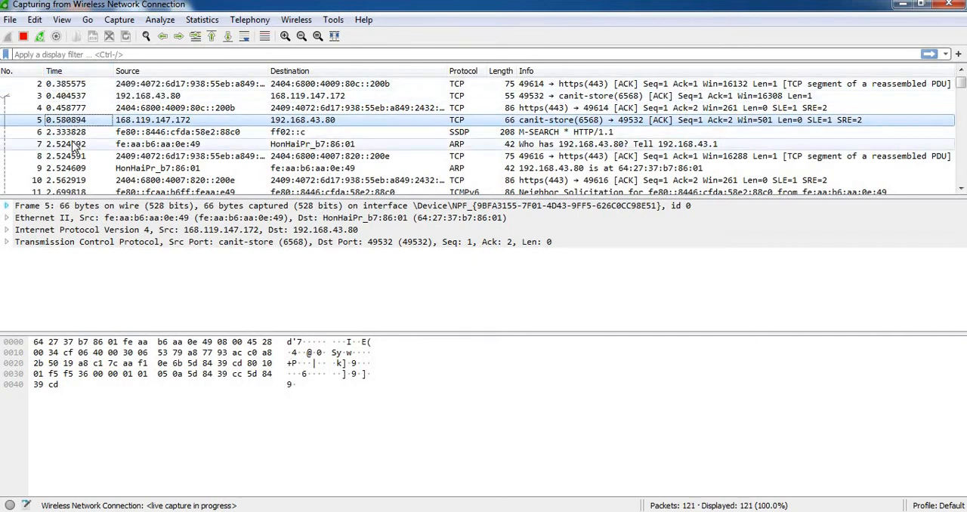
Sort the packet list by Source, Destination, Protocol, Length and Info in turn, finishing with an ascending sort by Time.
{"action": "left_click", "coordinate": [136, 71]}
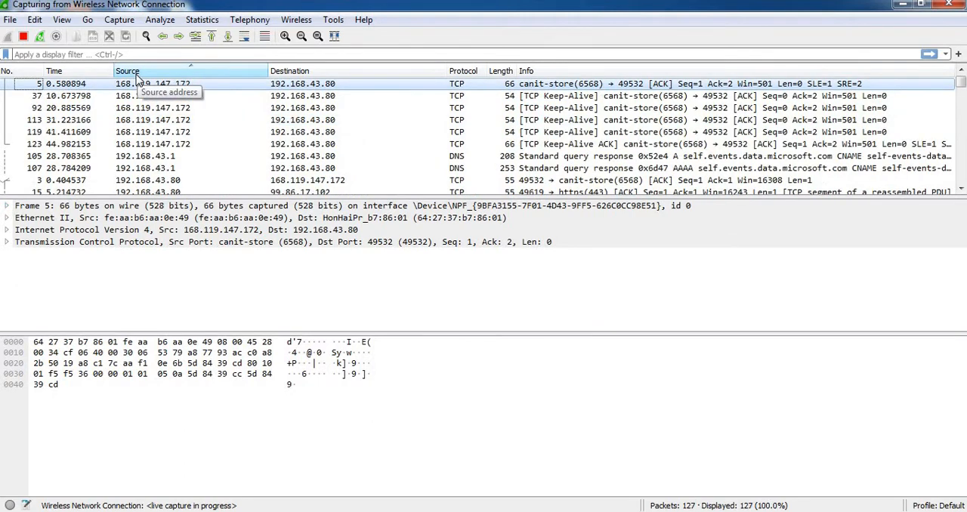
{"action": "left_click", "coordinate": [298, 71]}
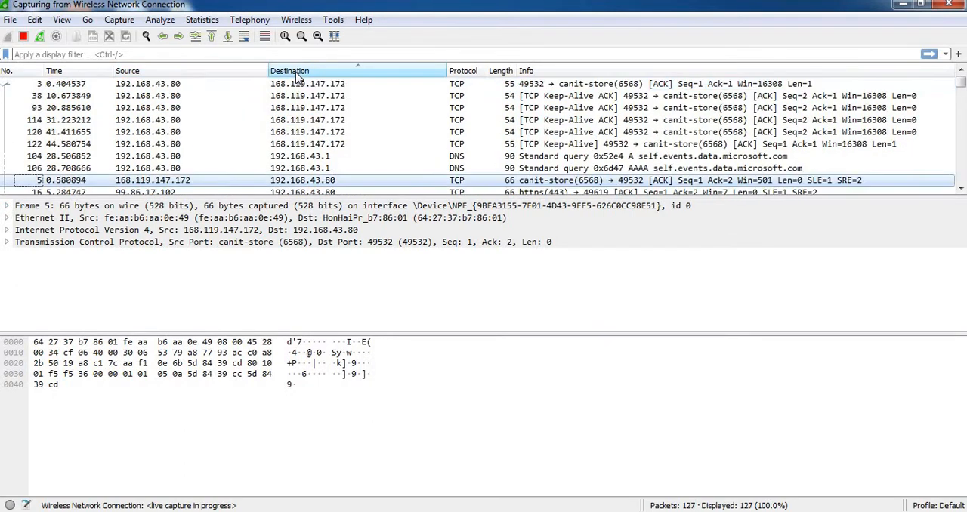
{"action": "left_click", "coordinate": [464, 74]}
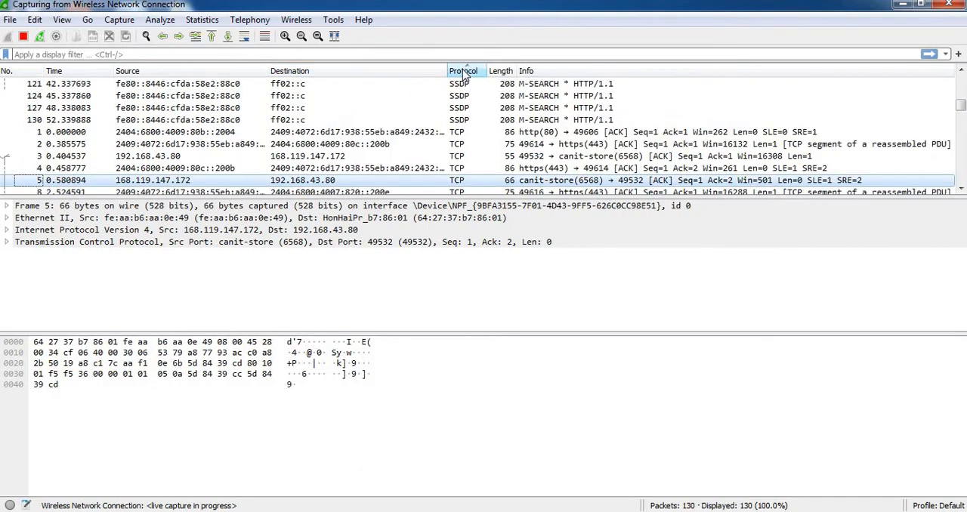
{"action": "left_click", "coordinate": [507, 73]}
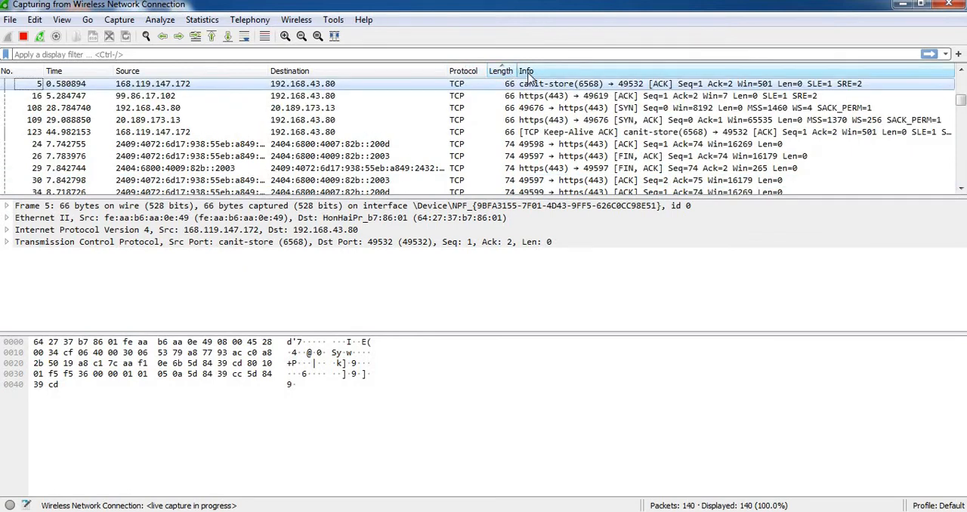
{"action": "left_click", "coordinate": [529, 74]}
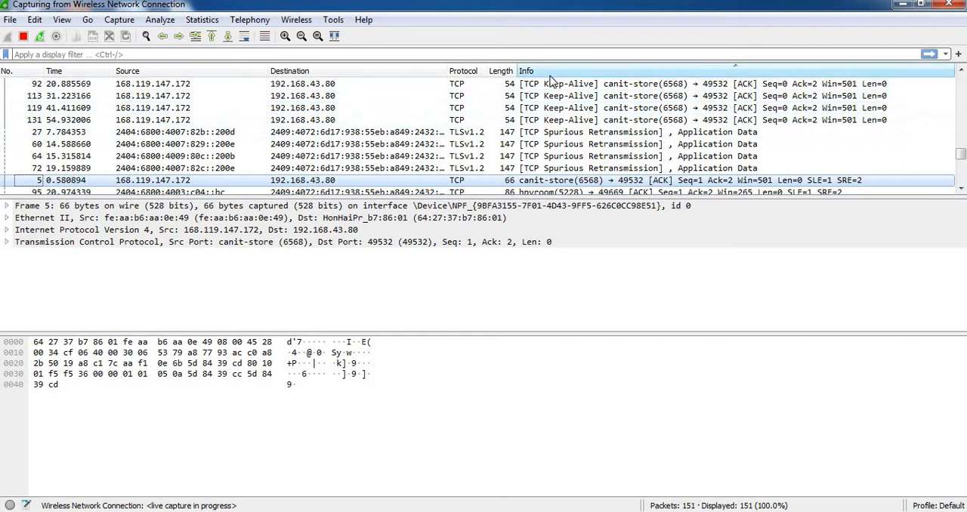
{"action": "left_click", "coordinate": [53, 71]}
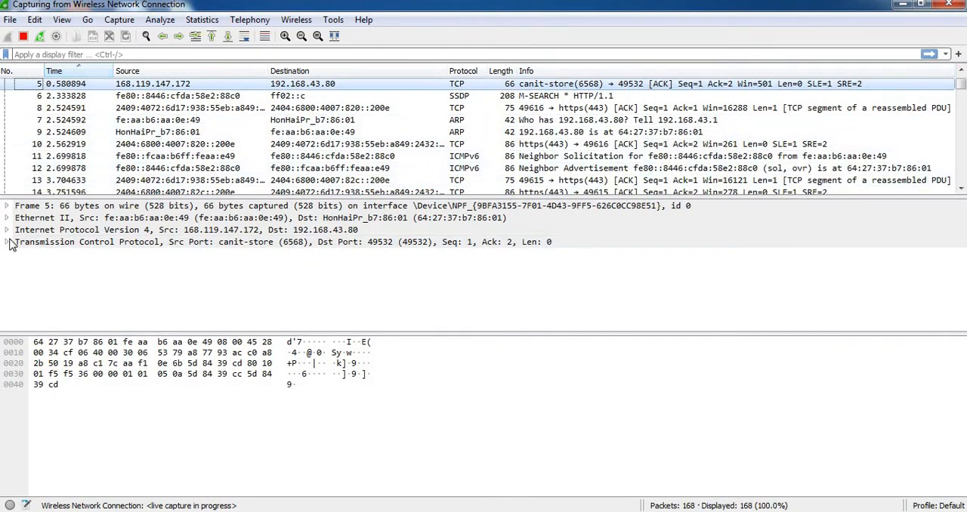
Compare packets 6 and 5, and examine packet 5's Frame details, including its Interface id entry, leaving the Frame section collapsed.
{"action": "left_click", "coordinate": [77, 97]}
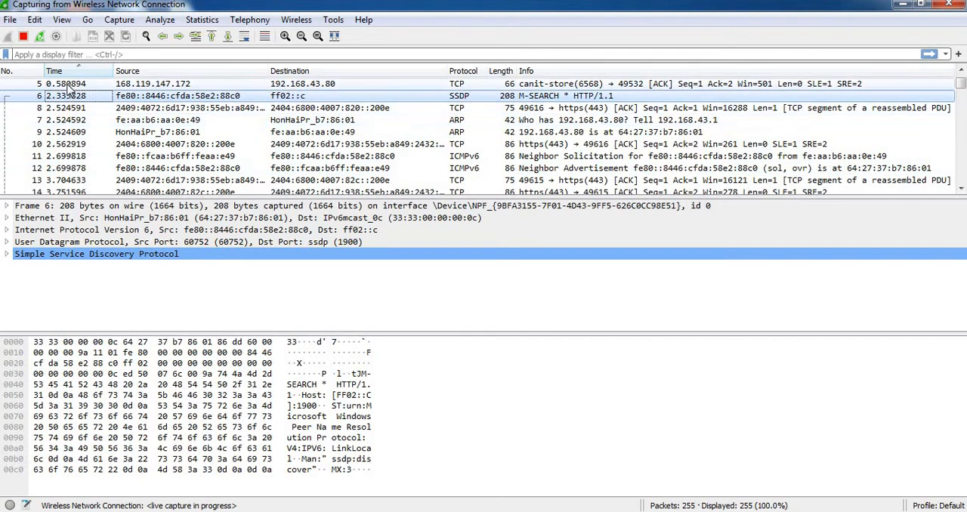
{"action": "left_click", "coordinate": [69, 86]}
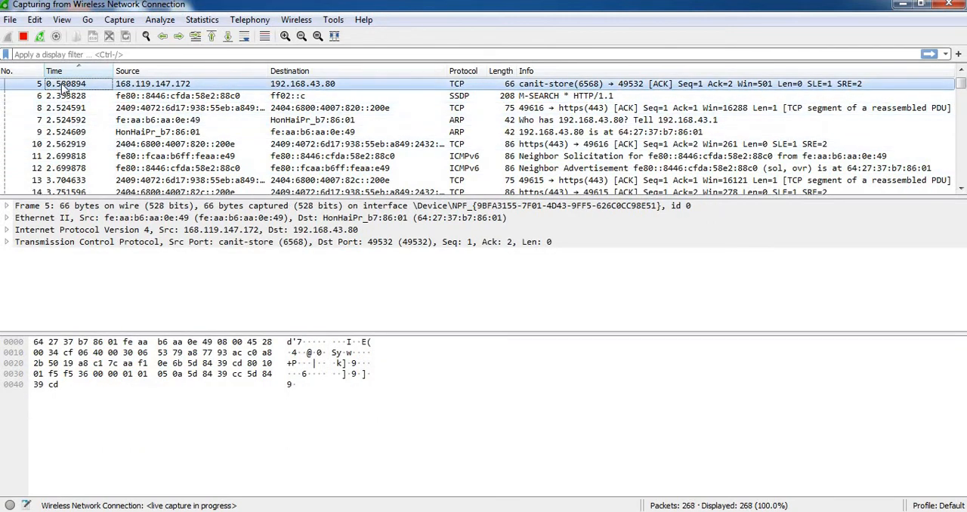
{"action": "left_click", "coordinate": [6, 207]}
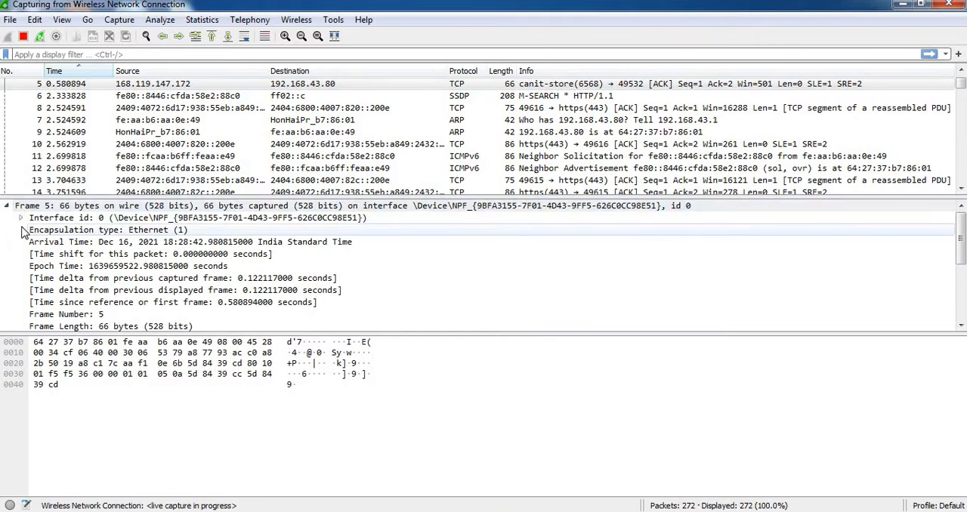
{"action": "left_click", "coordinate": [6, 206]}
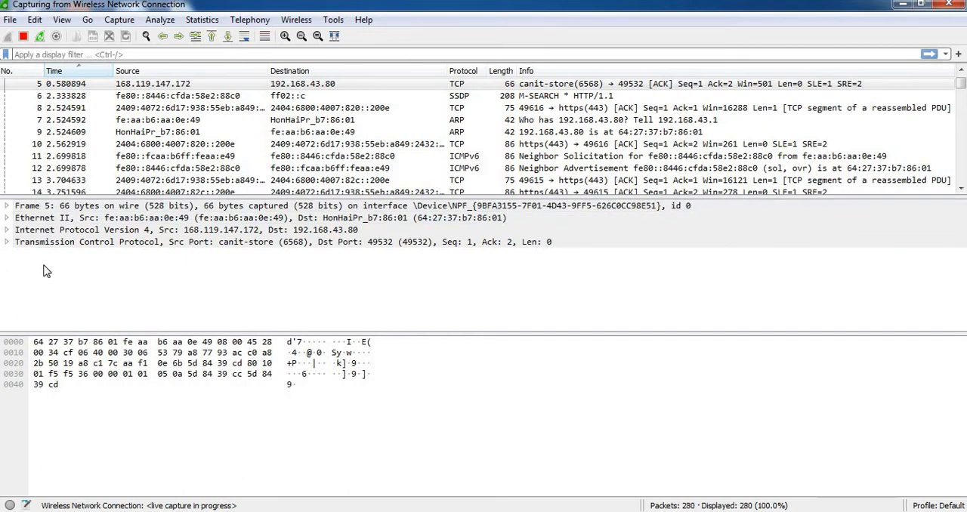
{"action": "left_click", "coordinate": [23, 207]}
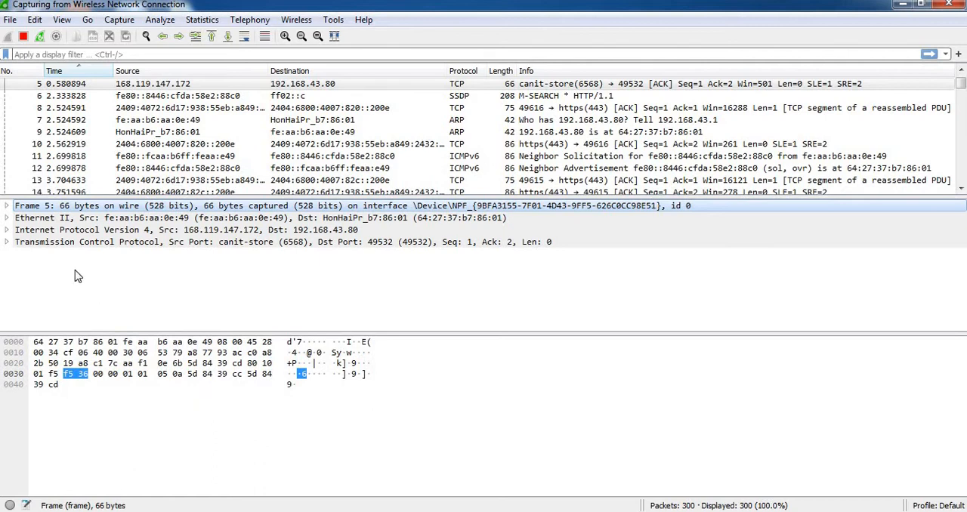
{"action": "left_click", "coordinate": [6, 205]}
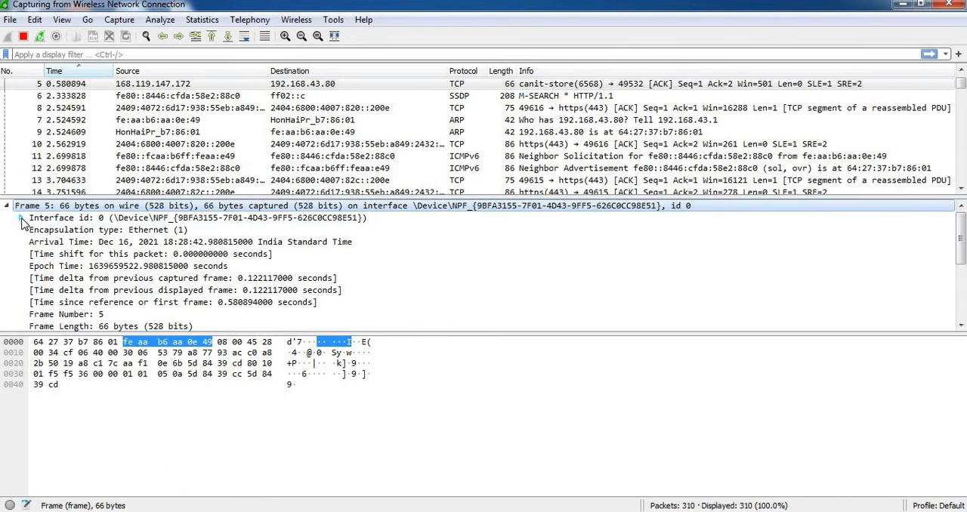
{"action": "left_click", "coordinate": [20, 218]}
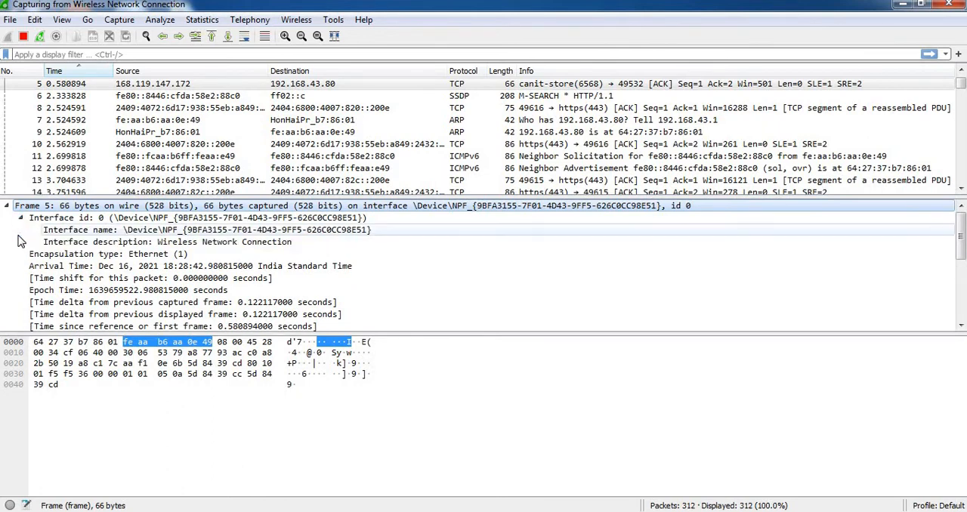
{"action": "left_click", "coordinate": [20, 218]}
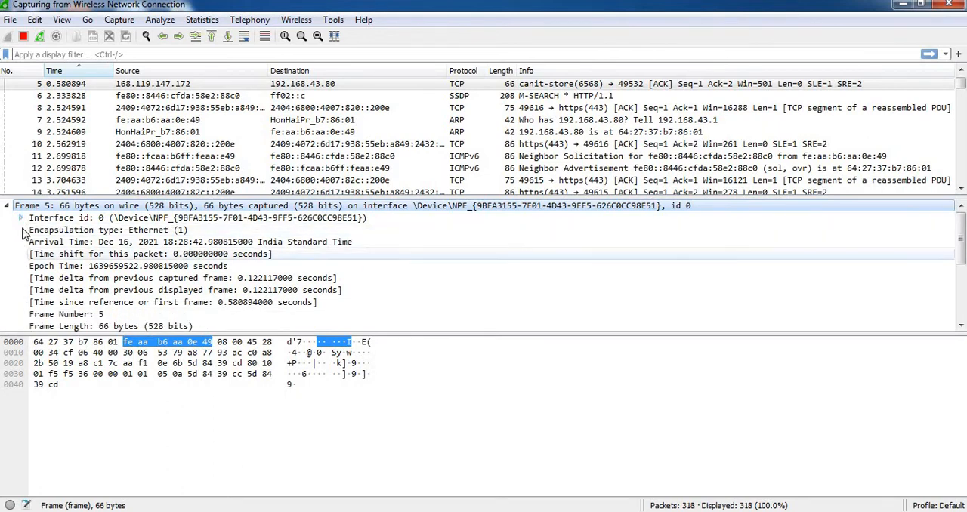
{"action": "left_click", "coordinate": [7, 207]}
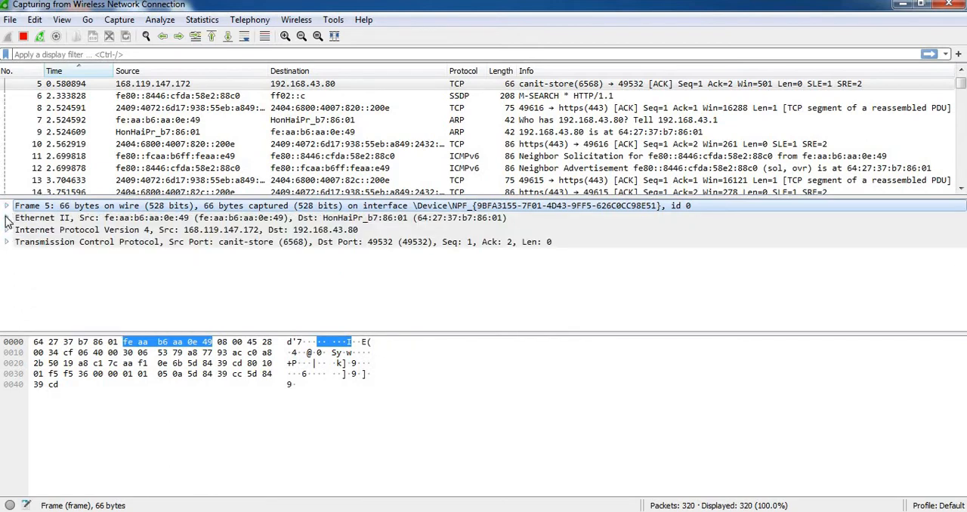
Expand packet 5's Ethernet II header and inspect the bytes of its Destination and Source hardware addresses.
{"action": "left_click", "coordinate": [6, 218]}
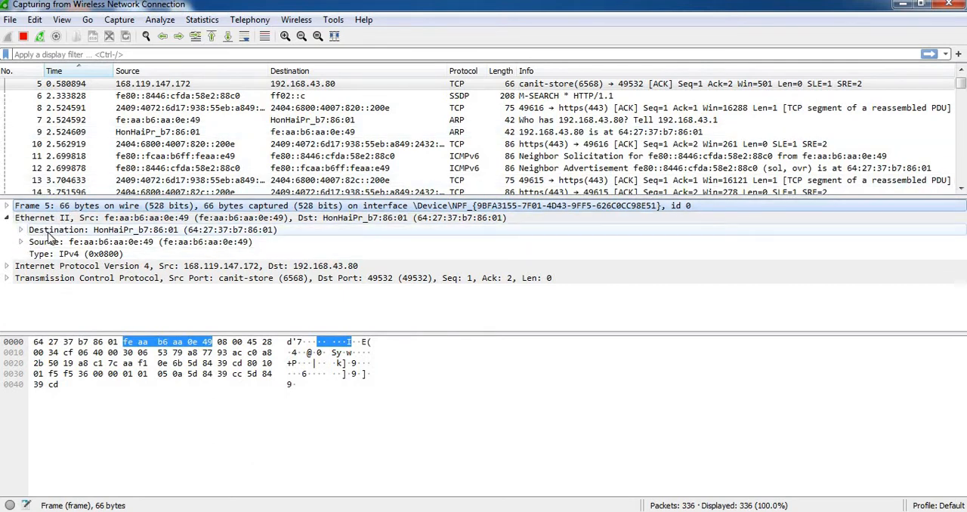
{"action": "left_click", "coordinate": [49, 233]}
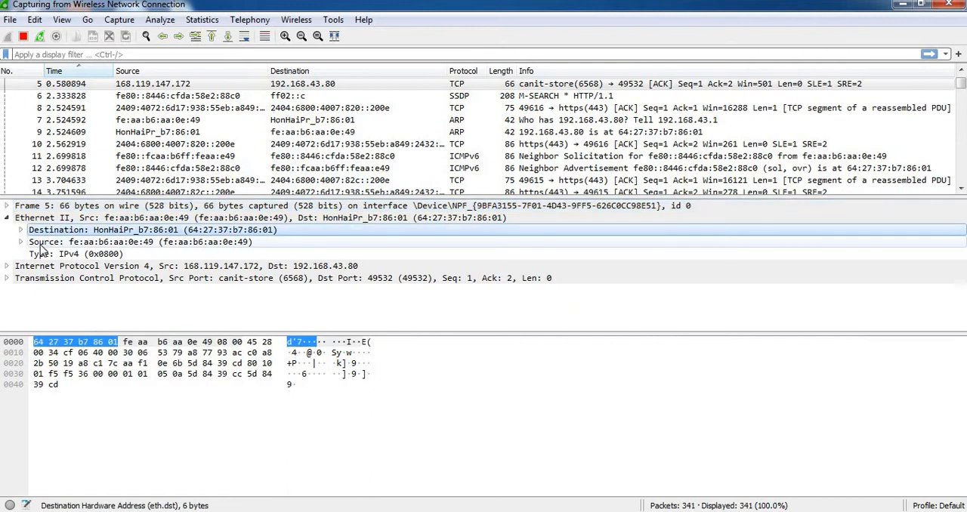
{"action": "left_click", "coordinate": [43, 243]}
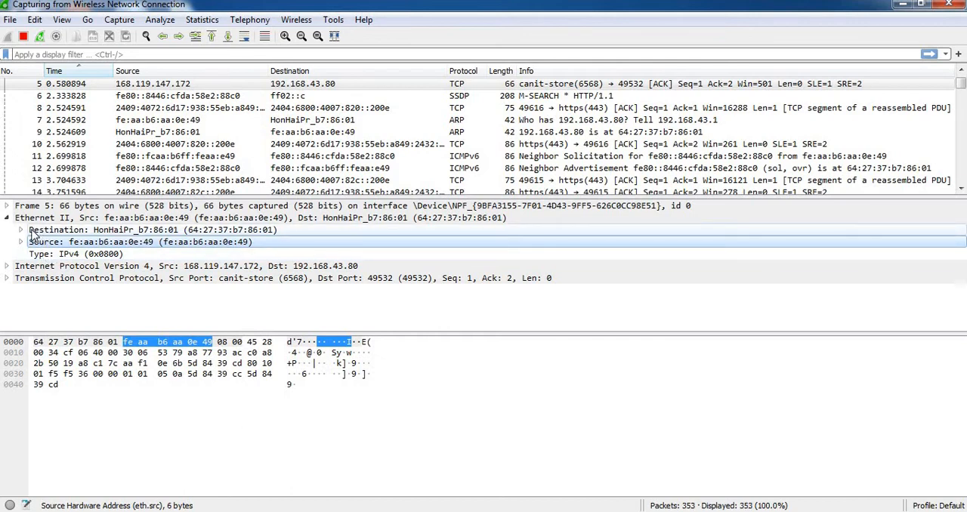
{"action": "left_click", "coordinate": [36, 231]}
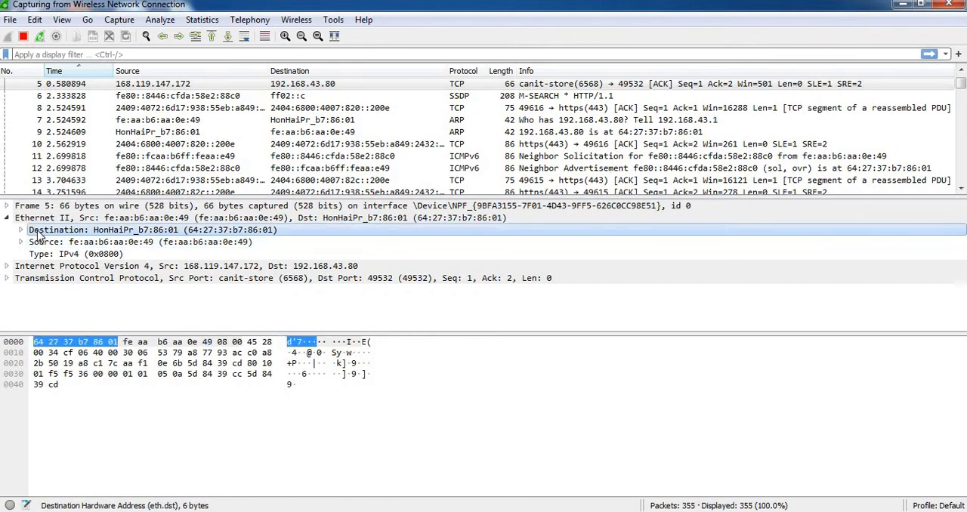
{"action": "left_click", "coordinate": [42, 243]}
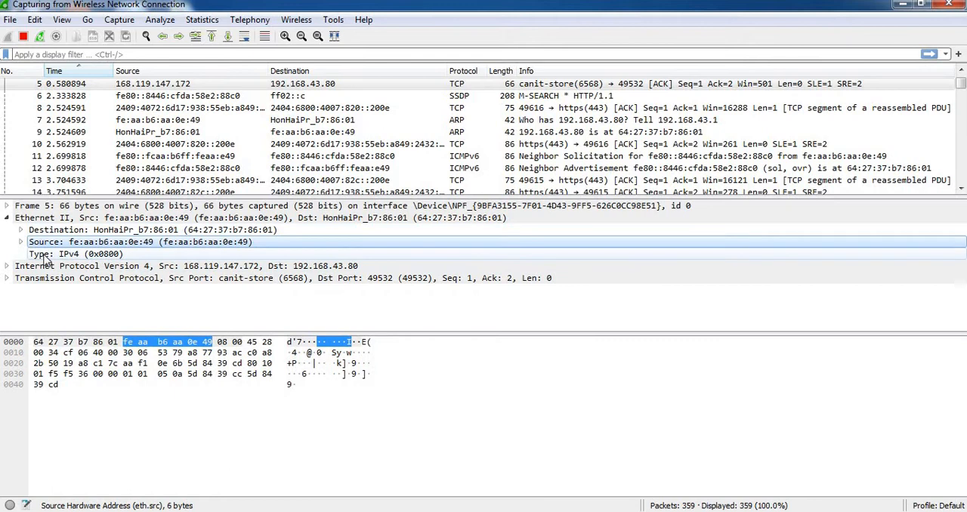
Expand the Internet Protocol Version 4 header and inspect its Version, Header Length and Differentiated Services fields.
{"action": "left_click", "coordinate": [7, 268]}
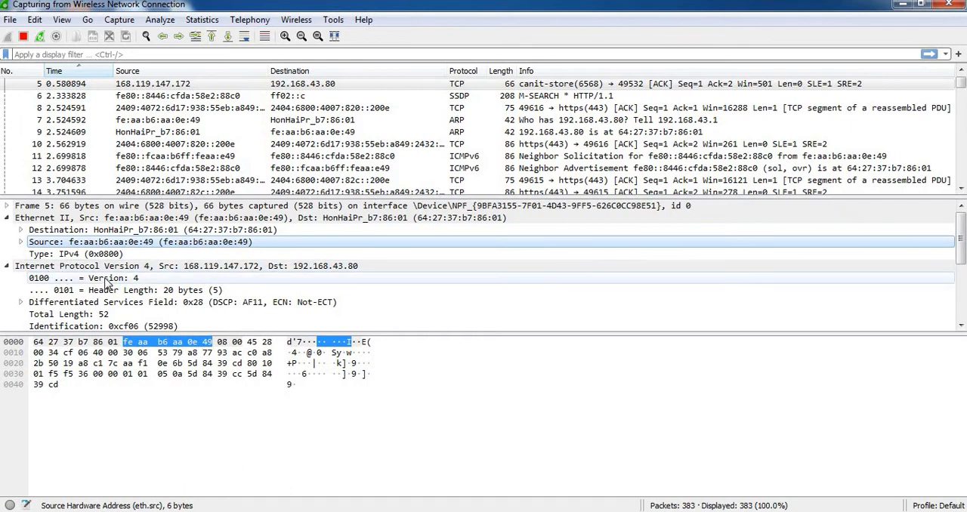
{"action": "left_click", "coordinate": [106, 281]}
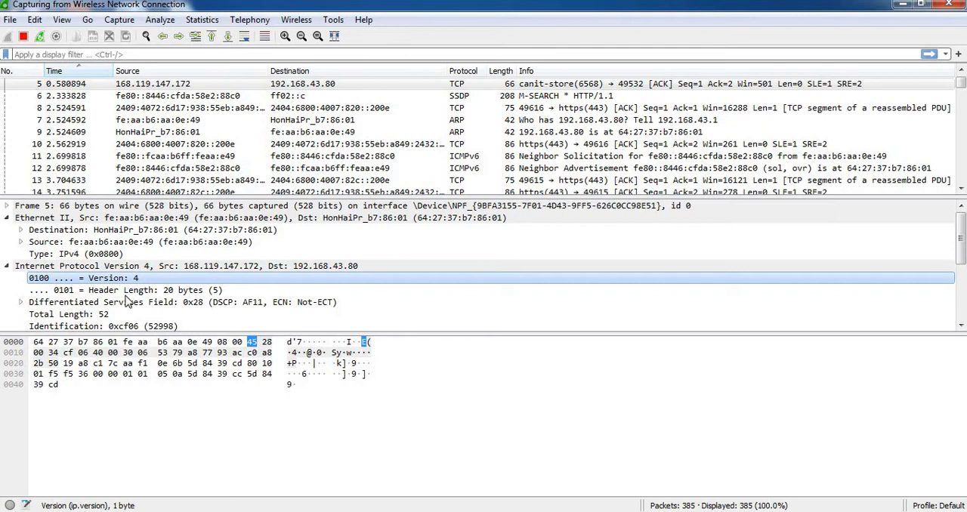
{"action": "left_click", "coordinate": [122, 293]}
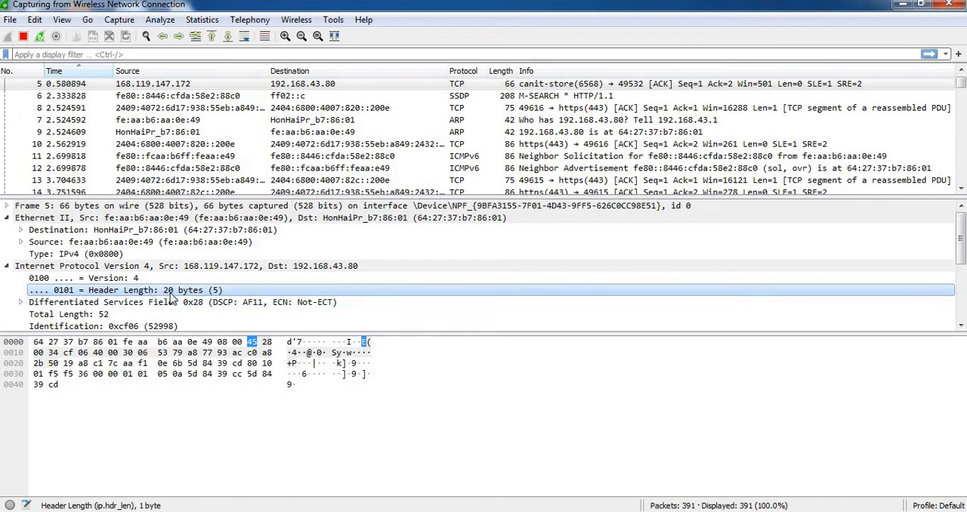
{"action": "left_click", "coordinate": [93, 304]}
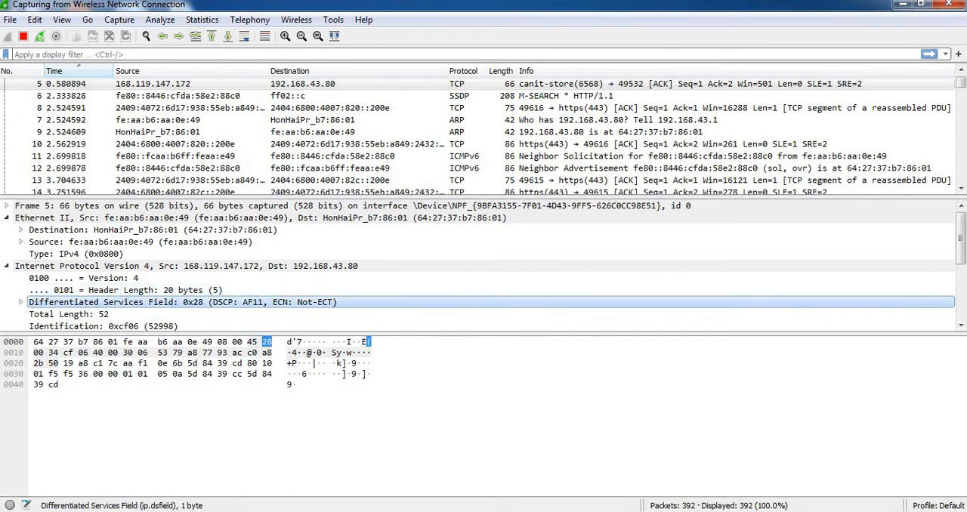
Inspect packet 5's IPv4 Total Length, Identification, Flags, Fragment offset and Time to live fields and their bytes.
{"action": "left_click_drag", "start_coordinate": [962, 237], "coordinate": [962, 256]}
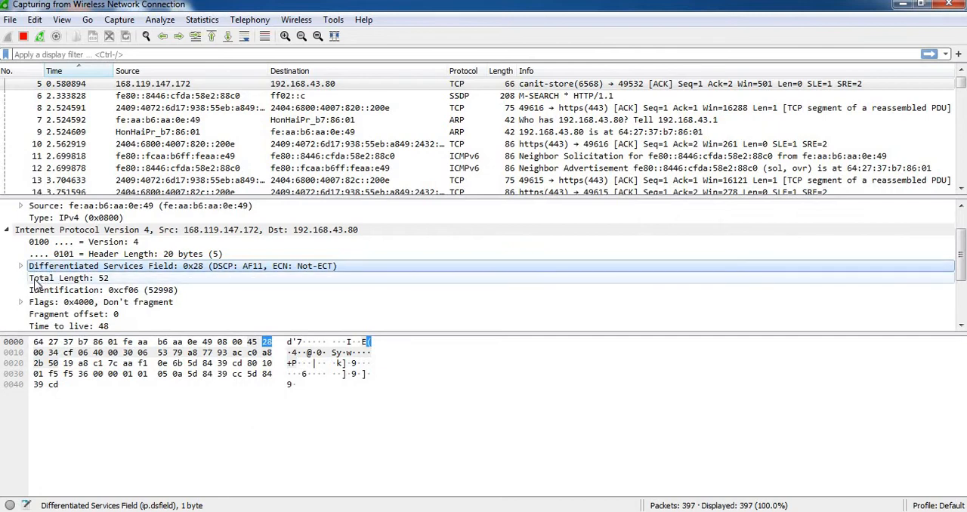
{"action": "left_click", "coordinate": [36, 279]}
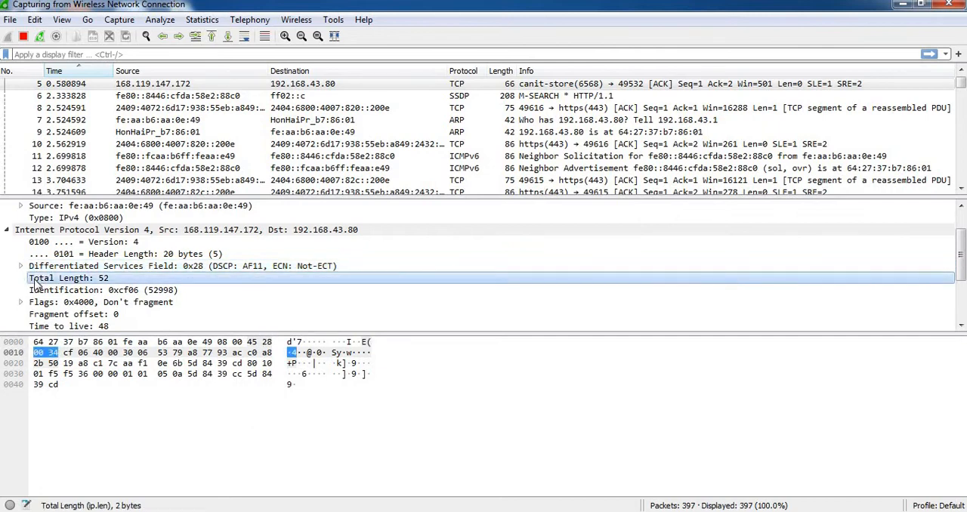
{"action": "left_click", "coordinate": [35, 295]}
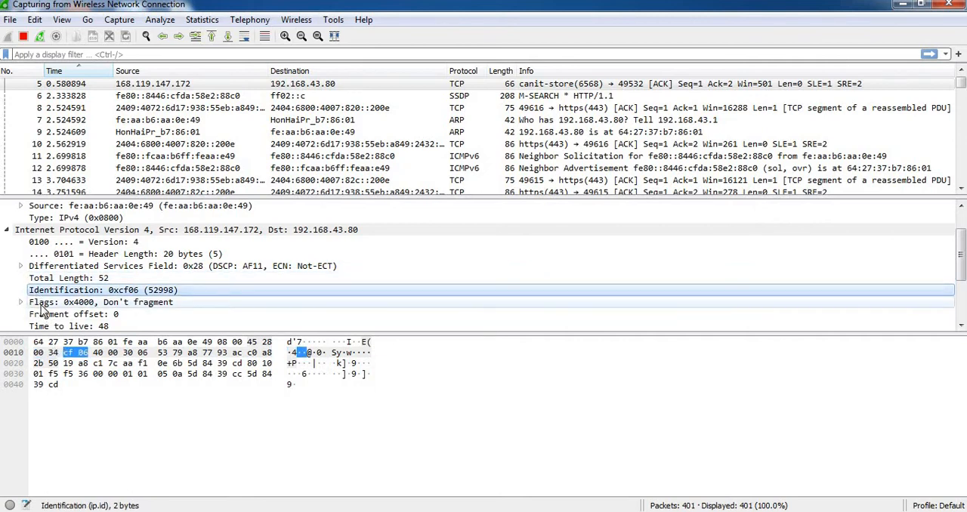
{"action": "left_click", "coordinate": [43, 304]}
{"action": "scroll", "coordinate": [961, 256], "scroll_direction": "down", "scroll_amount": 1}
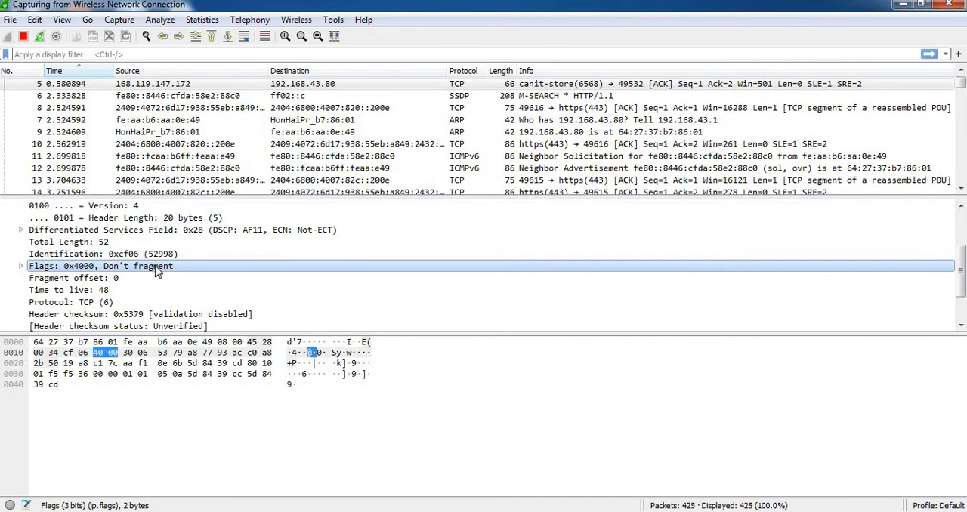
{"action": "left_click", "coordinate": [48, 280]}
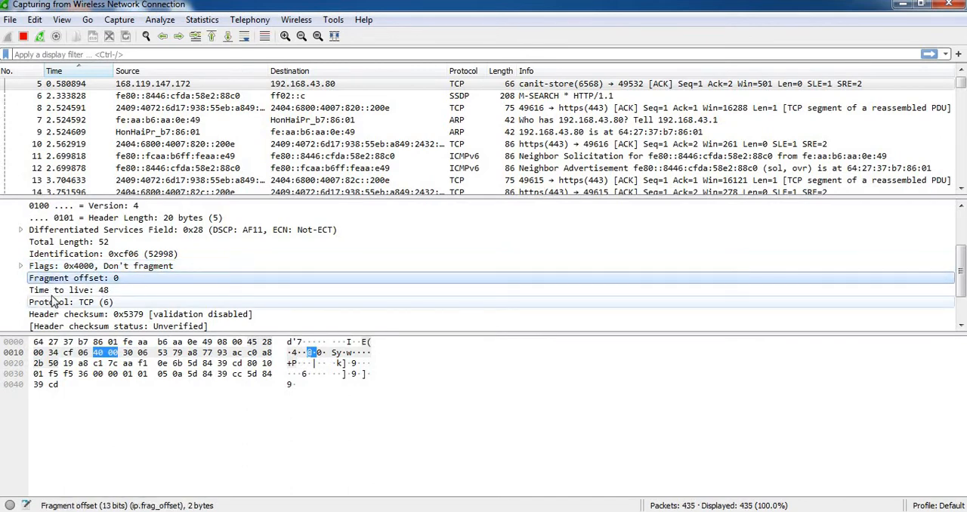
{"action": "left_click", "coordinate": [53, 292]}
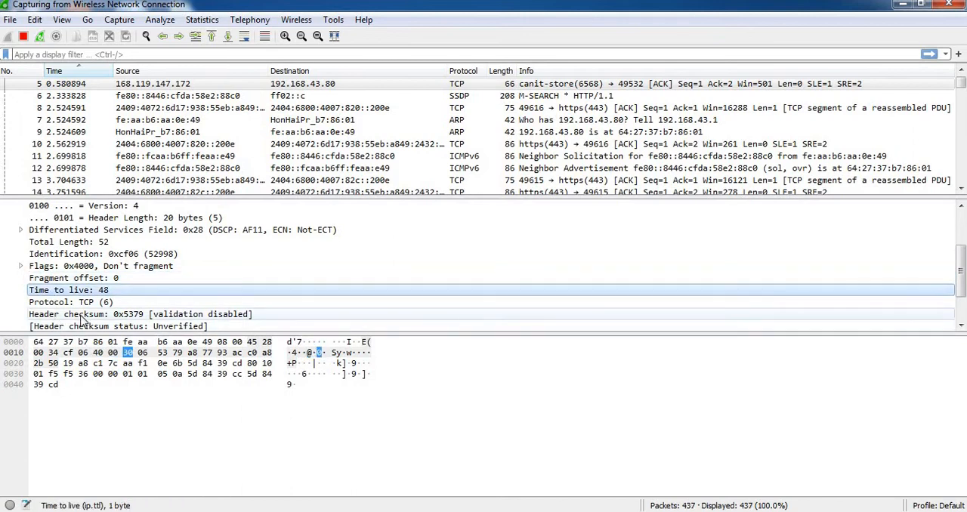
Inspect the IPv4 header's Protocol, Header checksum, Source and Destination address fields.
{"action": "left_click_drag", "start_coordinate": [961, 270], "coordinate": [961, 285]}
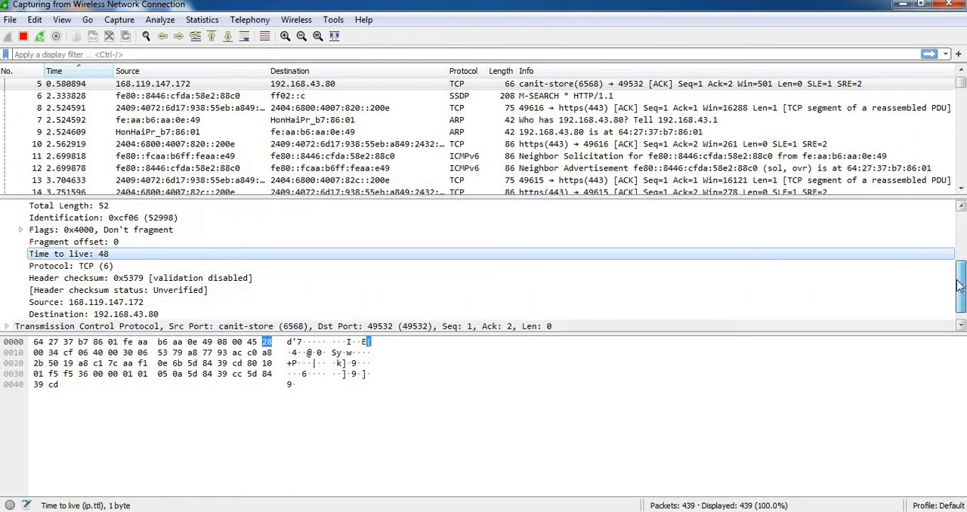
{"action": "left_click", "coordinate": [54, 267]}
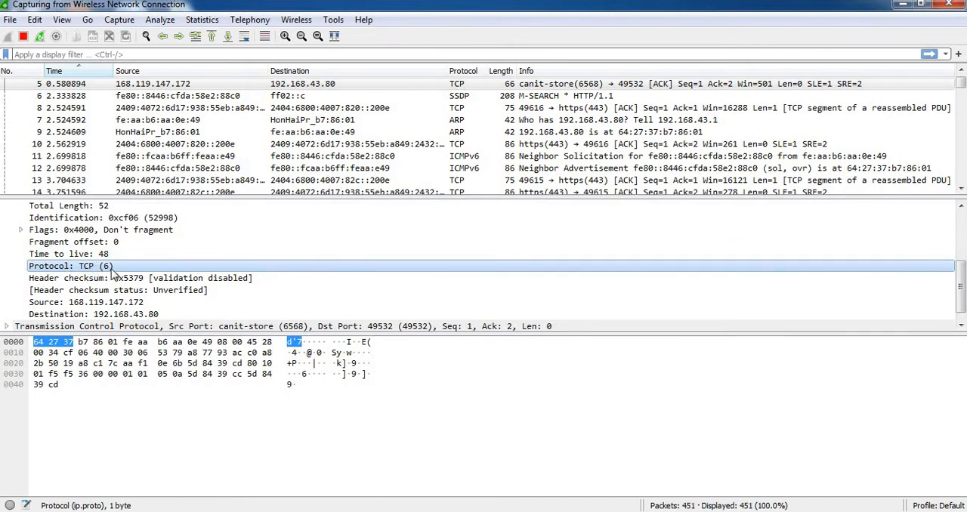
{"action": "left_click", "coordinate": [78, 281]}
{"action": "left_click", "coordinate": [75, 304]}
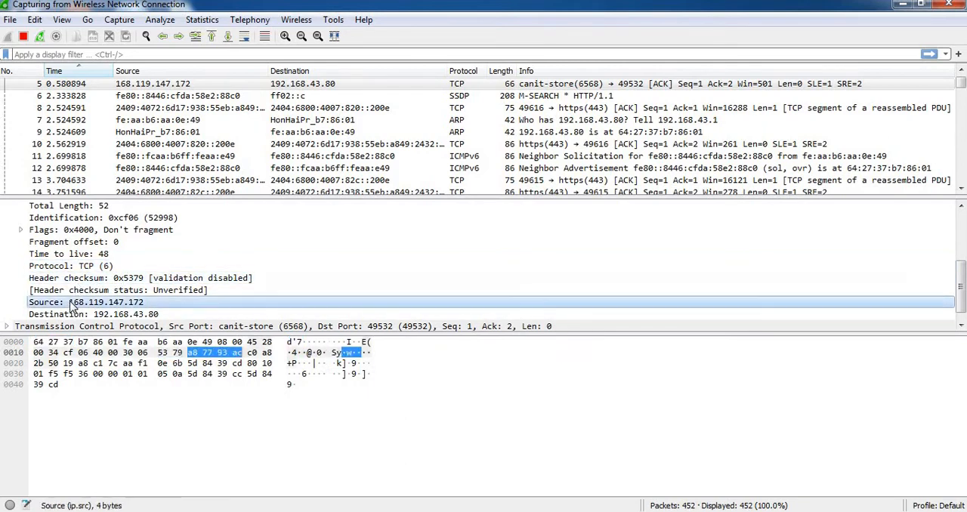
{"action": "left_click", "coordinate": [126, 316]}
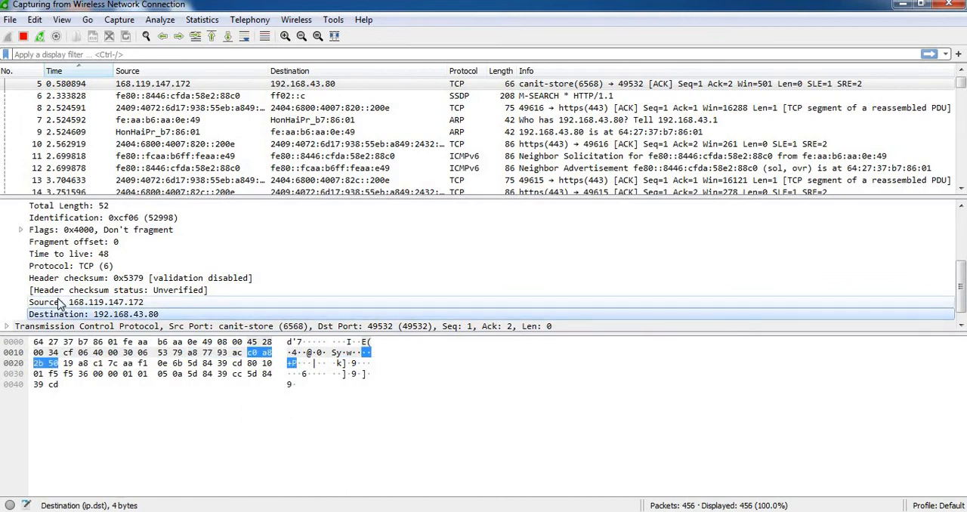
Review the IPv4 header from its Version field downward and expand its Flags field into individual bits.
{"action": "scroll", "coordinate": [61, 304], "scroll_direction": "up", "scroll_amount": 3}
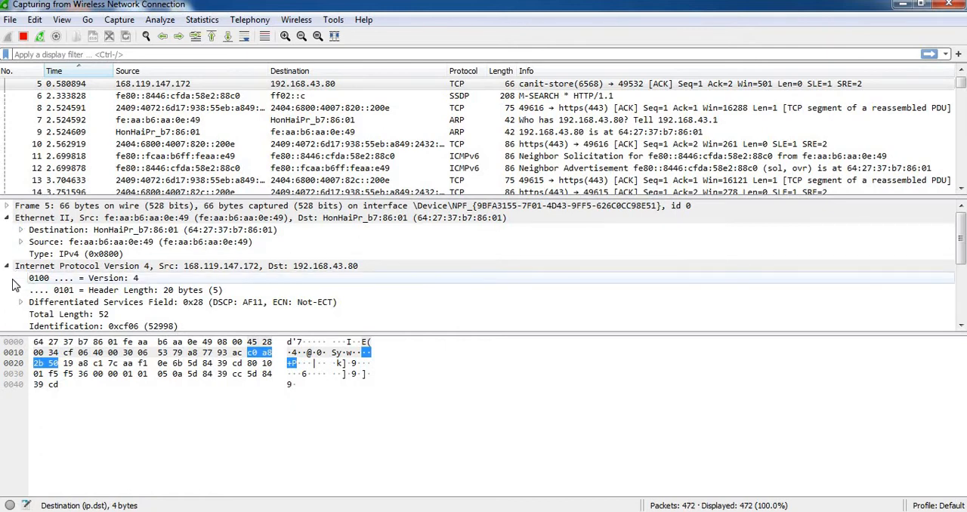
{"action": "scroll", "coordinate": [12, 285], "scroll_direction": "down", "scroll_amount": 1}
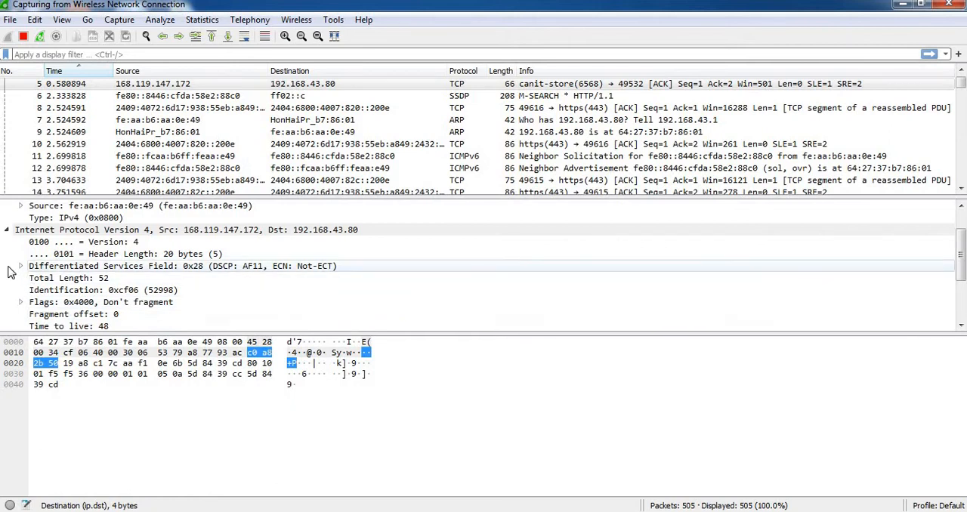
{"action": "scroll", "coordinate": [11, 260], "scroll_direction": "down", "scroll_amount": 1}
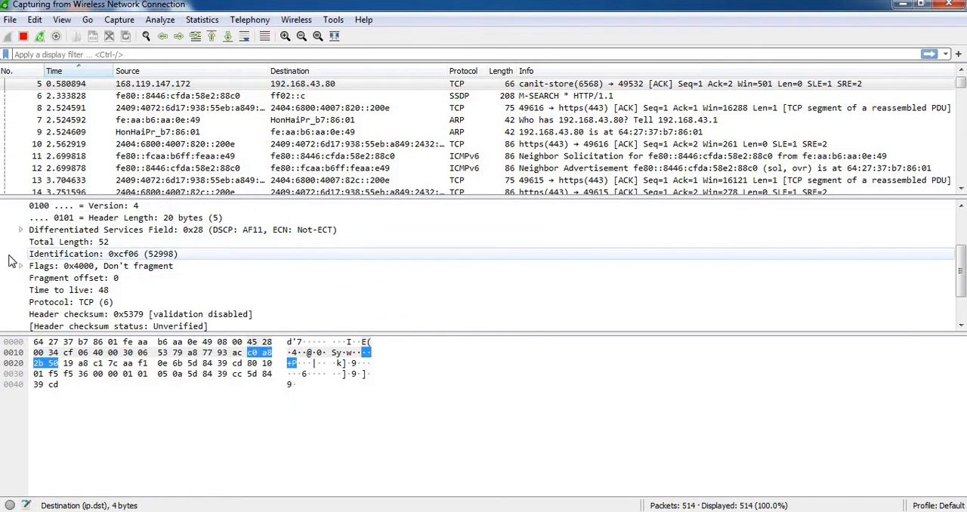
{"action": "scroll", "coordinate": [10, 261], "scroll_direction": "down", "scroll_amount": 1}
{"action": "scroll", "coordinate": [11, 261], "scroll_direction": "down", "scroll_amount": 1}
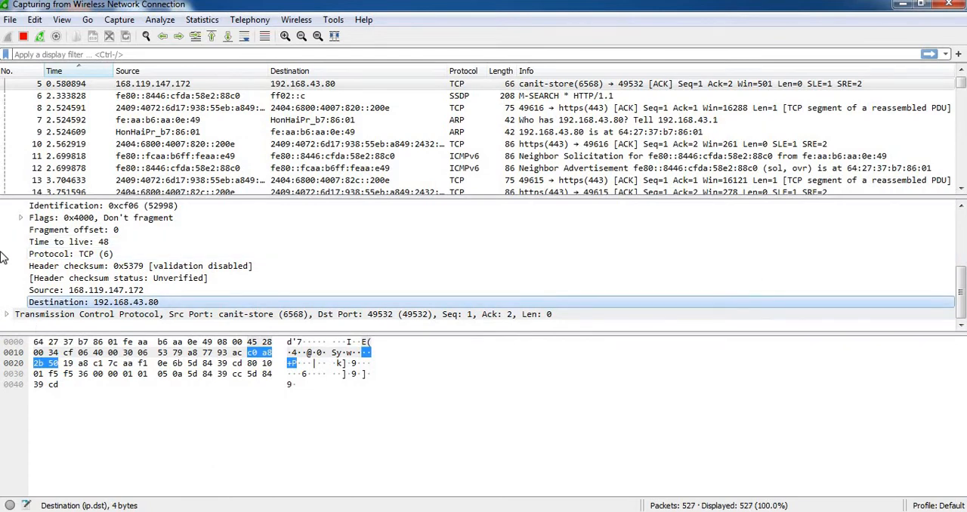
{"action": "left_click", "coordinate": [21, 219]}
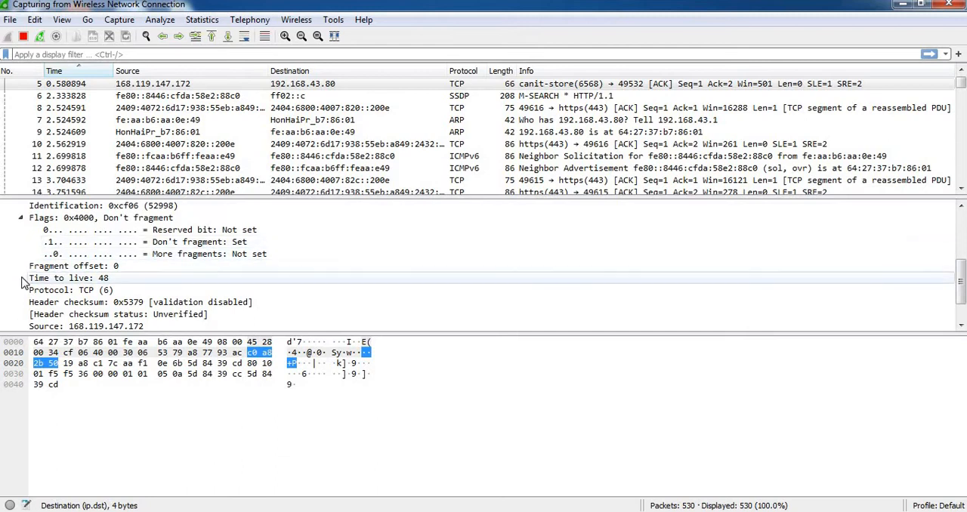
Expand packet 5's Transmission Control Protocol header to show its fields.
{"action": "scroll", "coordinate": [22, 291], "scroll_direction": "down", "scroll_amount": 1}
{"action": "left_click", "coordinate": [7, 314]}
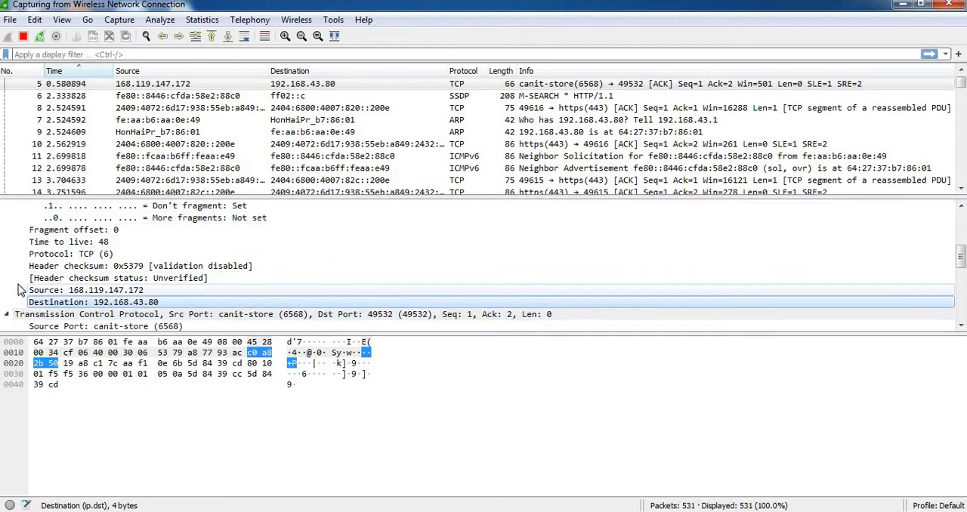
{"action": "scroll", "coordinate": [21, 291], "scroll_direction": "down", "scroll_amount": 2}
{"action": "scroll", "coordinate": [21, 290], "scroll_direction": "down", "scroll_amount": 2}
{"action": "scroll", "coordinate": [21, 290], "scroll_direction": "up", "scroll_amount": 3}
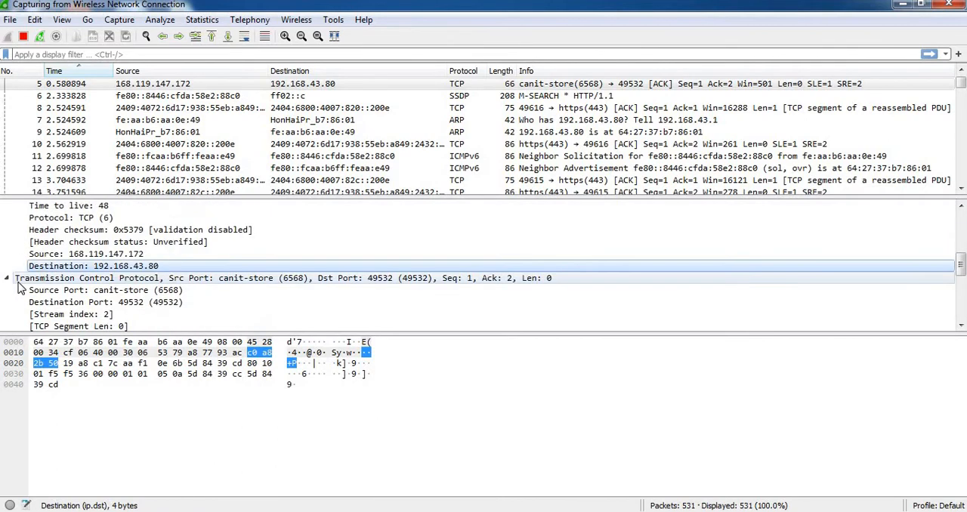
{"action": "scroll", "coordinate": [21, 290], "scroll_direction": "down", "scroll_amount": 2}
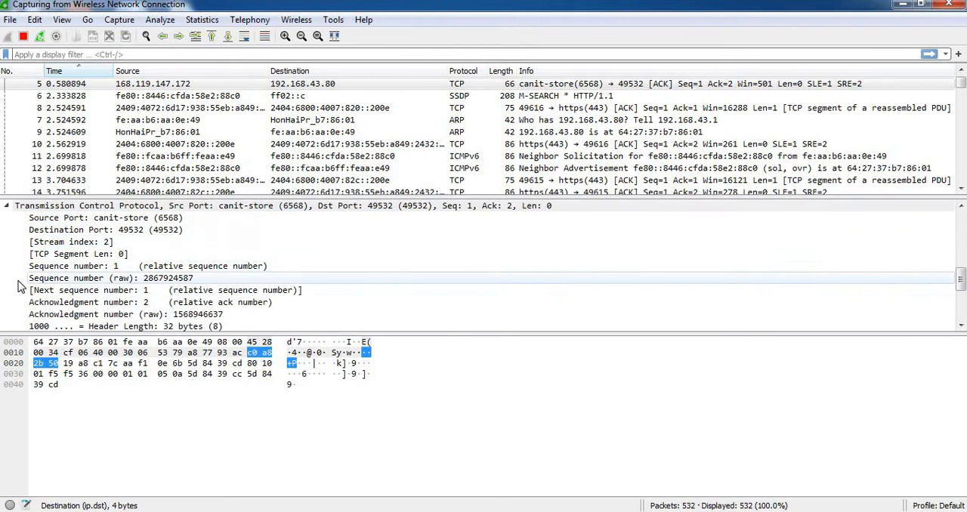
Inspect the TCP header's Source Port, Destination Port, relative Sequence number and relative Acknowledgment number fields.
{"action": "left_click", "coordinate": [58, 222]}
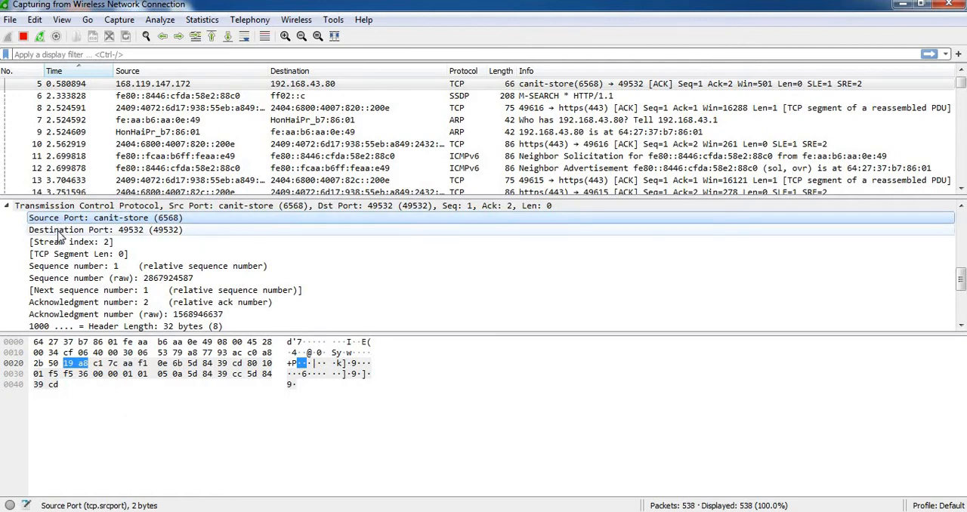
{"action": "left_click", "coordinate": [60, 233]}
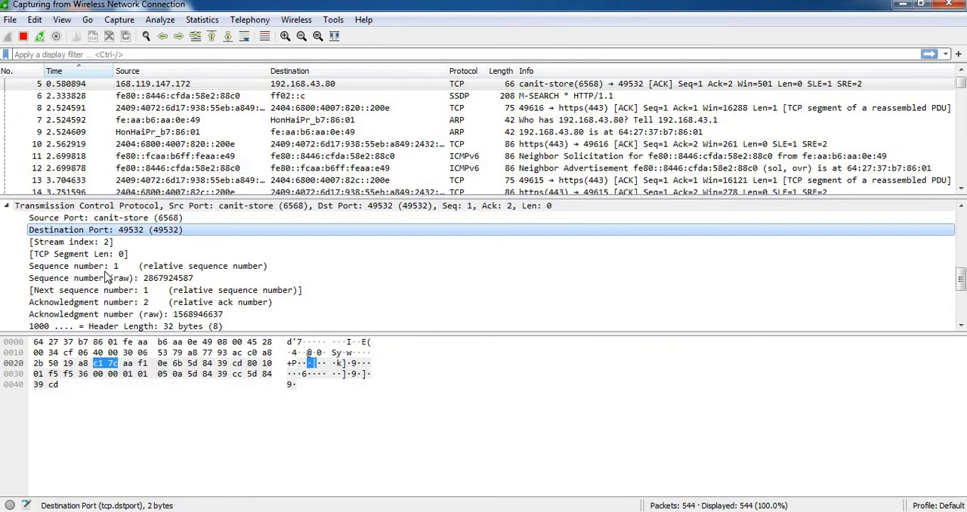
{"action": "left_click", "coordinate": [82, 269]}
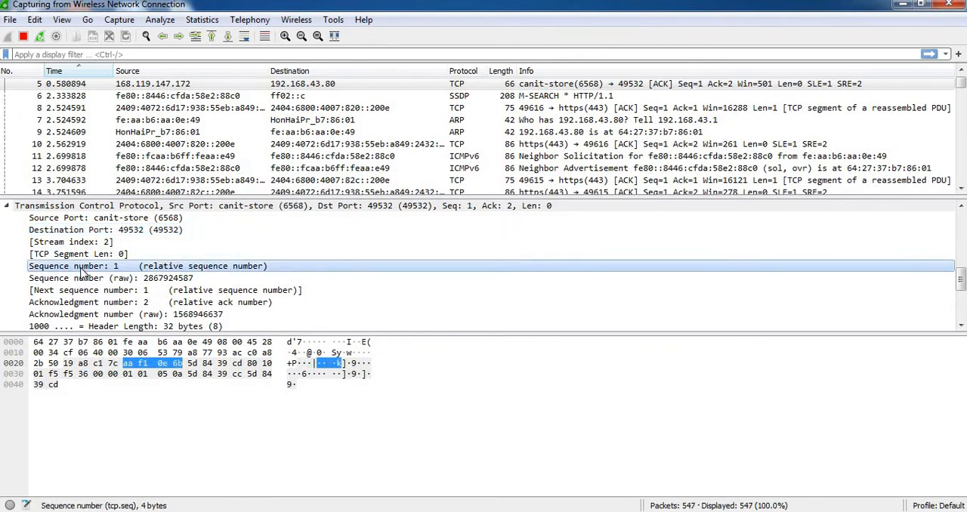
{"action": "left_click", "coordinate": [86, 304]}
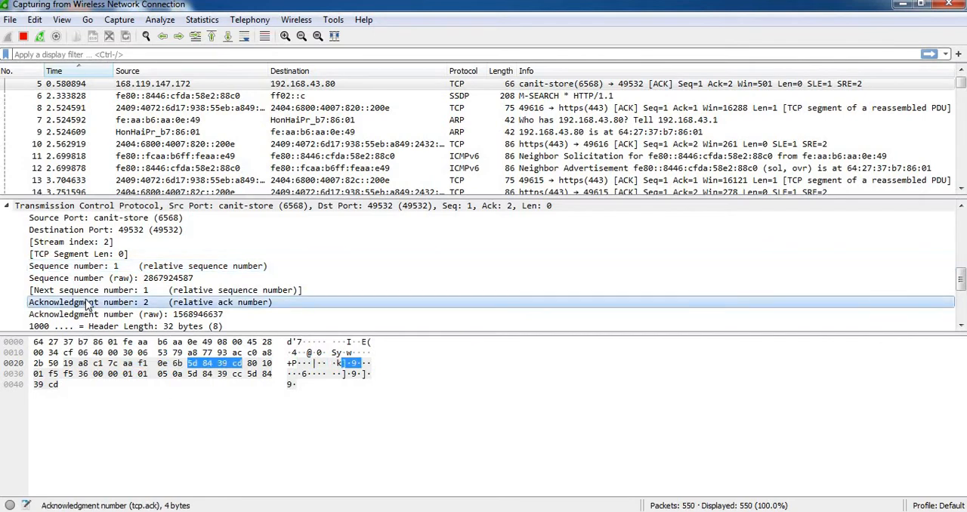
Inspect the TCP Header Length and Flags fields, and expand Flags to show its individual bits.
{"action": "scroll", "coordinate": [89, 300], "scroll_direction": "down", "scroll_amount": 1}
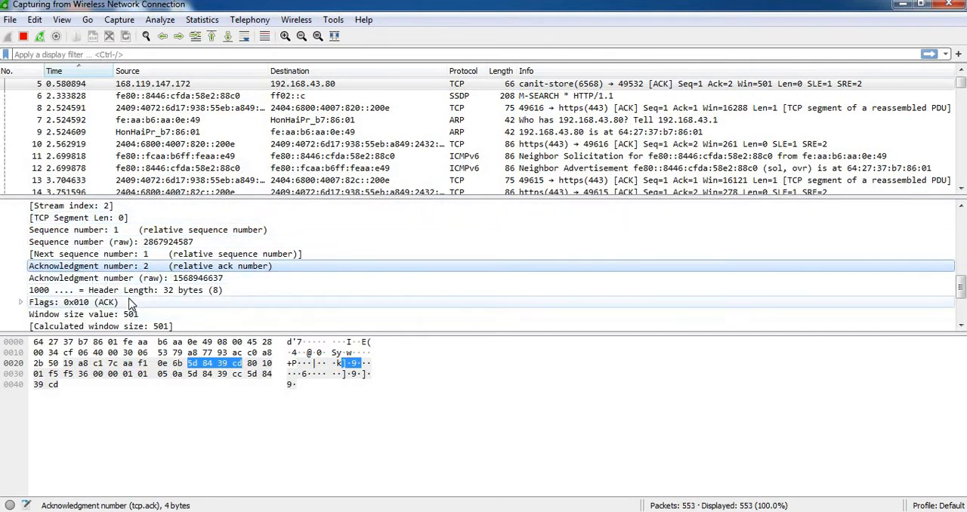
{"action": "left_click", "coordinate": [47, 292]}
{"action": "scroll", "coordinate": [95, 281], "scroll_direction": "down", "scroll_amount": 3}
{"action": "scroll", "coordinate": [96, 281], "scroll_direction": "up", "scroll_amount": 2}
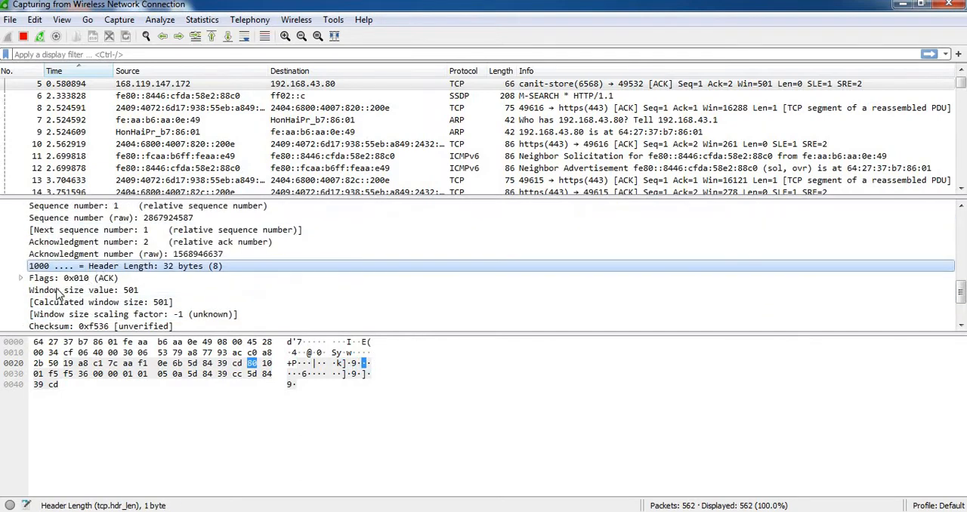
{"action": "left_click", "coordinate": [52, 280]}
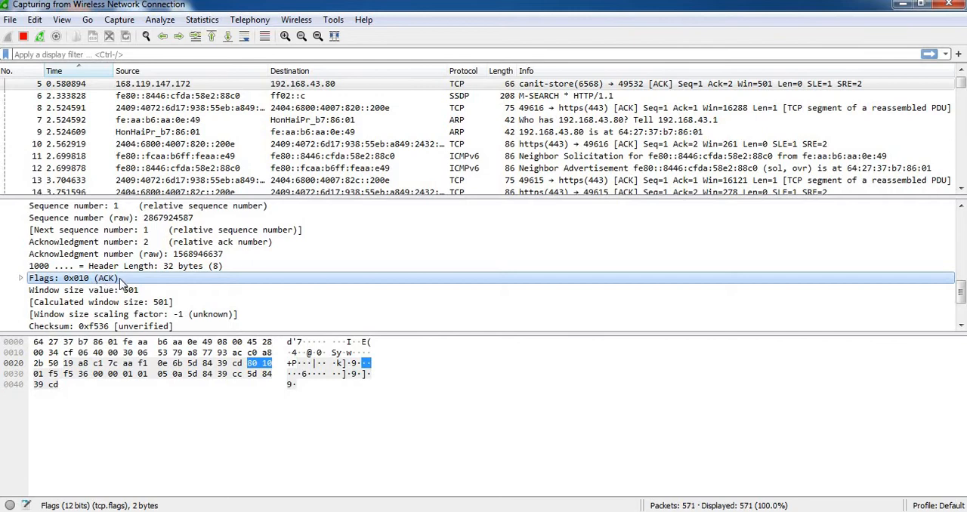
{"action": "left_click", "coordinate": [21, 278]}
{"action": "scroll", "coordinate": [140, 279], "scroll_direction": "down", "scroll_amount": 2}
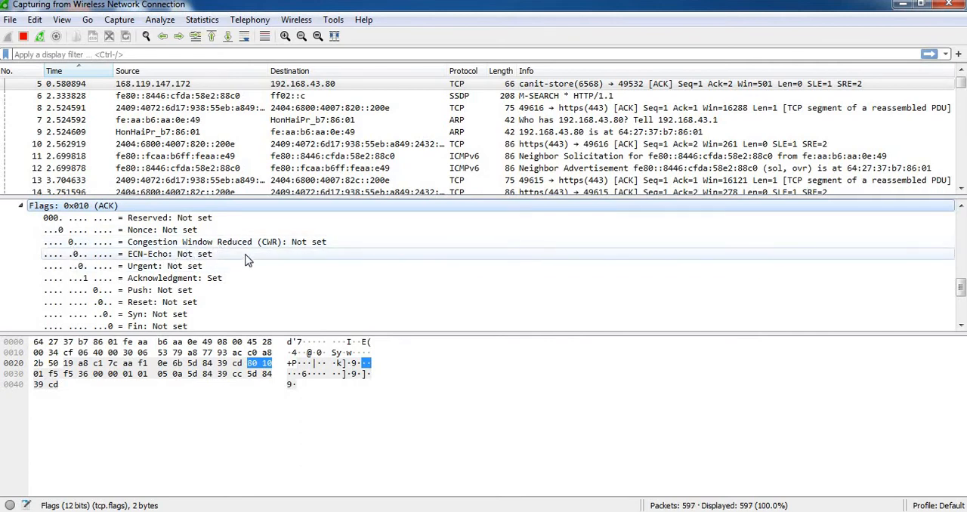
Inspect the Urgent, Acknowledgment, Push, Reset, Syn and Fin bits of the TCP Flags in turn.
{"action": "scroll", "coordinate": [226, 265], "scroll_direction": "down", "scroll_amount": 1}
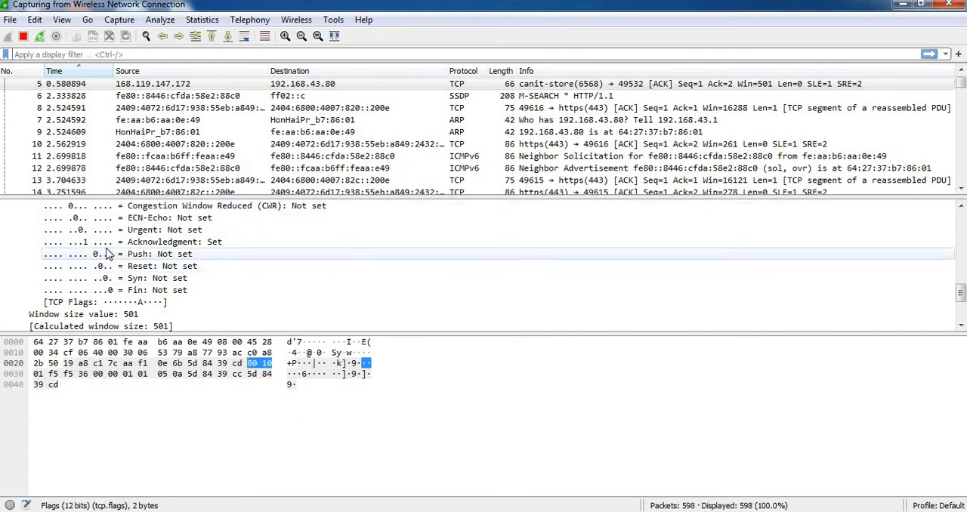
{"action": "left_click", "coordinate": [139, 235]}
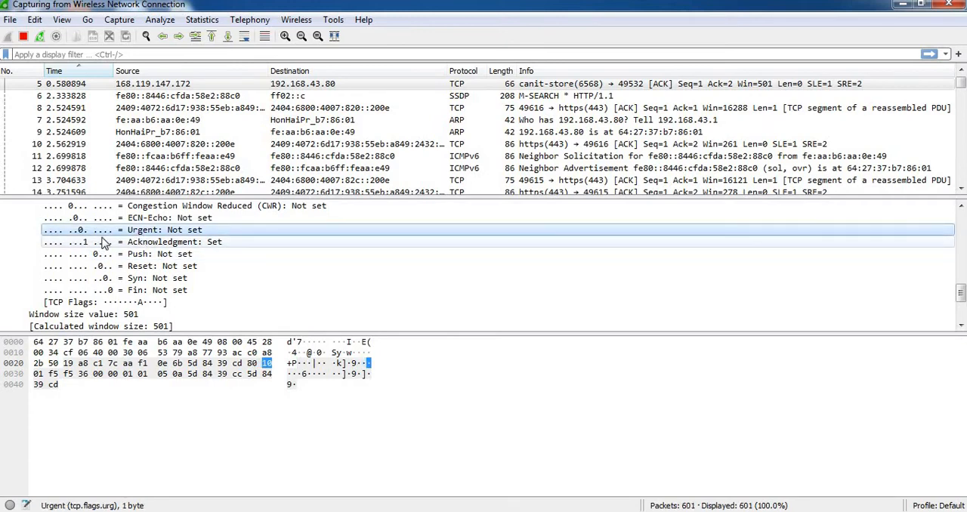
{"action": "left_click", "coordinate": [158, 243]}
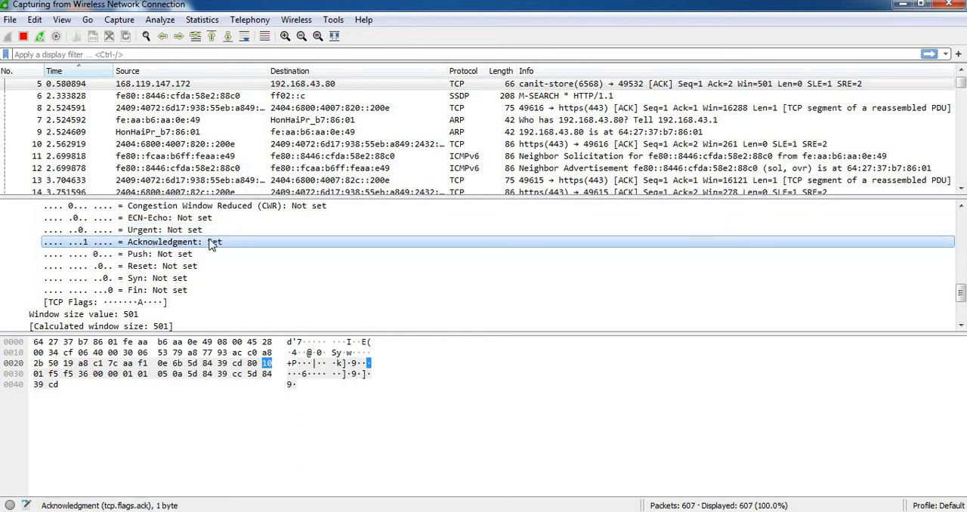
{"action": "left_click", "coordinate": [151, 256]}
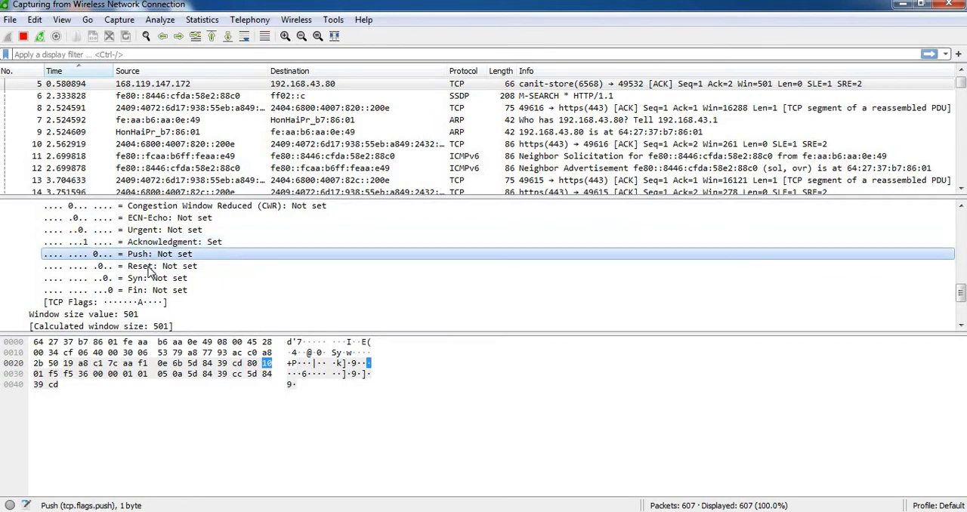
{"action": "left_click", "coordinate": [148, 268]}
{"action": "left_click", "coordinate": [145, 279]}
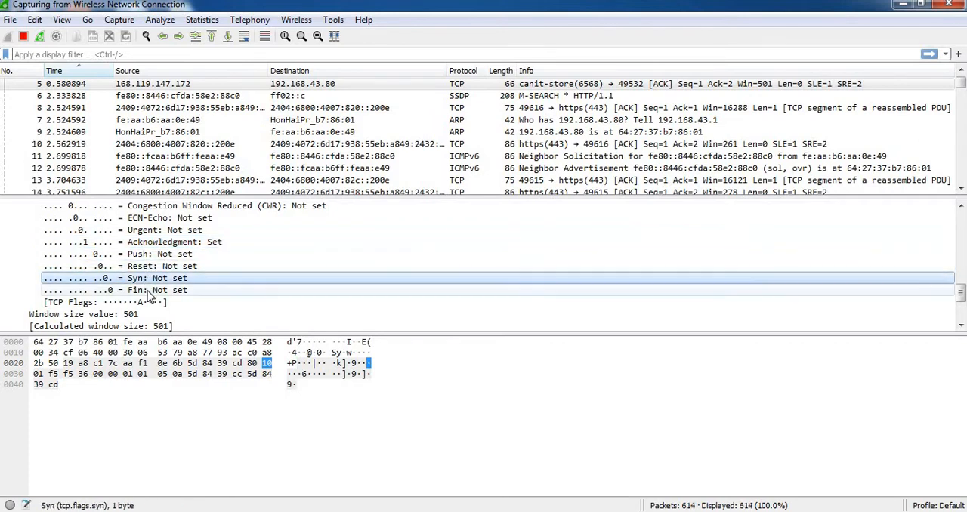
{"action": "left_click", "coordinate": [142, 290]}
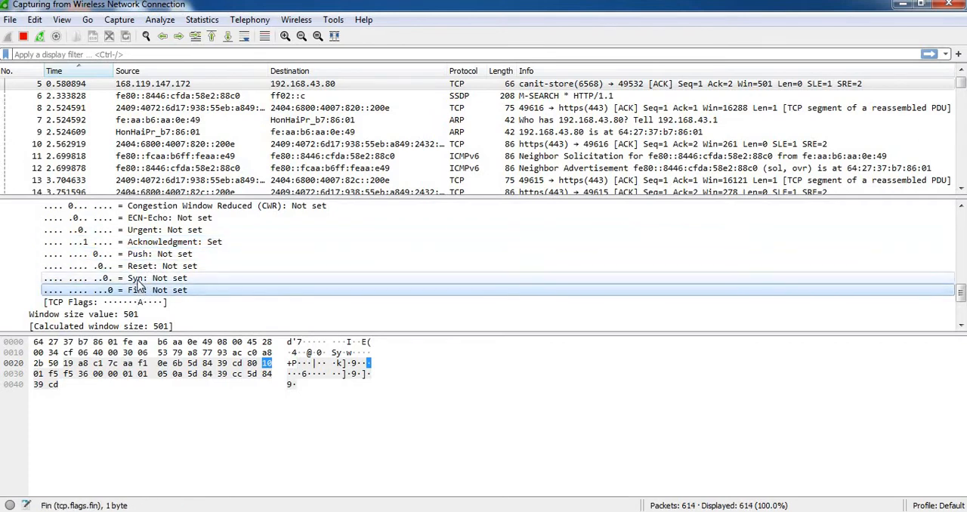
Recheck the TCP Syn, Reset and Acknowledgment bits, and return to the start of the expanded Flags field.
{"action": "left_click", "coordinate": [140, 282]}
{"action": "left_click", "coordinate": [137, 269]}
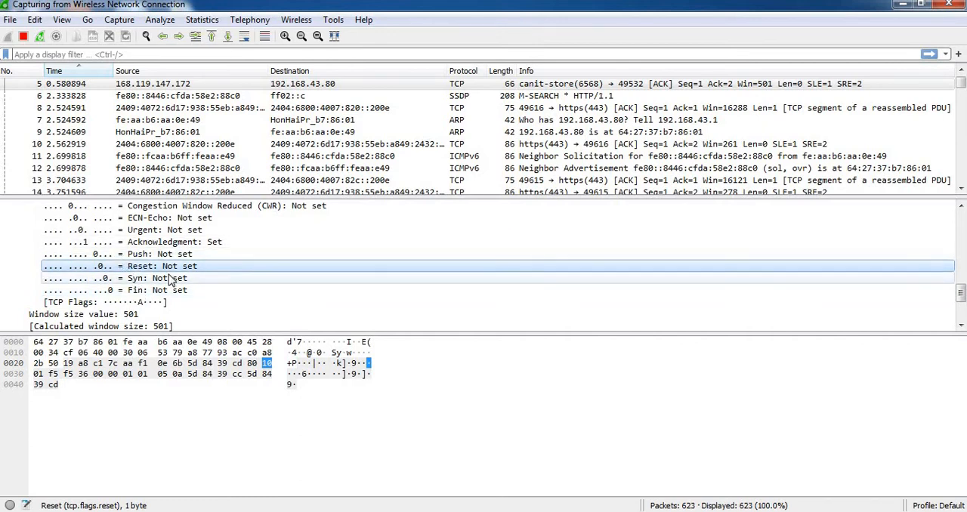
{"action": "left_click", "coordinate": [170, 244]}
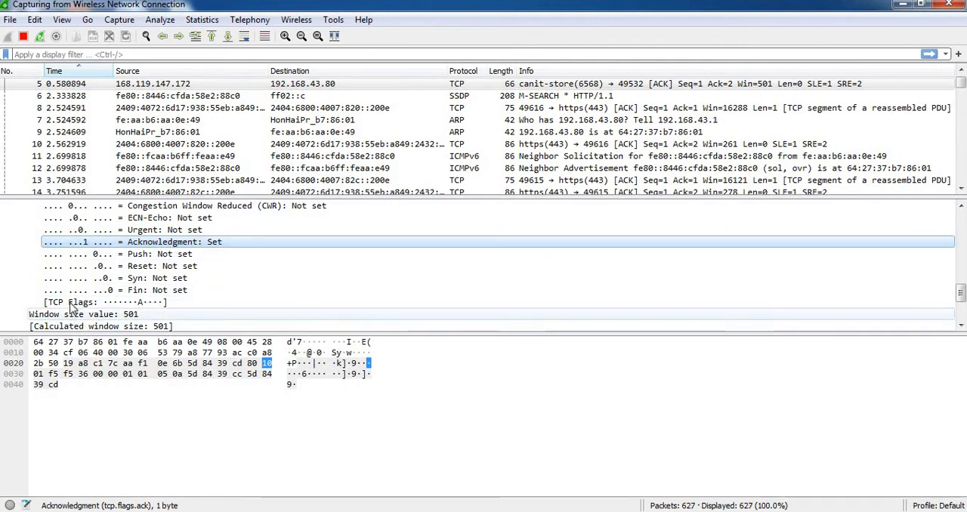
{"action": "scroll", "coordinate": [72, 303], "scroll_direction": "up", "scroll_amount": 2}
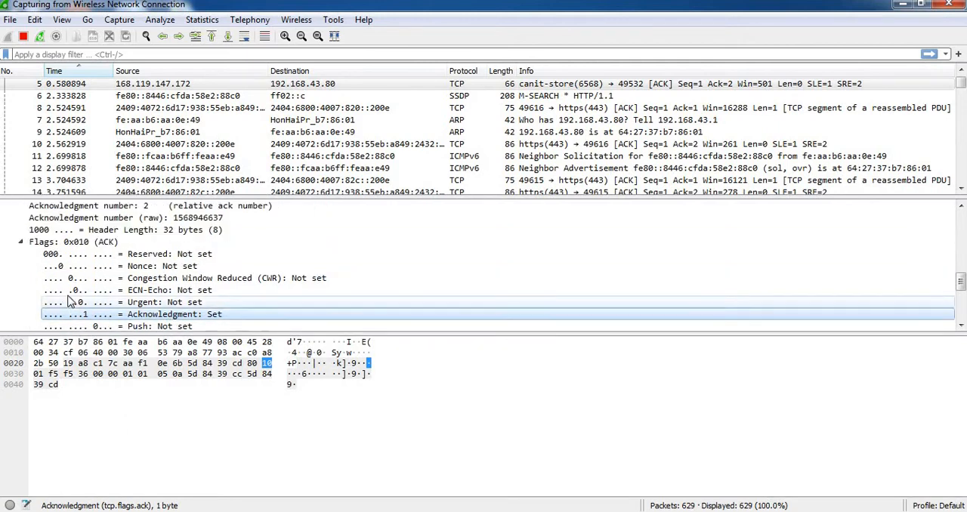
Collapse the TCP Flags field, and inspect the Checksum, Urgent pointer and Options fields of the TCP header.
{"action": "left_click", "coordinate": [21, 243]}
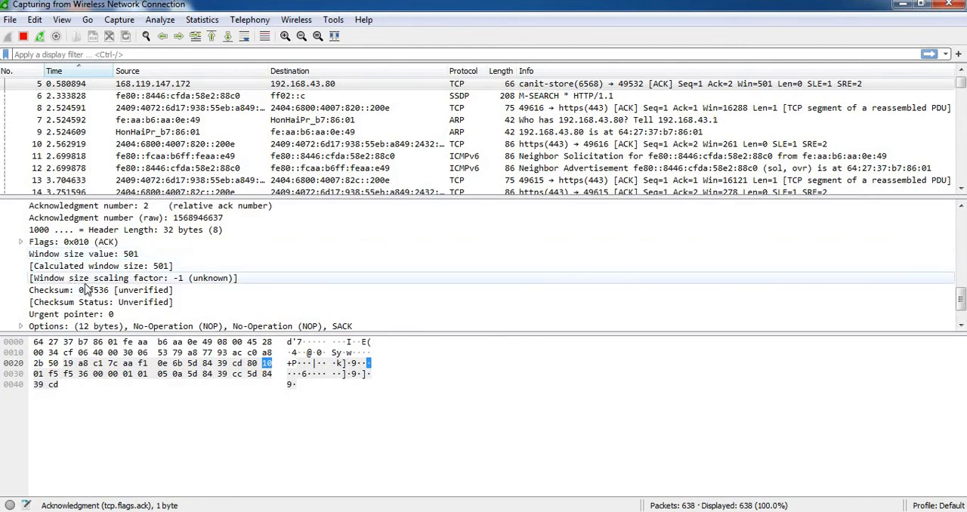
{"action": "left_click", "coordinate": [54, 291]}
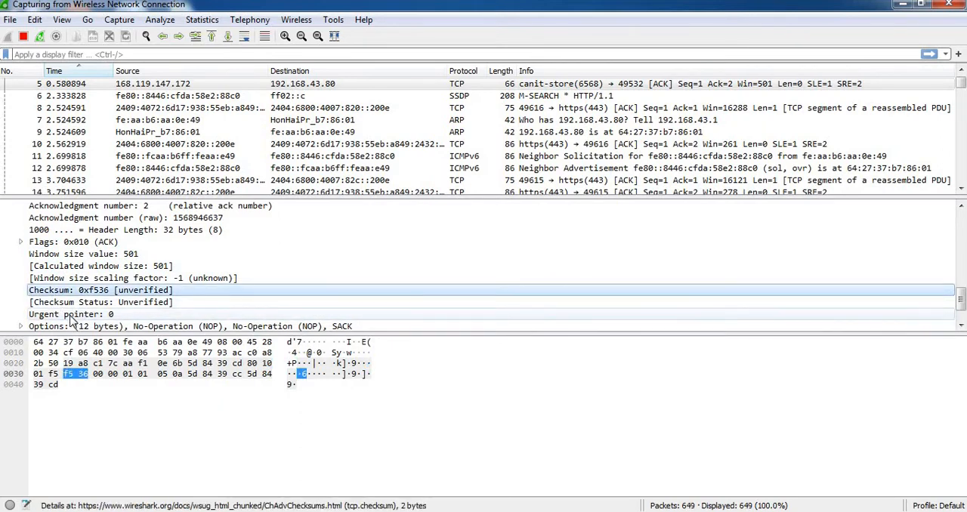
{"action": "left_click", "coordinate": [73, 314]}
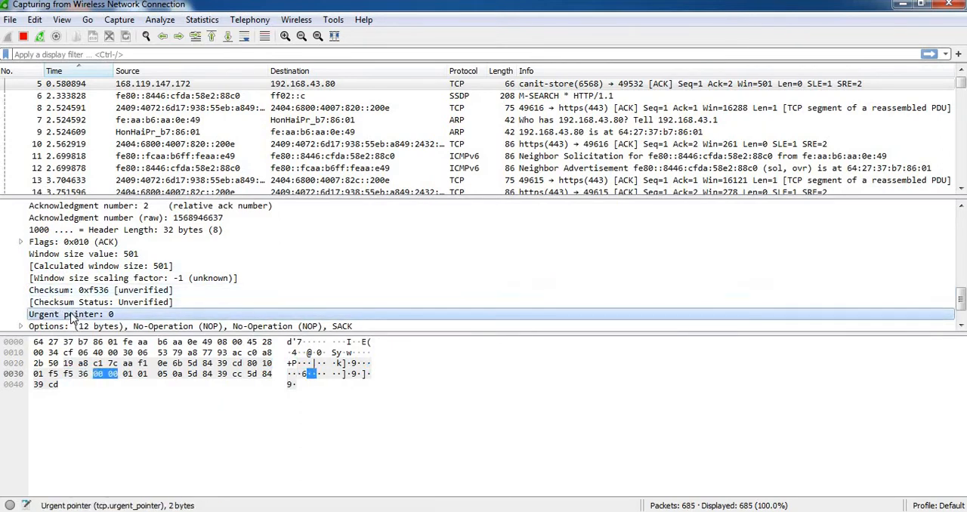
{"action": "scroll", "coordinate": [73, 314], "scroll_direction": "down", "scroll_amount": 1}
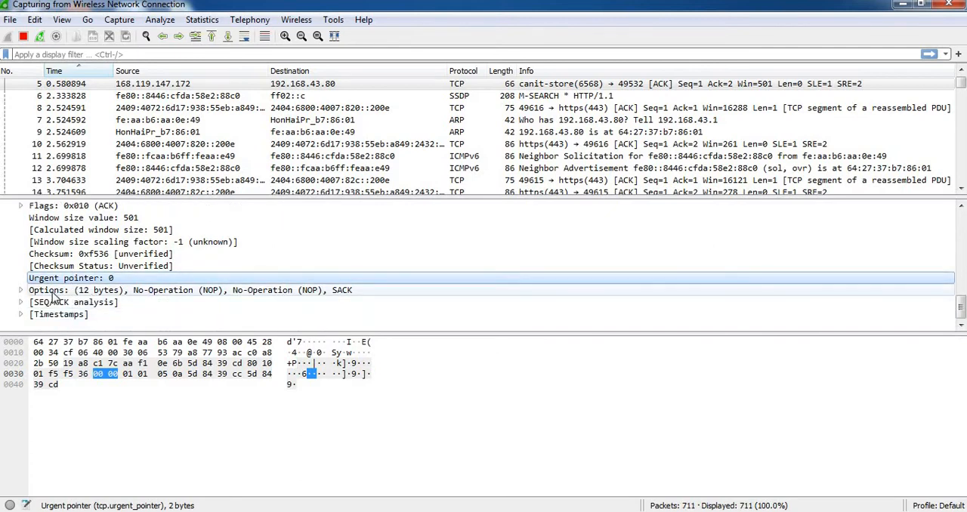
{"action": "left_click", "coordinate": [53, 293]}
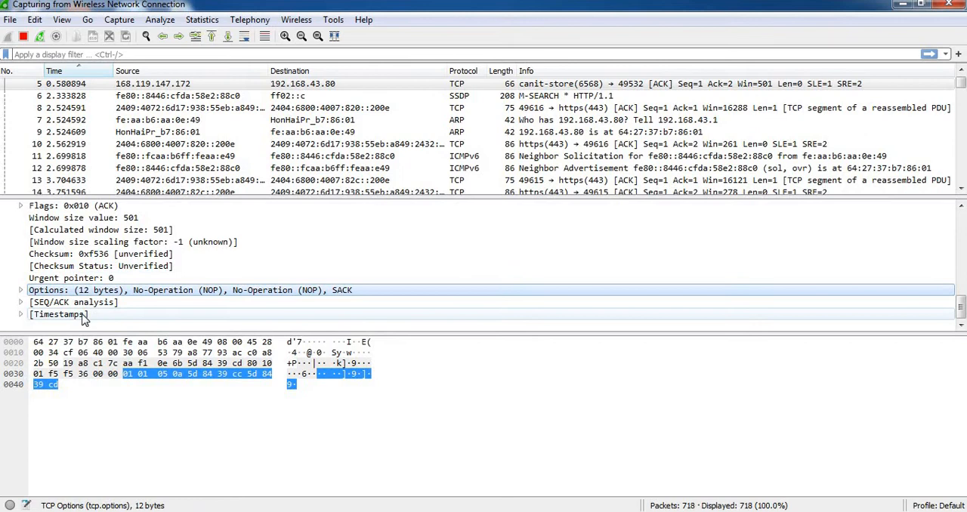
Return to the start of the TCP header and collapse the Transmission Control Protocol section.
{"action": "scroll", "coordinate": [82, 317], "scroll_direction": "up", "scroll_amount": 7}
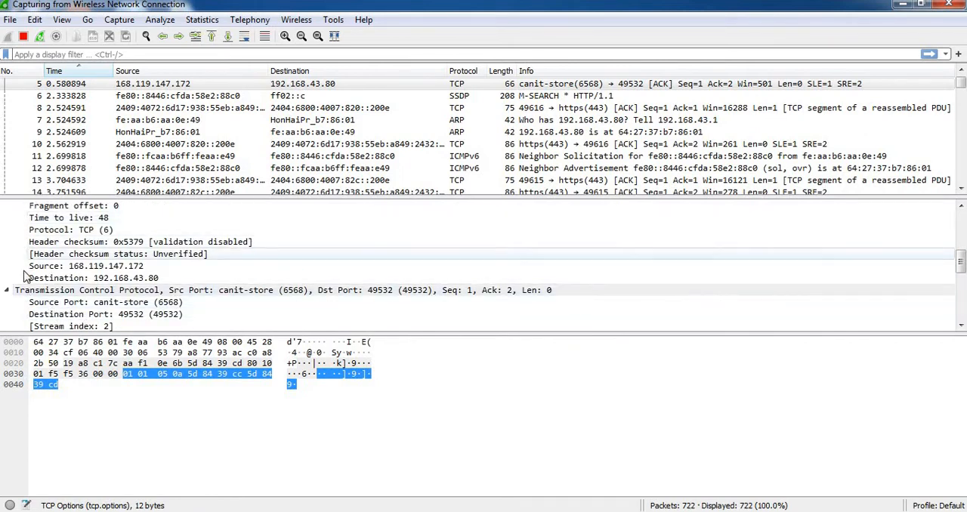
{"action": "scroll", "coordinate": [30, 304], "scroll_direction": "down", "scroll_amount": 1}
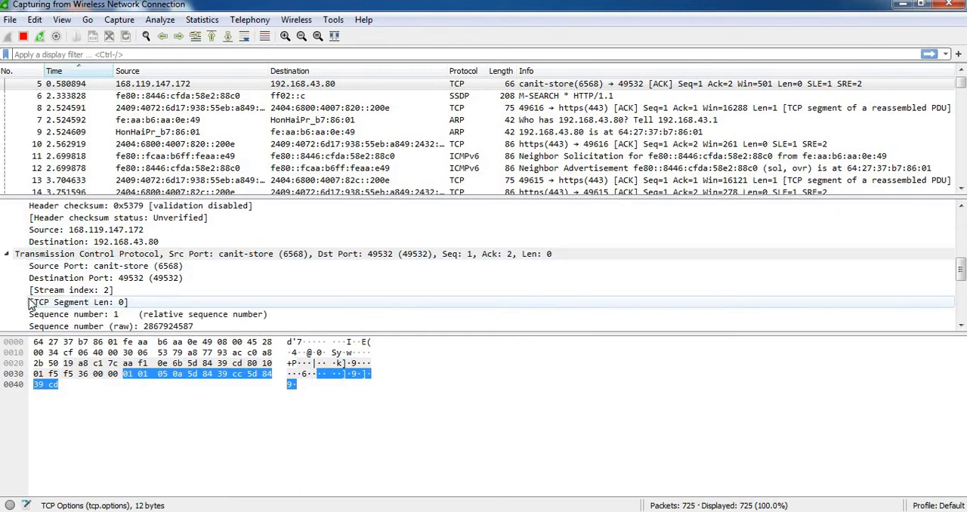
{"action": "left_click", "coordinate": [8, 255]}
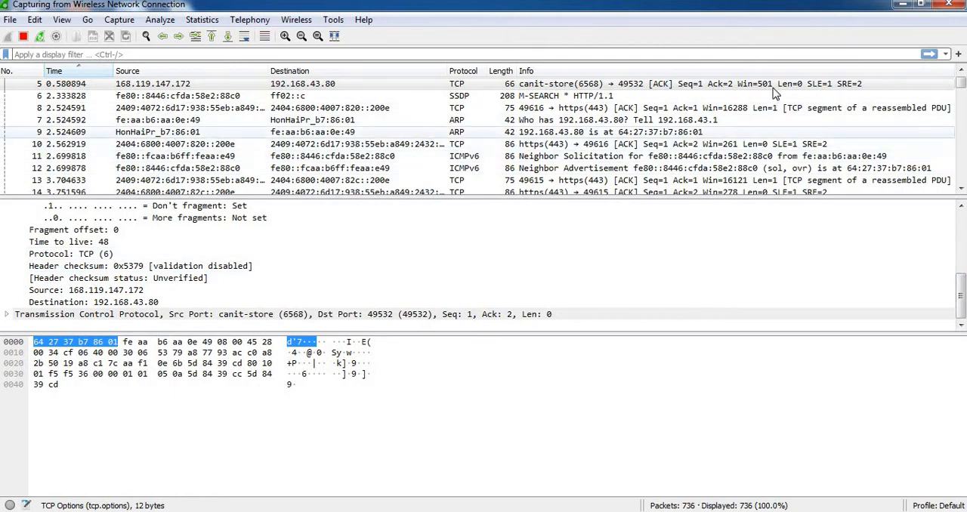
{"action": "left_click_drag", "start_coordinate": [962, 90], "coordinate": [961, 110]}
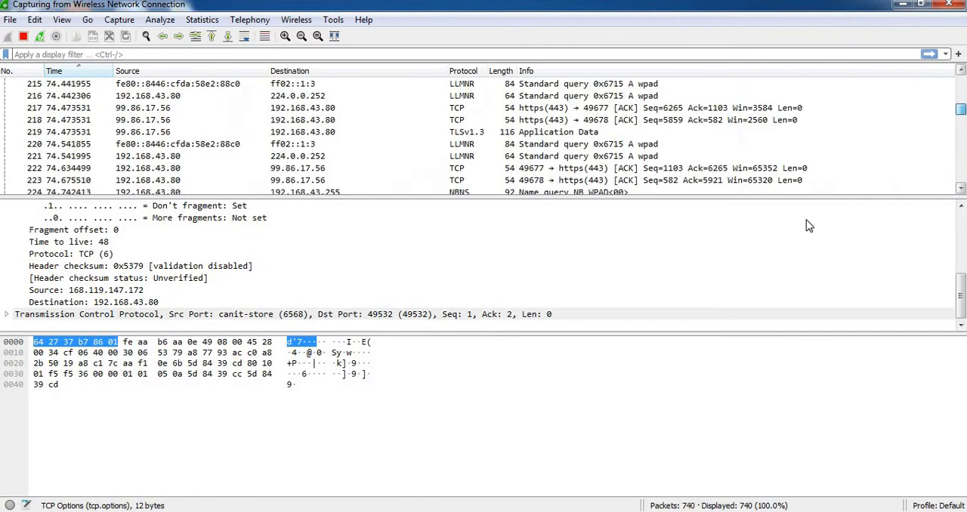
{"action": "mouse_move", "coordinate": [961, 293]}
{"action": "left_mouse_down"}
{"action": "mouse_move", "coordinate": [962, 247]}
{"action": "mouse_move", "coordinate": [962, 299]}
{"action": "left_mouse_up"}
{"action": "scroll", "coordinate": [77, 143], "scroll_direction": "up", "scroll_amount": 10}
{"action": "scroll", "coordinate": [78, 144], "scroll_direction": "up", "scroll_amount": 5}
{"action": "left_click", "coordinate": [45, 352]}
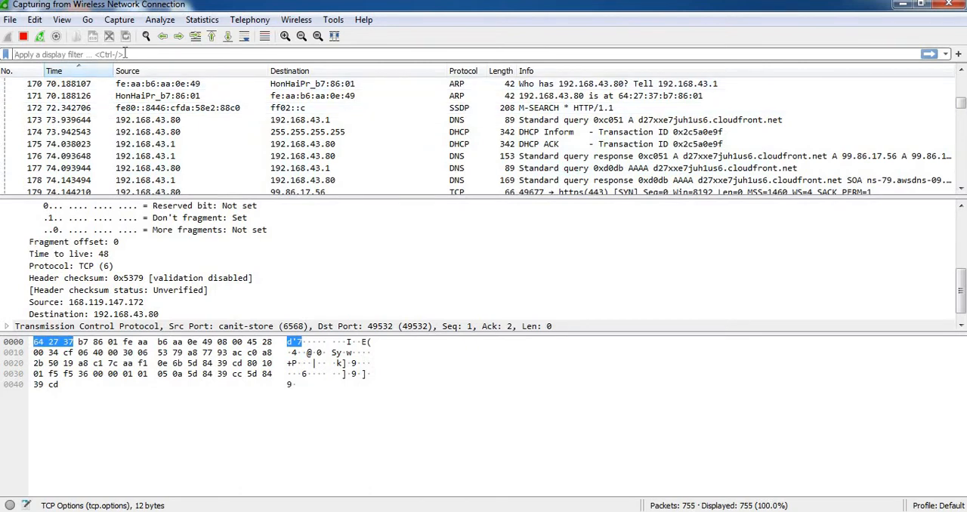
{"action": "left_click", "coordinate": [119, 21]}
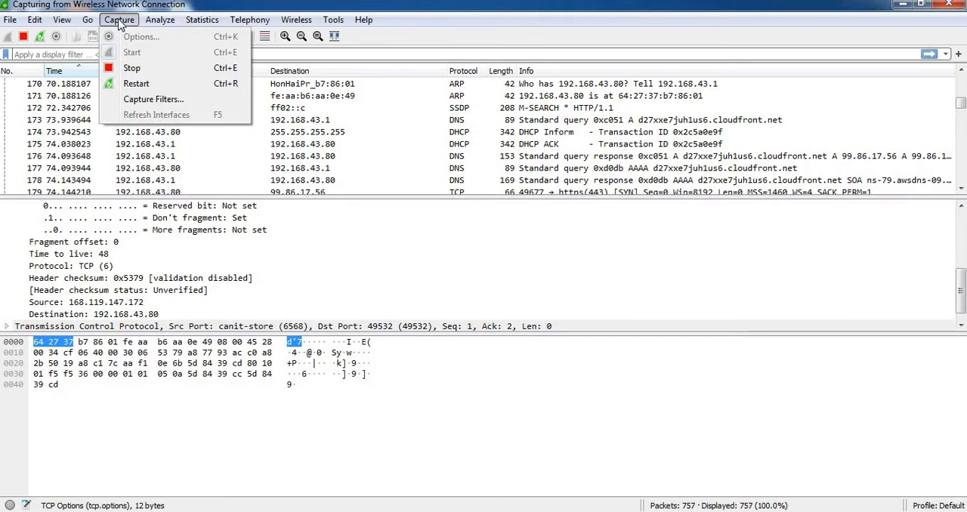
Apply the display filter ip to show only IPv4 packets in the capture.
{"action": "left_click", "coordinate": [89, 54]}
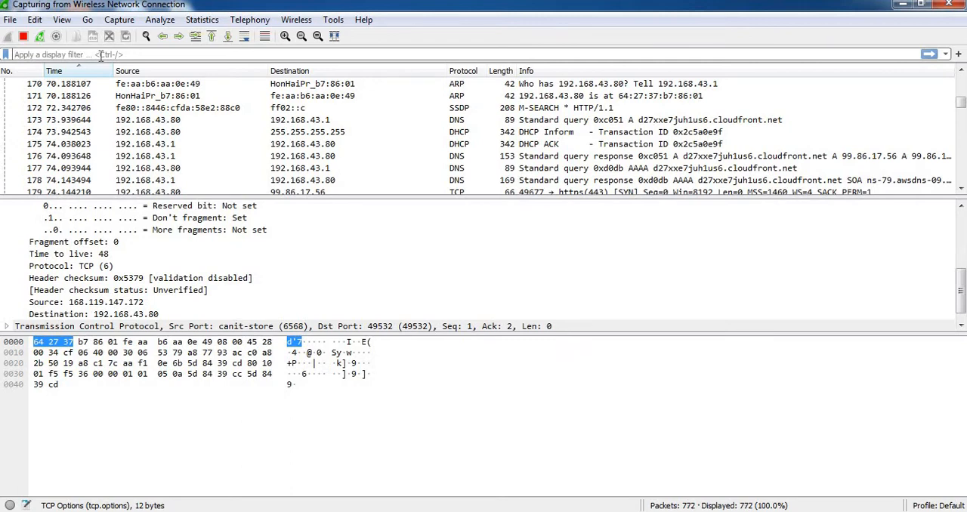
{"action": "type", "text": "i"}
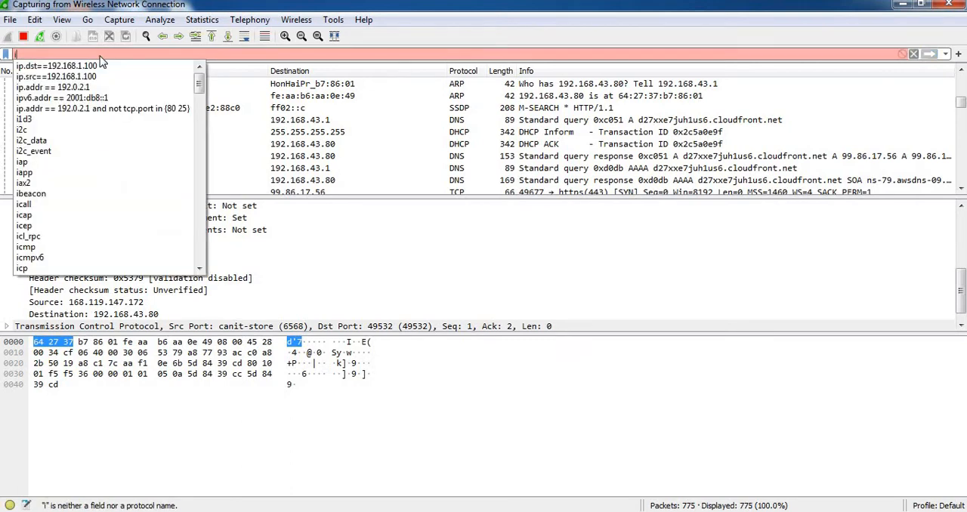
{"action": "type", "text": "p"}
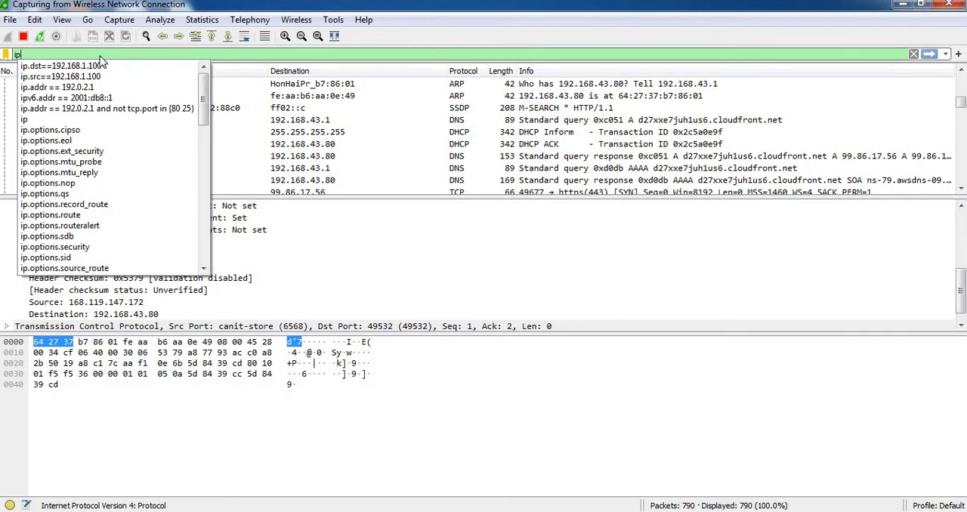
{"action": "key", "text": "Return"}
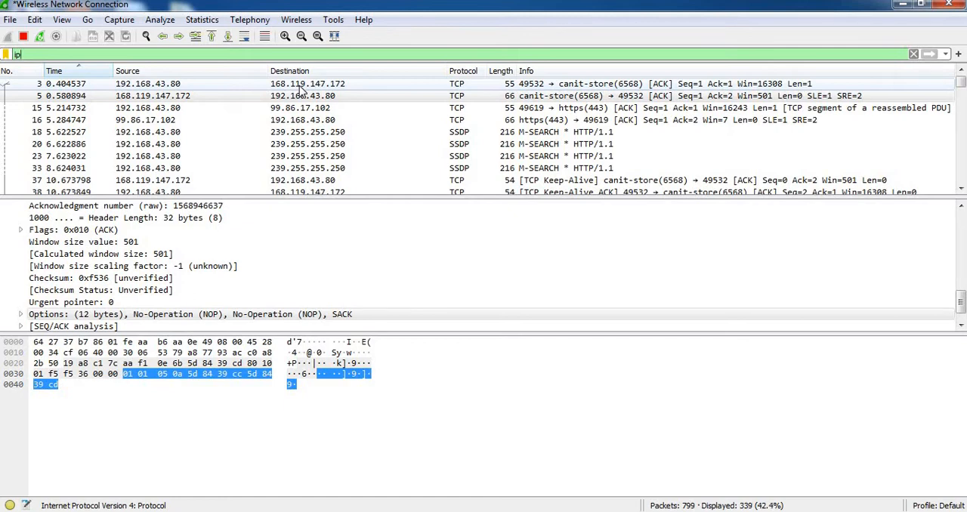
Change the display filter to ipv6, apply it, and dismiss the filter suggestions.
{"action": "key", "text": "BackSpace"}
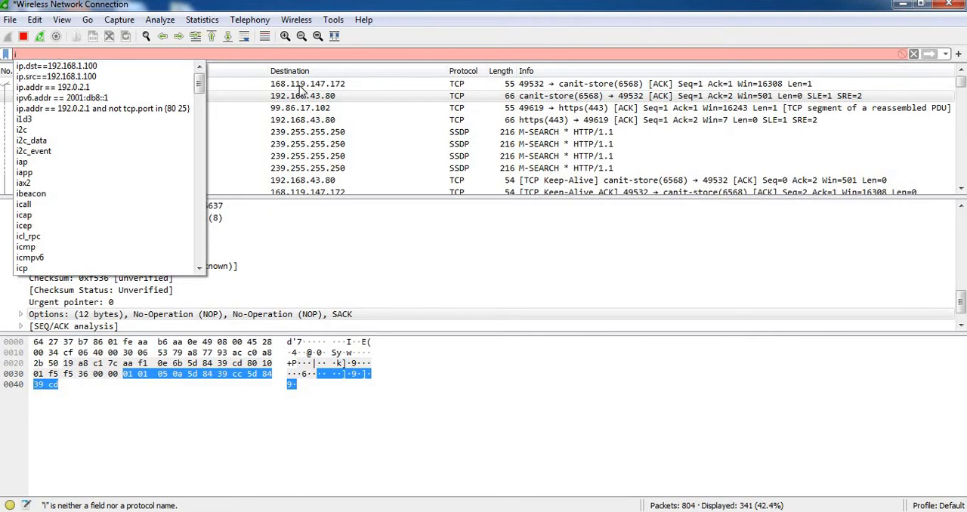
{"action": "type", "text": "p"}
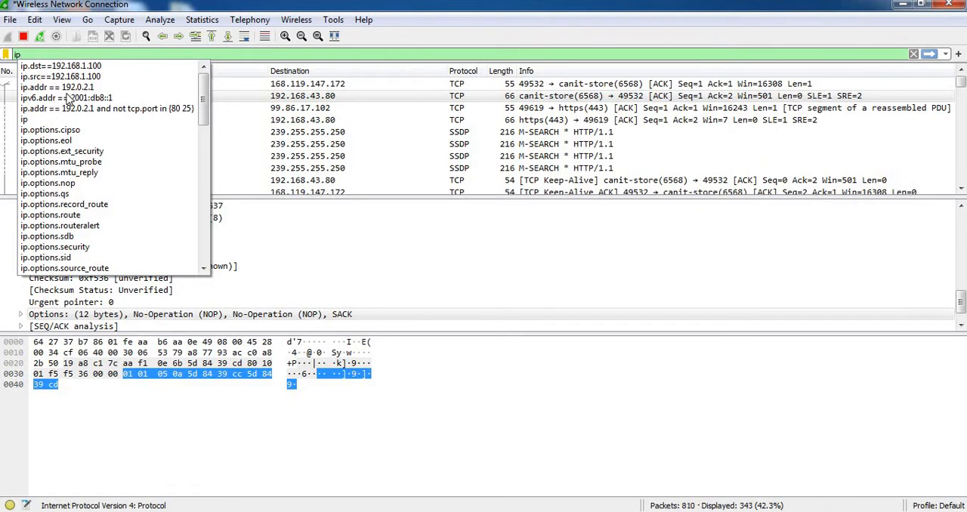
{"action": "type", "text": "v6"}
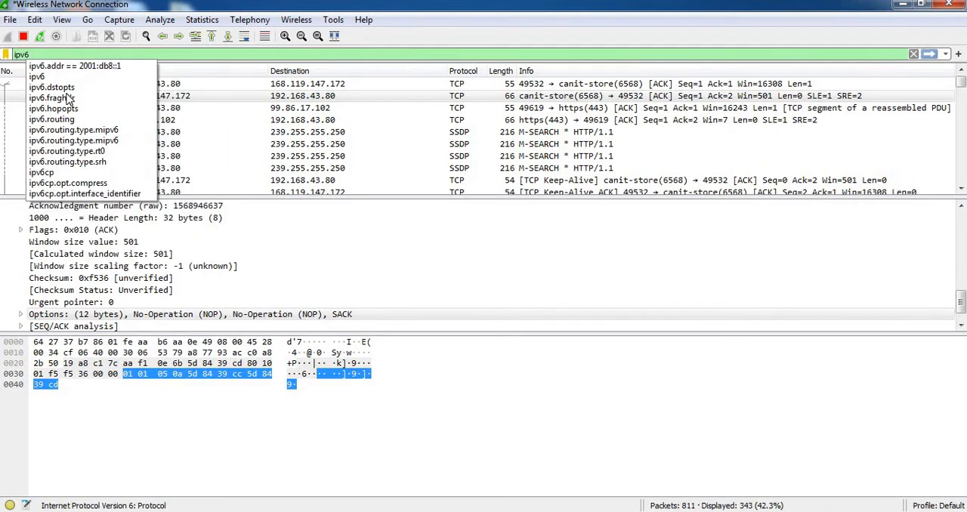
{"action": "left_click", "coordinate": [49, 78]}
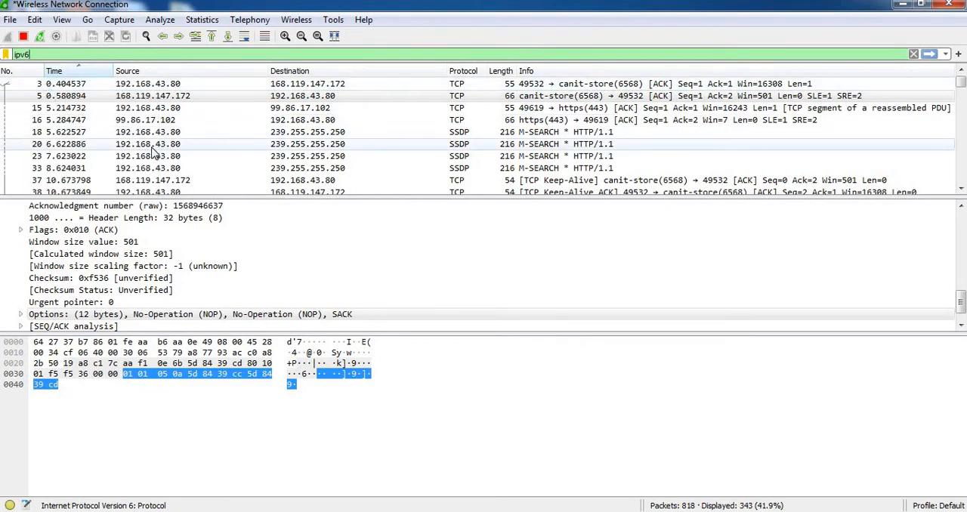
{"action": "key", "text": "Return"}
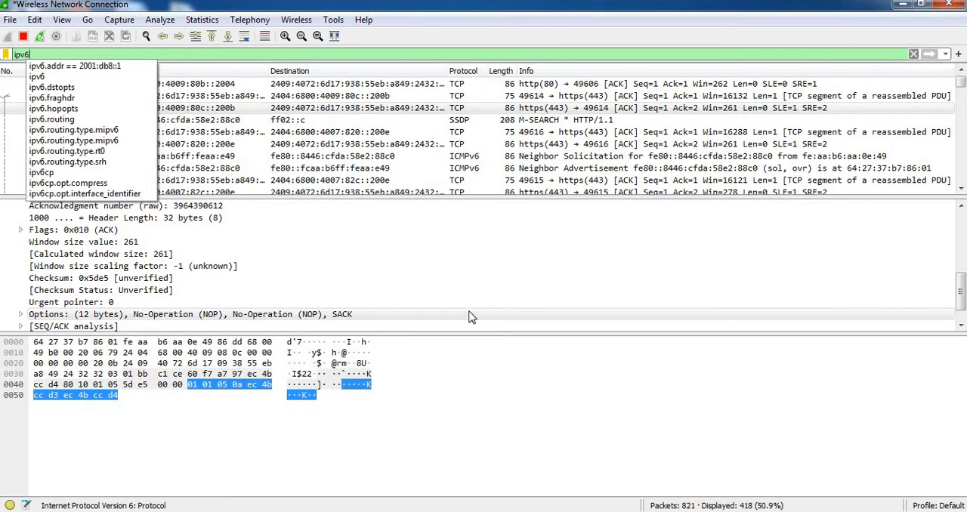
{"action": "left_click", "coordinate": [468, 316]}
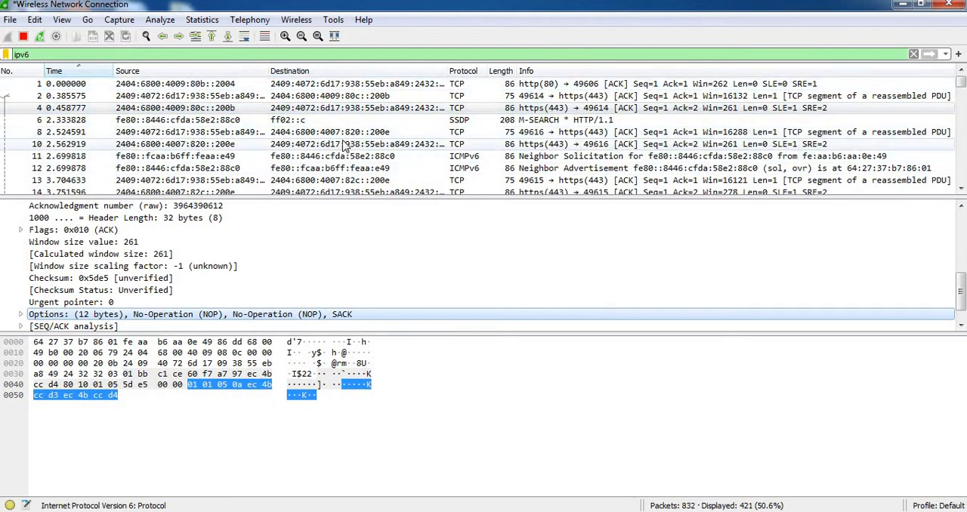
Clear the ipv6 text from the display filter, and try starting an expression with ip.
{"action": "left_click", "coordinate": [92, 57]}
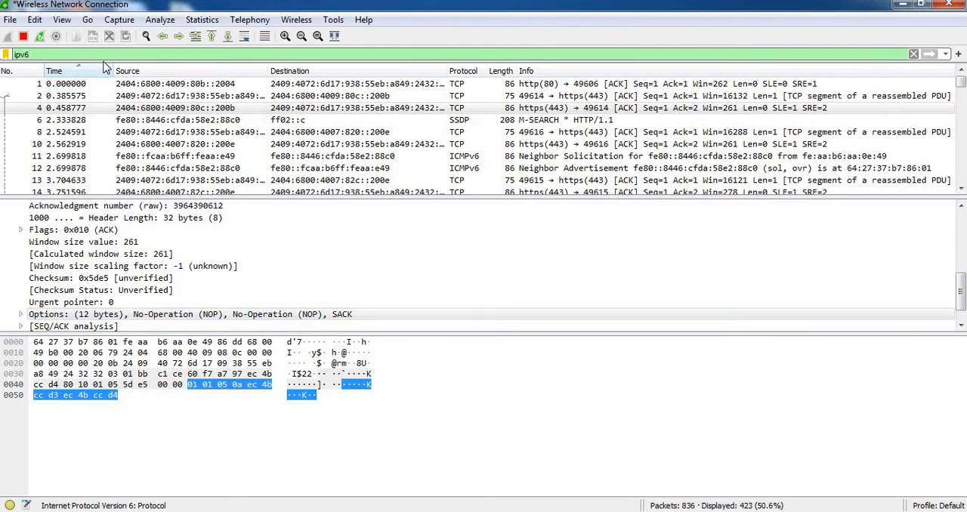
{"action": "key", "text": "BackSpace"}
{"action": "key", "text": "BackSpace"}
{"action": "key", "text": "BackSpace"}
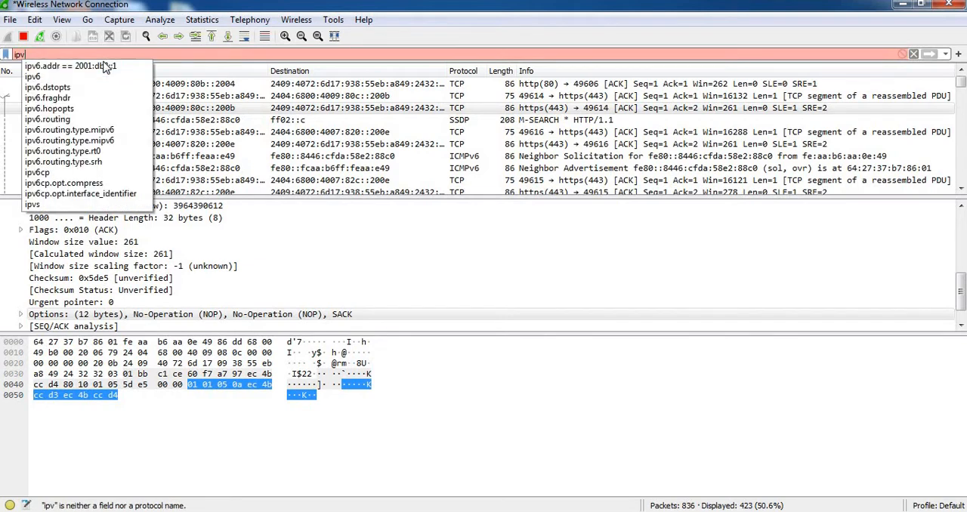
{"action": "key", "text": "BackSpace"}
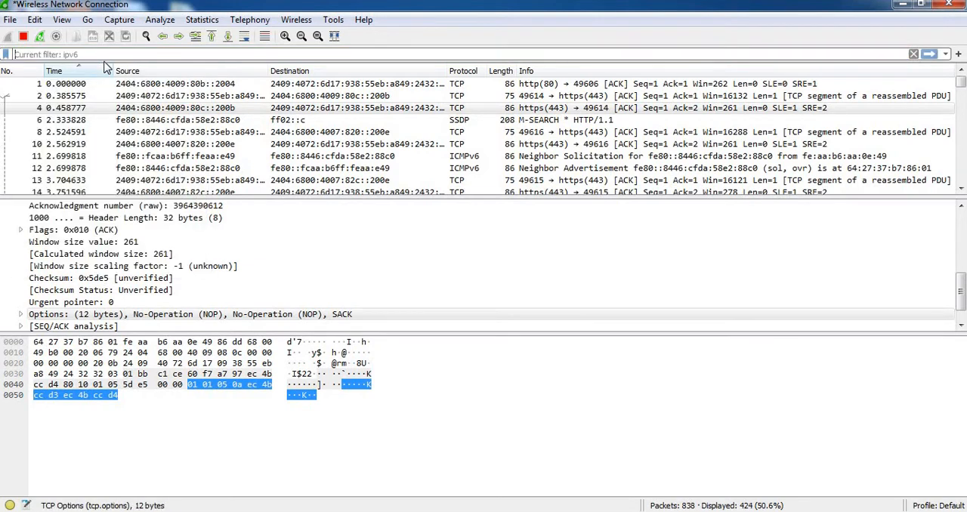
{"action": "type", "text": "ip."}
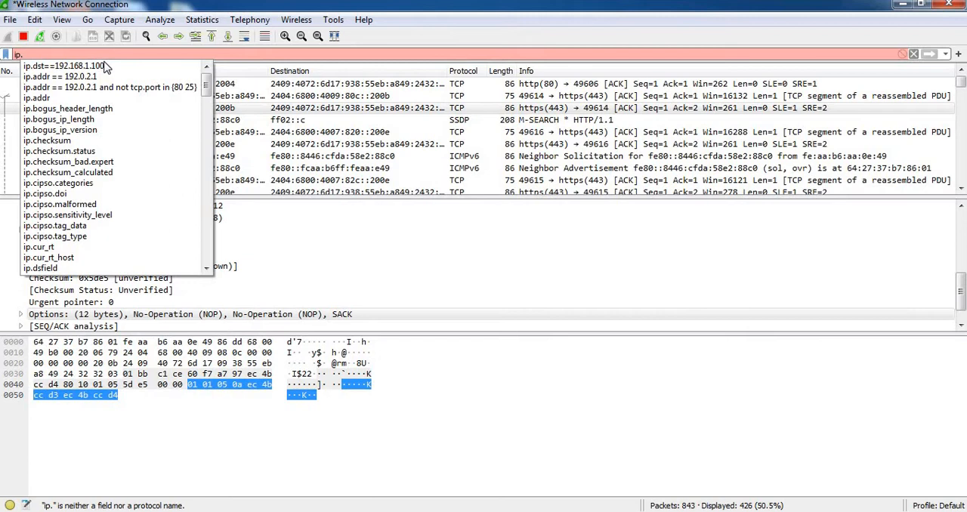
{"action": "key", "text": "BackSpace"}
{"action": "key", "text": "BackSpace"}
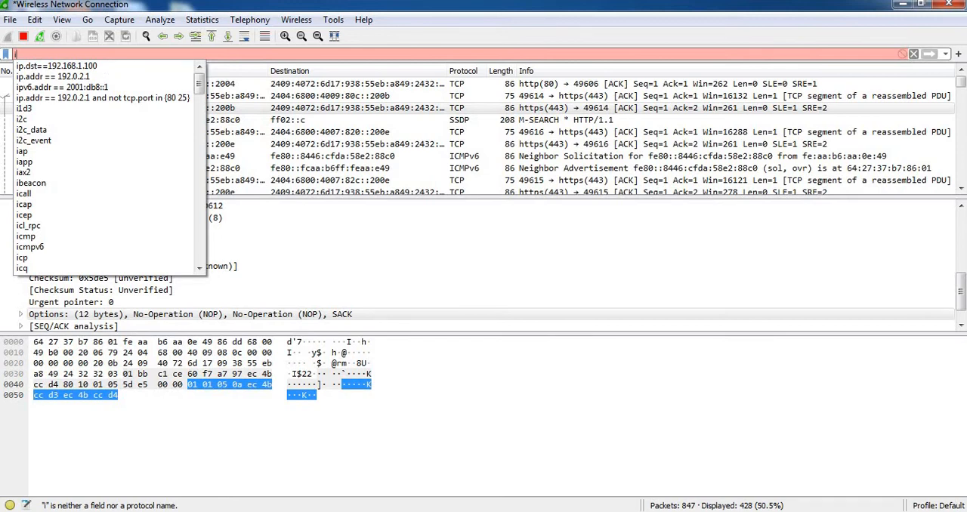
Run ipconfig in a Command Prompt to look up the computer's IPv4 address, and minimise the window.
{"action": "left_click", "coordinate": [23, 511]}
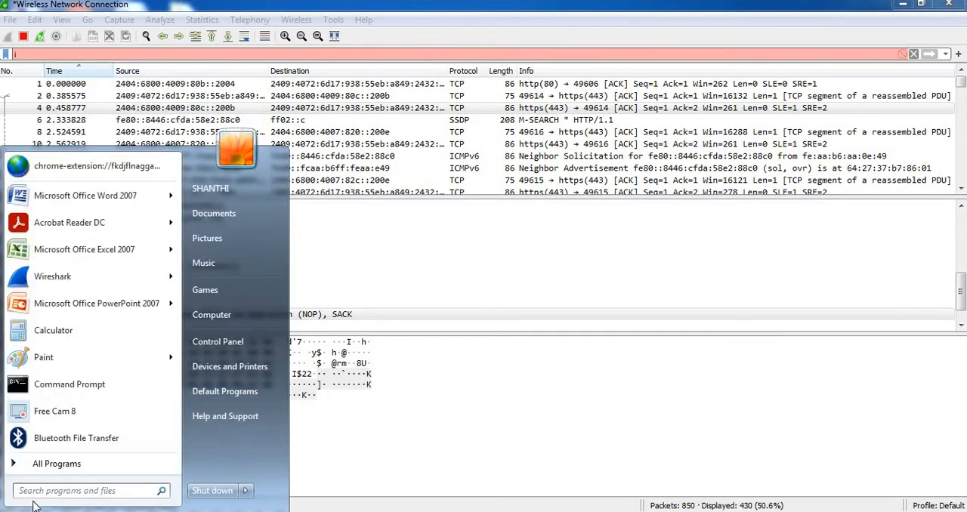
{"action": "type", "text": "cmd"}
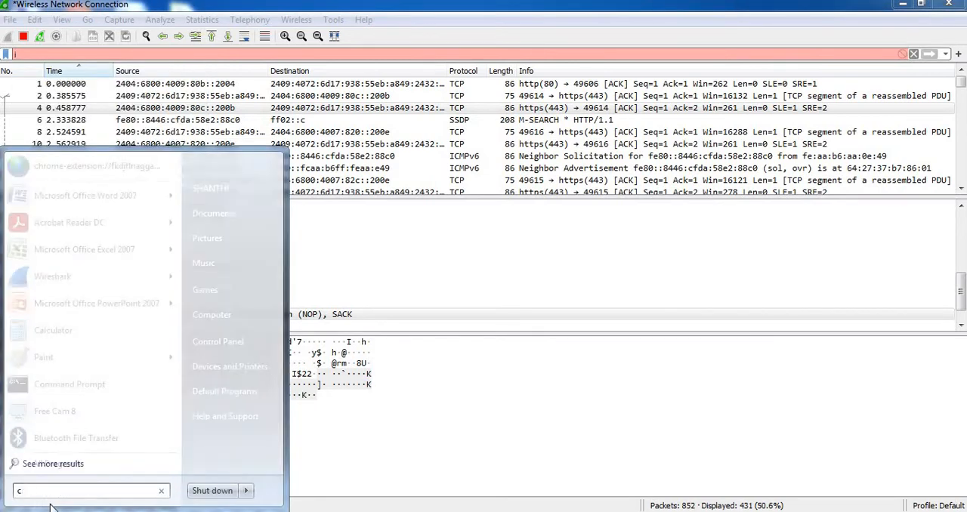
{"action": "key", "text": "Return"}
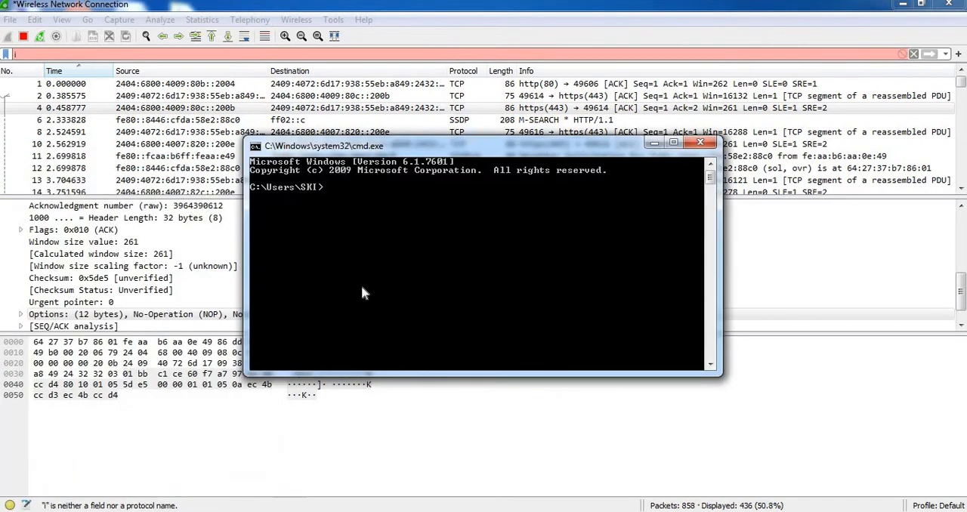
{"action": "type", "text": "ipconfig"}
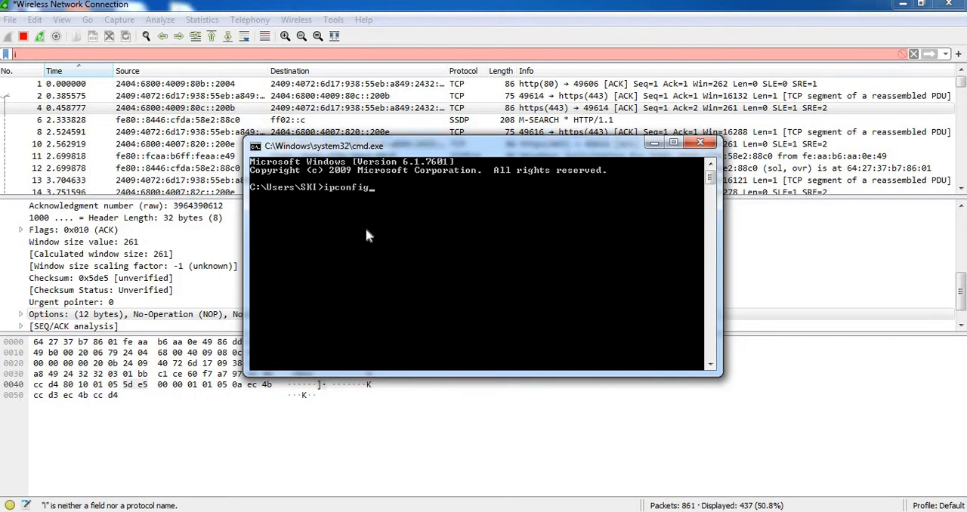
{"action": "key", "text": "Return"}
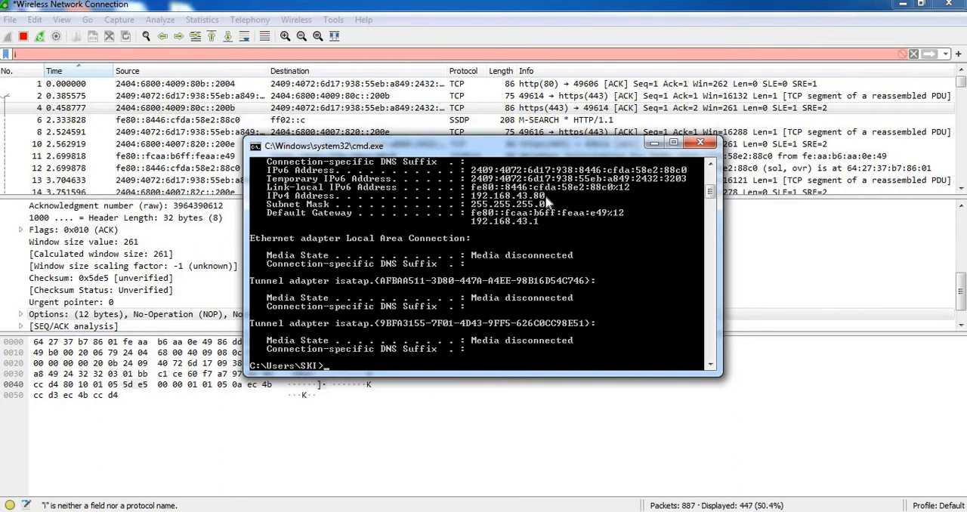
{"action": "left_click", "coordinate": [654, 143]}
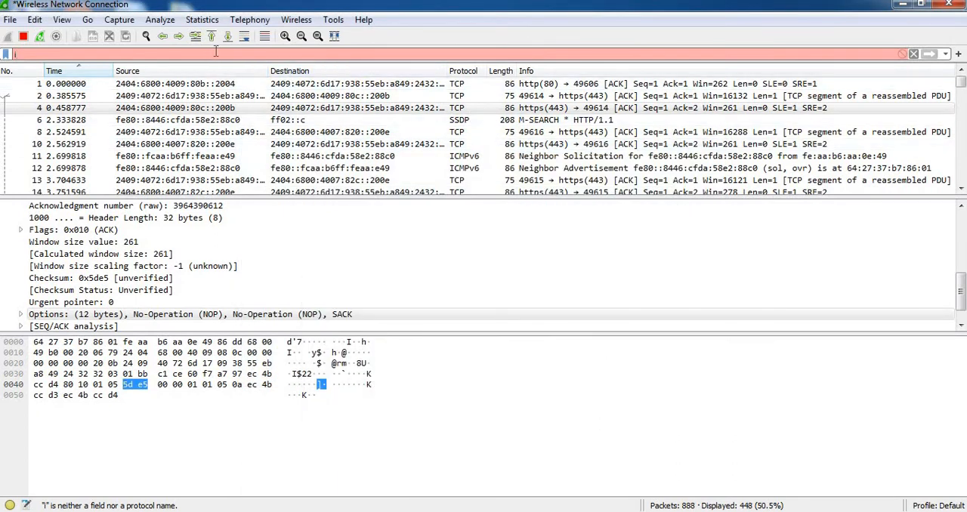
Apply the display filter ip.src==192.168.43.80 to show only packets sent from the computer's IPv4 address.
{"action": "left_click", "coordinate": [222, 53]}
{"action": "type", "text": "i"}
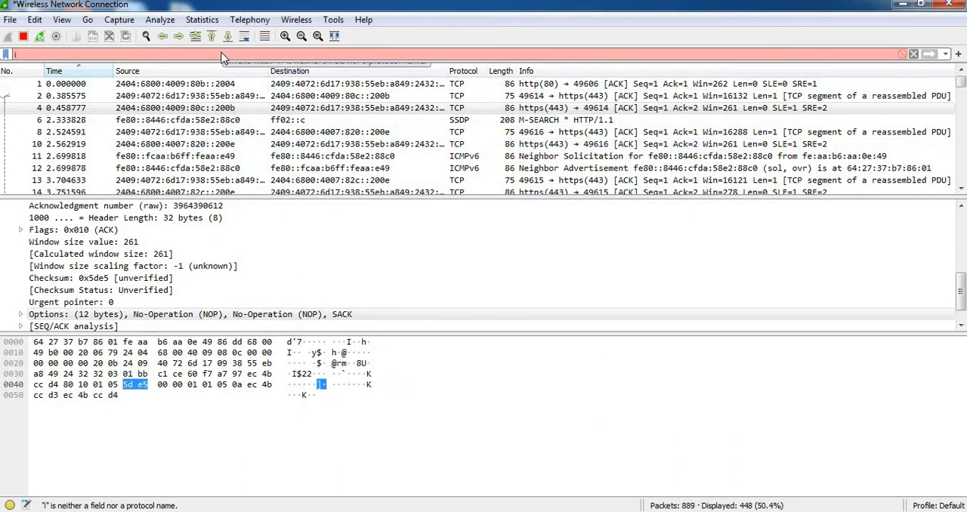
{"action": "type", "text": "p."}
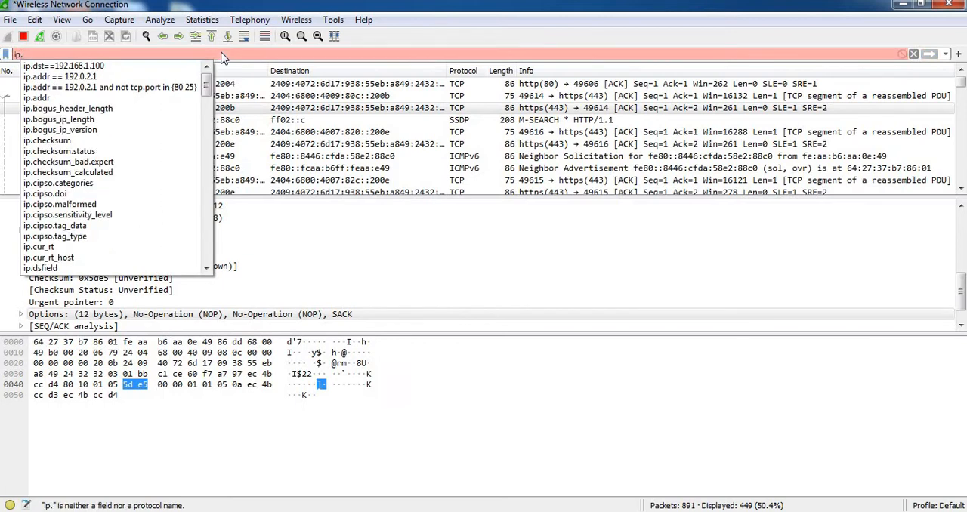
{"action": "type", "text": "src"}
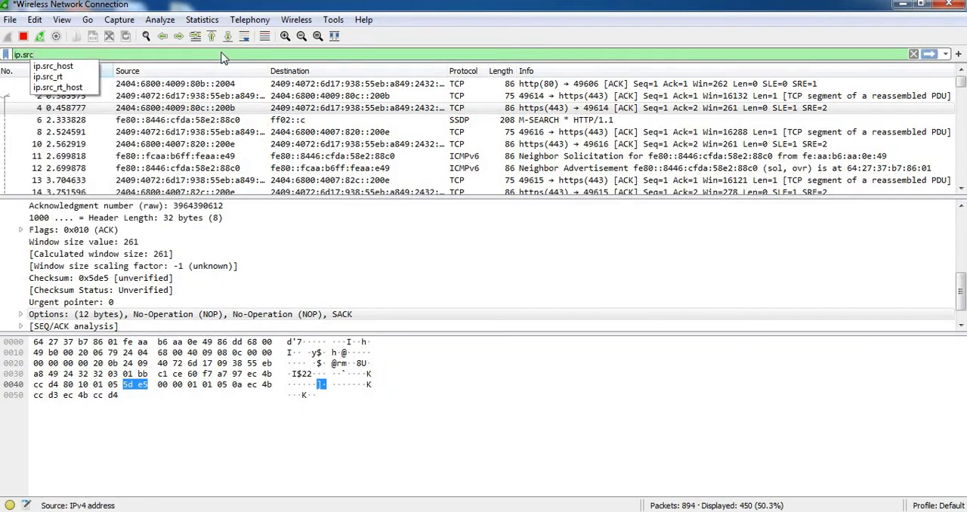
{"action": "type", "text": "=="}
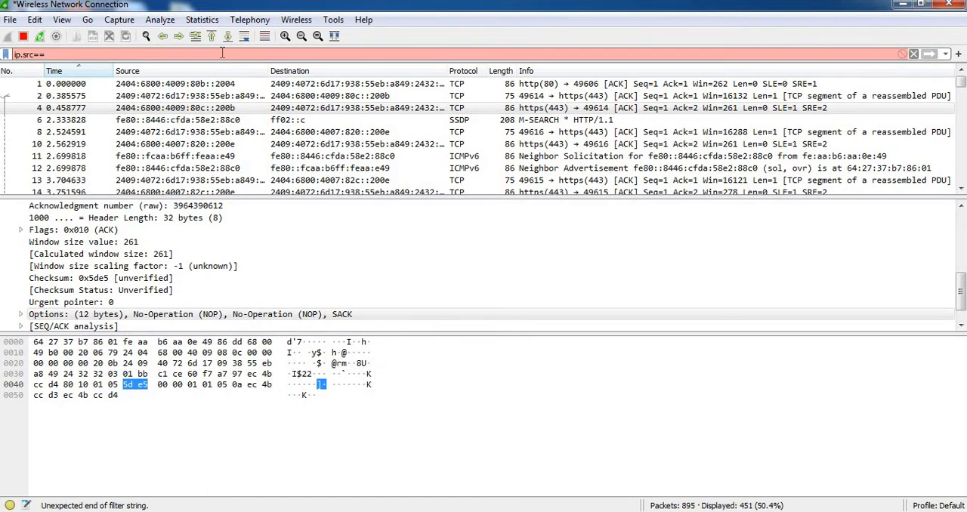
{"action": "type", "text": "19"}
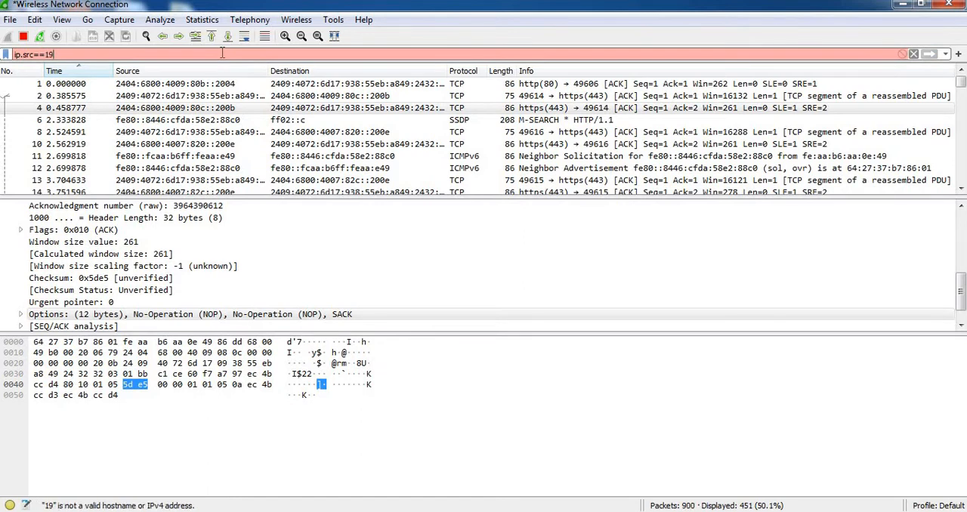
{"action": "type", "text": "2.168.4"}
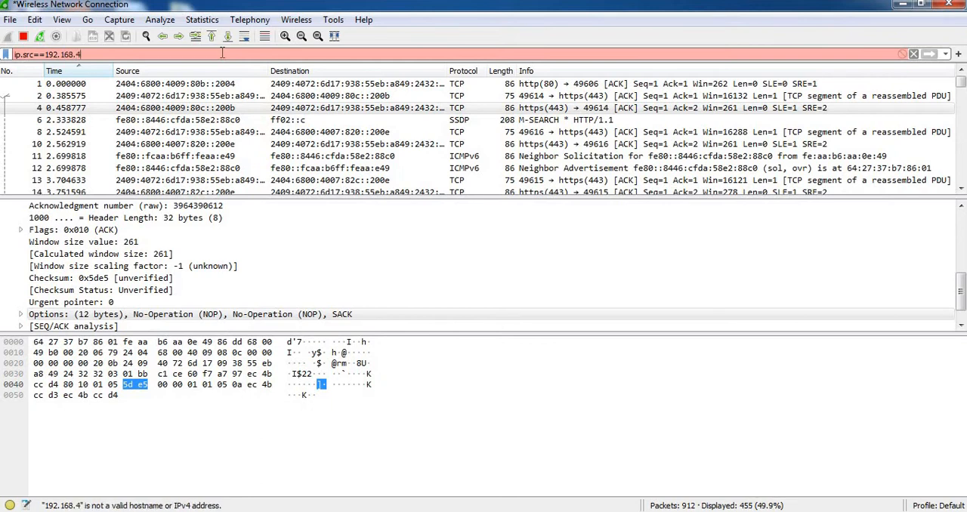
{"action": "type", "text": "3.80"}
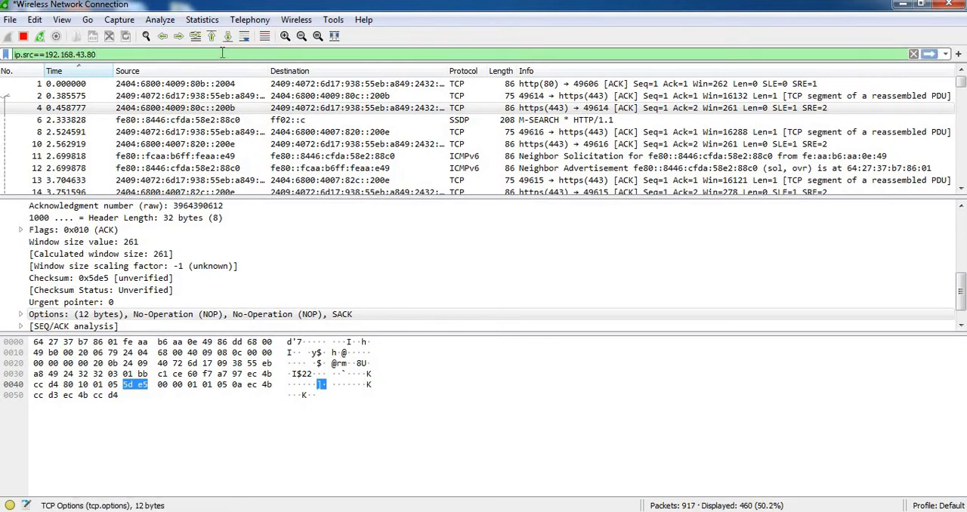
{"action": "key", "text": "Return"}
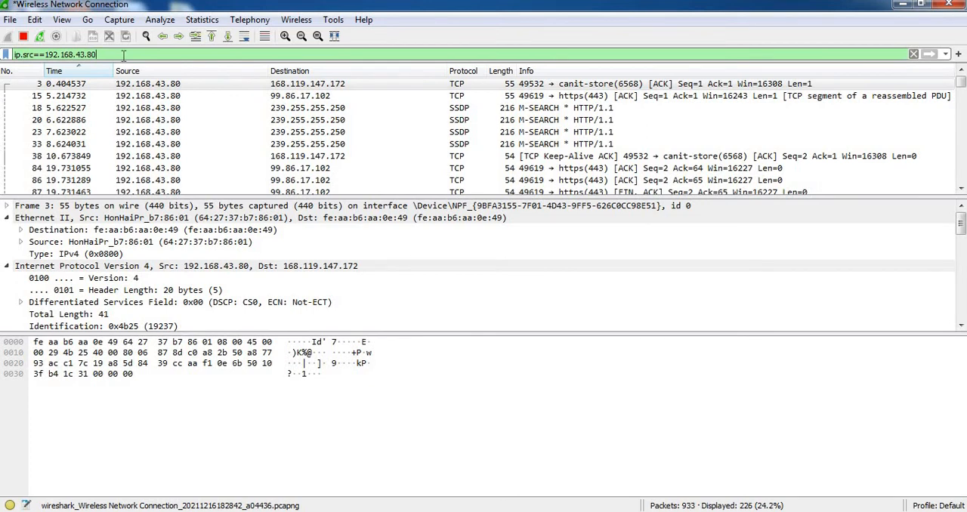
Try changing the filter's field from ip.src to ip.dest while keeping the address comparison.
{"action": "key", "text": "Left"}
{"action": "key", "text": "Left"}
{"action": "key", "text": "Left"}
{"action": "key", "text": "Left"}
{"action": "key", "text": "Left"}
{"action": "key", "text": "Left"}
{"action": "key", "text": "Left"}
{"action": "key", "text": "Left"}
{"action": "key", "text": "Left"}
{"action": "key", "text": "Left"}
{"action": "key", "text": "Left"}
{"action": "key", "text": "Left"}
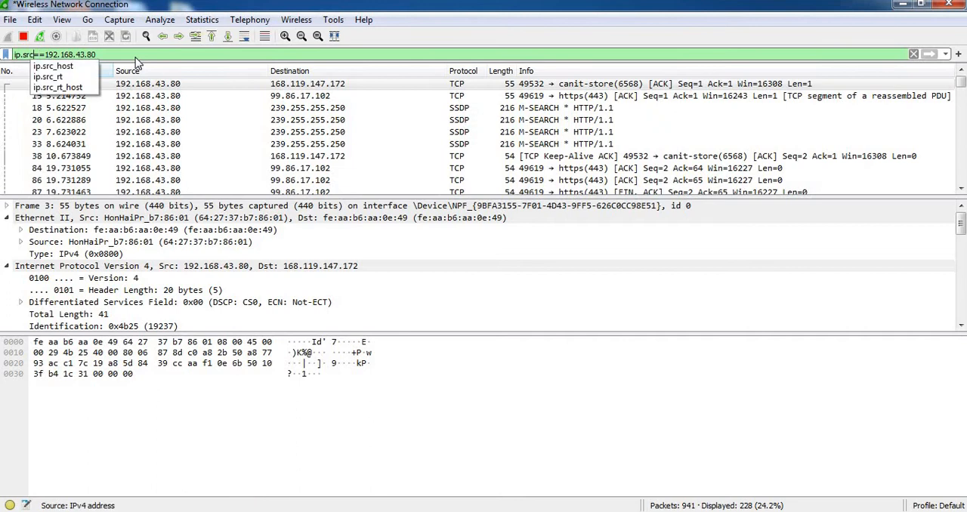
{"action": "key", "text": "BackSpace"}
{"action": "key", "text": "BackSpace"}
{"action": "key", "text": "BackSpace"}
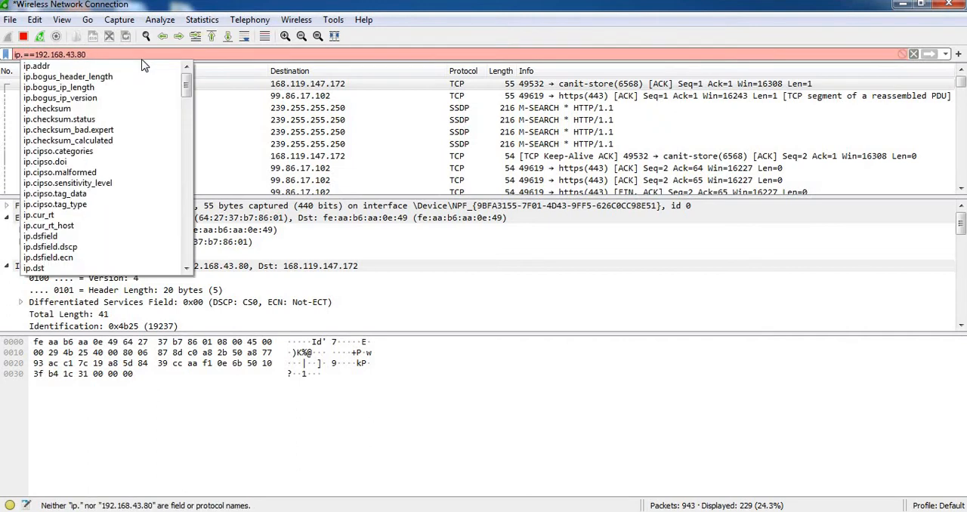
{"action": "type", "text": "d"}
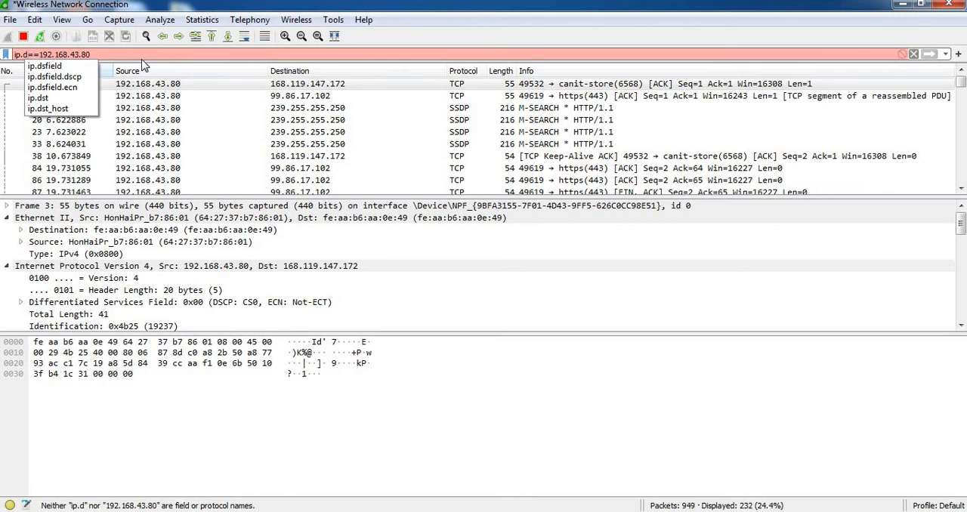
{"action": "type", "text": "est"}
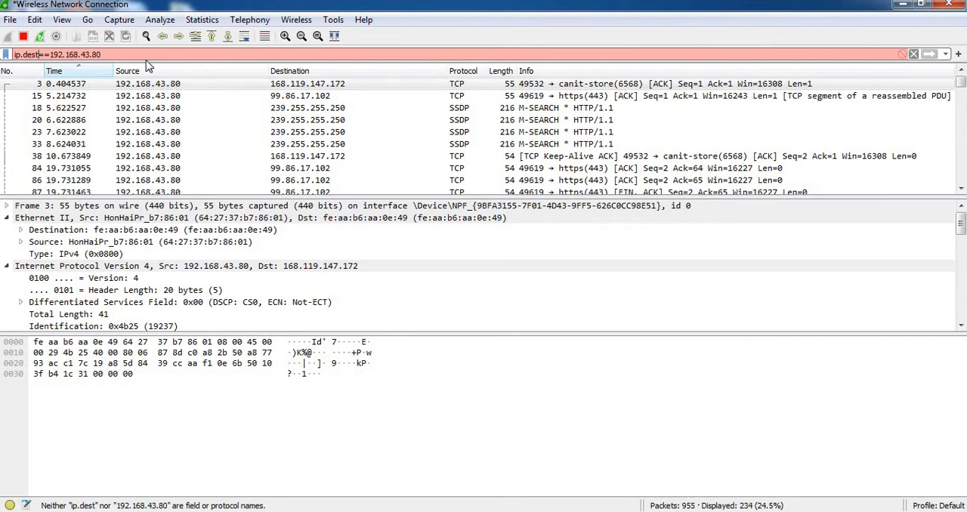
Cut ==192.168.43.80 out of the filter expression, delete the remaining text, and apply the empty filter.
{"action": "left_click_drag", "start_coordinate": [101, 54], "coordinate": [41, 51]}
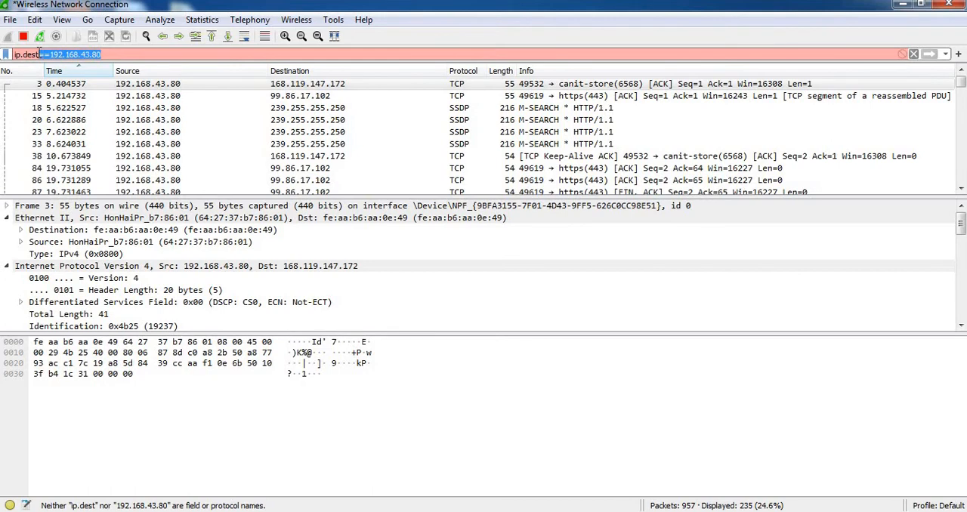
{"action": "key", "text": "BackSpace"}
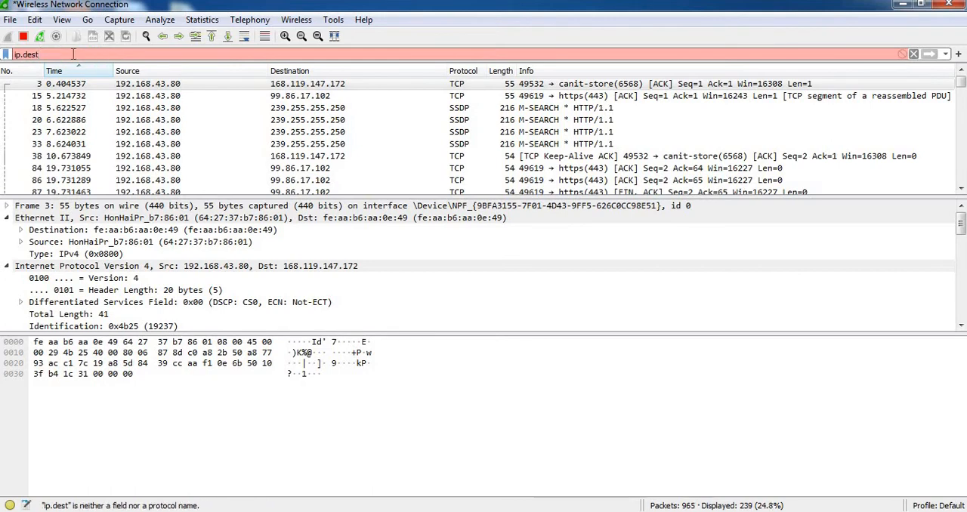
{"action": "key", "text": "BackSpace"}
{"action": "key", "text": "BackSpace"}
{"action": "key", "text": "BackSpace"}
{"action": "key", "text": "BackSpace"}
{"action": "key", "text": "BackSpace"}
{"action": "key", "text": "BackSpace"}
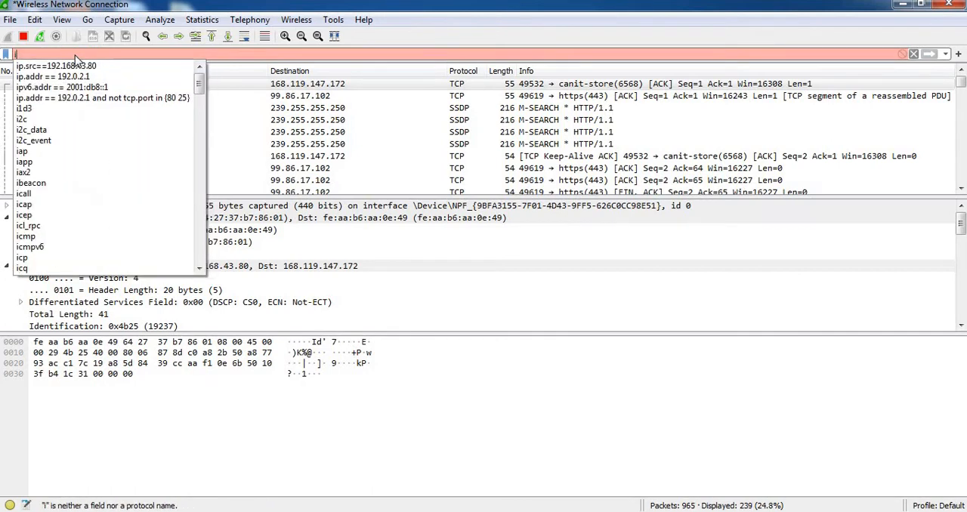
{"action": "key", "text": "BackSpace"}
{"action": "key", "text": "Return"}
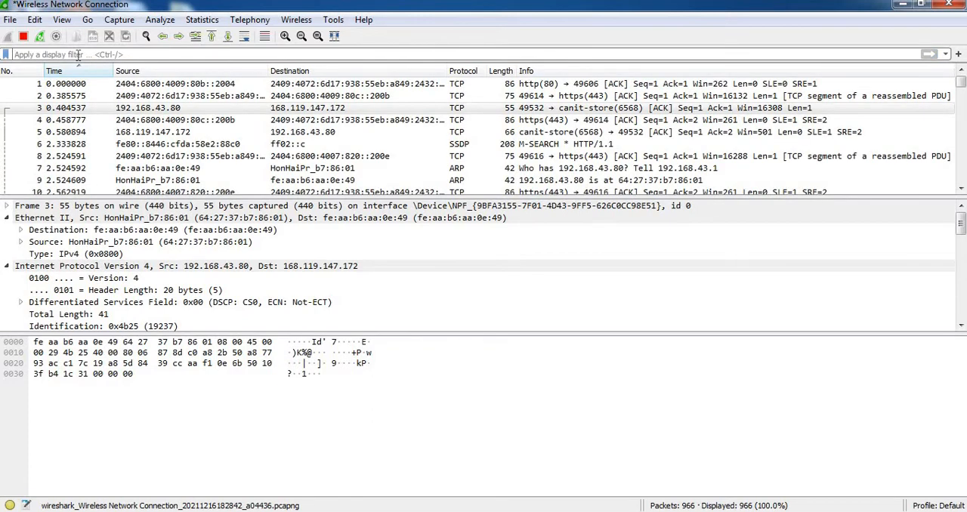
Apply the display filter ip.dst==192.168.43.80, pasting the address comparison and removing the duplicate equals signs.
{"action": "type", "text": "ip.dst"}
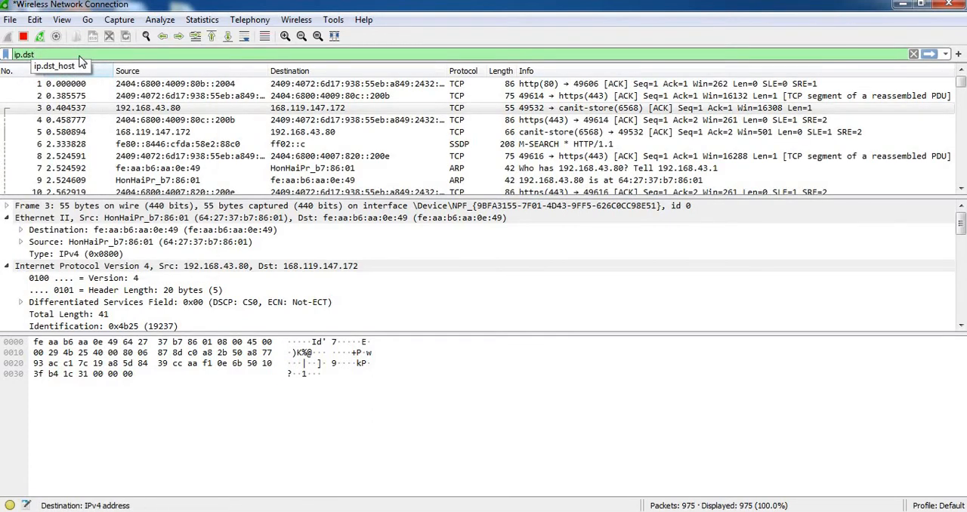
{"action": "type", "text": "=="}
{"action": "type", "text": "==192.168.43.80"}
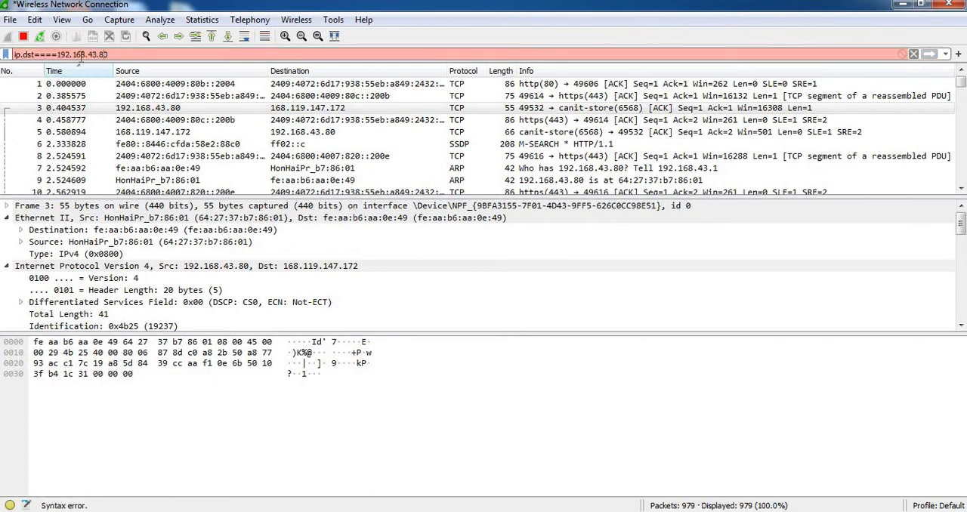
{"action": "key", "text": "BackSpace"}
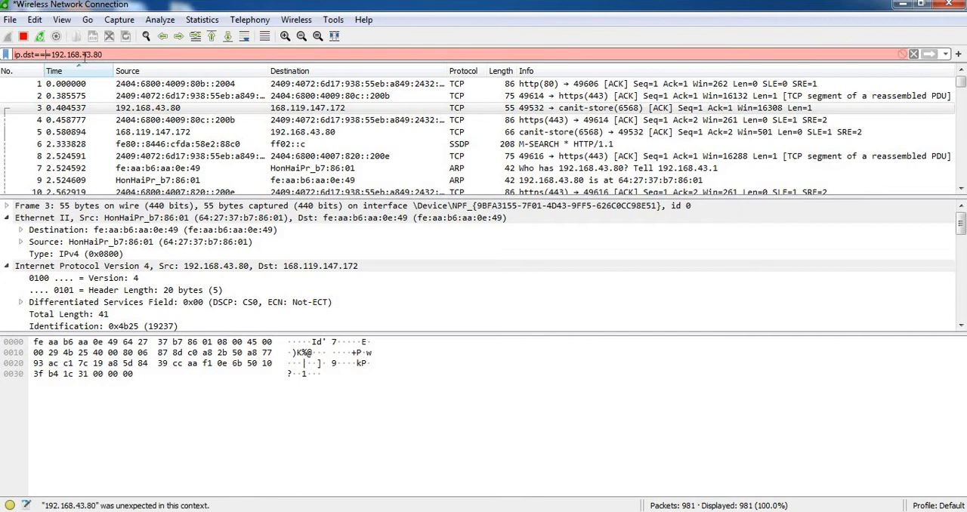
{"action": "key", "text": "BackSpace"}
{"action": "key", "text": "Return"}
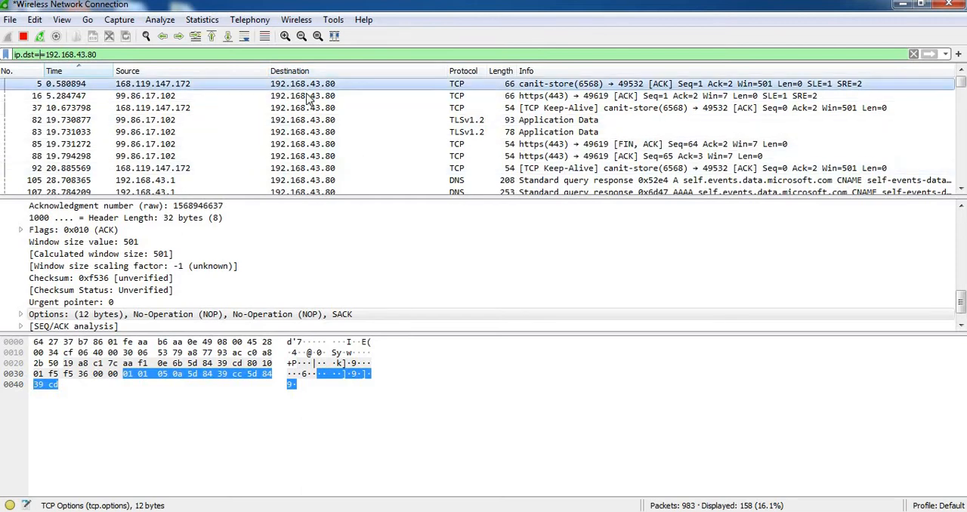
Examine packets 16 and 37 in the list filtered by destination address.
{"action": "left_click", "coordinate": [167, 87]}
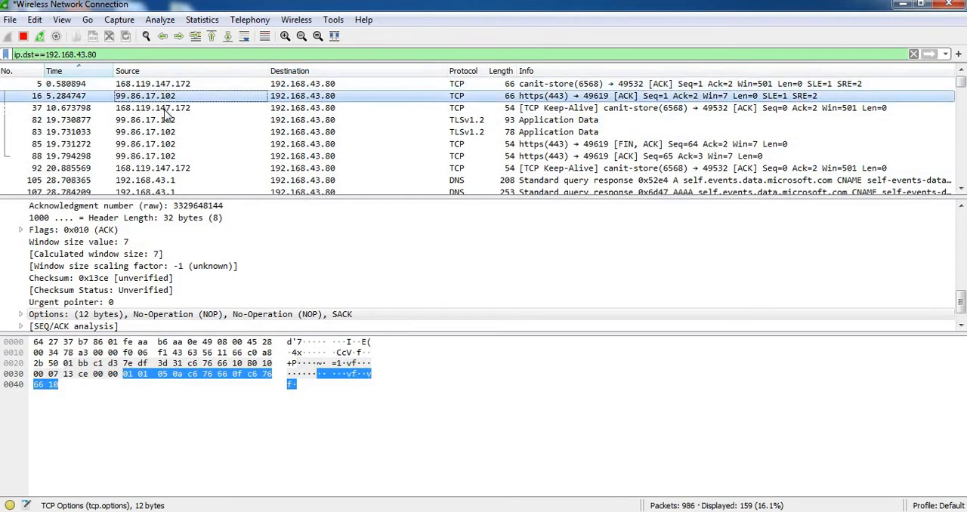
{"action": "left_click", "coordinate": [167, 108]}
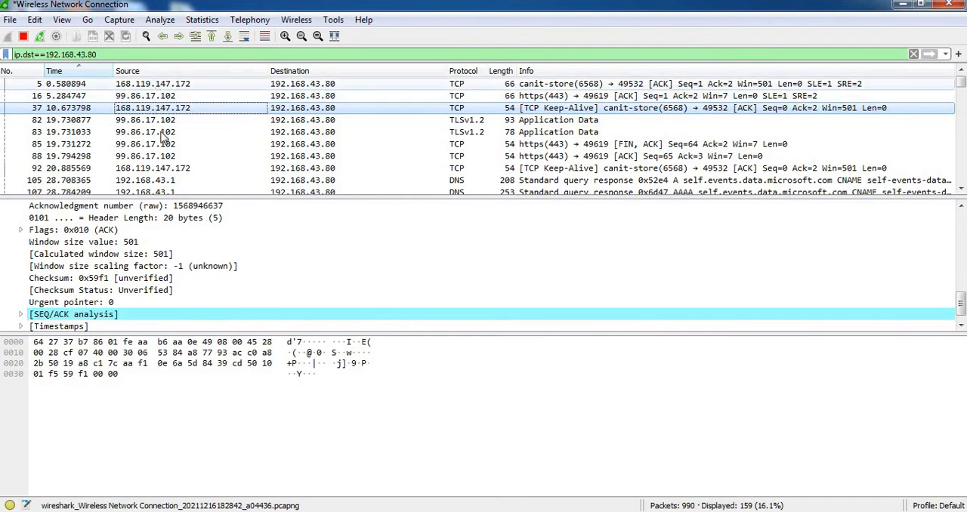
{"action": "mouse_move", "coordinate": [961, 85]}
{"action": "left_mouse_down"}
{"action": "mouse_move", "coordinate": [963, 155]}
{"action": "mouse_move", "coordinate": [962, 70]}
{"action": "left_mouse_up"}
Replace the destination address filter with tcp and apply it to show TCP packets from the start of the capture.
{"action": "left_click", "coordinate": [133, 55]}
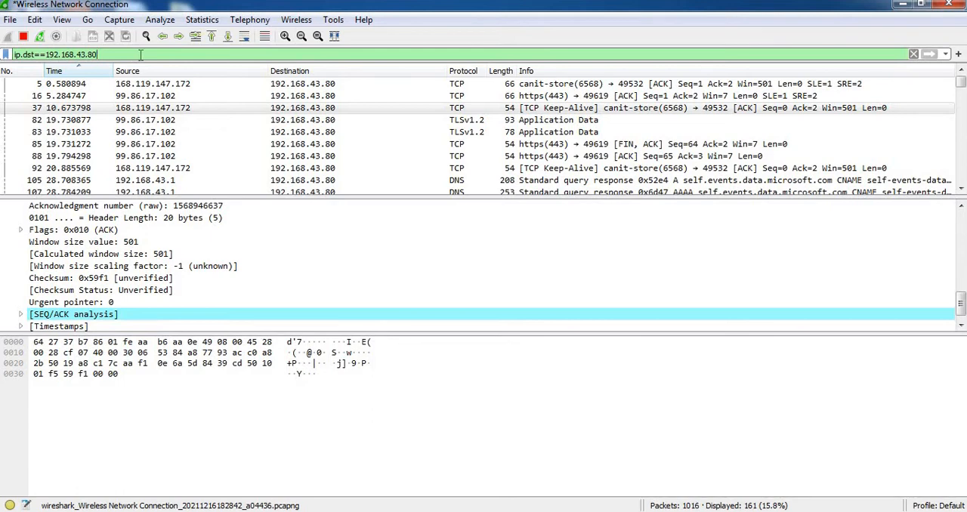
{"action": "key", "text": "BackSpace"}
{"action": "key", "text": "BackSpace"}
{"action": "key", "text": "BackSpace"}
{"action": "key", "text": "BackSpace"}
{"action": "key", "text": "BackSpace"}
{"action": "key", "text": "BackSpace"}
{"action": "key", "text": "BackSpace"}
{"action": "key", "text": "BackSpace"}
{"action": "key", "text": "BackSpace"}
{"action": "key", "text": "BackSpace"}
{"action": "key", "text": "BackSpace"}
{"action": "key", "text": "BackSpace"}
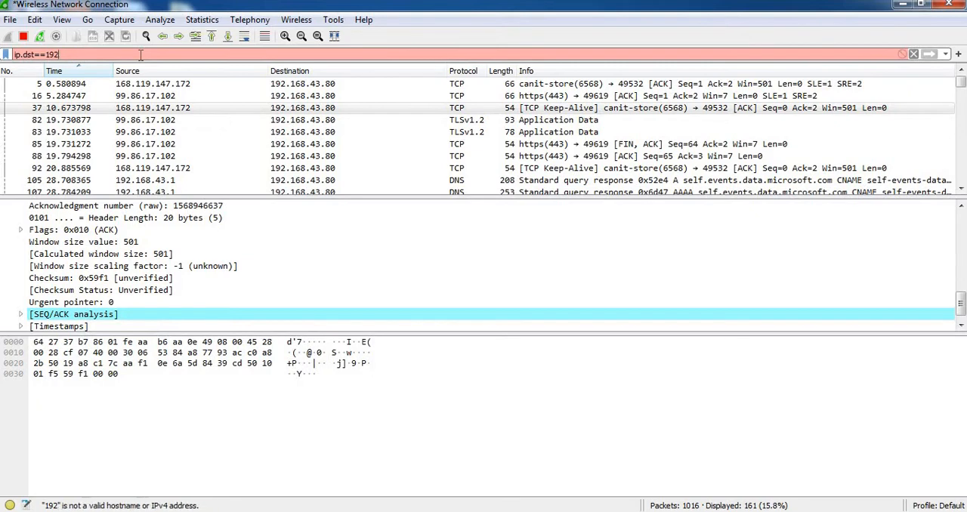
{"action": "key", "text": "BackSpace"}
{"action": "key", "text": "BackSpace"}
{"action": "key", "text": "BackSpace"}
{"action": "key", "text": "BackSpace"}
{"action": "key", "text": "BackSpace"}
{"action": "key", "text": "BackSpace"}
{"action": "key", "text": "BackSpace"}
{"action": "key", "text": "BackSpace"}
{"action": "key", "text": "BackSpace"}
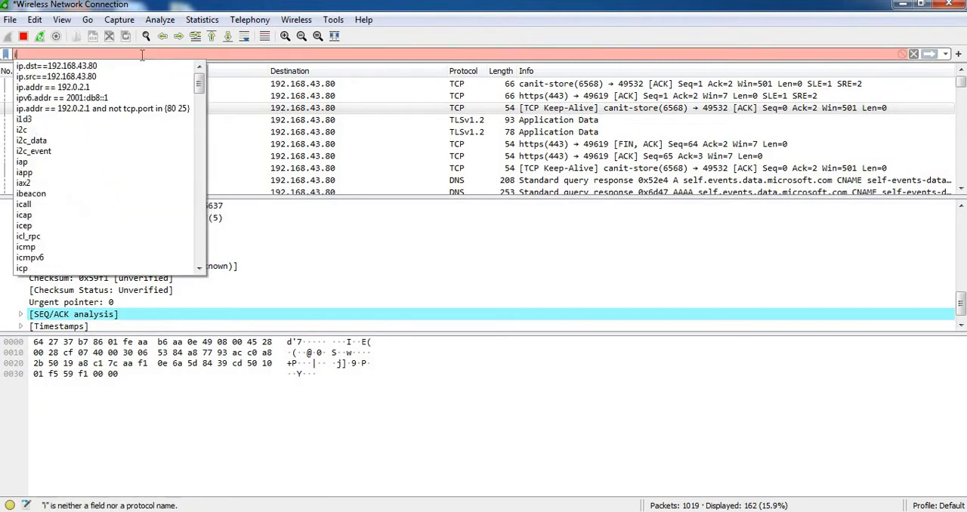
{"action": "type", "text": "tcp"}
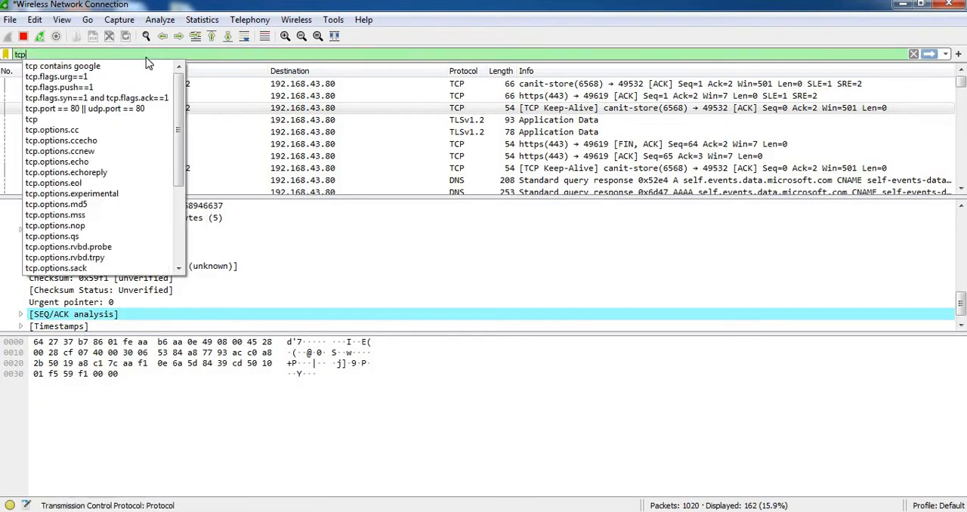
{"action": "key", "text": "Return"}
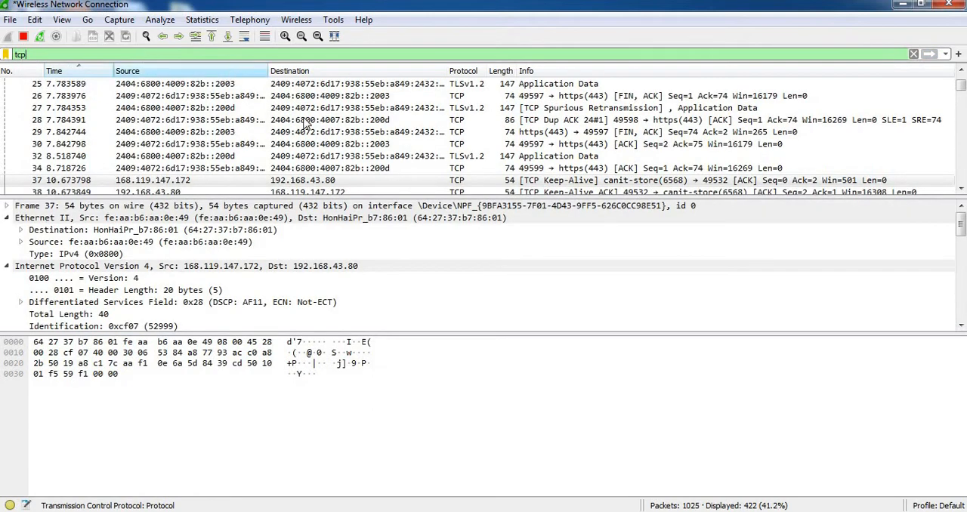
{"action": "mouse_move", "coordinate": [961, 88]}
{"action": "left_mouse_down"}
{"action": "mouse_move", "coordinate": [961, 175]}
{"action": "mouse_move", "coordinate": [961, 80]}
{"action": "left_mouse_up"}
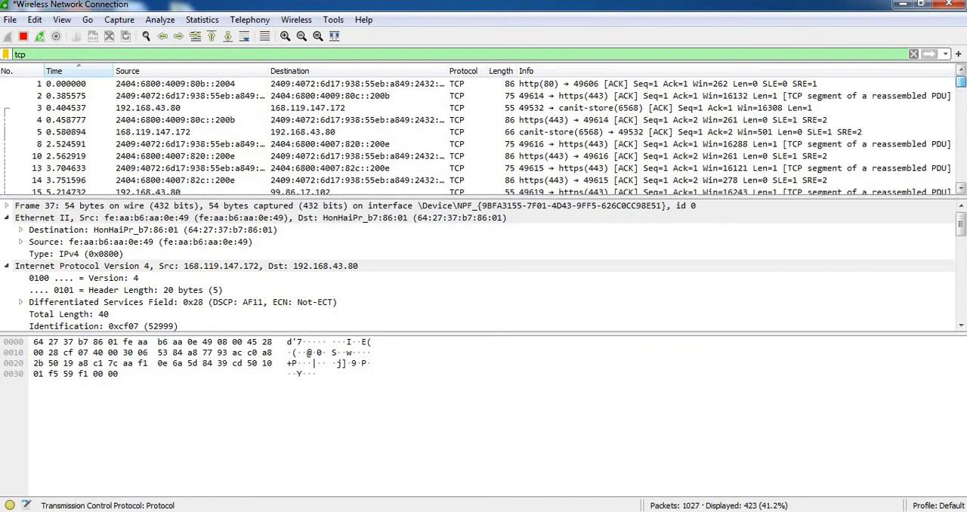
Extend the filter to tcp.flags.fin==1, apply it, and select packet 29 in the filtered list.
{"action": "left_click", "coordinate": [55, 55]}
{"action": "type", "text": "."}
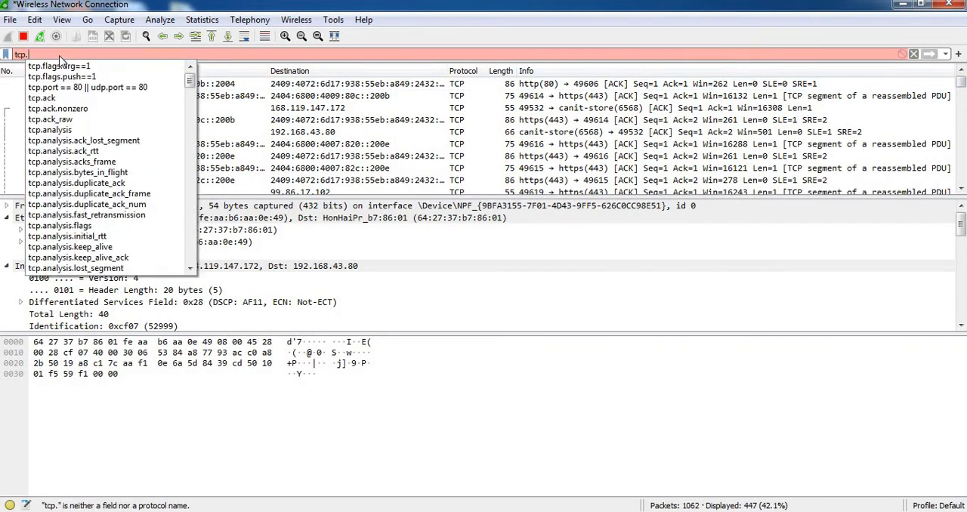
{"action": "type", "text": "fla"}
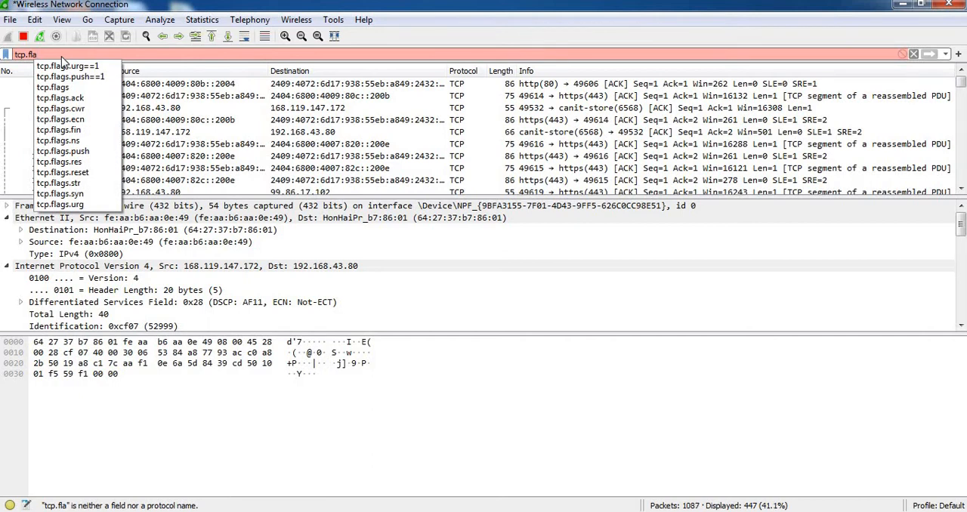
{"action": "type", "text": "gs."}
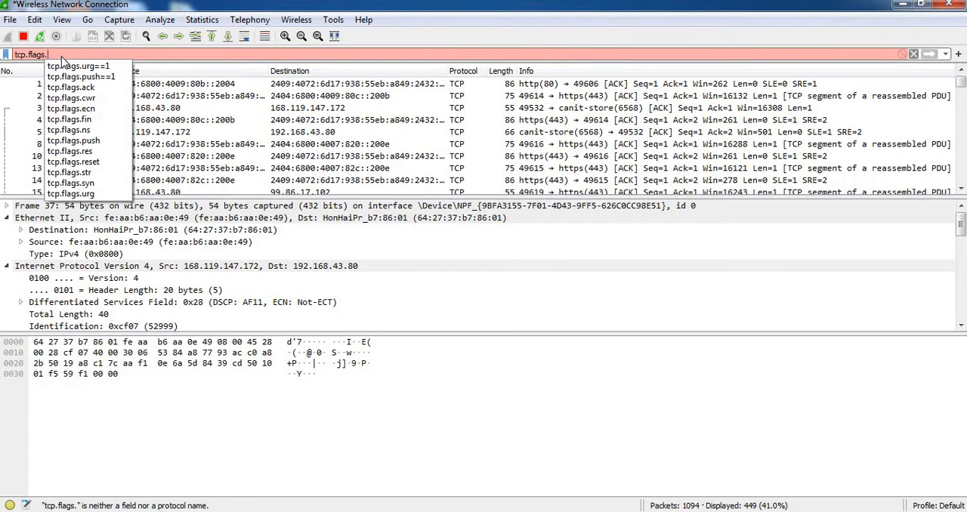
{"action": "type", "text": "fin=="}
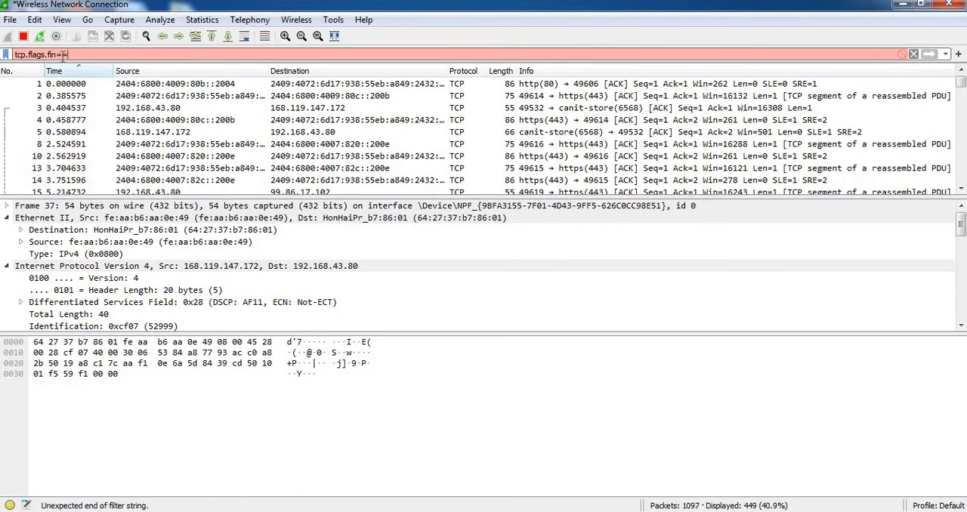
{"action": "type", "text": "1"}
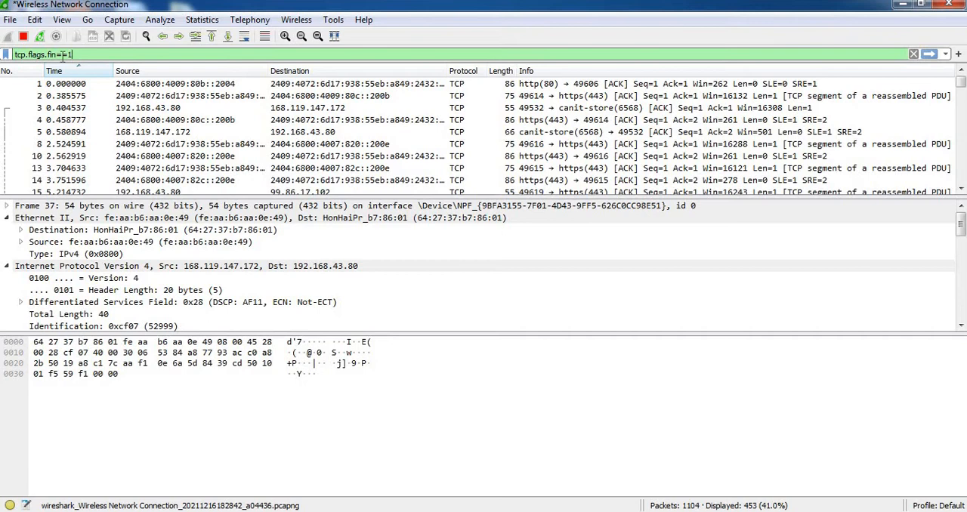
{"action": "key", "text": "Return"}
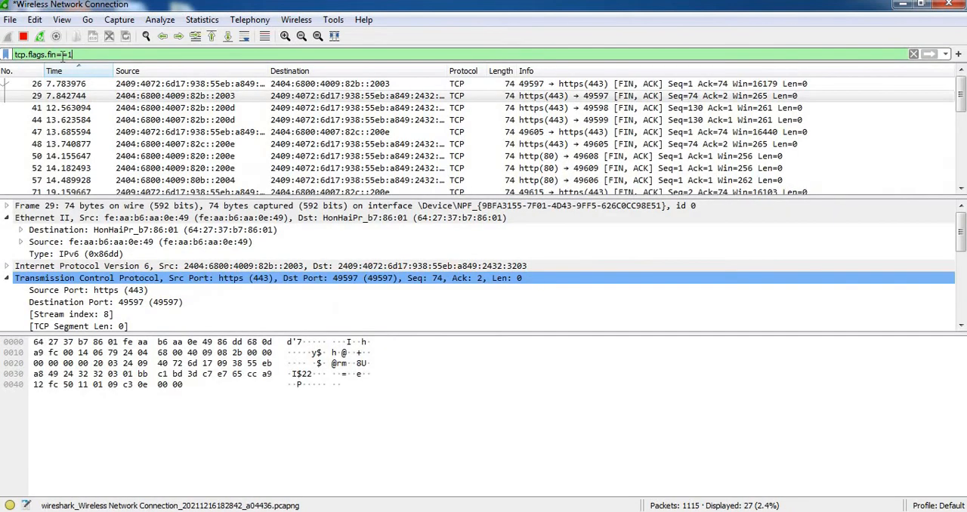
{"action": "left_click", "coordinate": [139, 97]}
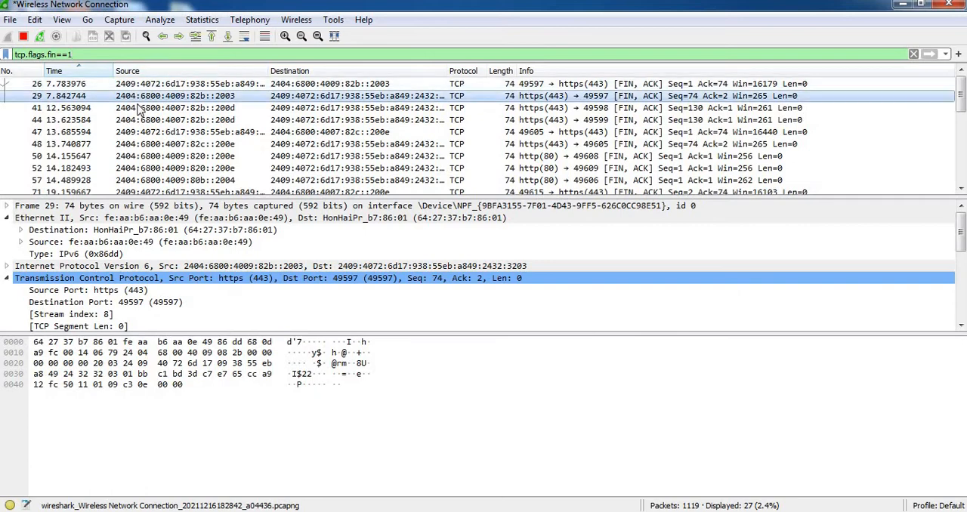
Open packet 29 in an enlarged details window, expand its TCP flags, examine the Fin flag, and close the window.
{"action": "double_click", "coordinate": [141, 101]}
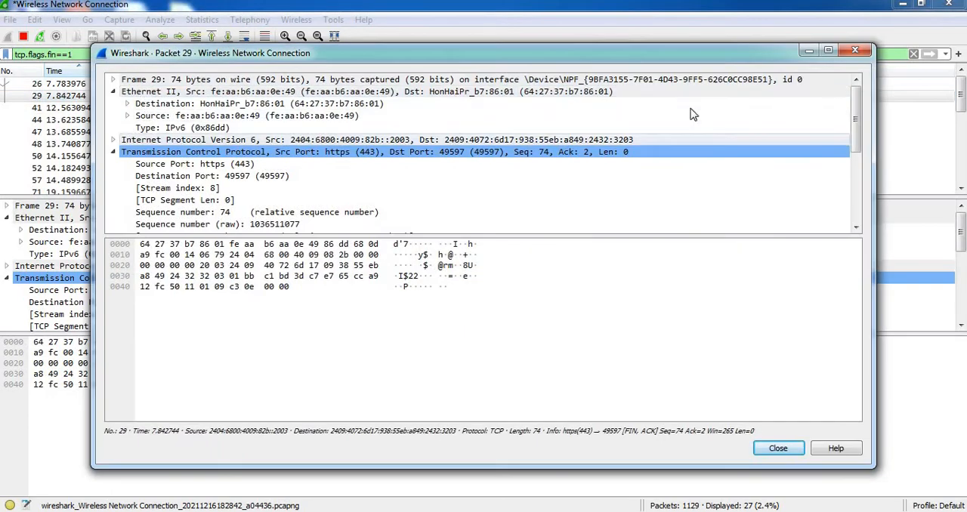
{"action": "left_click", "coordinate": [829, 51]}
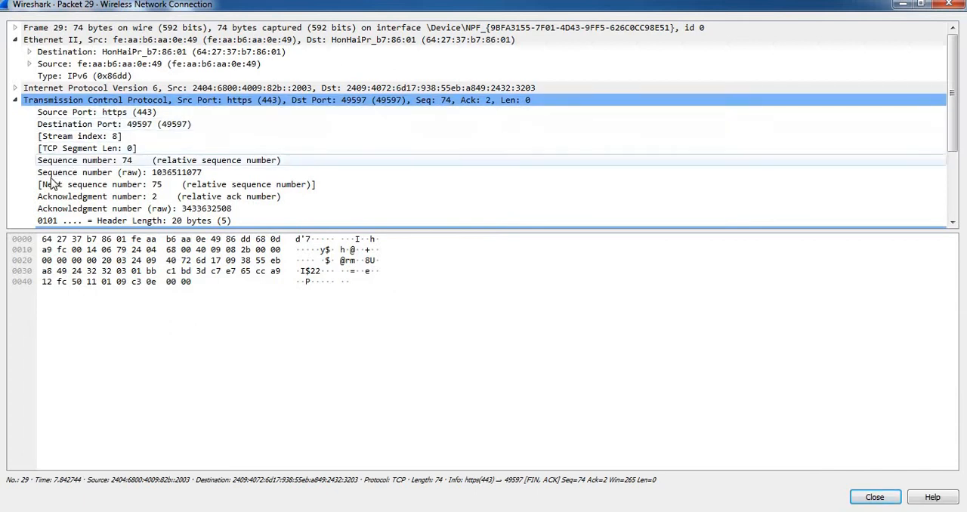
{"action": "scroll", "coordinate": [32, 167], "scroll_direction": "down", "scroll_amount": 2}
{"action": "left_click", "coordinate": [33, 162]}
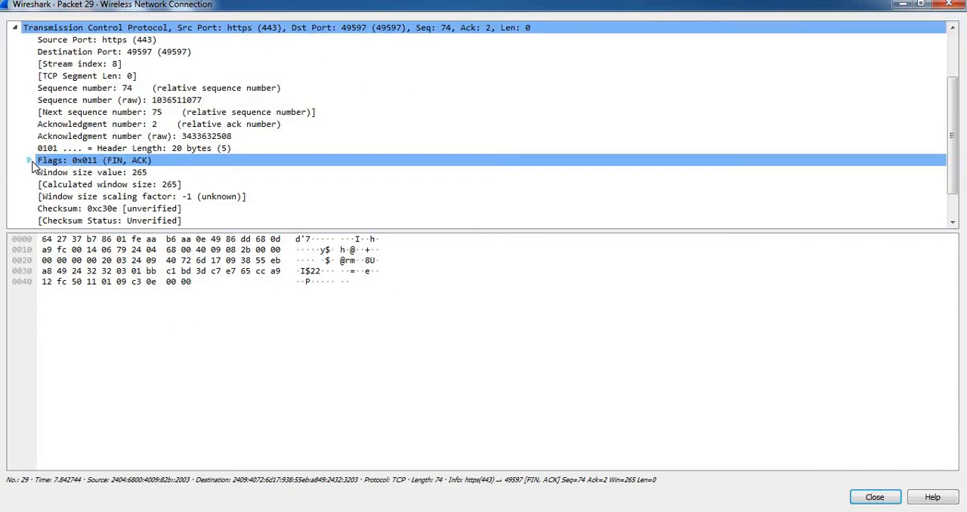
{"action": "left_click", "coordinate": [30, 161]}
{"action": "scroll", "coordinate": [259, 173], "scroll_direction": "down", "scroll_amount": 1}
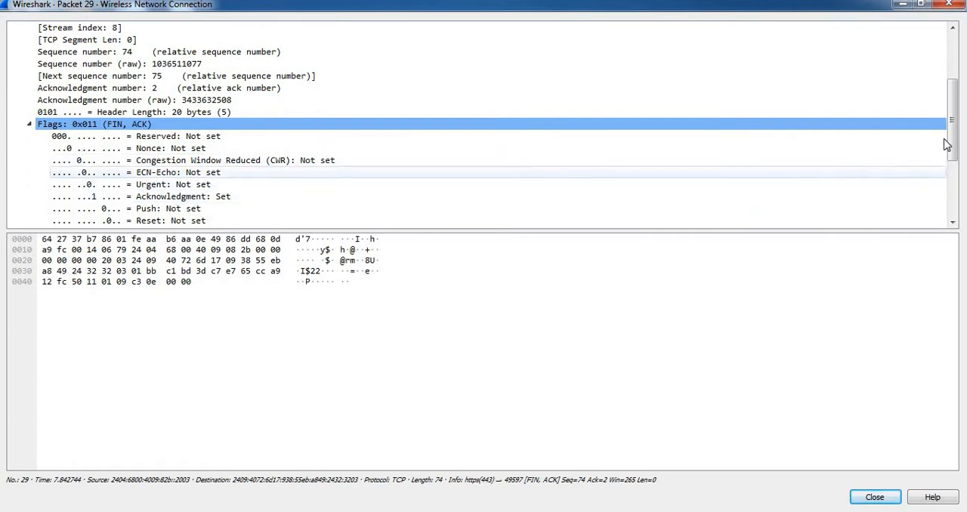
{"action": "left_click_drag", "start_coordinate": [949, 136], "coordinate": [956, 148]}
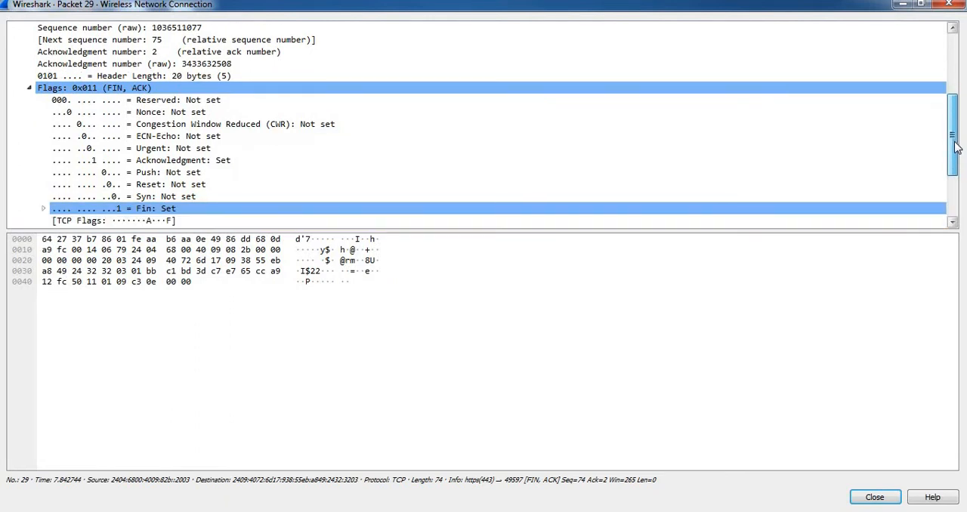
{"action": "left_click", "coordinate": [171, 206]}
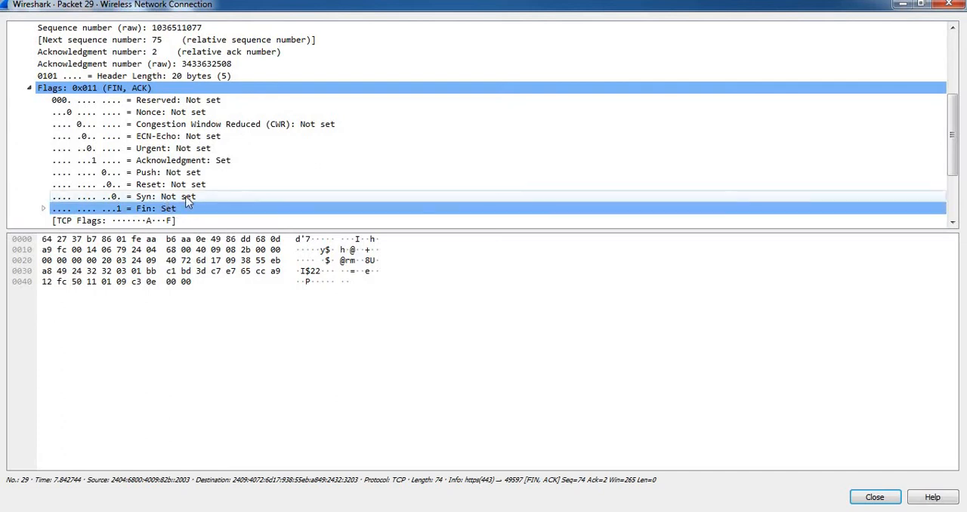
{"action": "left_click", "coordinate": [949, 6]}
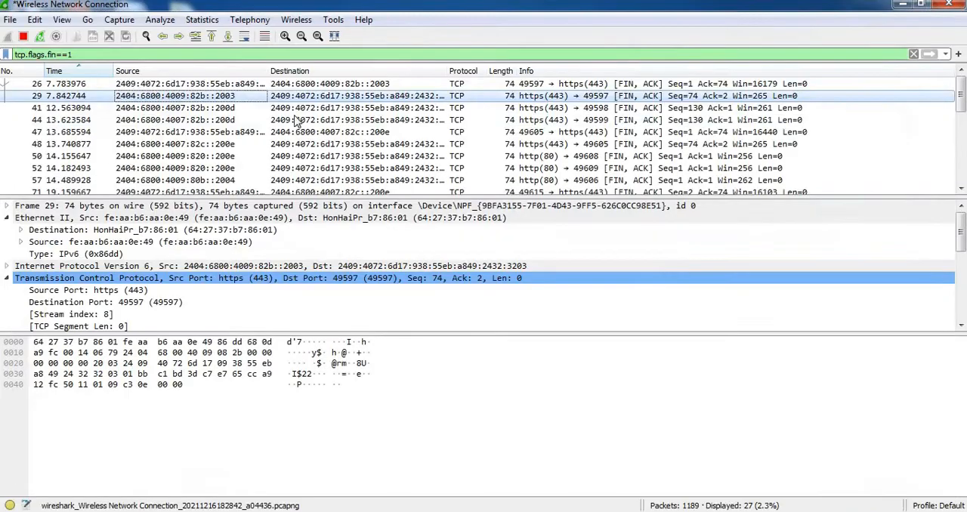
Change the display filter to tcp.flags.syn==1 and apply it.
{"action": "left_click", "coordinate": [87, 56]}
{"action": "key", "text": "BackSpace"}
{"action": "key", "text": "BackSpace"}
{"action": "key", "text": "BackSpace"}
{"action": "key", "text": "BackSpace"}
{"action": "key", "text": "BackSpace"}
{"action": "key", "text": "BackSpace"}
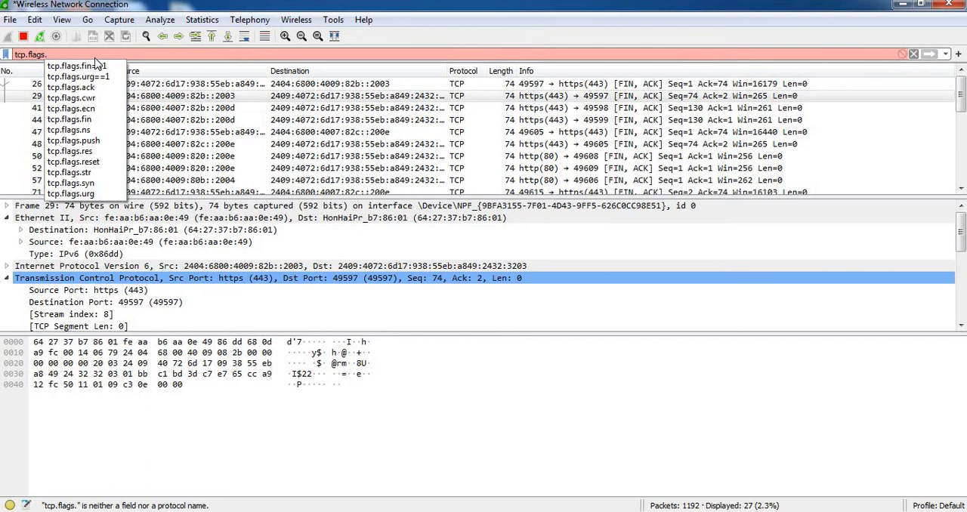
{"action": "type", "text": "sy"}
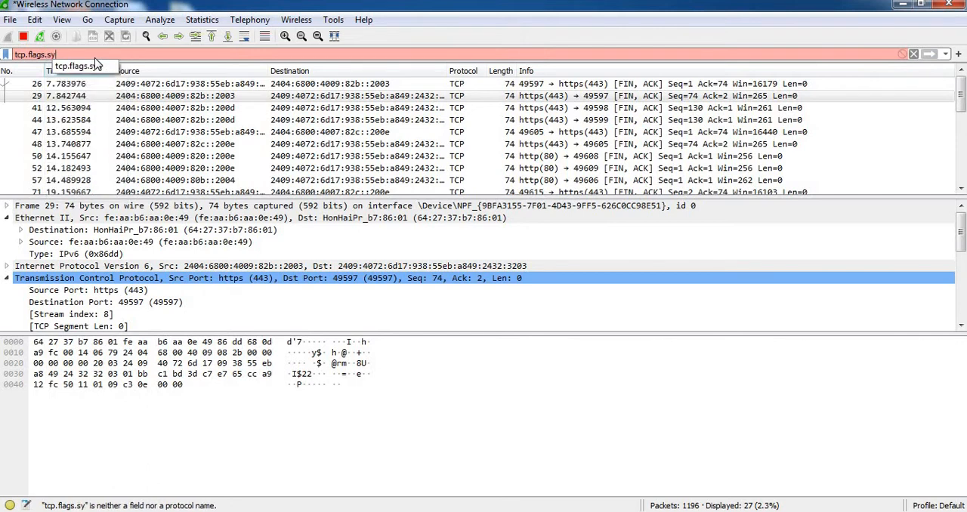
{"action": "type", "text": "n==1"}
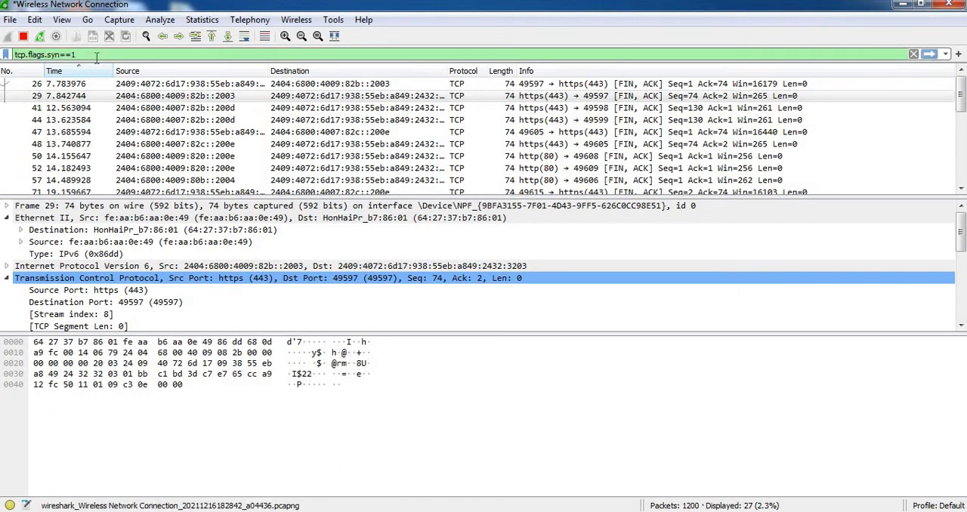
{"action": "key", "text": "Return"}
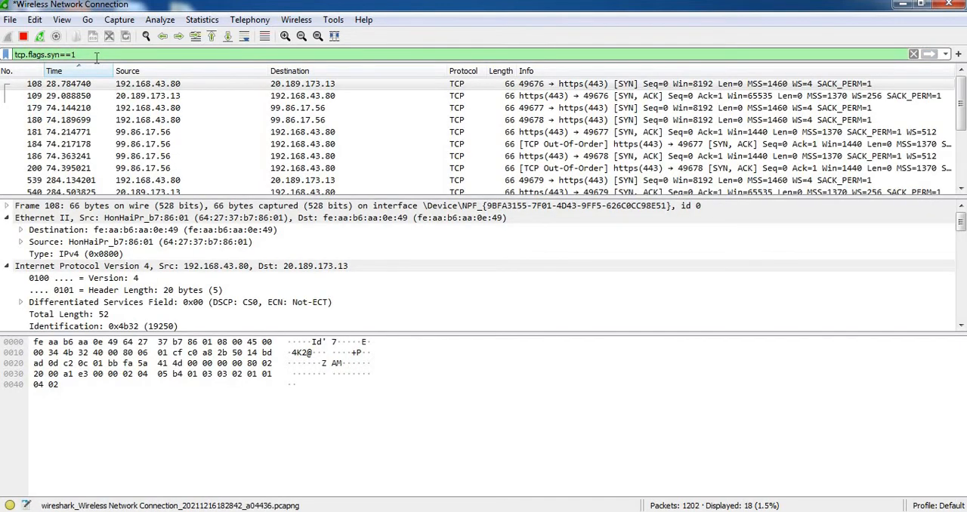
Open packet 181 in its own window, examine its IP flags and the TCP Syn and Acknowledgment flags, and close the window.
{"action": "double_click", "coordinate": [76, 132]}
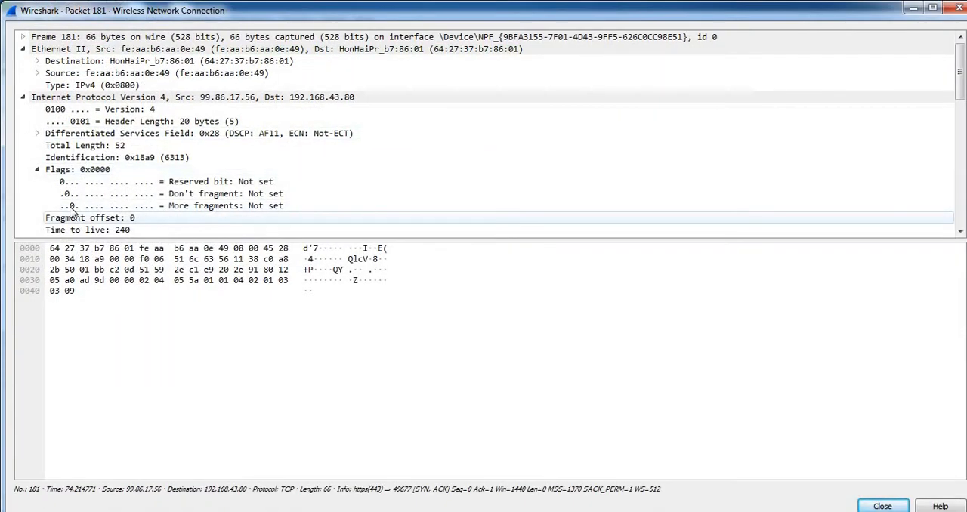
{"action": "left_click", "coordinate": [38, 171]}
{"action": "left_click", "coordinate": [38, 171]}
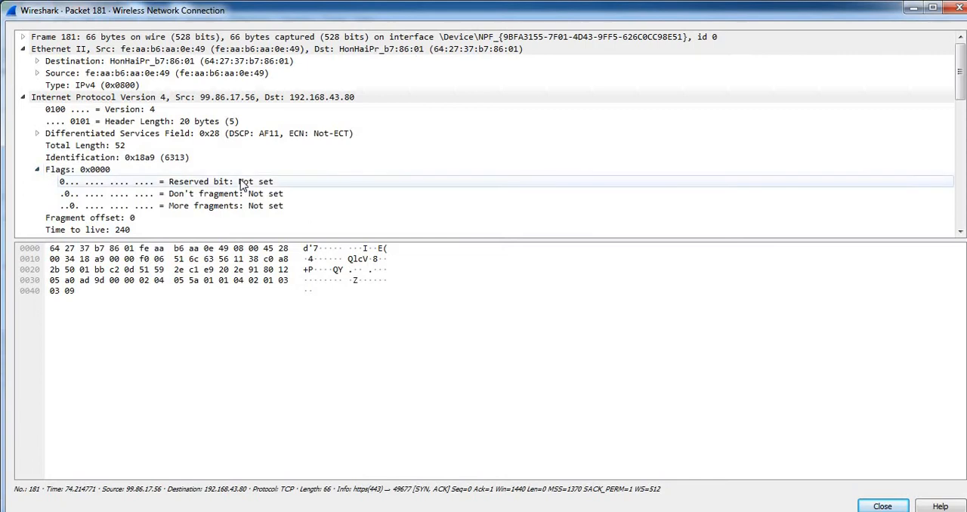
{"action": "scroll", "coordinate": [243, 185], "scroll_direction": "down", "scroll_amount": 1}
{"action": "scroll", "coordinate": [244, 185], "scroll_direction": "down", "scroll_amount": 2}
{"action": "scroll", "coordinate": [244, 185], "scroll_direction": "up", "scroll_amount": 1}
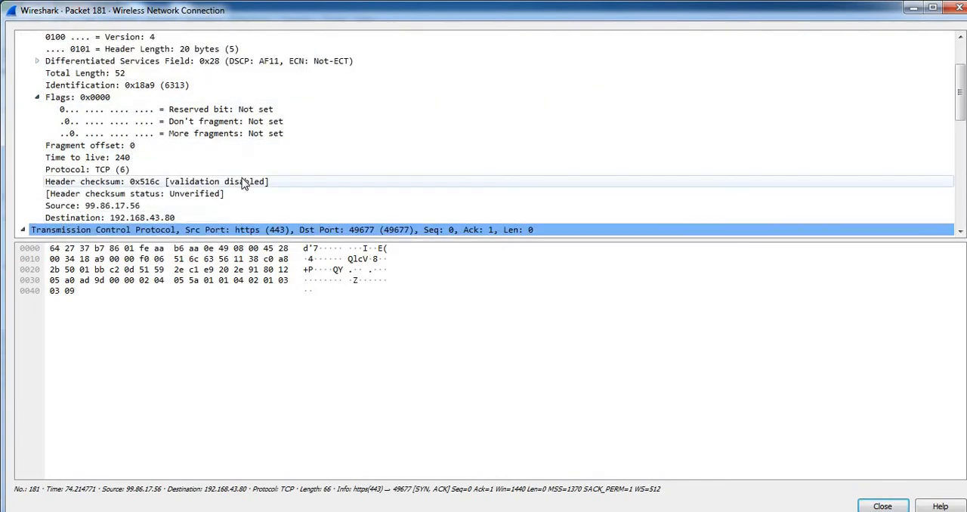
{"action": "scroll", "coordinate": [169, 162], "scroll_direction": "down", "scroll_amount": 2}
{"action": "double_click", "coordinate": [169, 160]}
{"action": "scroll", "coordinate": [170, 161], "scroll_direction": "down", "scroll_amount": 1}
{"action": "scroll", "coordinate": [169, 162], "scroll_direction": "down", "scroll_amount": 3}
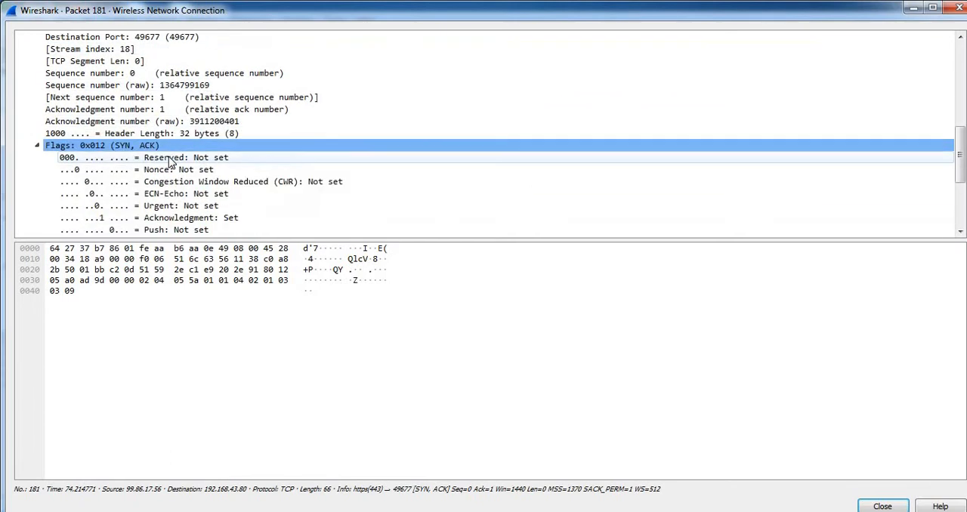
{"action": "scroll", "coordinate": [210, 159], "scroll_direction": "down", "scroll_amount": 2}
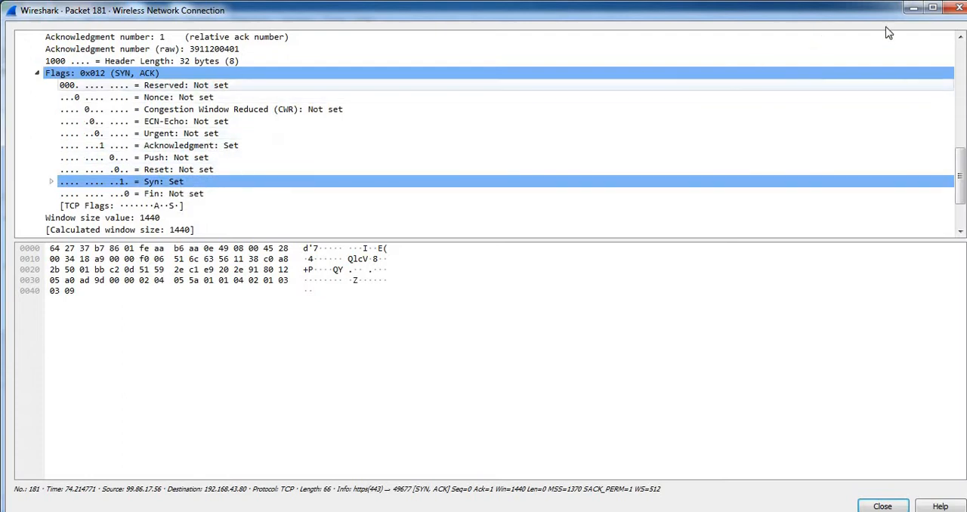
{"action": "left_click", "coordinate": [957, 8]}
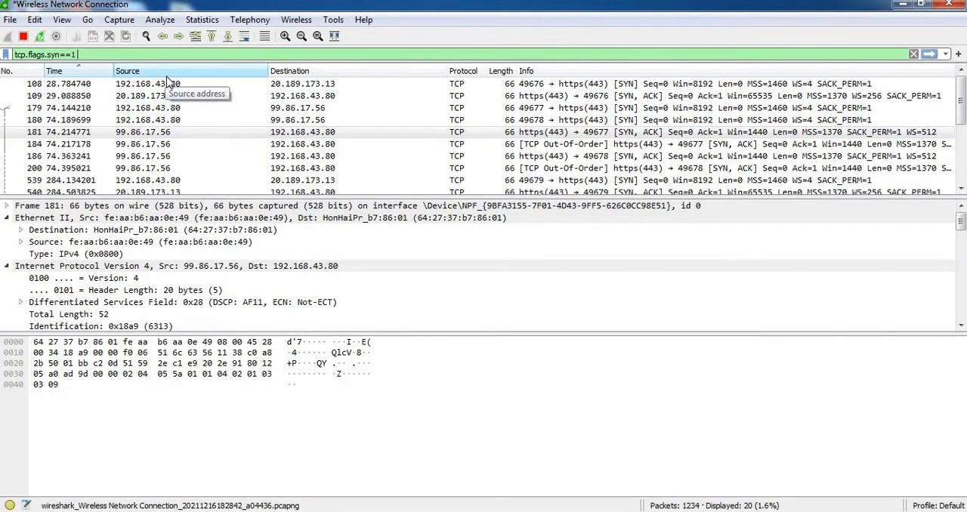
Extend the display filter with a second condition, and tcp.flags.ack==1.
{"action": "type", "text": "and "}
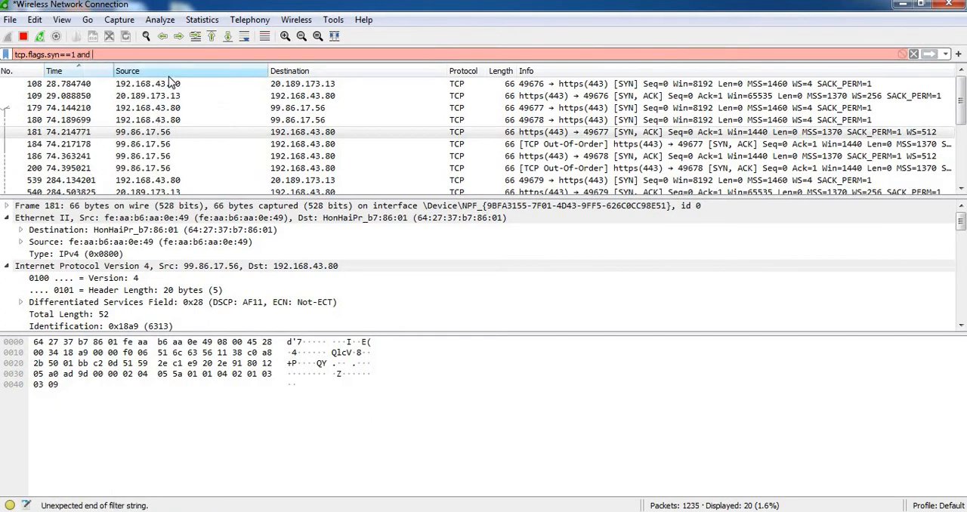
{"action": "type", "text": "f"}
{"action": "key", "text": "BackSpace"}
{"action": "type", "text": "tco"}
{"action": "key", "text": "BackSpace"}
{"action": "type", "text": "p."}
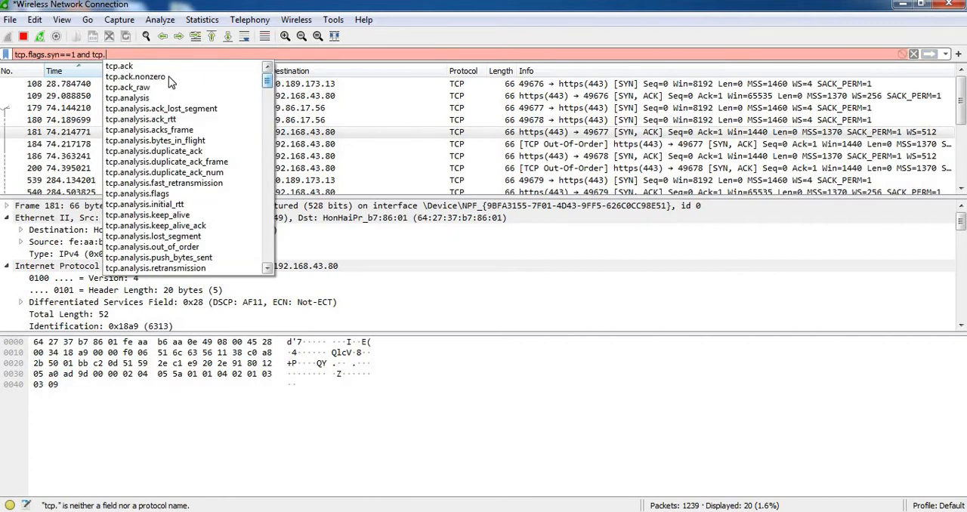
{"action": "type", "text": "flags"}
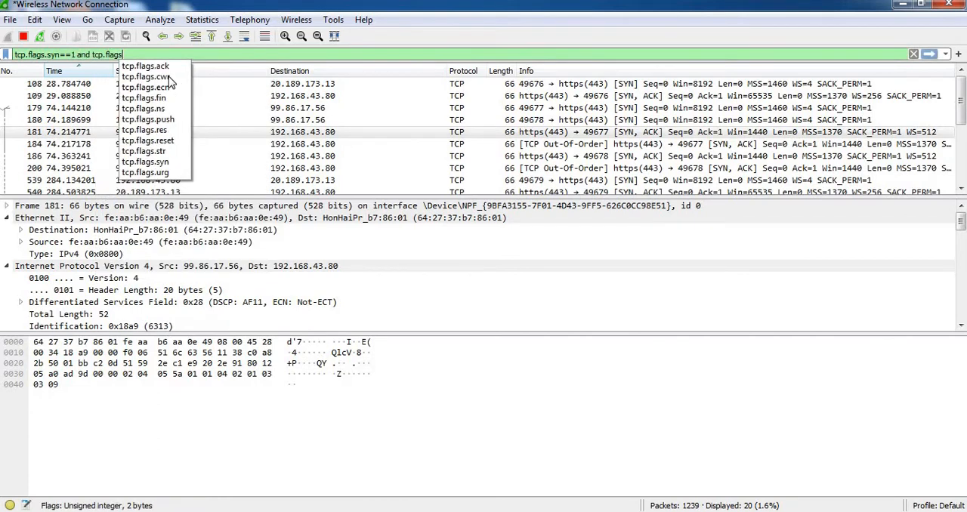
{"action": "type", "text": "."}
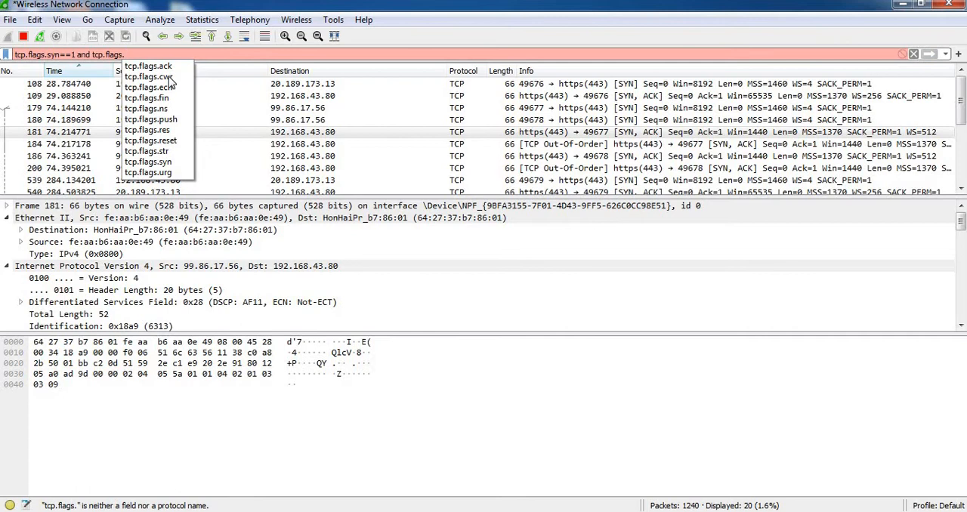
{"action": "type", "text": "ack"}
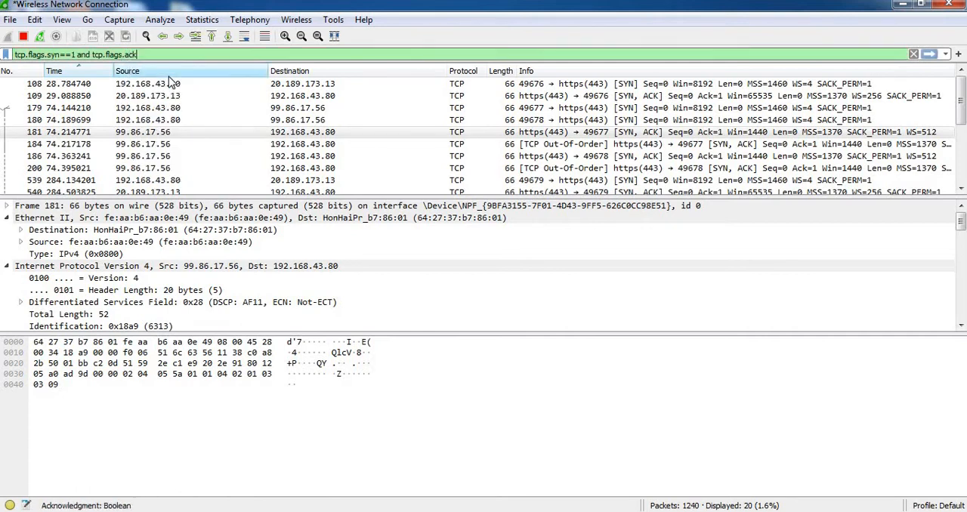
{"action": "type", "text": "==1"}
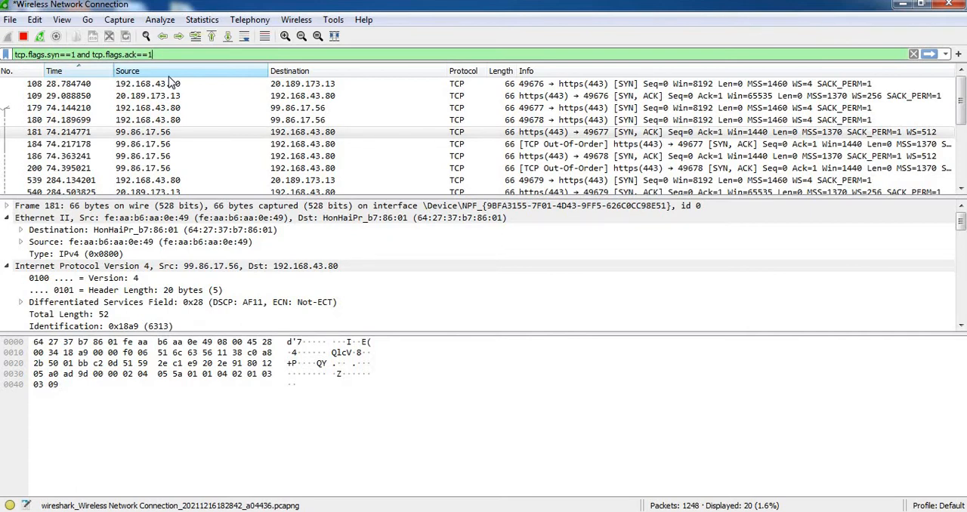
Replace syn with fin in the first condition and apply the filter tcp.flags.fin==1 and tcp.flags.ack==1.
{"action": "key", "text": "Left"}
{"action": "key", "text": "Left"}
{"action": "key", "text": "Left"}
{"action": "key", "text": "Left"}
{"action": "key", "text": "Left"}
{"action": "key", "text": "Left"}
{"action": "key", "text": "Left"}
{"action": "key", "text": "Left"}
{"action": "key", "text": "Left"}
{"action": "key", "text": "Left"}
{"action": "key", "text": "Left"}
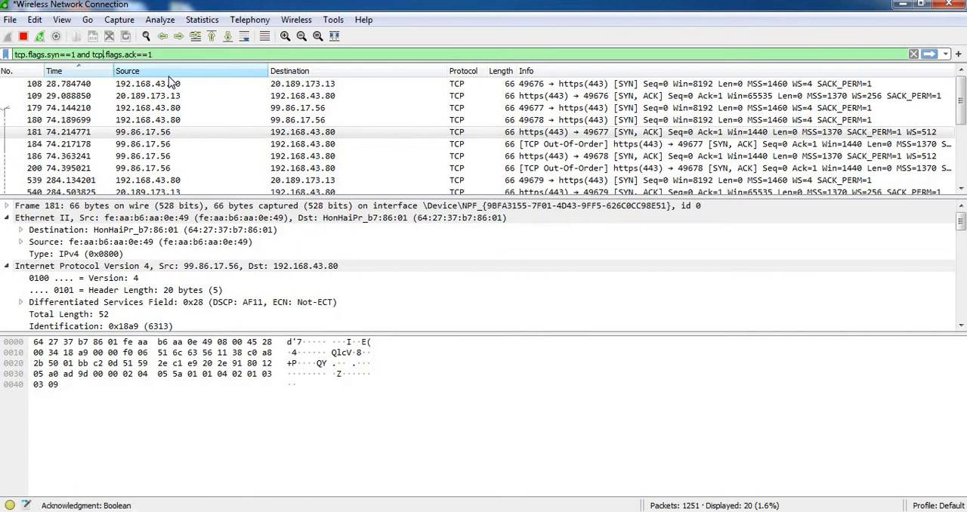
{"action": "key", "text": "Left"}
{"action": "key", "text": "Left"}
{"action": "key", "text": "Left"}
{"action": "key", "text": "Left"}
{"action": "key", "text": "Left"}
{"action": "key", "text": "Left"}
{"action": "key", "text": "Left"}
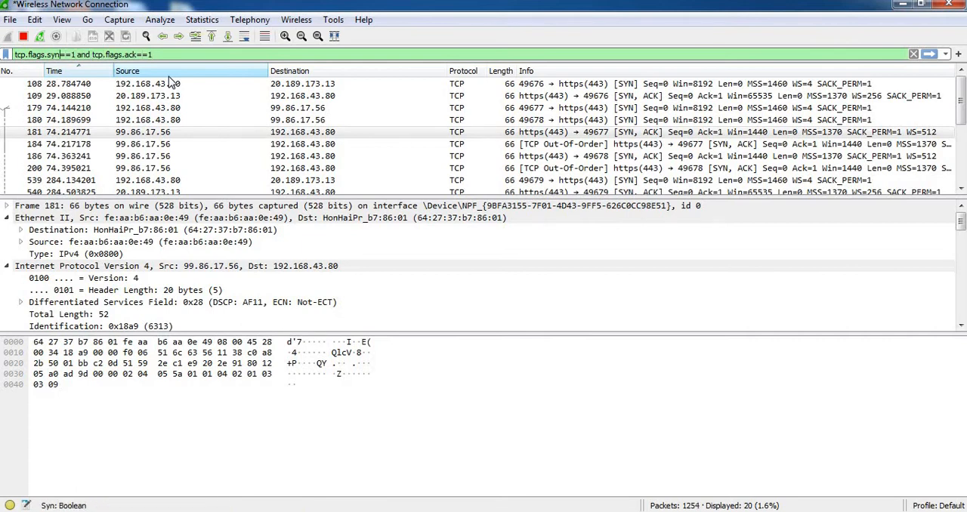
{"action": "key", "text": "BackSpace"}
{"action": "key", "text": "BackSpace"}
{"action": "key", "text": "BackSpace"}
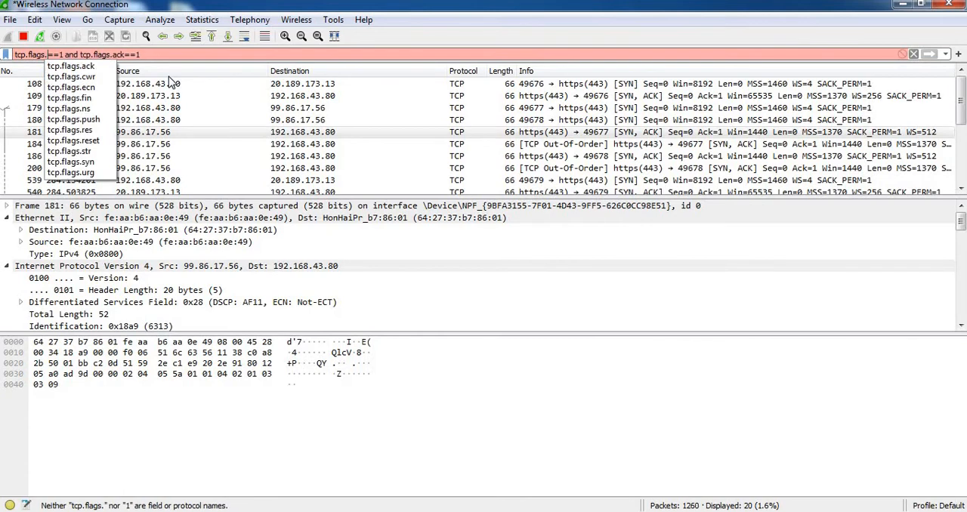
{"action": "type", "text": "fi"}
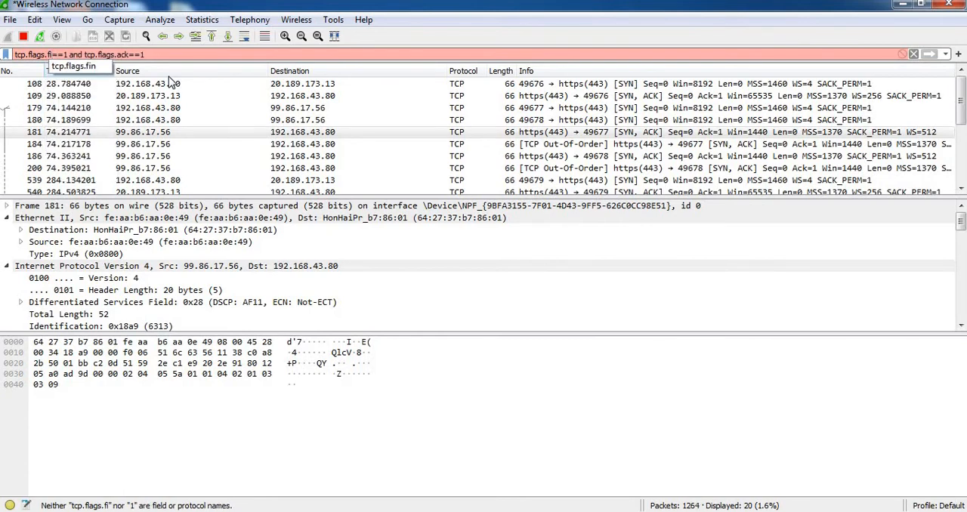
{"action": "type", "text": "n"}
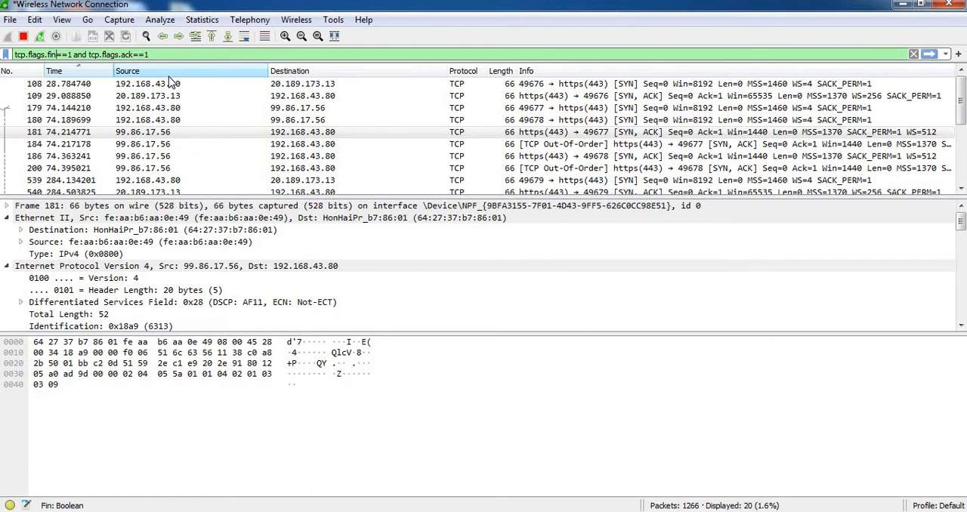
{"action": "key", "text": "Return"}
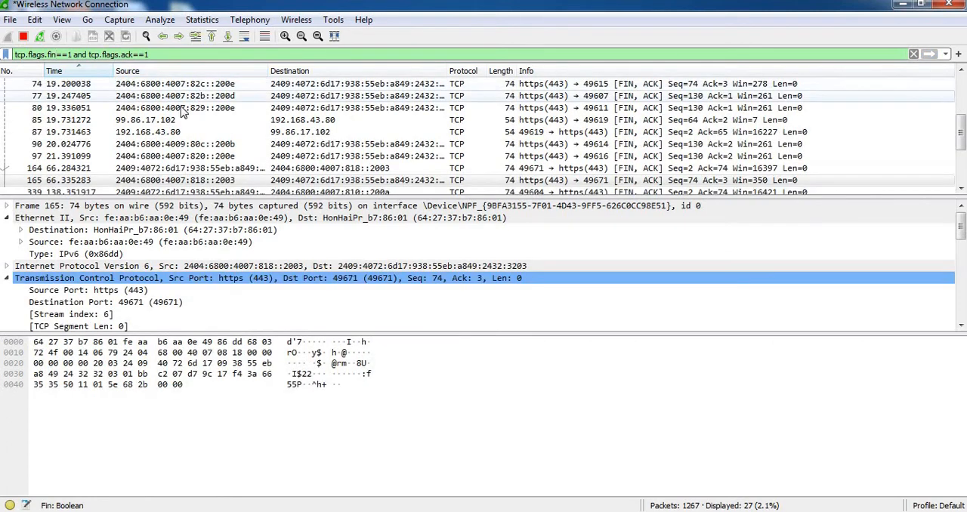
Open packet 80 in its own window, examine its Acknowledgment and Fin flags and TCP header fields, and close the window.
{"action": "left_click", "coordinate": [181, 110]}
{"action": "double_click", "coordinate": [182, 110]}
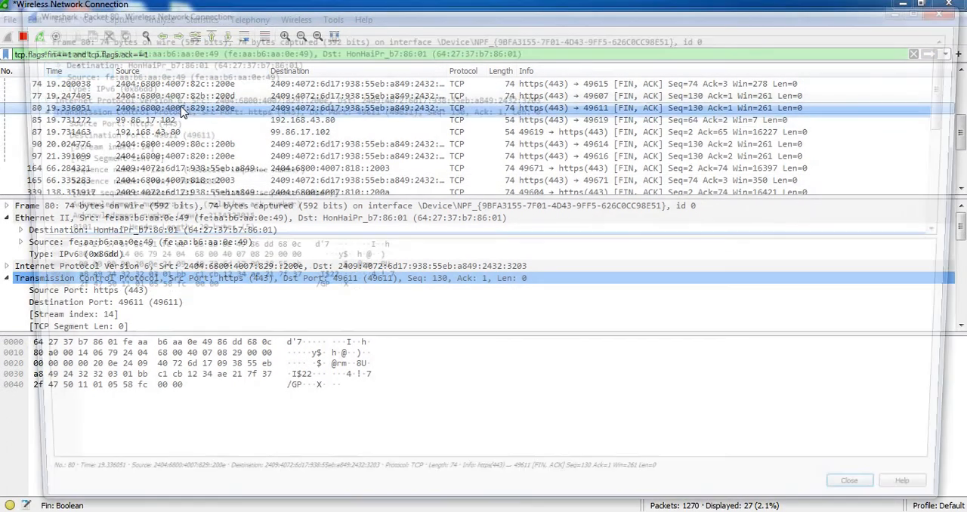
{"action": "double_click", "coordinate": [149, 184]}
{"action": "key", "text": "Down"}
{"action": "key", "text": "Down"}
{"action": "key", "text": "Down"}
{"action": "key", "text": "Down"}
{"action": "key", "text": "Down"}
{"action": "key", "text": "Down"}
{"action": "key", "text": "Down"}
{"action": "key", "text": "Down"}
{"action": "key", "text": "Down"}
{"action": "key", "text": "Down"}
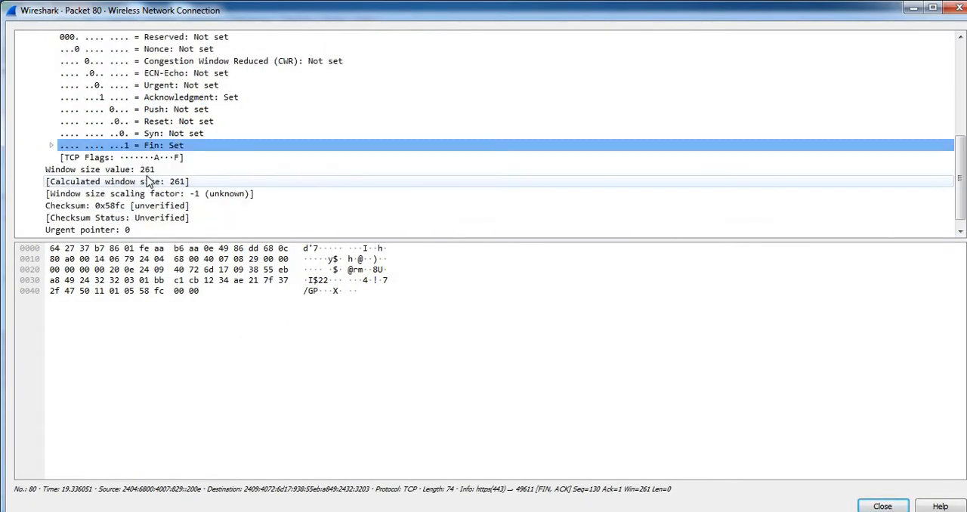
{"action": "scroll", "coordinate": [149, 184], "scroll_direction": "up", "scroll_amount": 1}
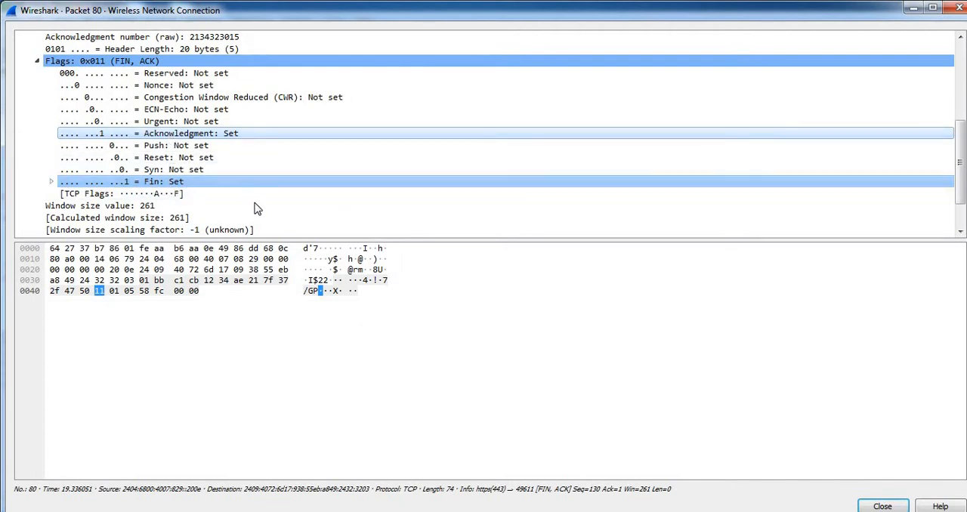
{"action": "scroll", "coordinate": [257, 208], "scroll_direction": "up", "scroll_amount": 1}
{"action": "scroll", "coordinate": [258, 195], "scroll_direction": "up", "scroll_amount": 3}
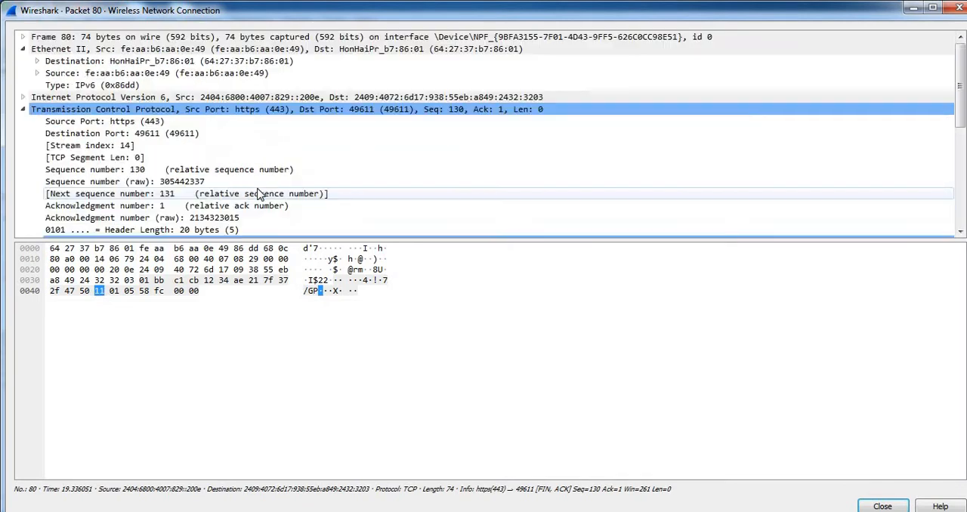
{"action": "scroll", "coordinate": [257, 195], "scroll_direction": "down", "scroll_amount": 3}
{"action": "scroll", "coordinate": [257, 195], "scroll_direction": "up", "scroll_amount": 4}
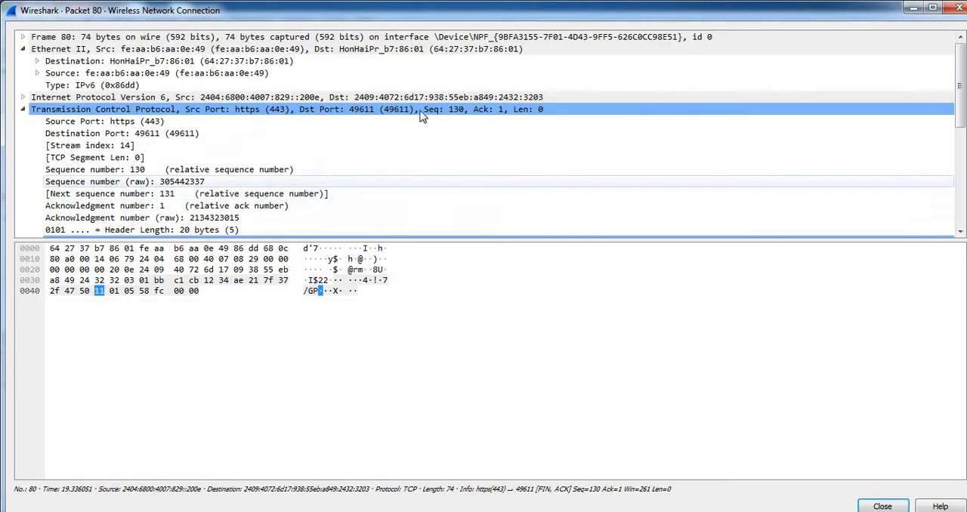
{"action": "left_click", "coordinate": [960, 9]}
Replace the TCP flag display filter with udp and apply it.
{"action": "left_click", "coordinate": [161, 54]}
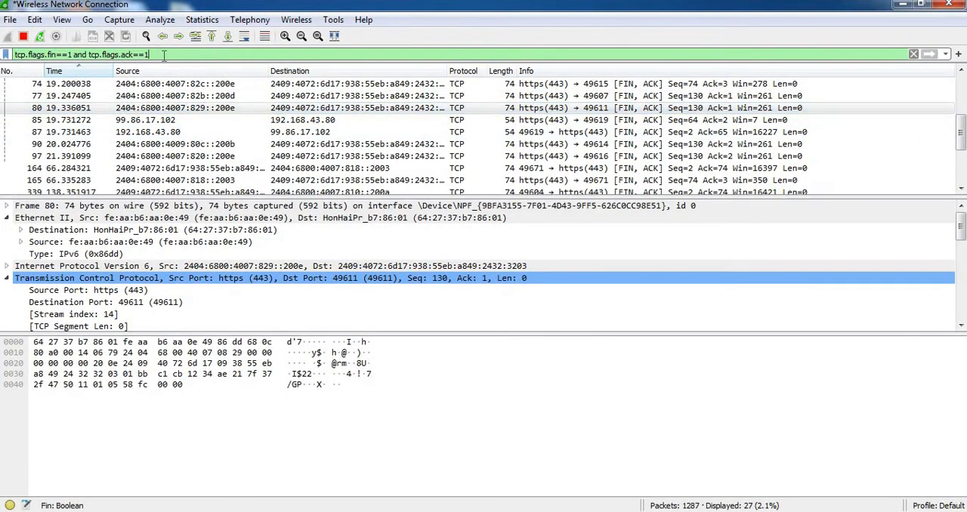
{"action": "key", "text": "BackSpace"}
{"action": "key", "text": "BackSpace"}
{"action": "key", "text": "BackSpace"}
{"action": "key", "text": "BackSpace"}
{"action": "key", "text": "BackSpace"}
{"action": "key", "text": "BackSpace"}
{"action": "key", "text": "BackSpace"}
{"action": "key", "text": "BackSpace"}
{"action": "key", "text": "BackSpace"}
{"action": "key", "text": "BackSpace"}
{"action": "key", "text": "BackSpace"}
{"action": "key", "text": "BackSpace"}
{"action": "key", "text": "BackSpace"}
{"action": "key", "text": "BackSpace"}
{"action": "key", "text": "BackSpace"}
{"action": "key", "text": "BackSpace"}
{"action": "key", "text": "BackSpace"}
{"action": "key", "text": "BackSpace"}
{"action": "key", "text": "BackSpace"}
{"action": "key", "text": "BackSpace"}
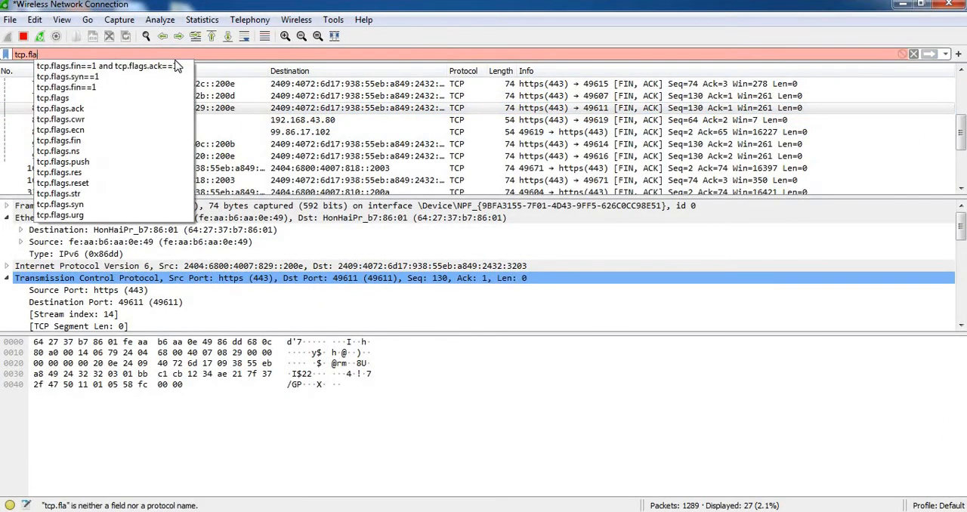
{"action": "key", "text": "BackSpace"}
{"action": "key", "text": "BackSpace"}
{"action": "key", "text": "BackSpace"}
{"action": "key", "text": "BackSpace"}
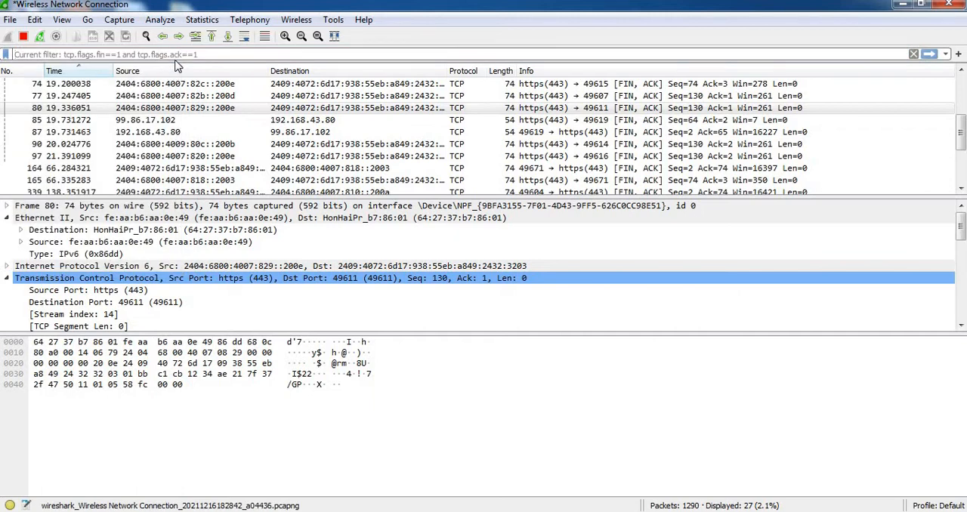
{"action": "type", "text": "udp"}
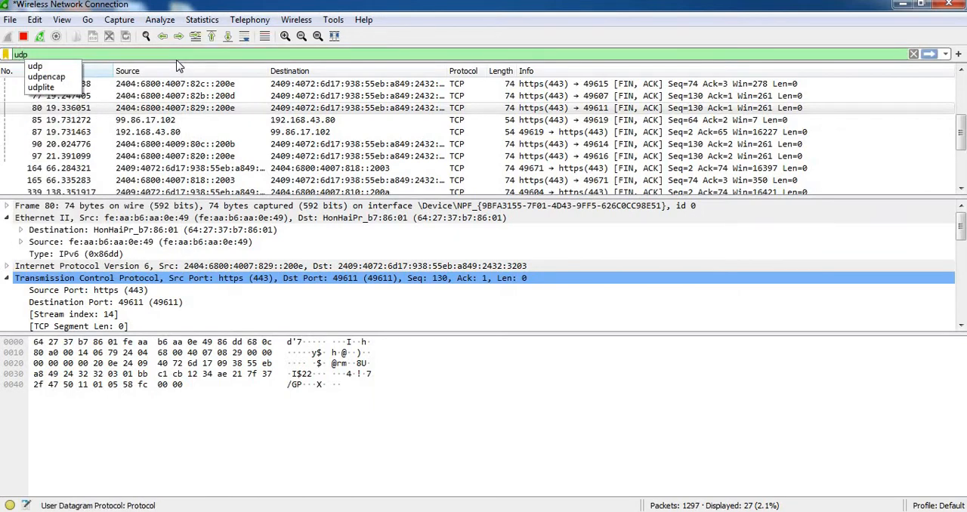
{"action": "key", "text": "Return"}
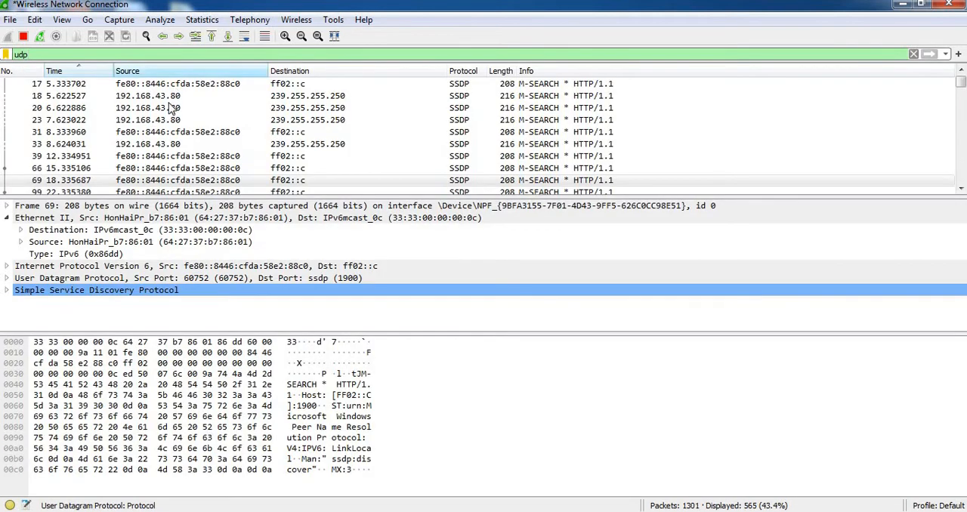
Open packet 33 in its own window, examine its User Datagram Protocol and Simple Service Discovery Protocol fields, and close the window.
{"action": "scroll", "coordinate": [418, 149], "scroll_direction": "up", "scroll_amount": 1}
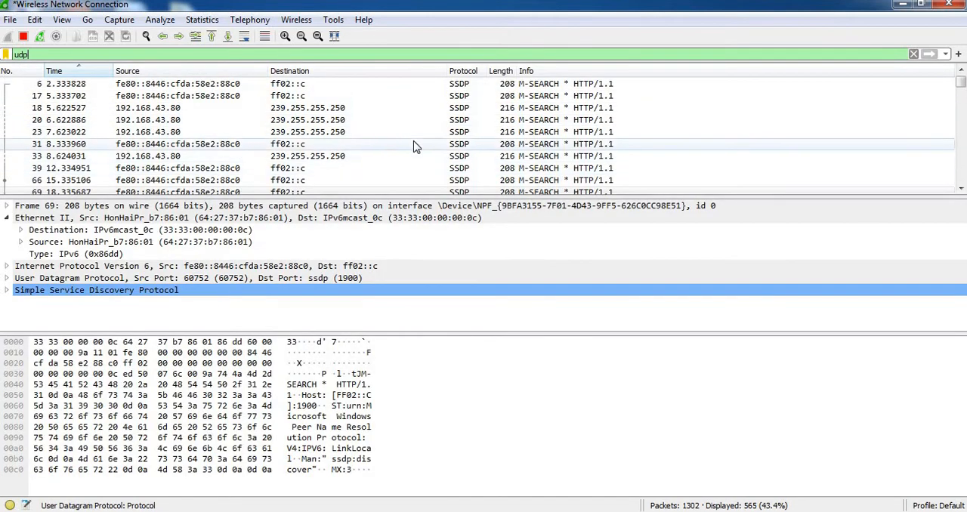
{"action": "scroll", "coordinate": [416, 147], "scroll_direction": "down", "scroll_amount": 5}
{"action": "scroll", "coordinate": [416, 147], "scroll_direction": "up", "scroll_amount": 4}
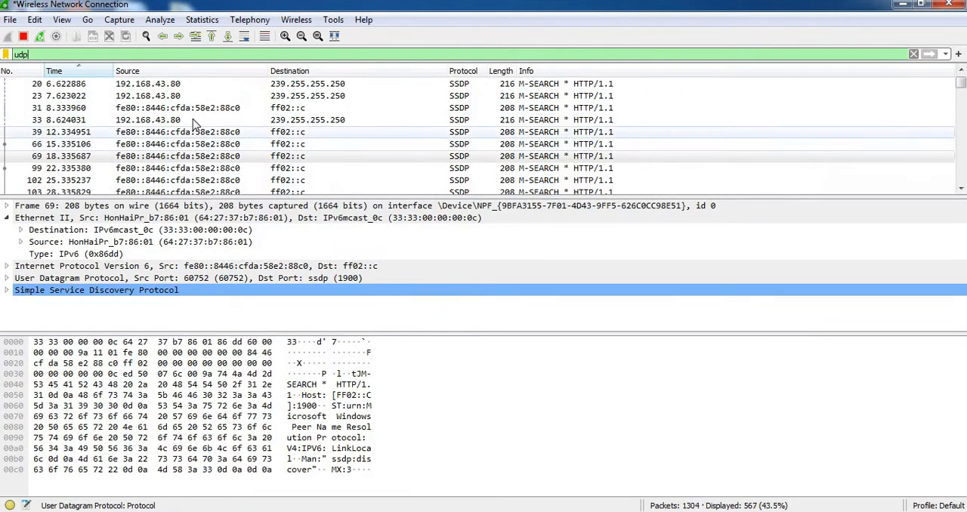
{"action": "left_click", "coordinate": [58, 121]}
{"action": "double_click", "coordinate": [58, 122]}
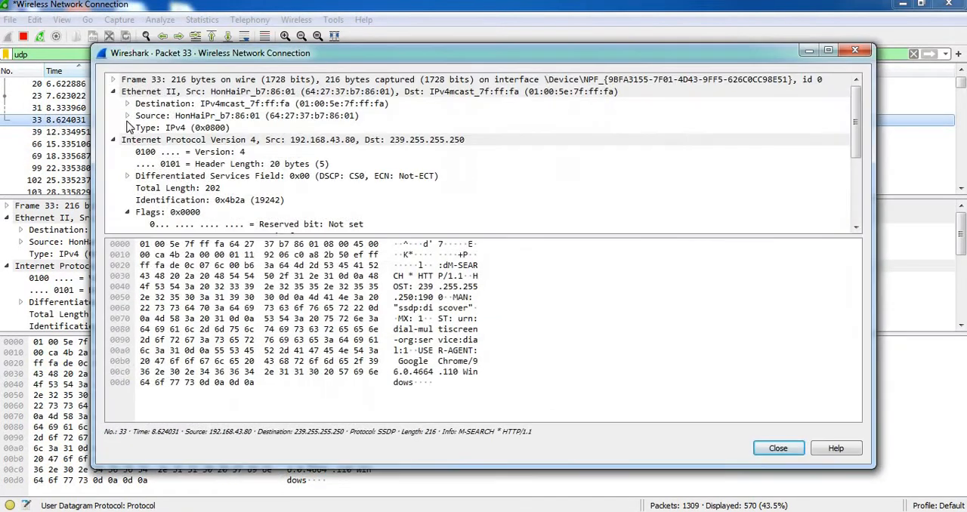
{"action": "left_click", "coordinate": [823, 52]}
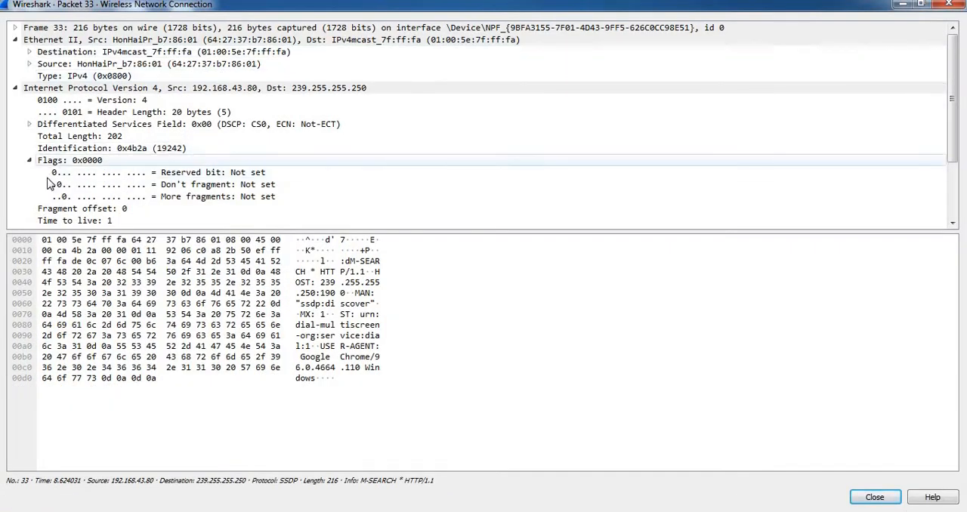
{"action": "left_click", "coordinate": [15, 87]}
{"action": "left_click", "coordinate": [18, 113]}
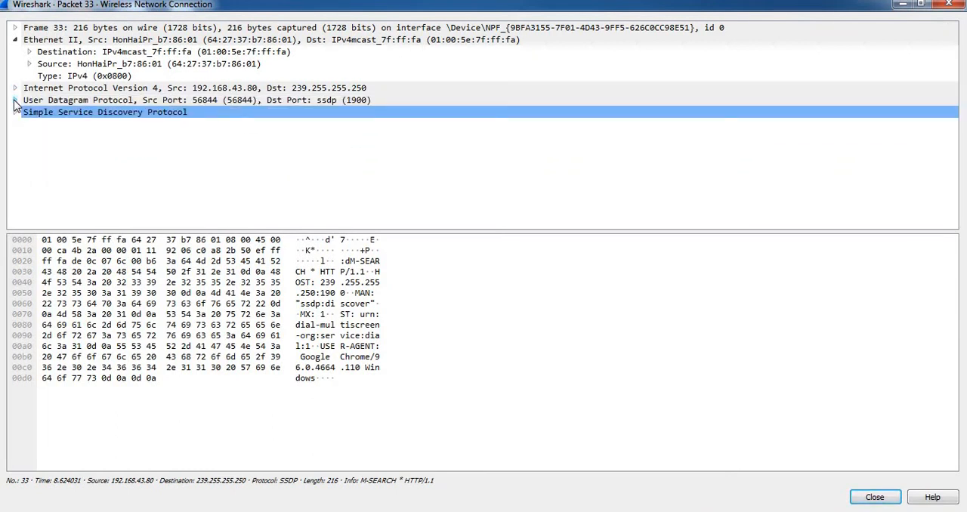
{"action": "left_click", "coordinate": [15, 101]}
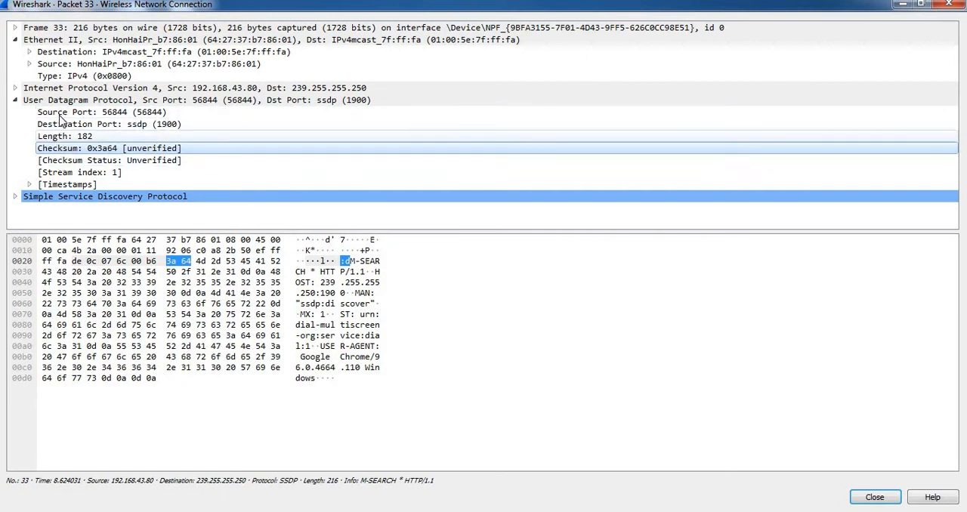
{"action": "left_click", "coordinate": [15, 197]}
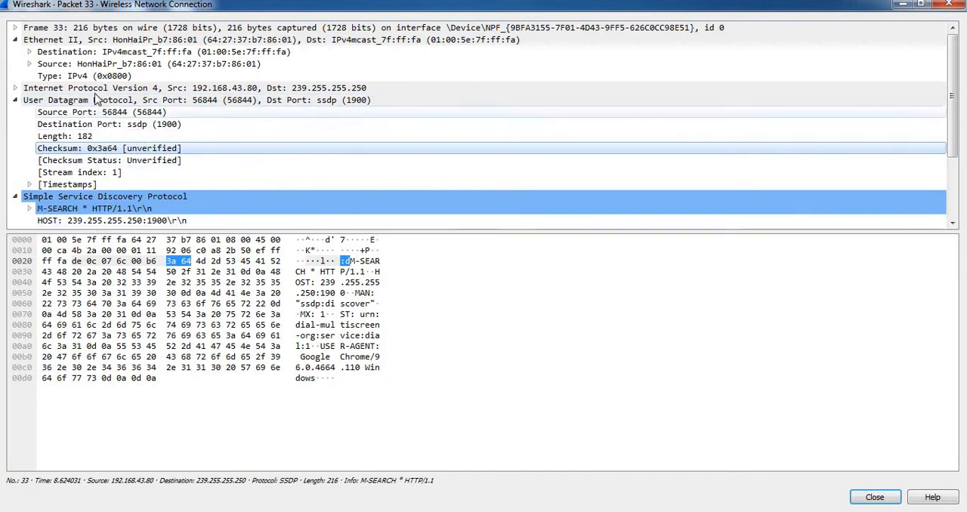
{"action": "left_click", "coordinate": [949, 4]}
Replace the udp display filter with dns and apply it.
{"action": "left_click", "coordinate": [93, 53]}
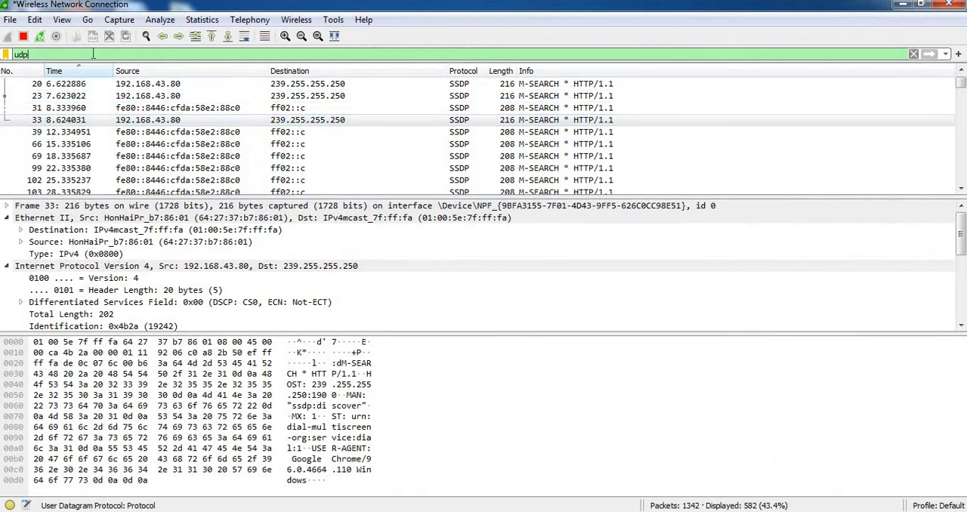
{"action": "key", "text": "BackSpace"}
{"action": "key", "text": "BackSpace"}
{"action": "key", "text": "BackSpace"}
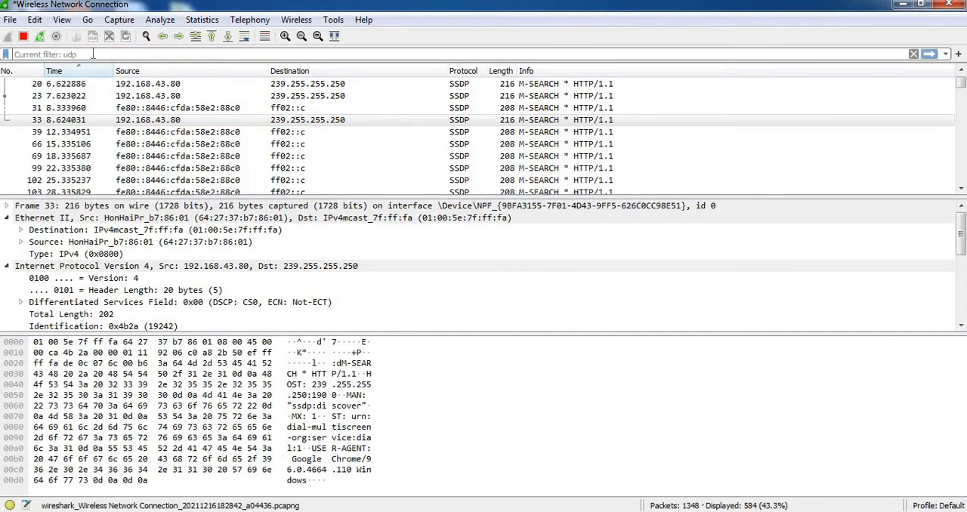
{"action": "type", "text": "dns"}
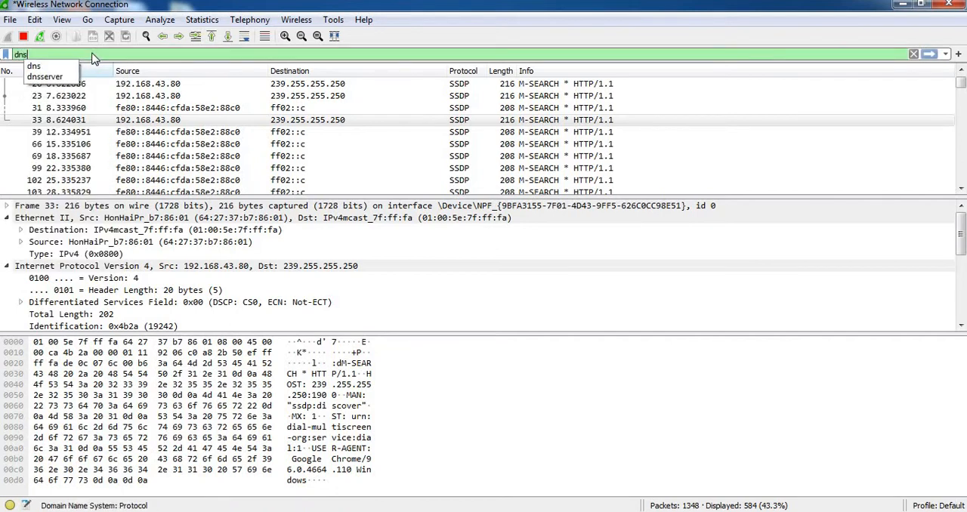
{"action": "key", "text": "Return"}
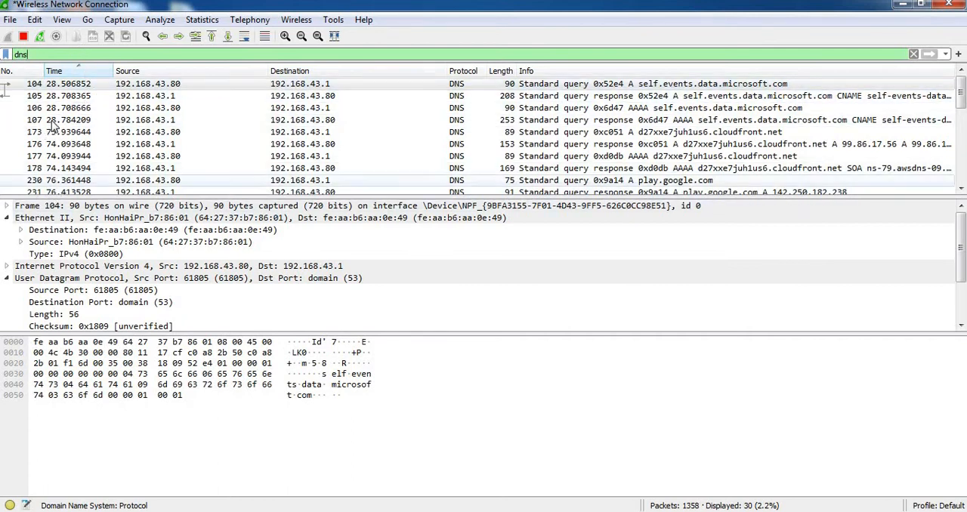
Select packet 104, examine its Ethernet type, IPv4 and UDP header details, and collapse those three sections.
{"action": "left_click", "coordinate": [82, 84]}
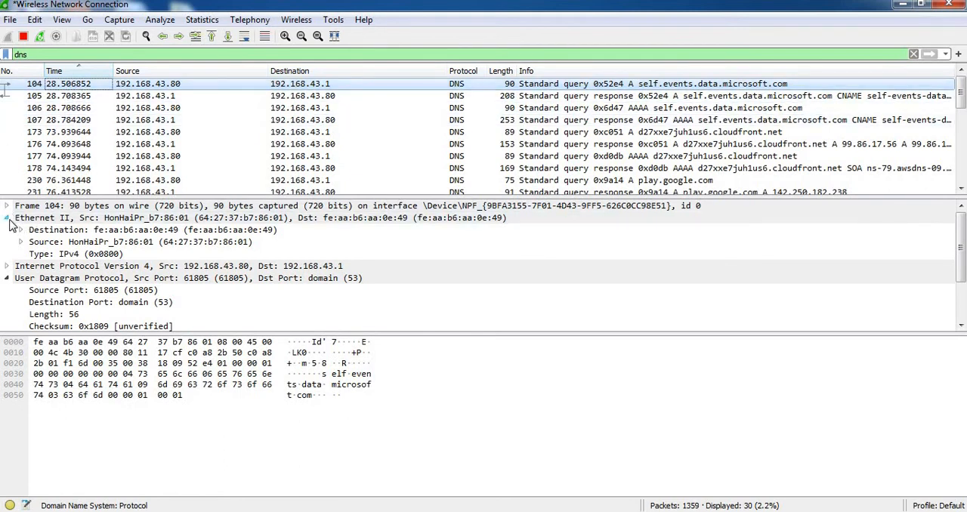
{"action": "left_click", "coordinate": [43, 257]}
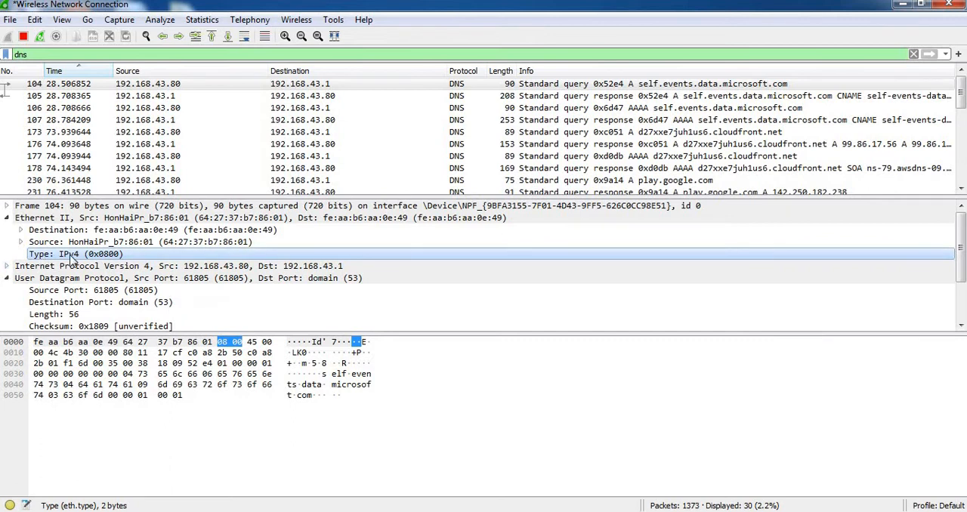
{"action": "left_click", "coordinate": [6, 266]}
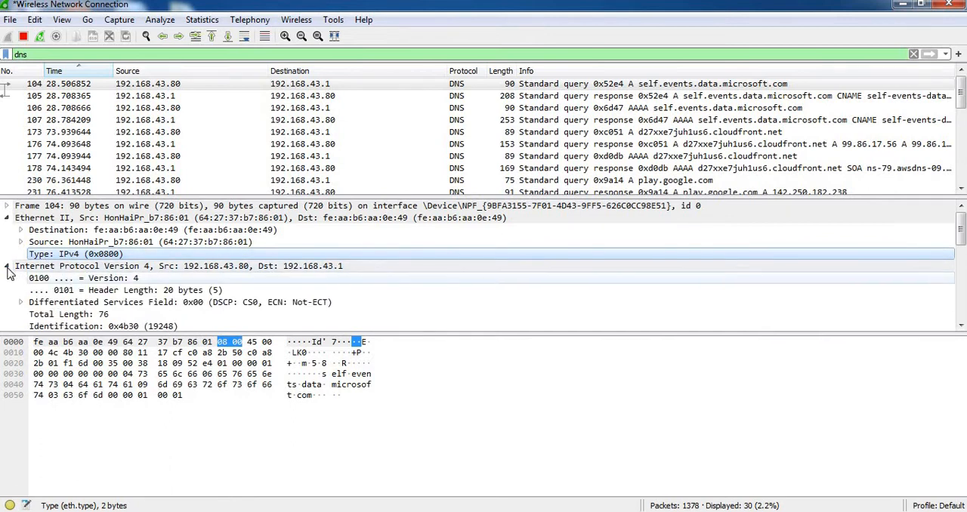
{"action": "left_click", "coordinate": [6, 266]}
{"action": "left_click", "coordinate": [7, 218]}
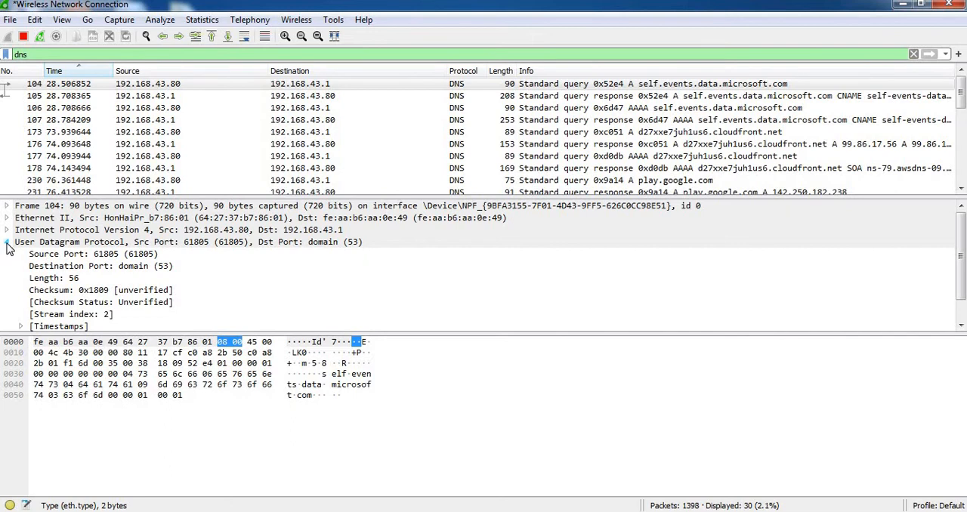
{"action": "left_click", "coordinate": [7, 242]}
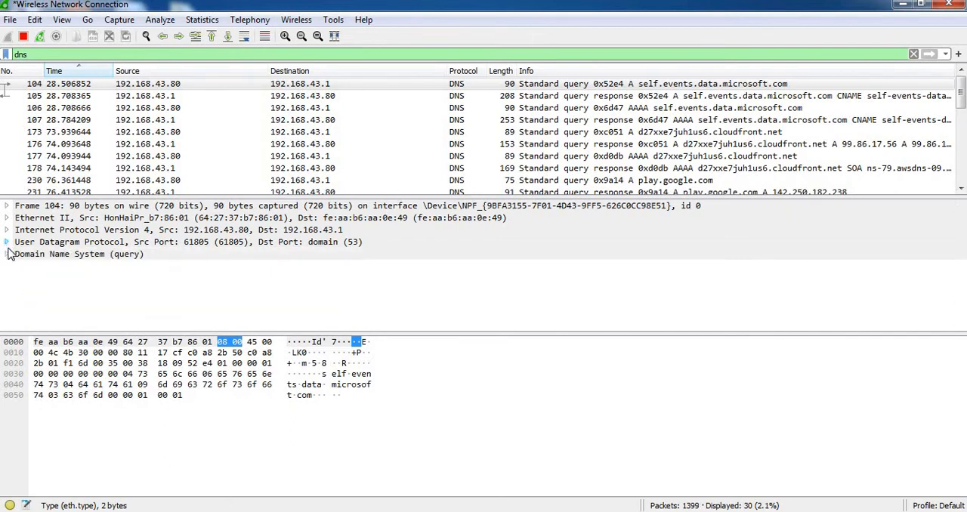
Expand packet 104's Domain Name System section and examine its Flags, Questions, Answer RRs, Authority RRs and Additional RRs fields.
{"action": "left_click", "coordinate": [7, 254]}
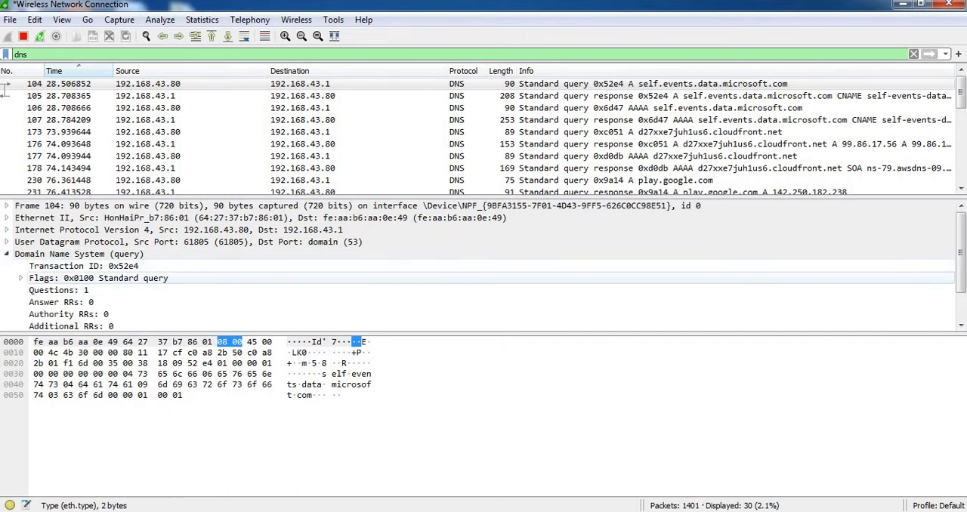
{"action": "left_click_drag", "start_coordinate": [964, 250], "coordinate": [965, 258]}
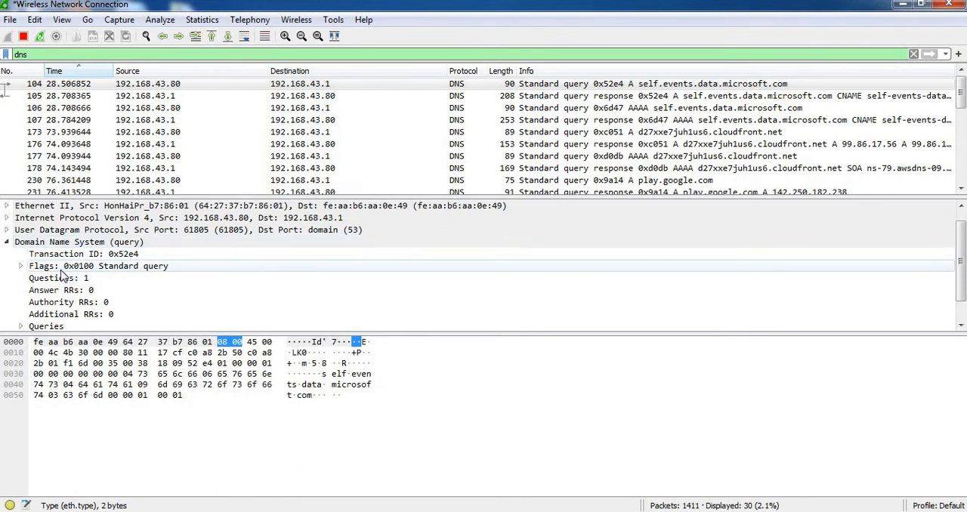
{"action": "left_click", "coordinate": [136, 270]}
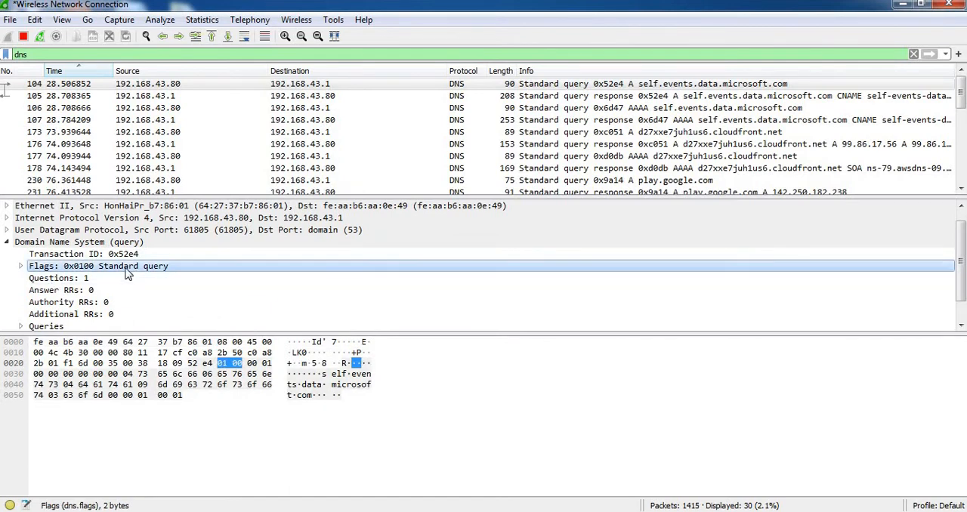
{"action": "left_click", "coordinate": [47, 280]}
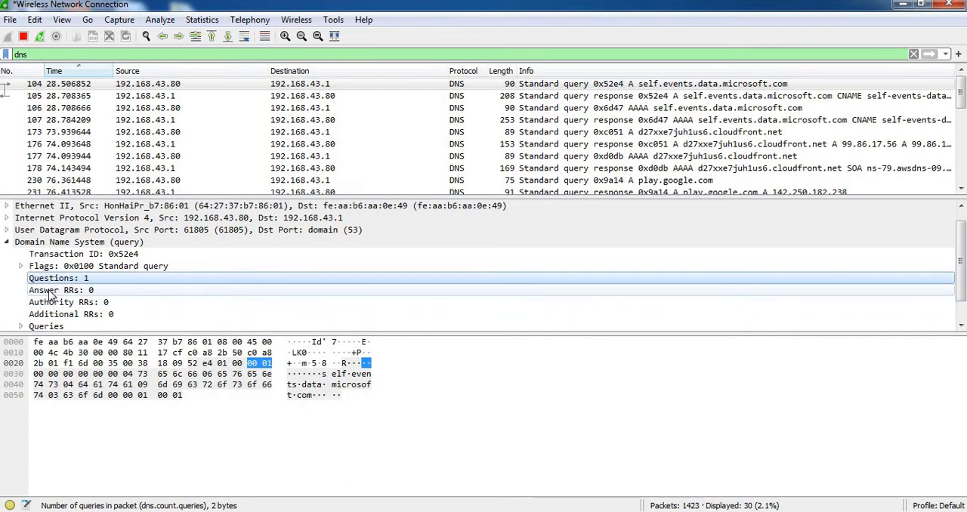
{"action": "left_click", "coordinate": [52, 293]}
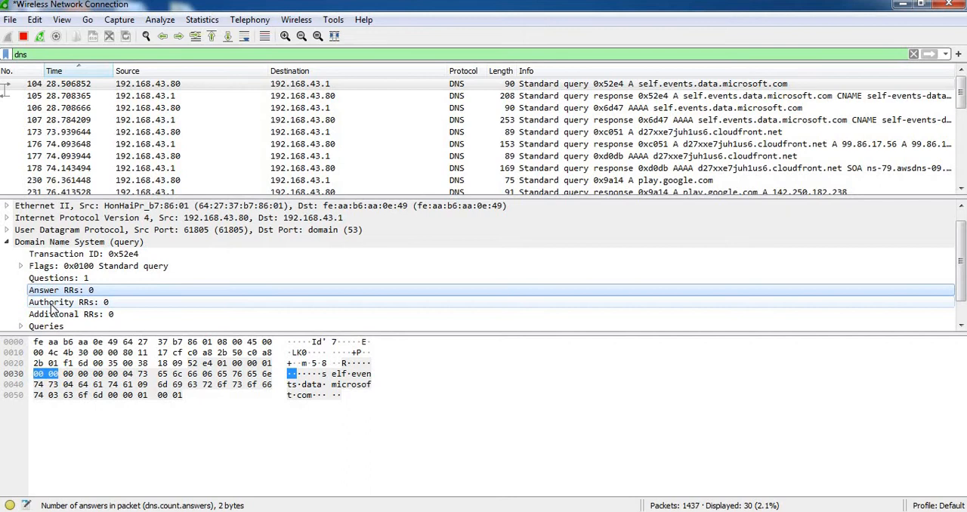
{"action": "left_click", "coordinate": [53, 303]}
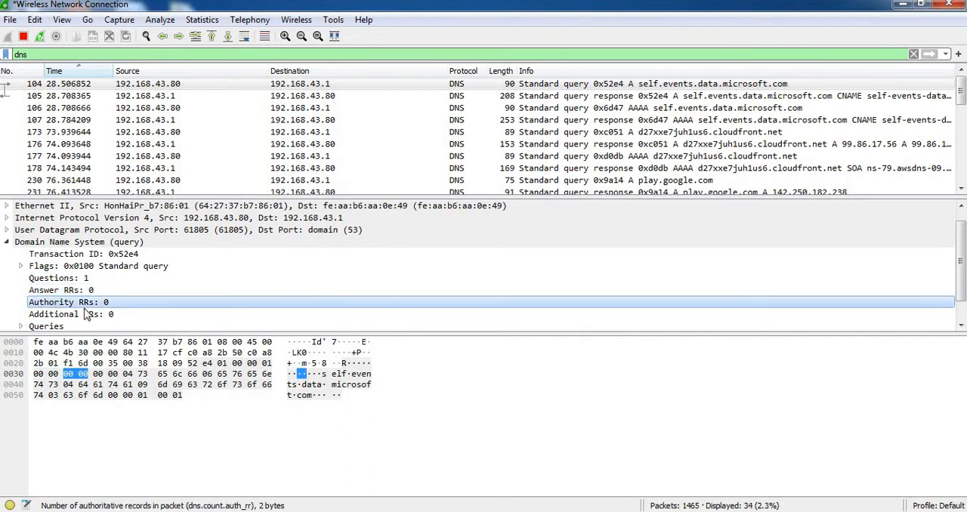
{"action": "left_click", "coordinate": [66, 315]}
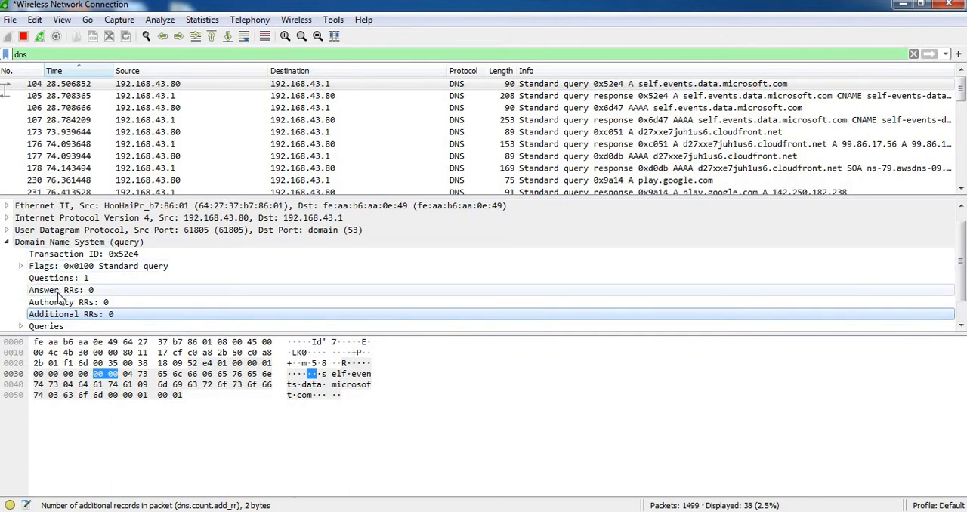
{"action": "left_click", "coordinate": [60, 292]}
{"action": "left_click", "coordinate": [58, 303]}
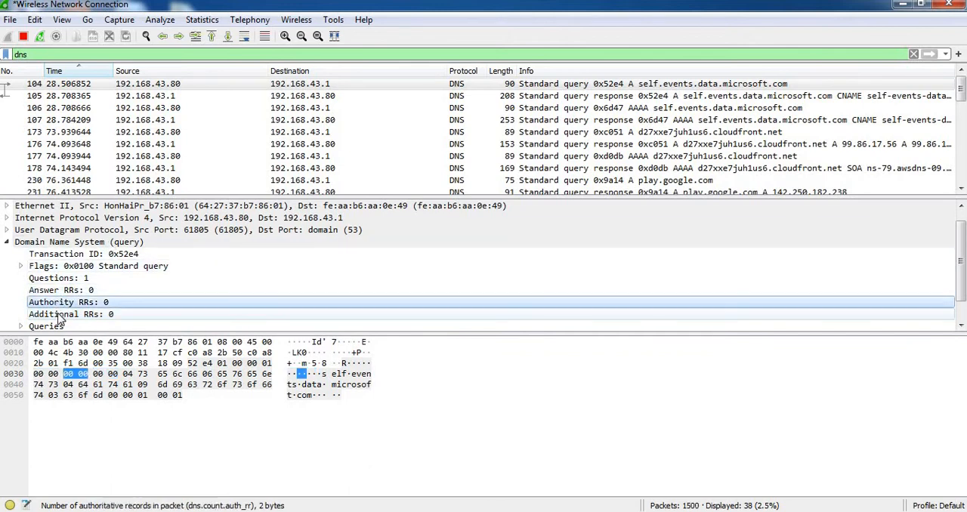
{"action": "left_click", "coordinate": [66, 315]}
Expand Queries, examine the self.events.data.microsoft.com entry's type and class, and collapse the Domain Name System section.
{"action": "scroll", "coordinate": [68, 306], "scroll_direction": "down", "scroll_amount": 1}
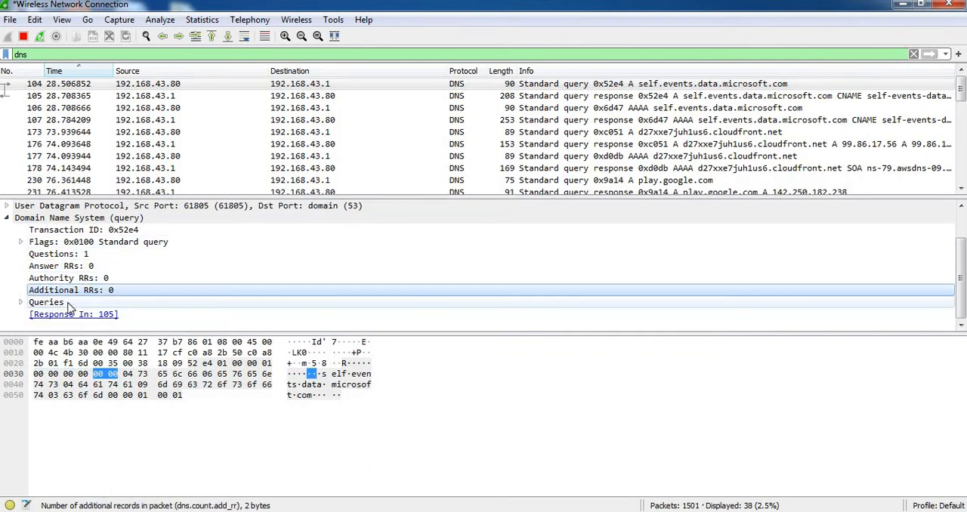
{"action": "left_click", "coordinate": [21, 303]}
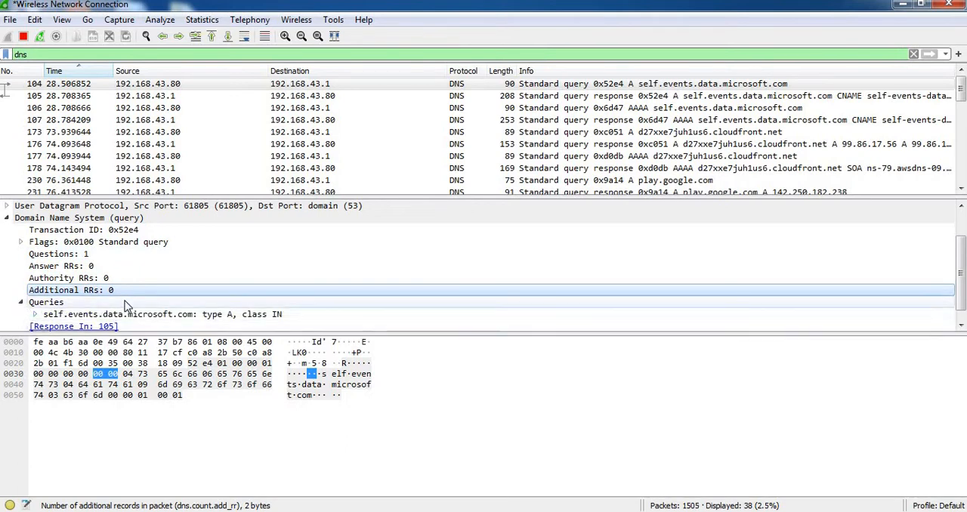
{"action": "scroll", "coordinate": [80, 309], "scroll_direction": "down", "scroll_amount": 1}
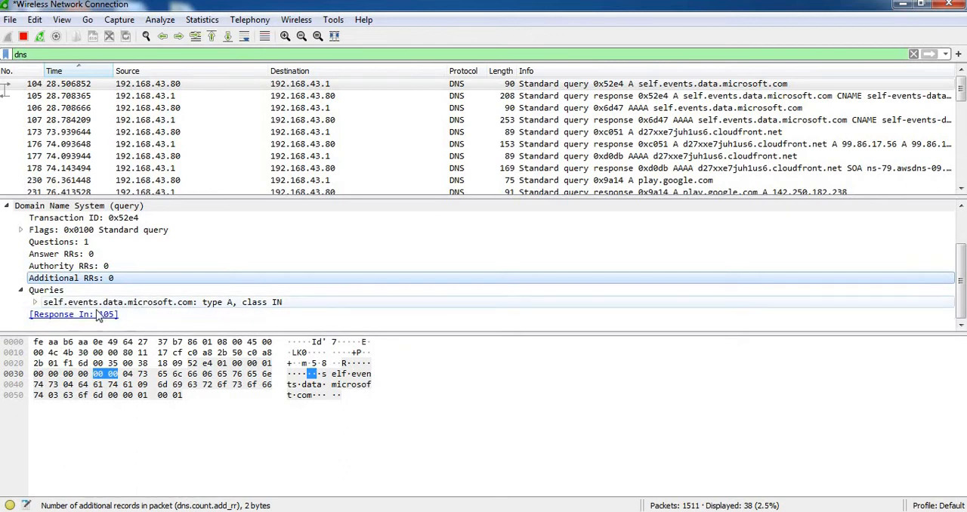
{"action": "left_click", "coordinate": [214, 304]}
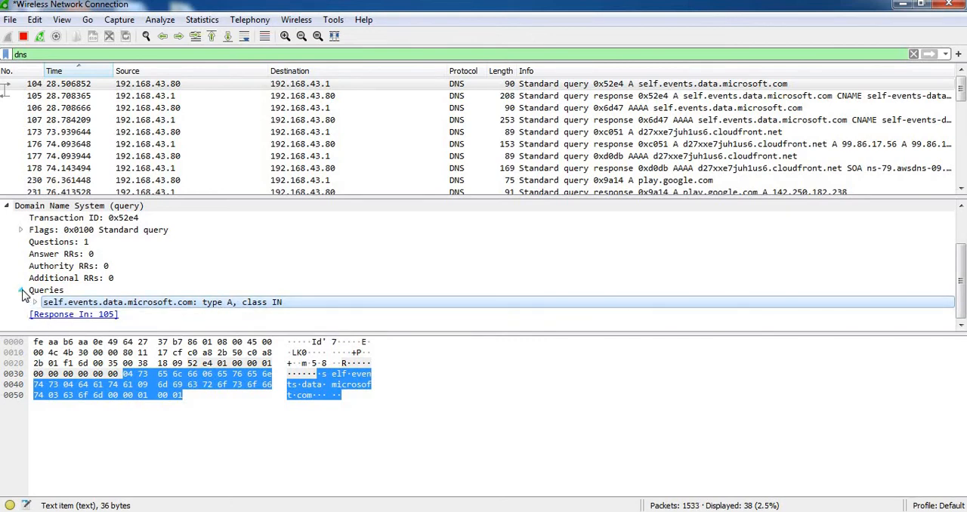
{"action": "scroll", "coordinate": [19, 283], "scroll_direction": "up", "scroll_amount": 1}
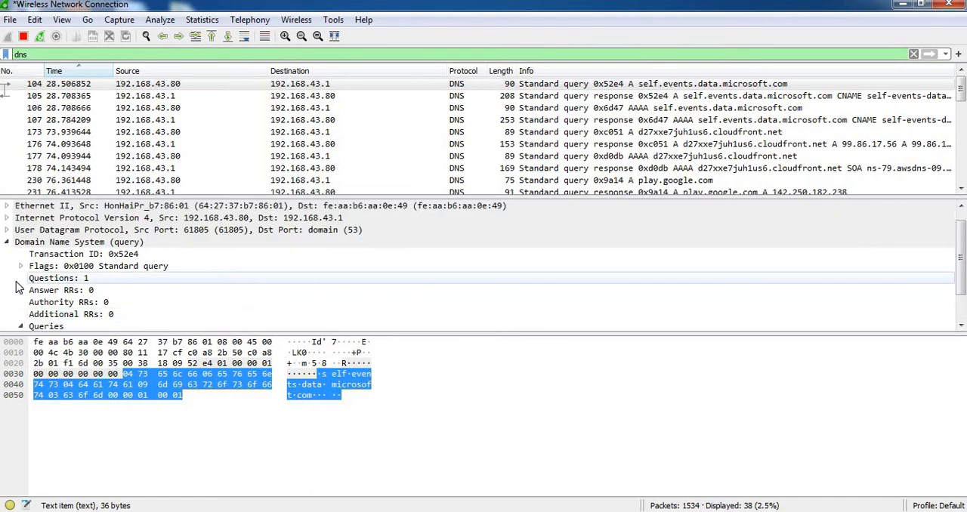
{"action": "left_click", "coordinate": [7, 244]}
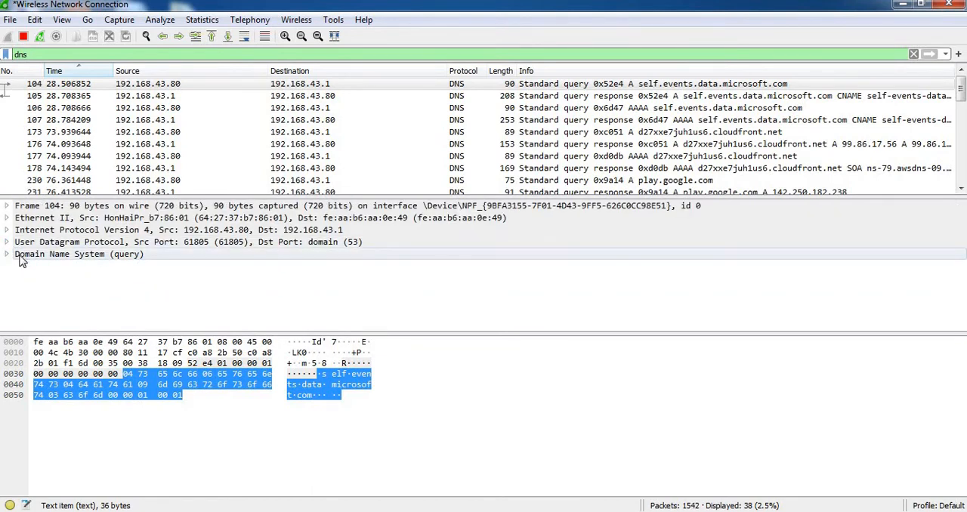
Examine packet 104's Internet Protocol Version 4, Ethernet II and Frame summary lines with their matching bytes.
{"action": "left_click", "coordinate": [87, 232]}
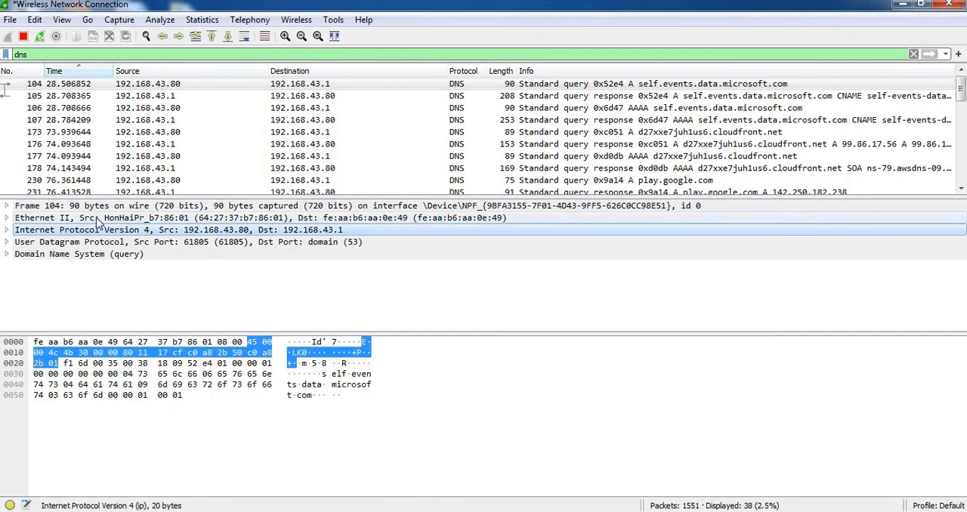
{"action": "left_click", "coordinate": [96, 219]}
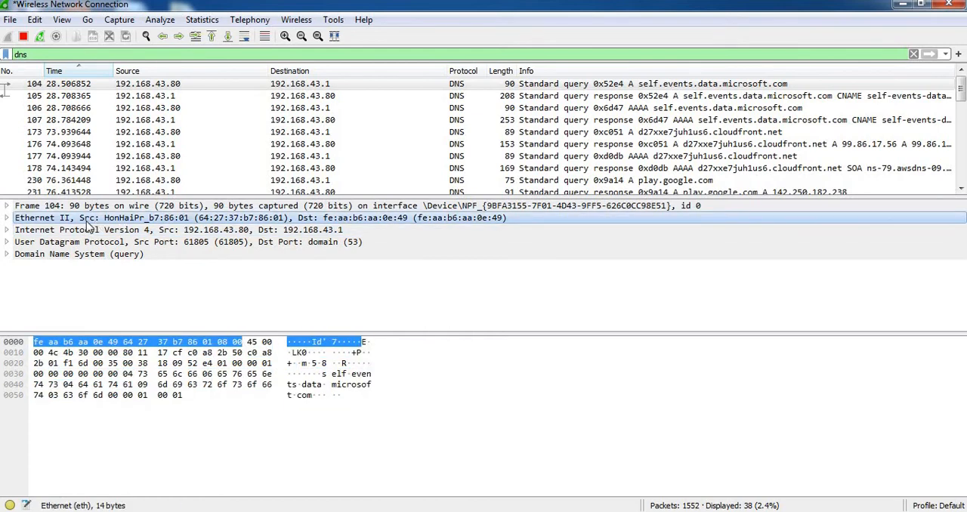
{"action": "left_click", "coordinate": [70, 208]}
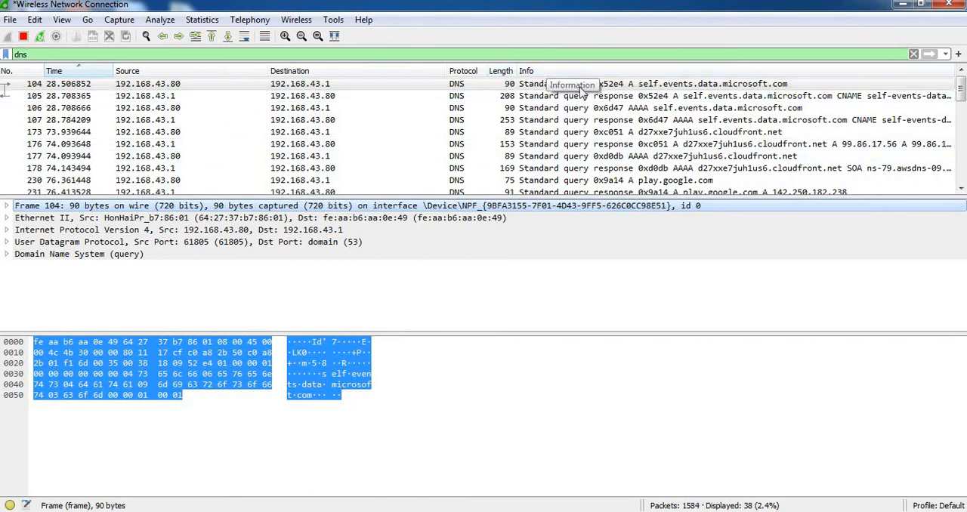
Open packet 105 in its own window and examine its DNS Transaction ID, Flags, Questions, Answer RRs, Authority RRs and Additional RRs fields.
{"action": "left_click", "coordinate": [540, 101]}
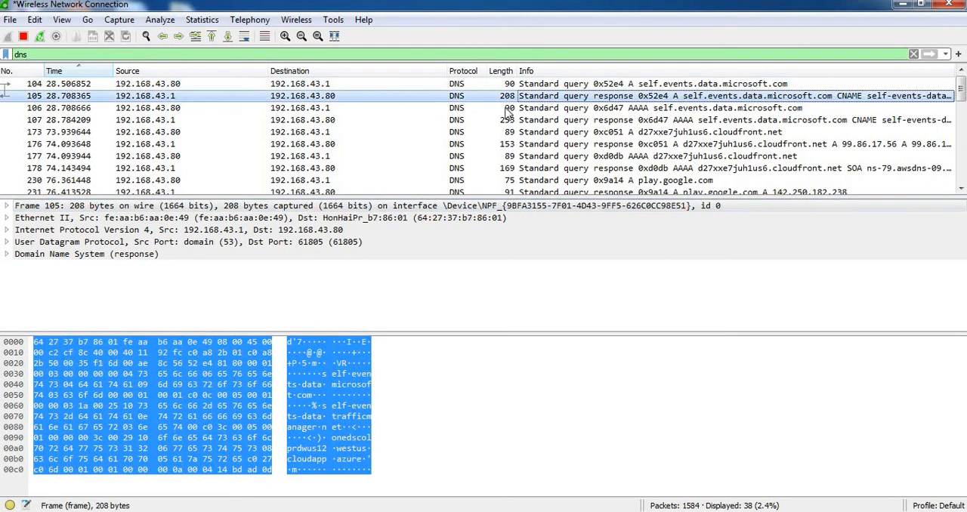
{"action": "double_click", "coordinate": [73, 104]}
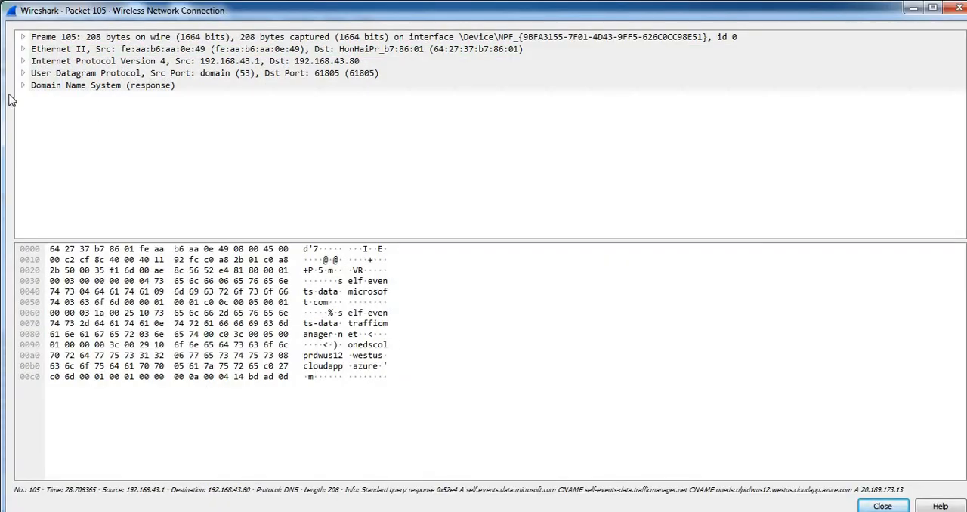
{"action": "left_click", "coordinate": [24, 86]}
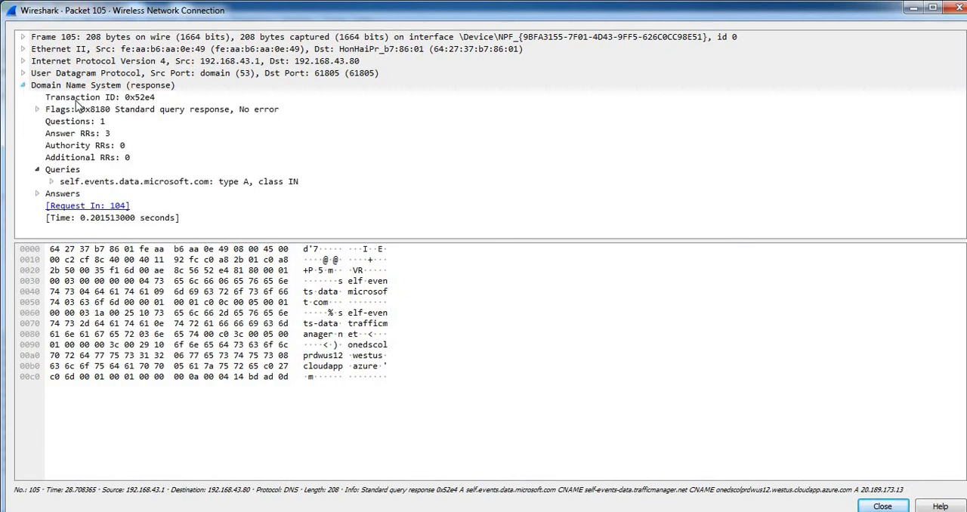
{"action": "left_click", "coordinate": [83, 99]}
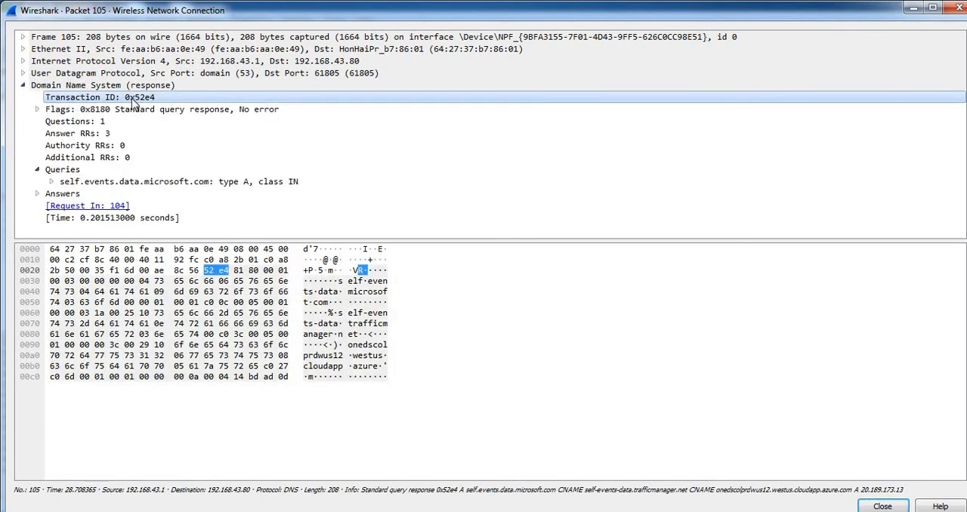
{"action": "left_click", "coordinate": [104, 113]}
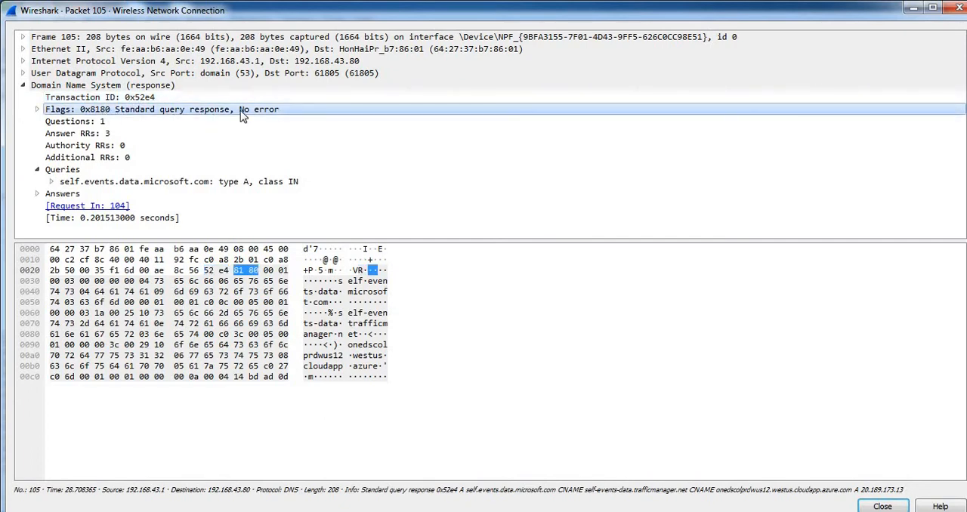
{"action": "left_click", "coordinate": [75, 125]}
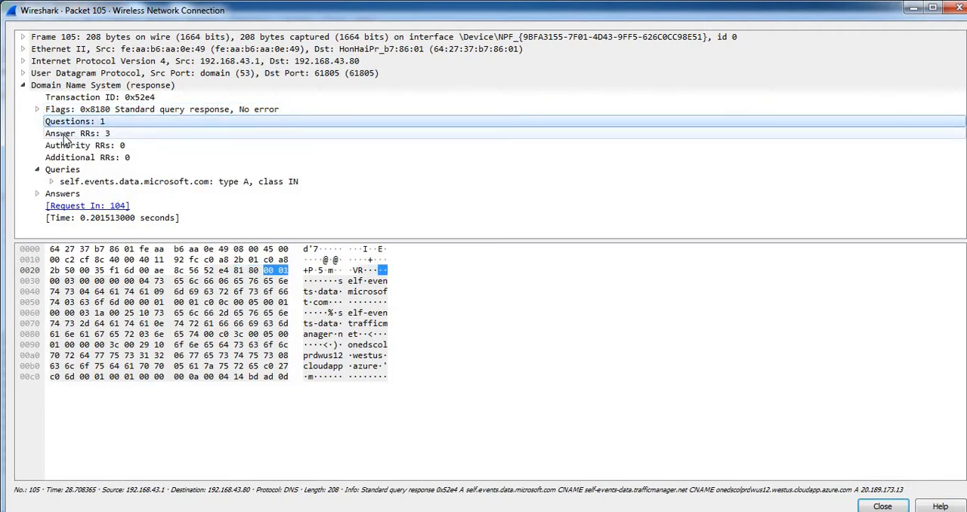
{"action": "left_click", "coordinate": [67, 141]}
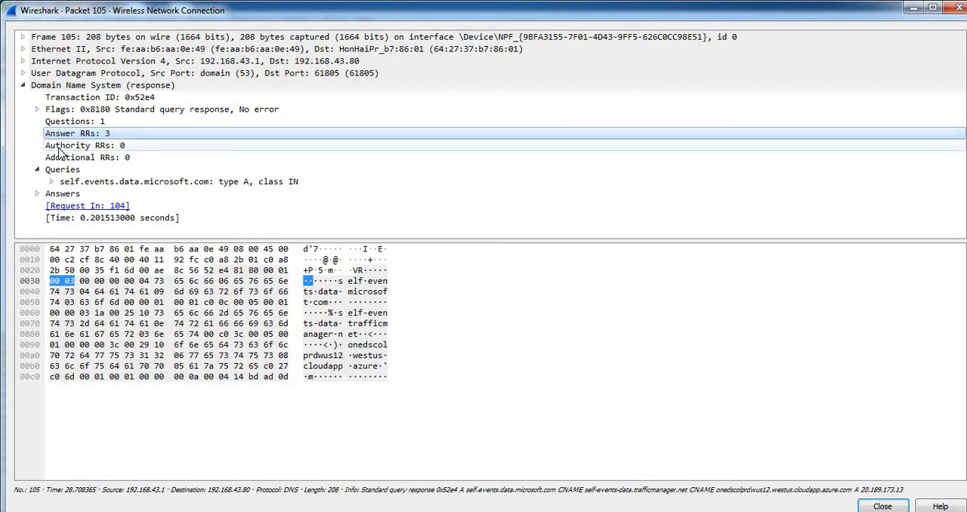
{"action": "left_click", "coordinate": [59, 149]}
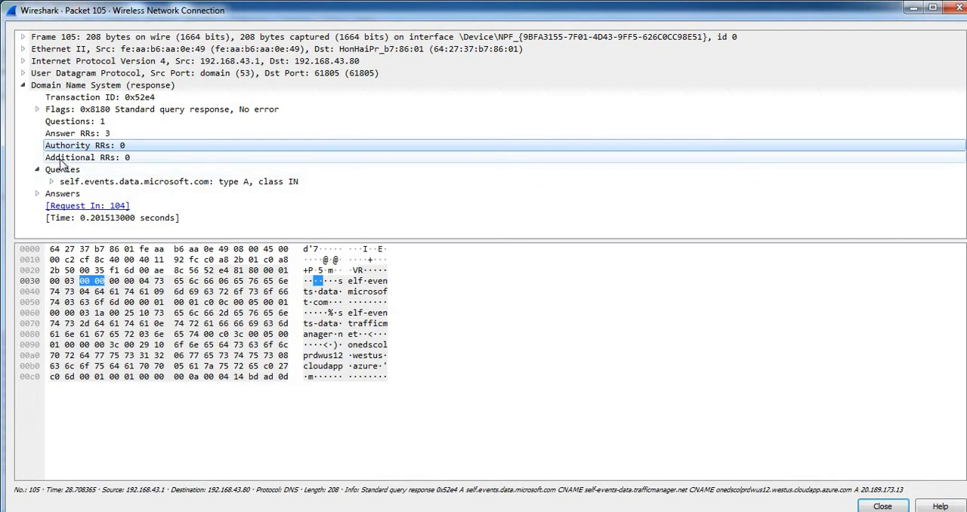
{"action": "left_click", "coordinate": [63, 158]}
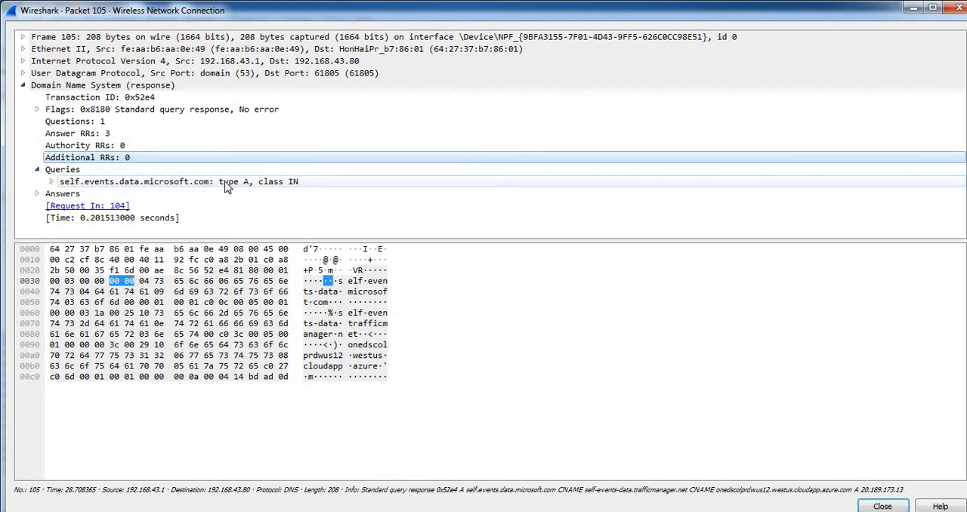
Expand packet 105's Answers, compare the Answer RRs field with each listed answer record, and close the packet window.
{"action": "left_click", "coordinate": [37, 194]}
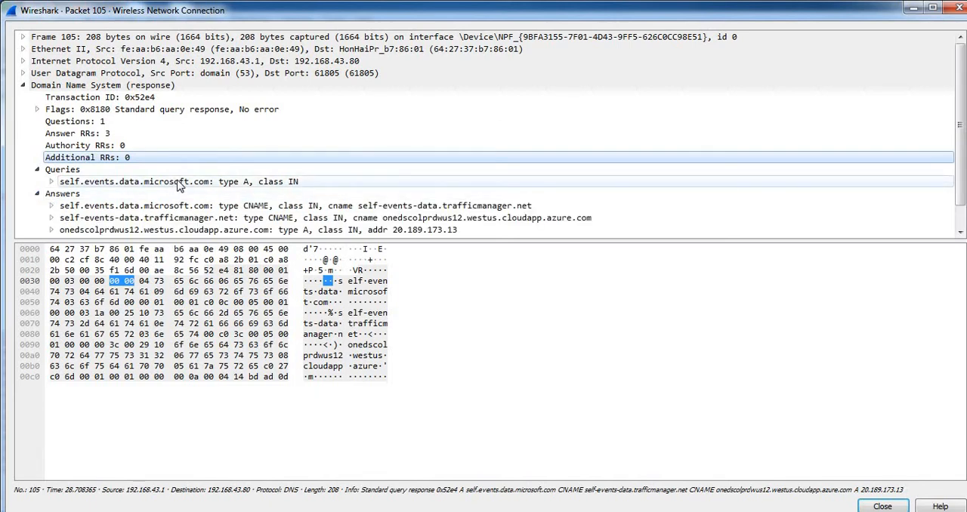
{"action": "scroll", "coordinate": [179, 186], "scroll_direction": "down", "scroll_amount": 1}
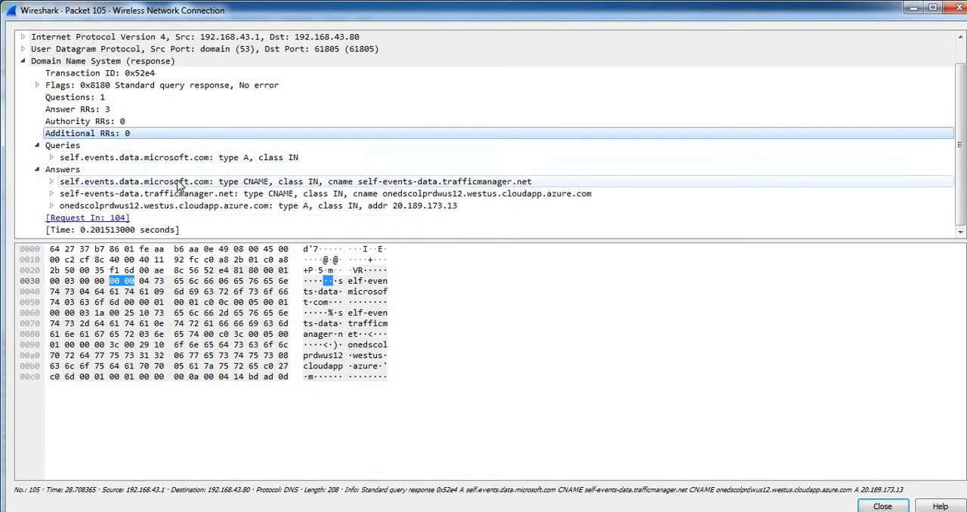
{"action": "left_click", "coordinate": [89, 112]}
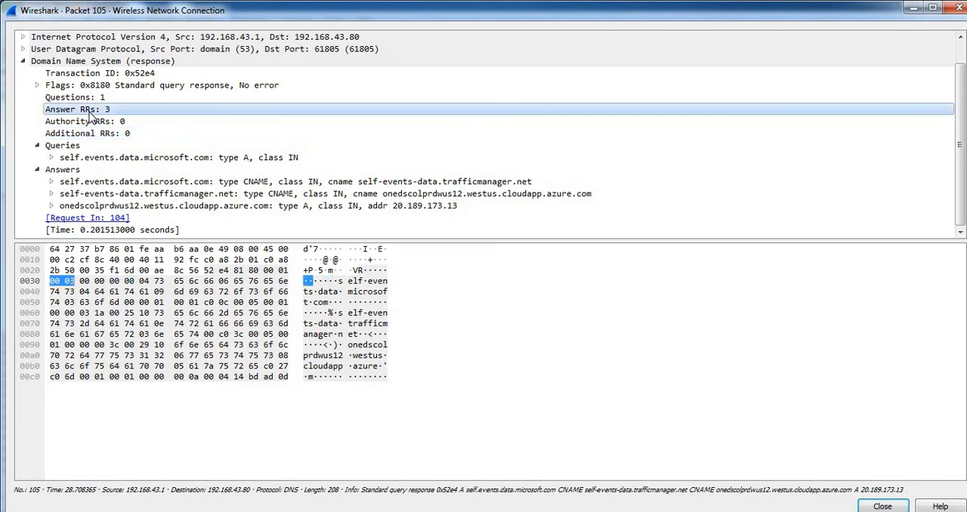
{"action": "left_click", "coordinate": [109, 182]}
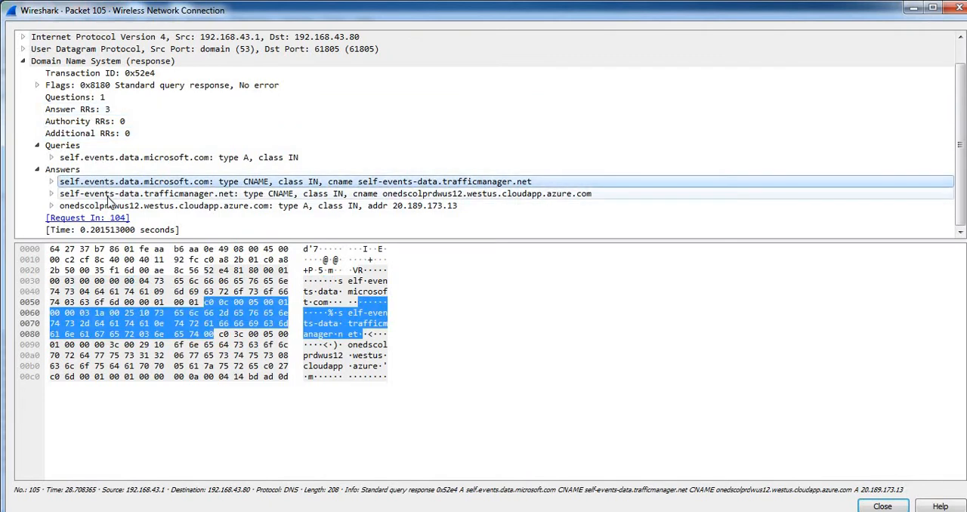
{"action": "left_click", "coordinate": [110, 194]}
{"action": "left_click", "coordinate": [110, 207]}
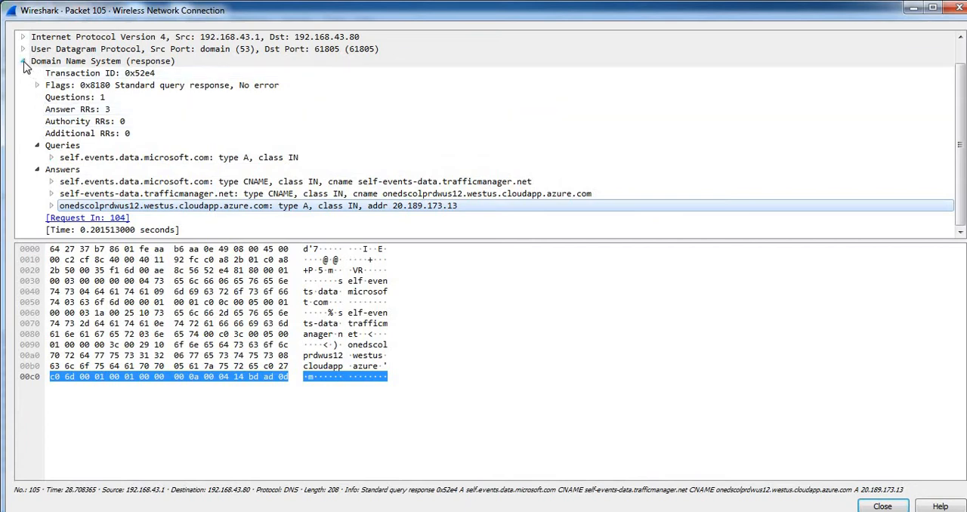
{"action": "left_click", "coordinate": [950, 8]}
Clear the dns display filter so that all captured packets are listed.
{"action": "left_click", "coordinate": [261, 53]}
{"action": "key", "text": "BackSpace"}
{"action": "key", "text": "BackSpace"}
{"action": "key", "text": "BackSpace"}
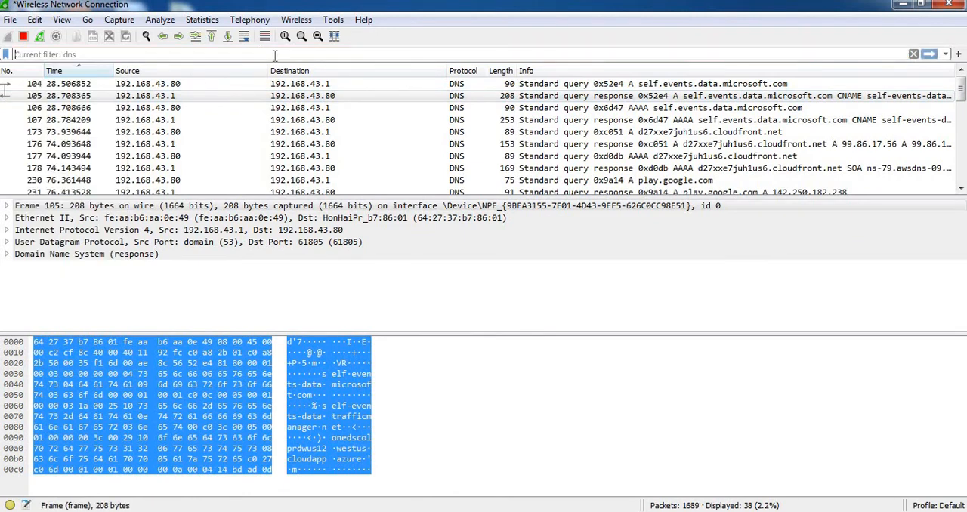
{"action": "key", "text": "Return"}
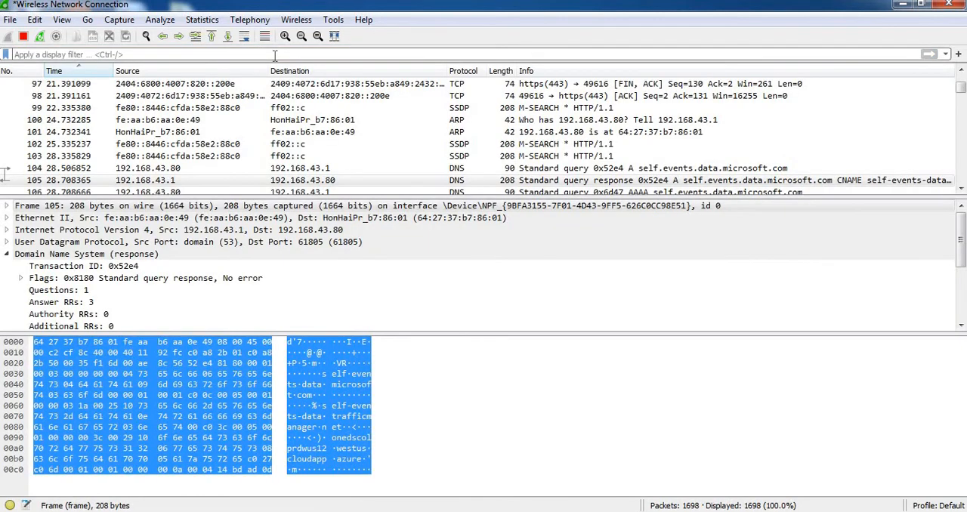
Filter the packet list by the http protocol.
{"action": "type", "text": "htt"}
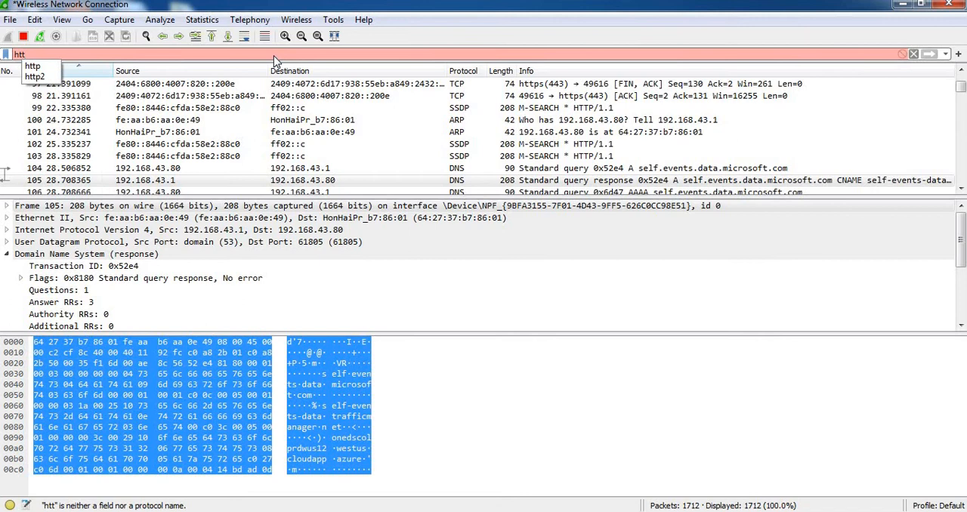
{"action": "type", "text": "p"}
{"action": "key", "text": "Return"}
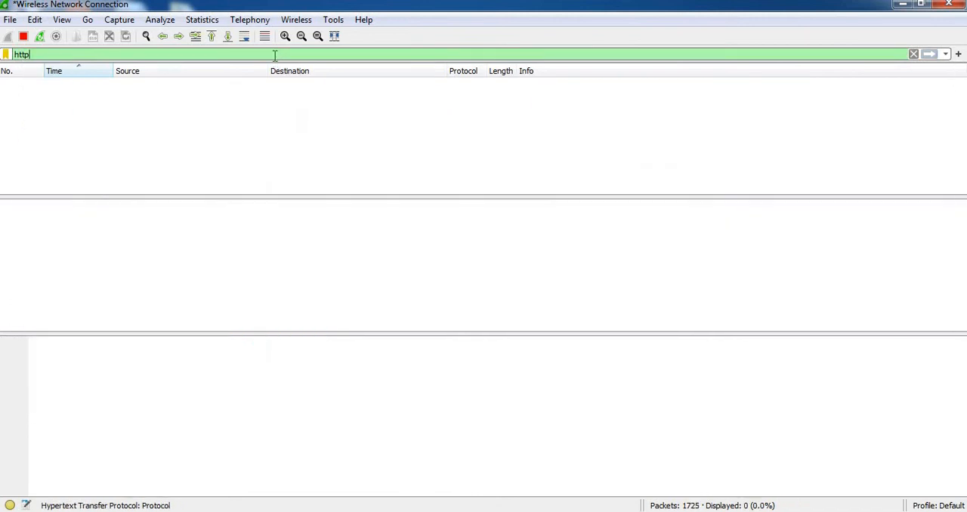
Replace the http display filter with http2 and apply it.
{"action": "key", "text": "BackSpace"}
{"action": "key", "text": "BackSpace"}
{"action": "key", "text": "BackSpace"}
{"action": "key", "text": "BackSpace"}
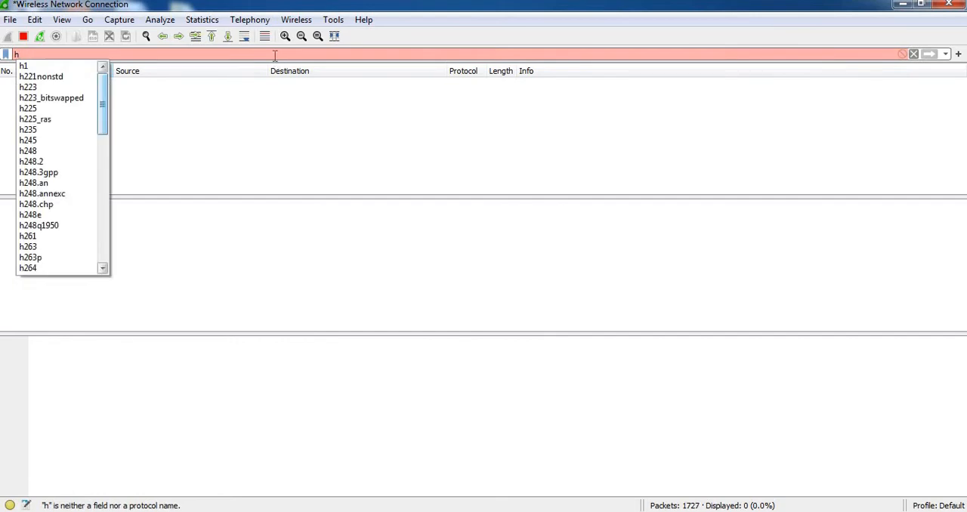
{"action": "type", "text": "http"}
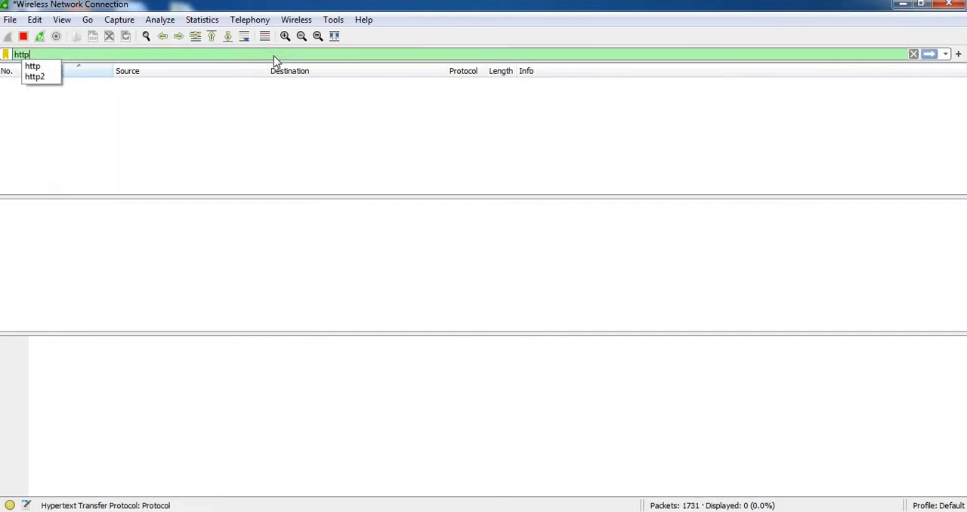
{"action": "type", "text": "2"}
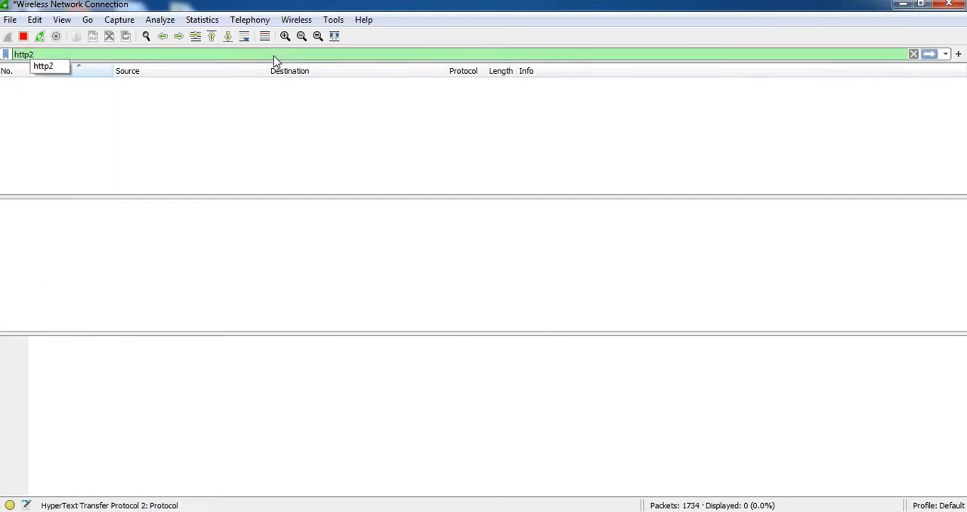
{"action": "key", "text": "Return"}
Remove the http2 display filter and restore the full packet list.
{"action": "key", "text": "BackSpace"}
{"action": "key", "text": "BackSpace"}
{"action": "key", "text": "BackSpace"}
{"action": "key", "text": "BackSpace"}
{"action": "key", "text": "BackSpace"}
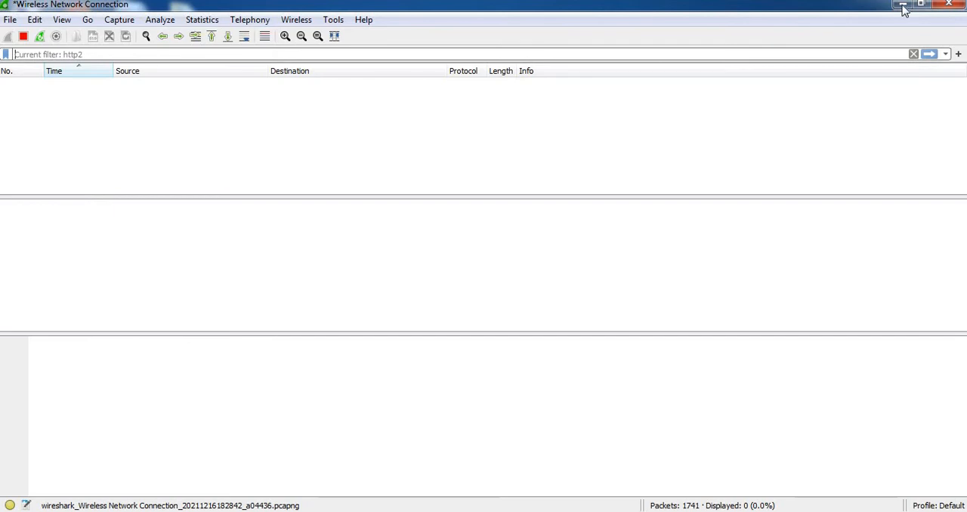
{"action": "left_click", "coordinate": [121, 21]}
{"action": "left_click", "coordinate": [405, 288]}
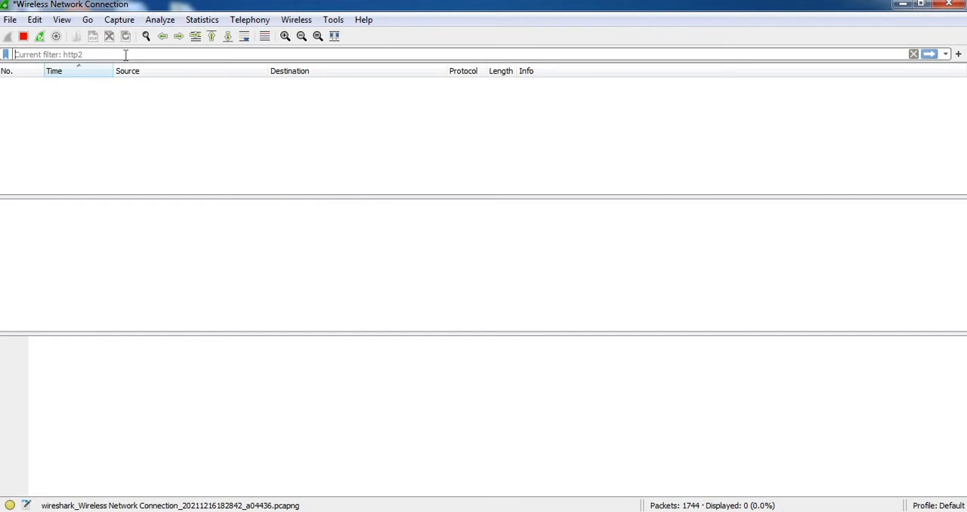
{"action": "key", "text": "Return"}
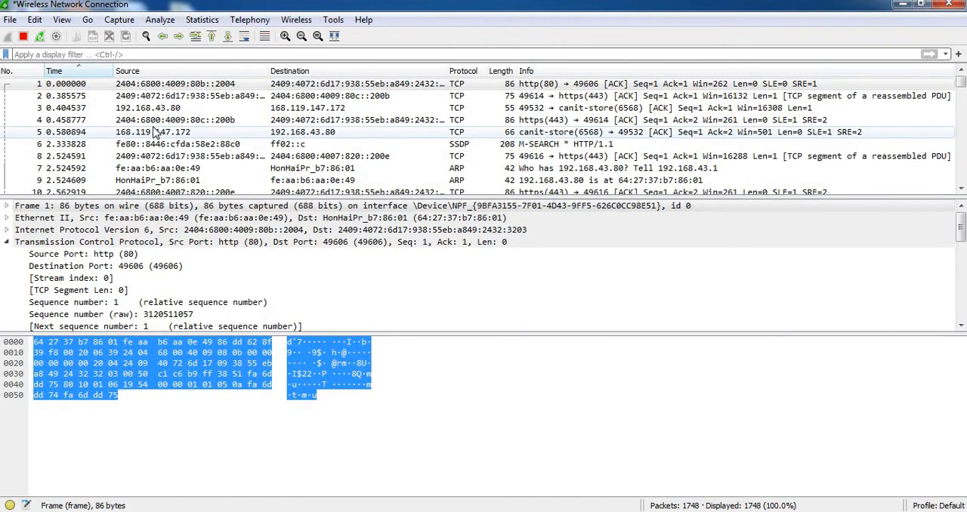
Apply the http display filter once more, check the packet list, and clear the filter.
{"action": "type", "text": "htt"}
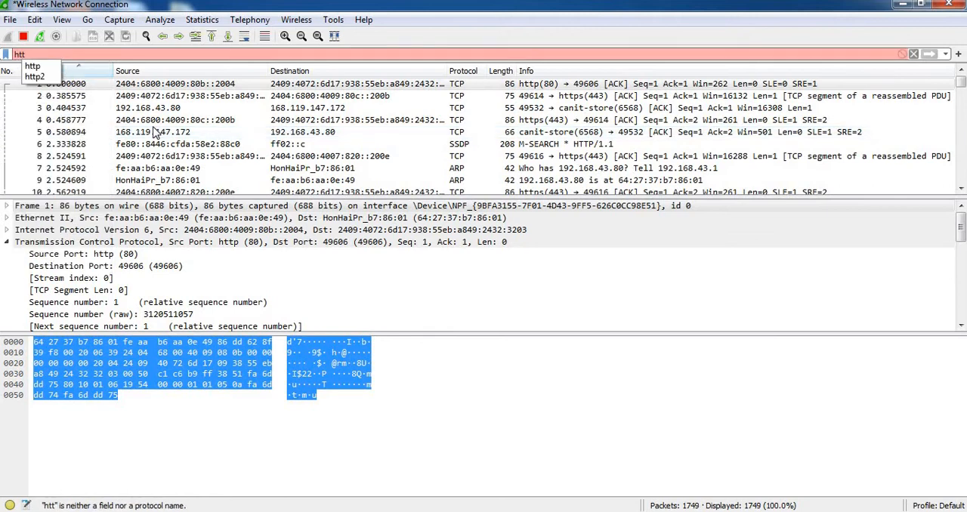
{"action": "type", "text": "p"}
{"action": "key", "text": "Return"}
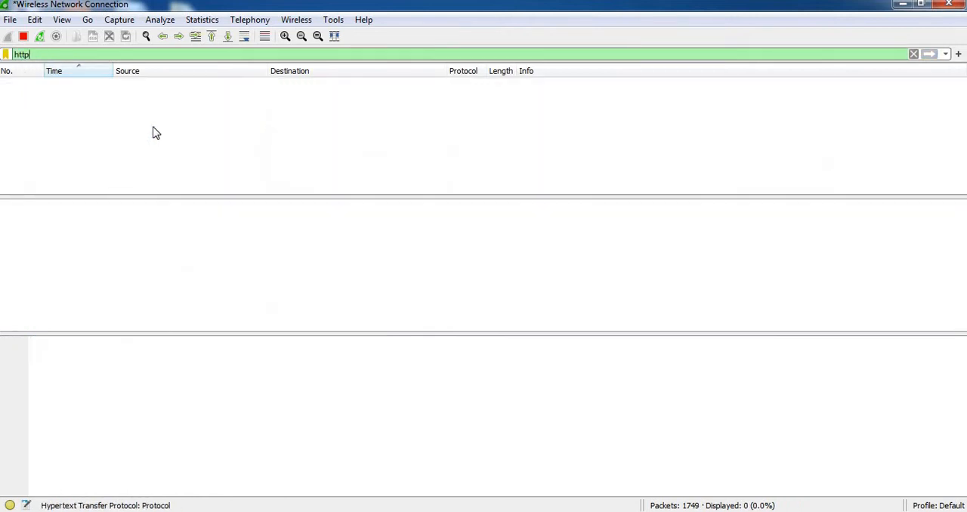
{"action": "key", "text": "BackSpace"}
{"action": "key", "text": "BackSpace"}
{"action": "key", "text": "BackSpace"}
{"action": "key", "text": "BackSpace"}
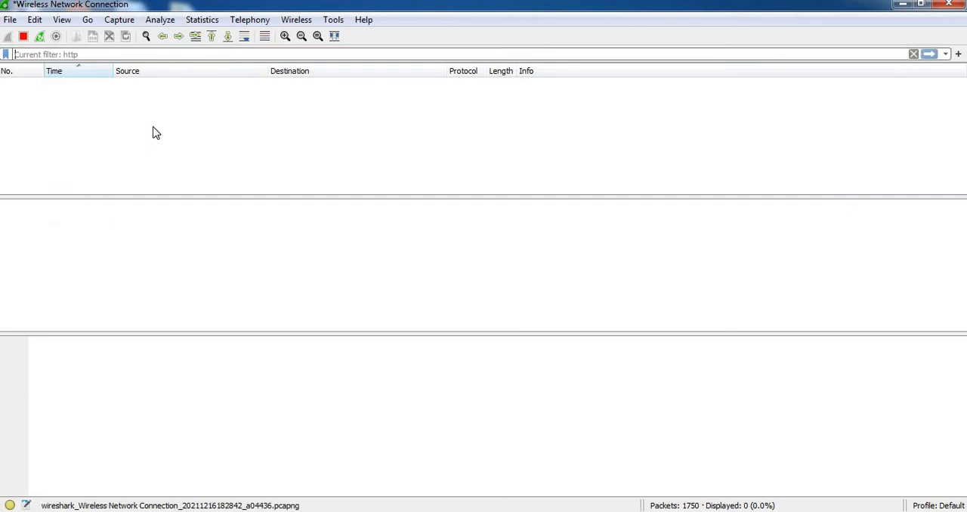
{"action": "key", "text": "Return"}
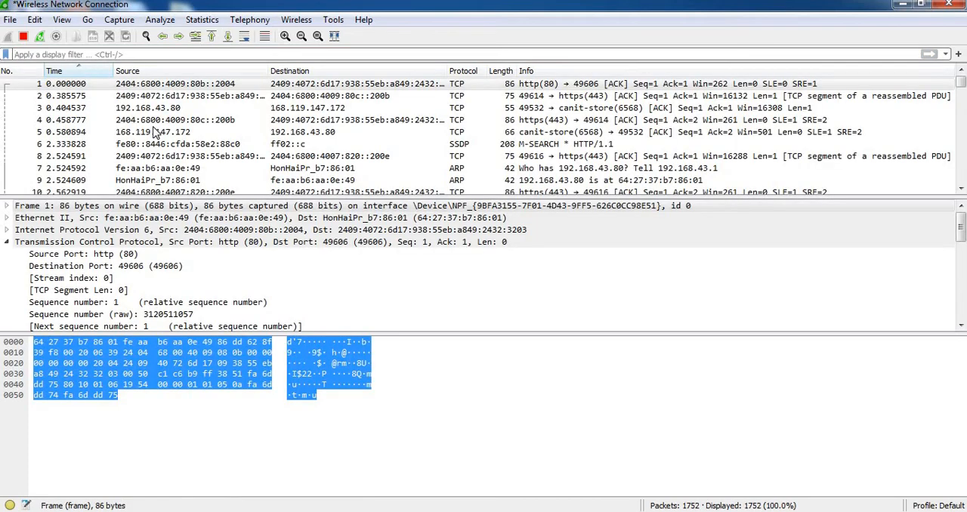
Open SSDP packet 1753 near the end of the capture in a maximized window, examine and collapse its Simple Service Discovery Protocol section, and close it.
{"action": "left_click_drag", "start_coordinate": [962, 82], "coordinate": [964, 190]}
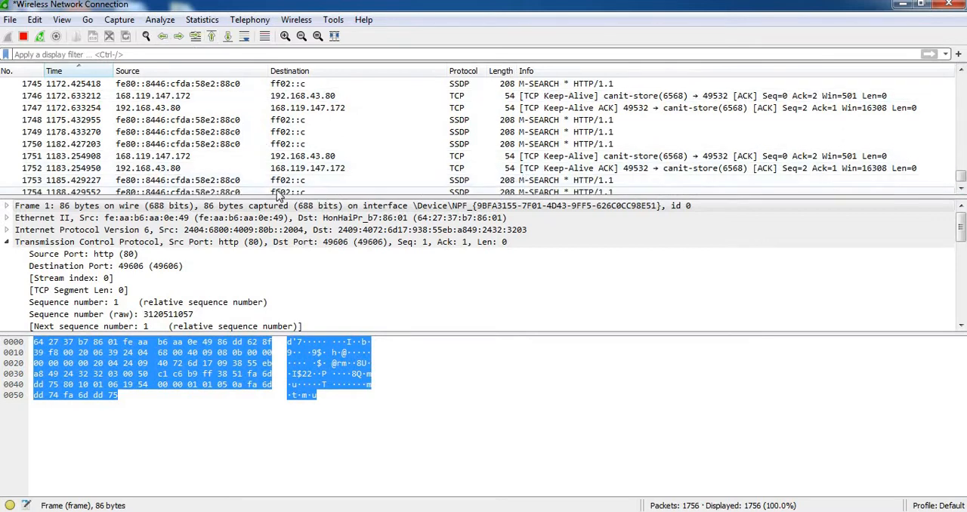
{"action": "double_click", "coordinate": [180, 181]}
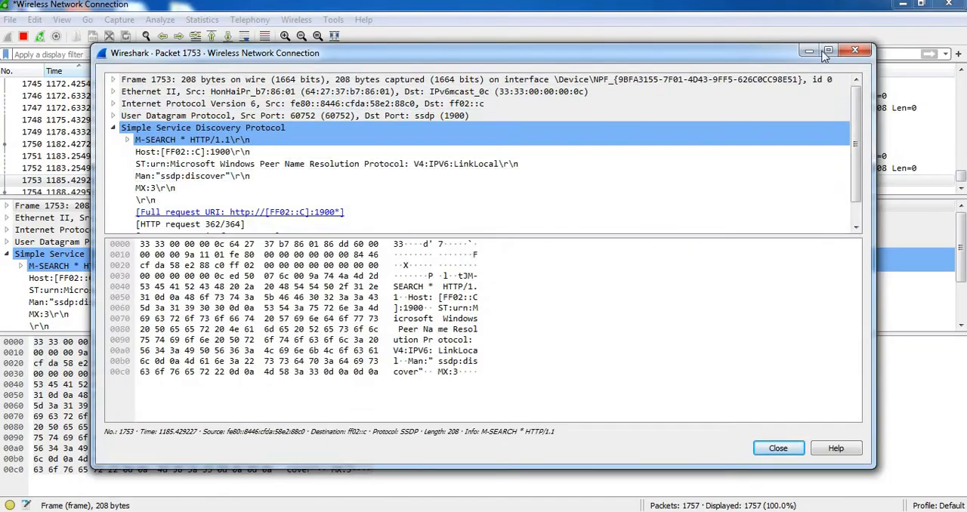
{"action": "left_click", "coordinate": [828, 51]}
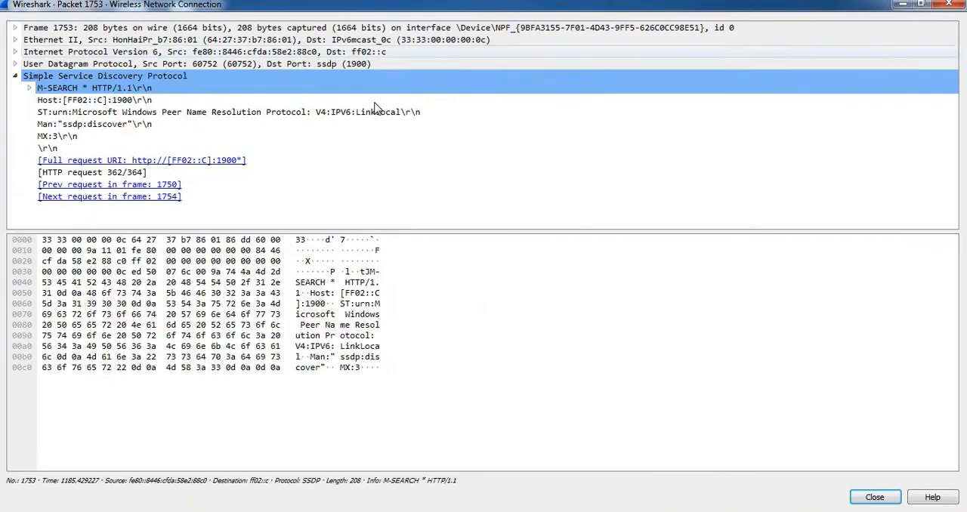
{"action": "left_click", "coordinate": [15, 76]}
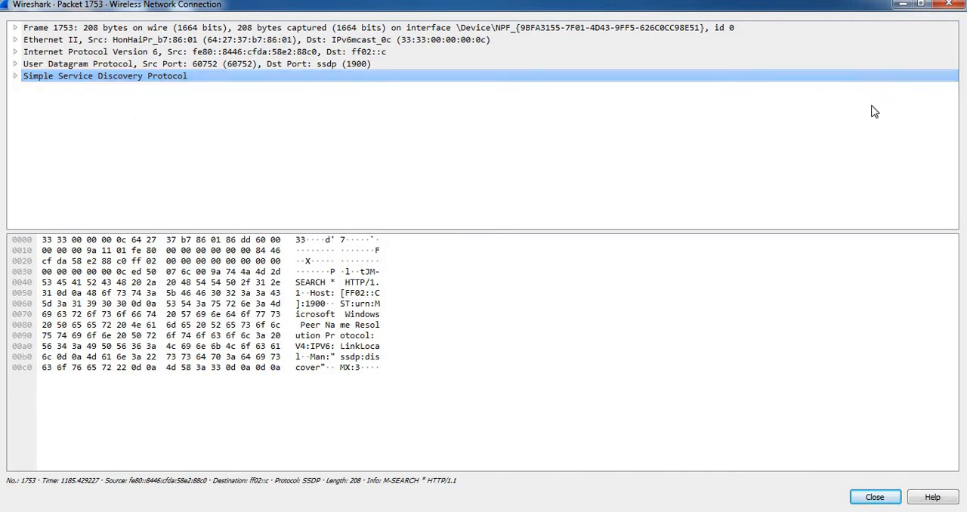
{"action": "left_click", "coordinate": [948, 4]}
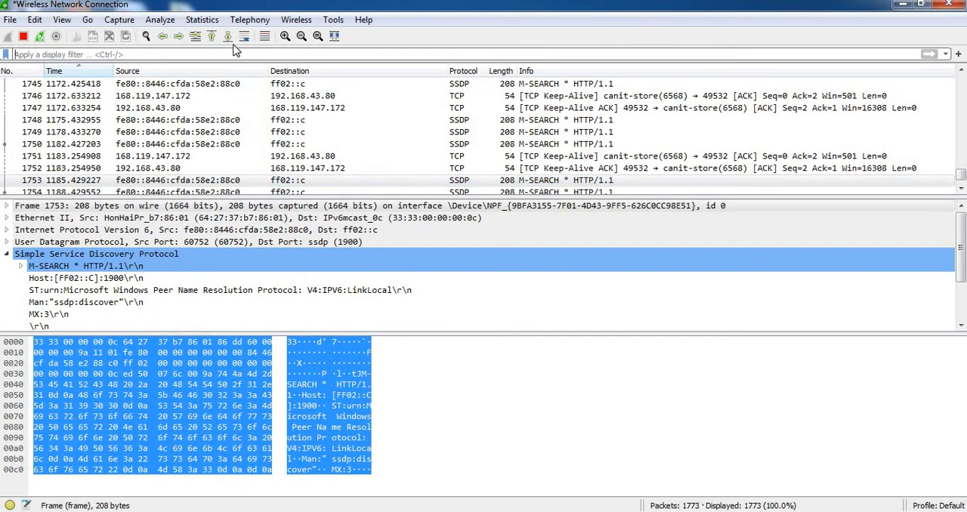
Filter the captured packets with the dhcp display filter.
{"action": "type", "text": "dh"}
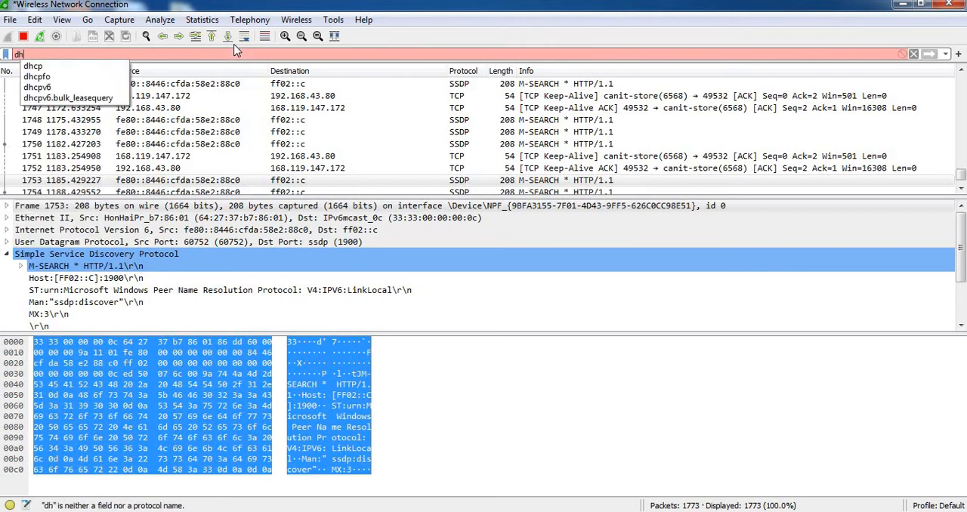
{"action": "type", "text": "cp"}
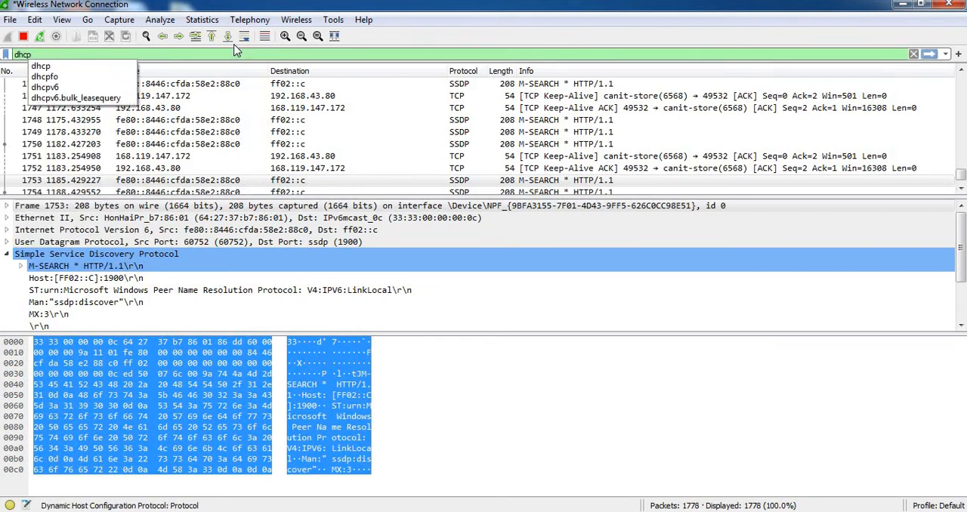
{"action": "key", "text": "Return"}
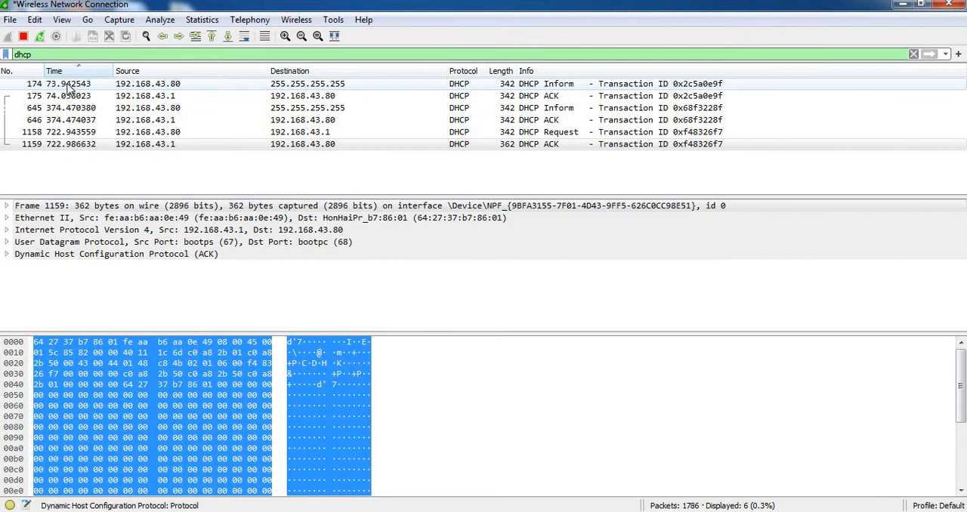
Open DHCP Inform packet 174 in its own window, examine its User Datagram Protocol section, and collapse that section.
{"action": "left_click", "coordinate": [71, 89]}
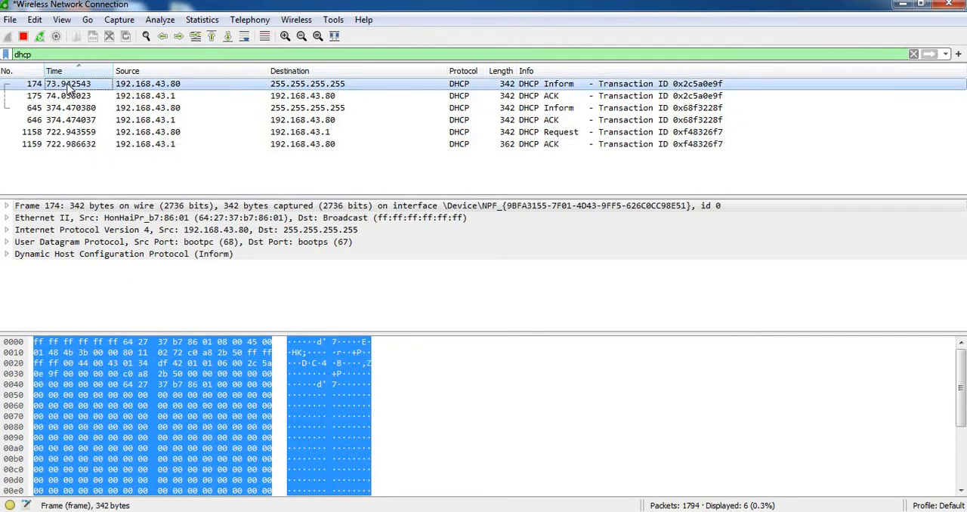
{"action": "double_click", "coordinate": [67, 88]}
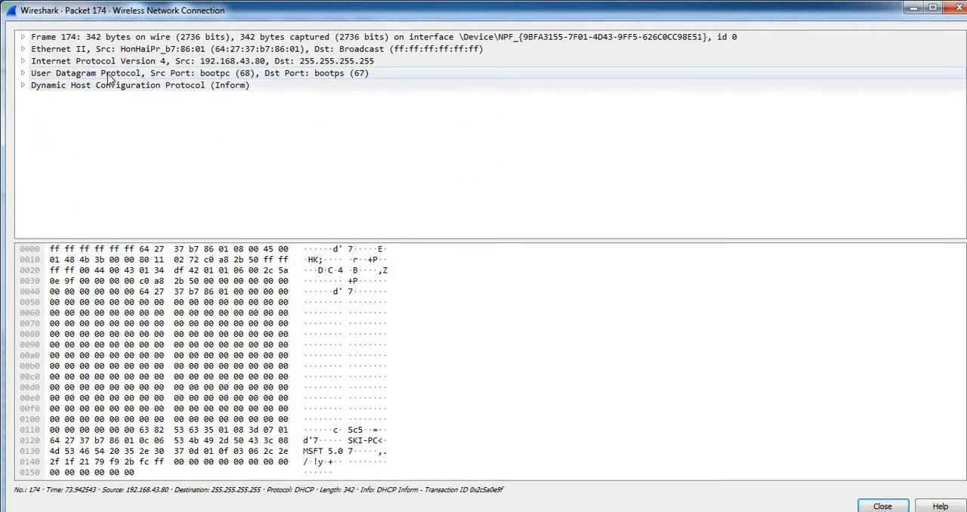
{"action": "left_click", "coordinate": [25, 74]}
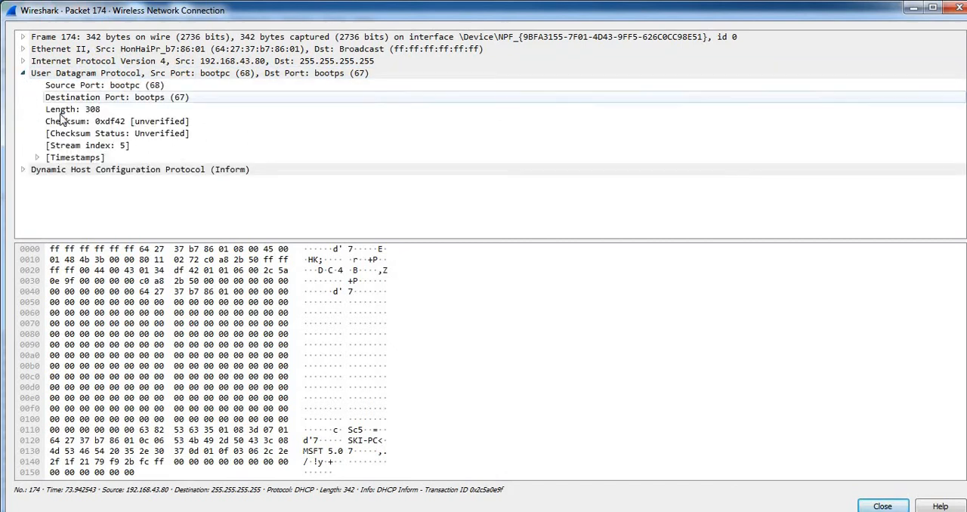
{"action": "left_click", "coordinate": [24, 73]}
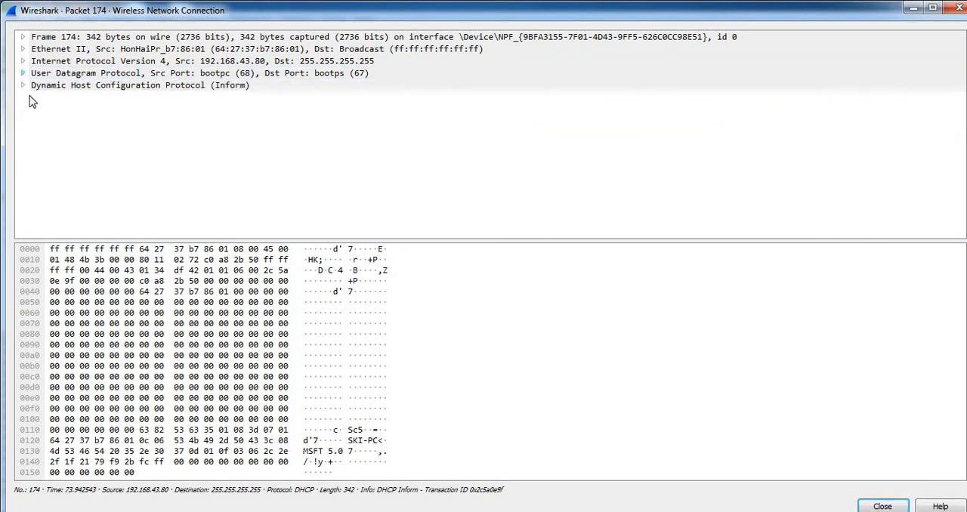
Expand packet 174's Dynamic Host Configuration Protocol section and examine its fields from Message type through Bootp flags.
{"action": "left_click", "coordinate": [23, 85]}
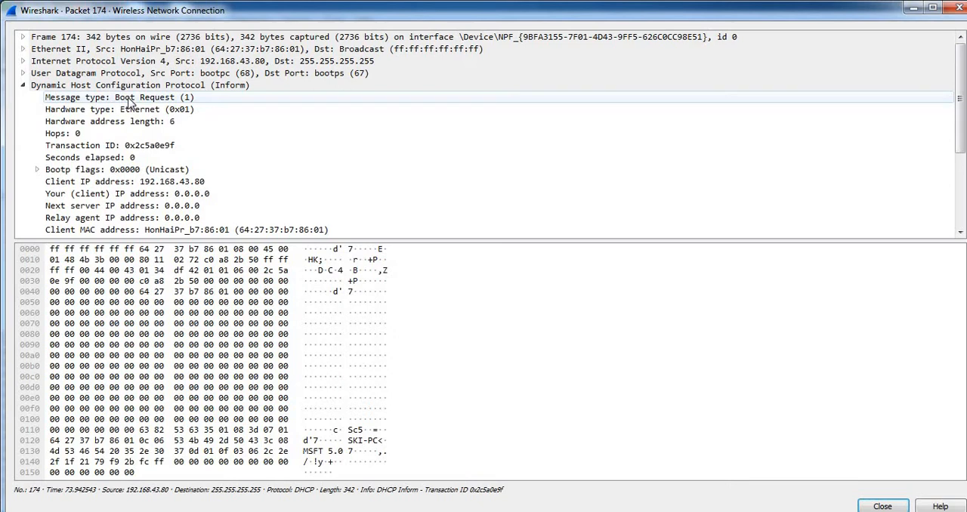
{"action": "left_click", "coordinate": [130, 103]}
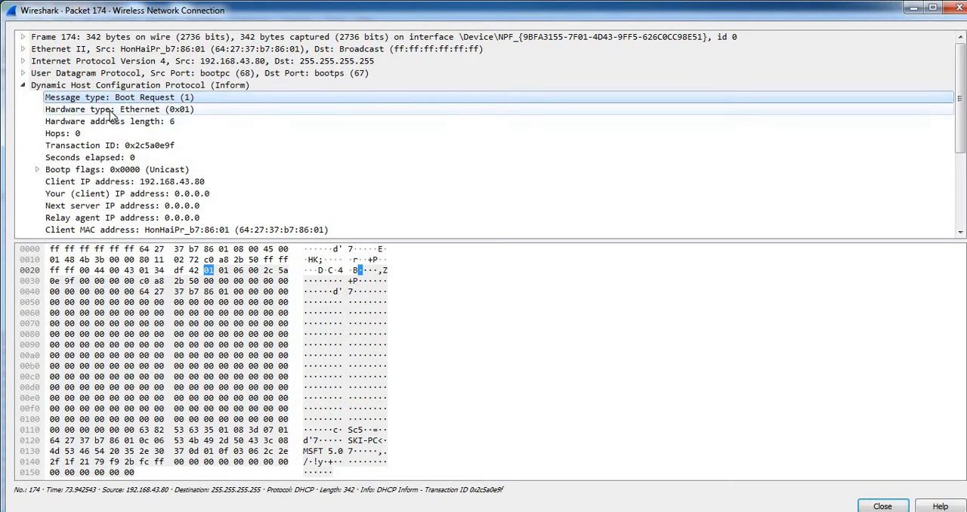
{"action": "left_click", "coordinate": [112, 113]}
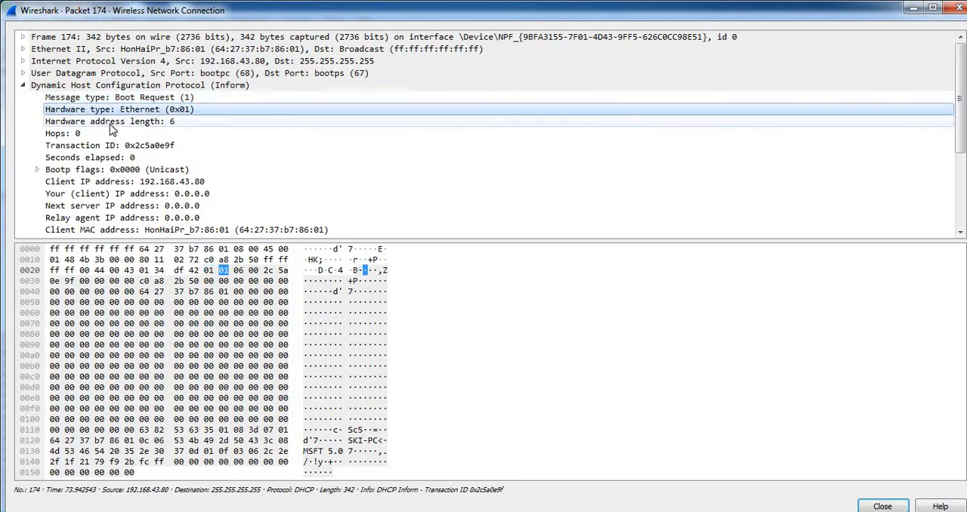
{"action": "left_click", "coordinate": [112, 125]}
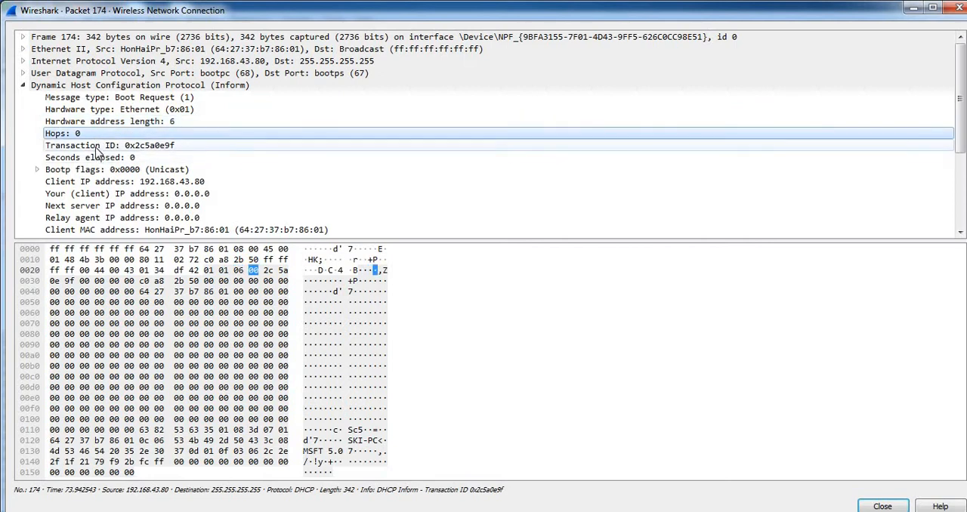
{"action": "left_click", "coordinate": [103, 148]}
{"action": "left_click", "coordinate": [103, 159]}
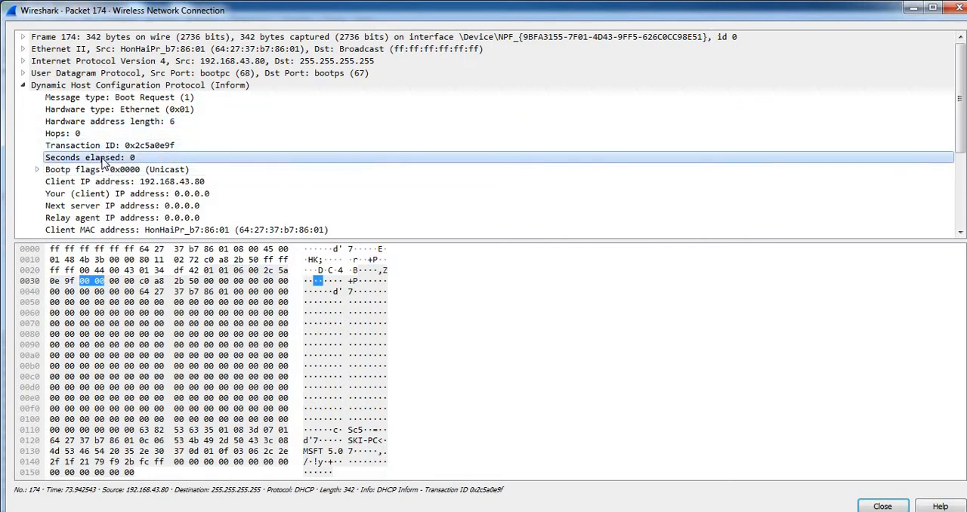
{"action": "left_click", "coordinate": [106, 171]}
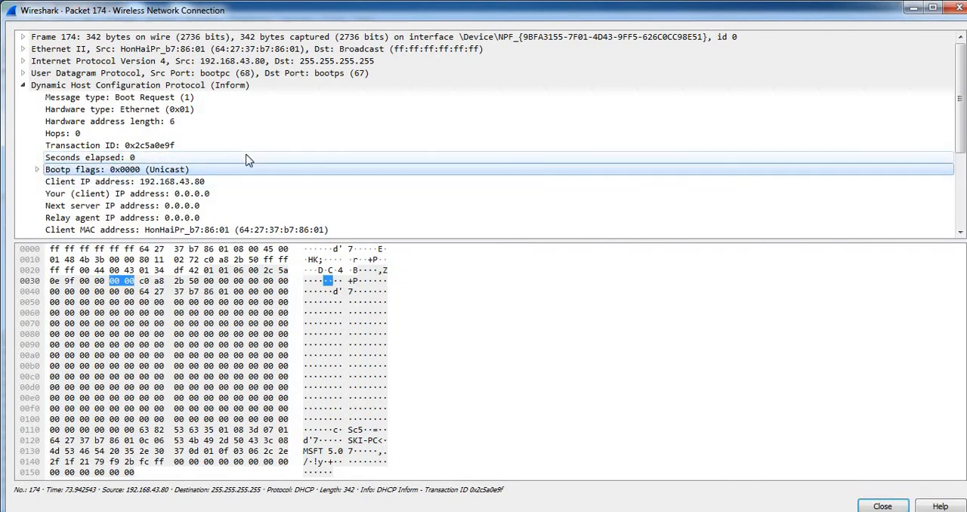
Examine packet 174's client, next server and relay agent IP address fields and the client MAC address, and close the packet window.
{"action": "left_click", "coordinate": [138, 183]}
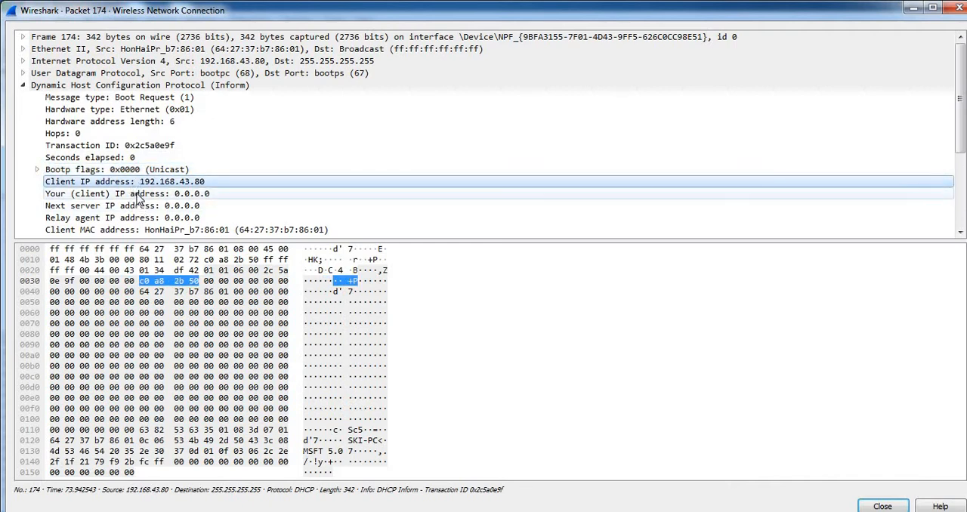
{"action": "left_click", "coordinate": [138, 195]}
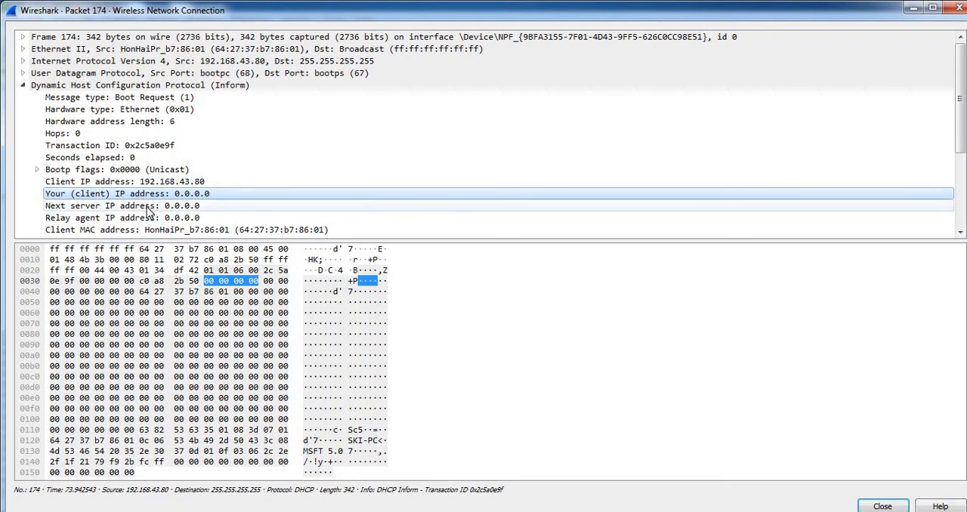
{"action": "left_click", "coordinate": [148, 207]}
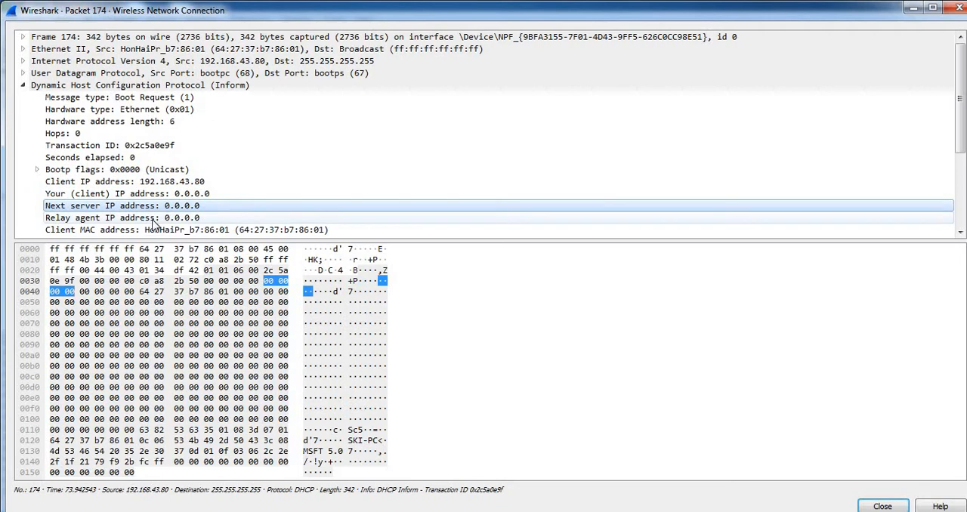
{"action": "left_click", "coordinate": [152, 219]}
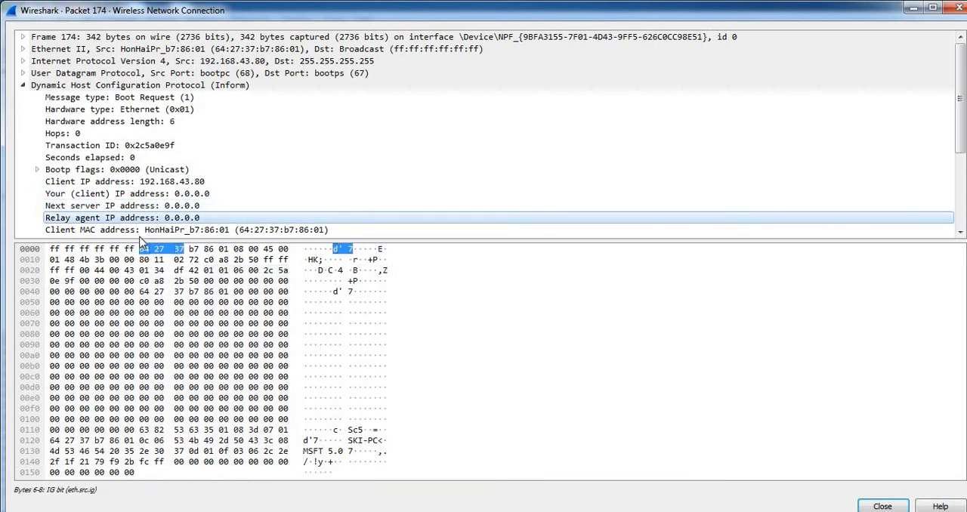
{"action": "left_click", "coordinate": [139, 232]}
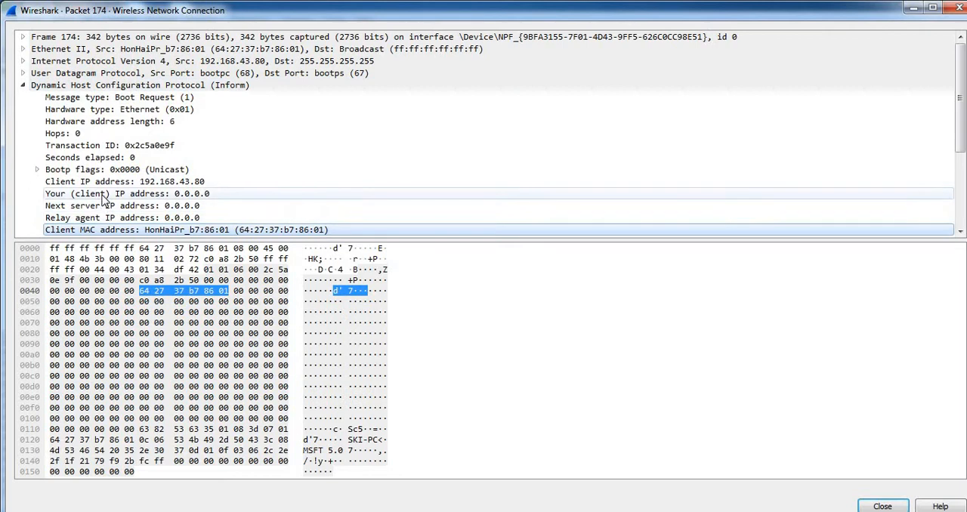
{"action": "left_click", "coordinate": [133, 198]}
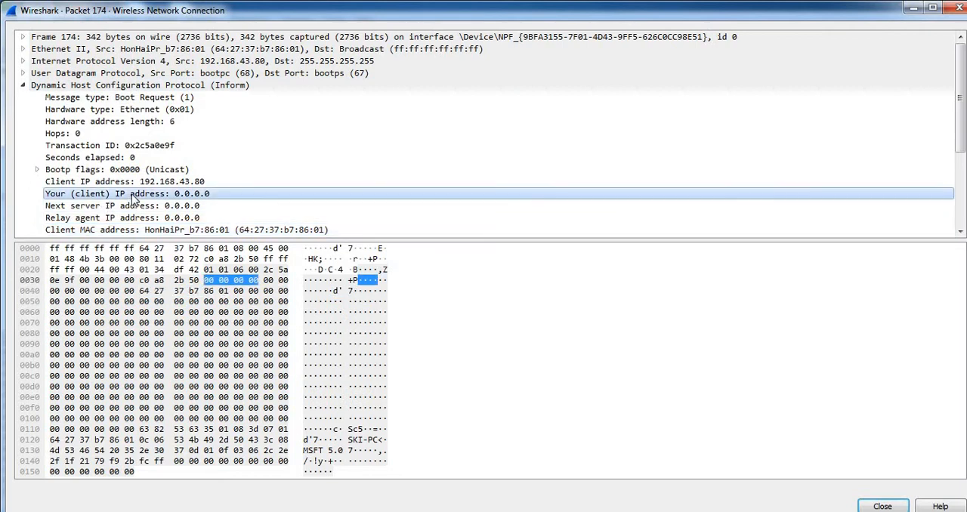
{"action": "left_click", "coordinate": [256, 231]}
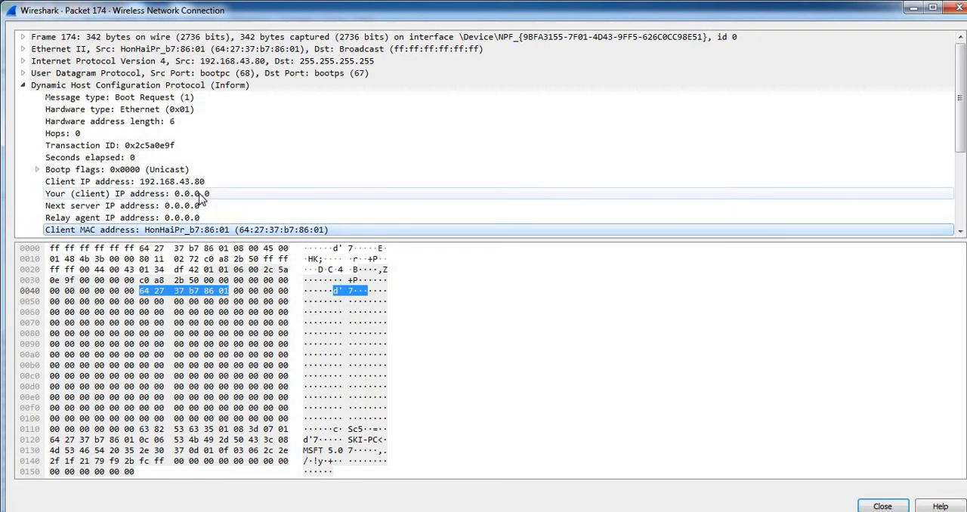
{"action": "left_click", "coordinate": [961, 8]}
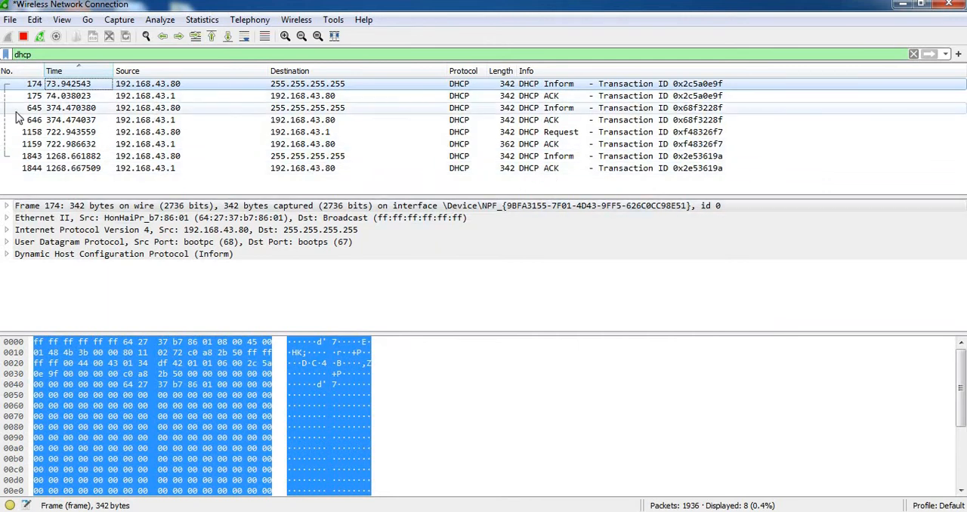
Open DHCP ACK packet 175 in a maximized window and examine its DHCP fields from Hardware type through Bootp flags.
{"action": "left_click", "coordinate": [46, 96]}
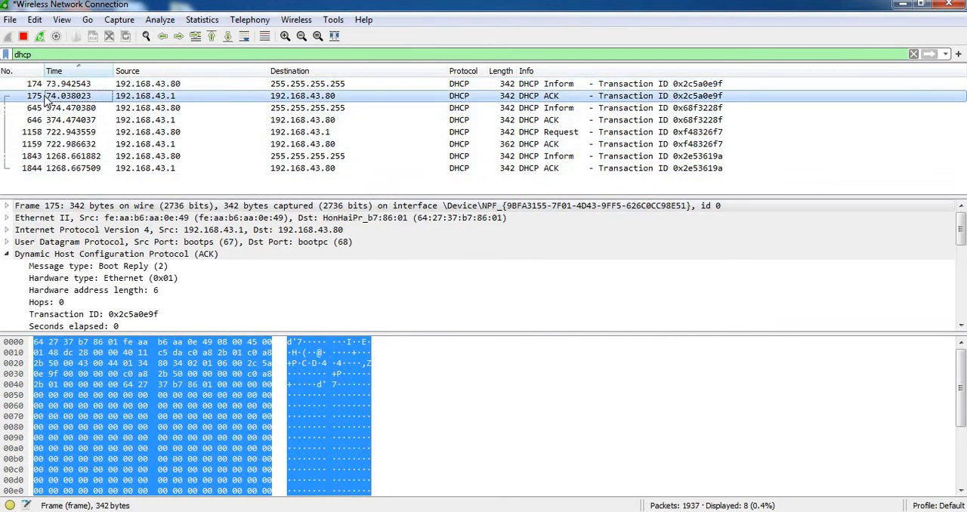
{"action": "double_click", "coordinate": [46, 98]}
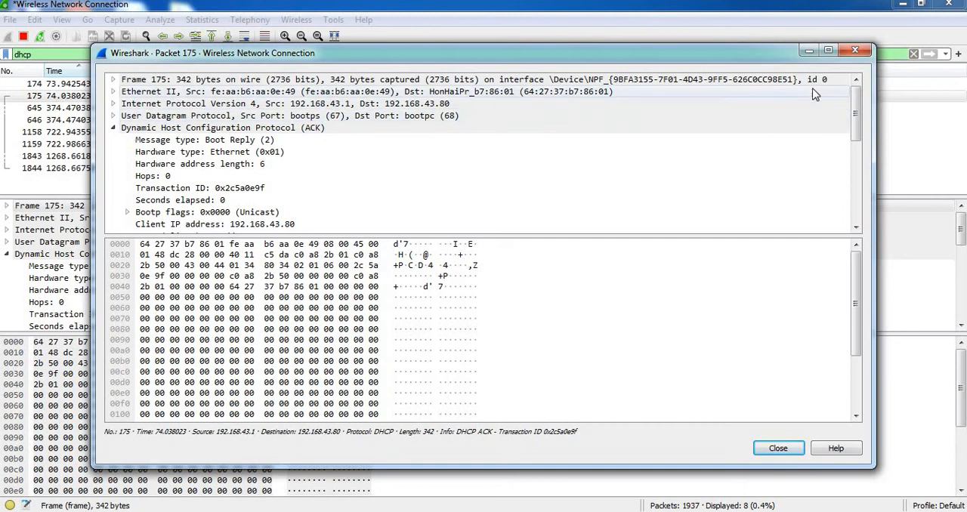
{"action": "left_click", "coordinate": [828, 50]}
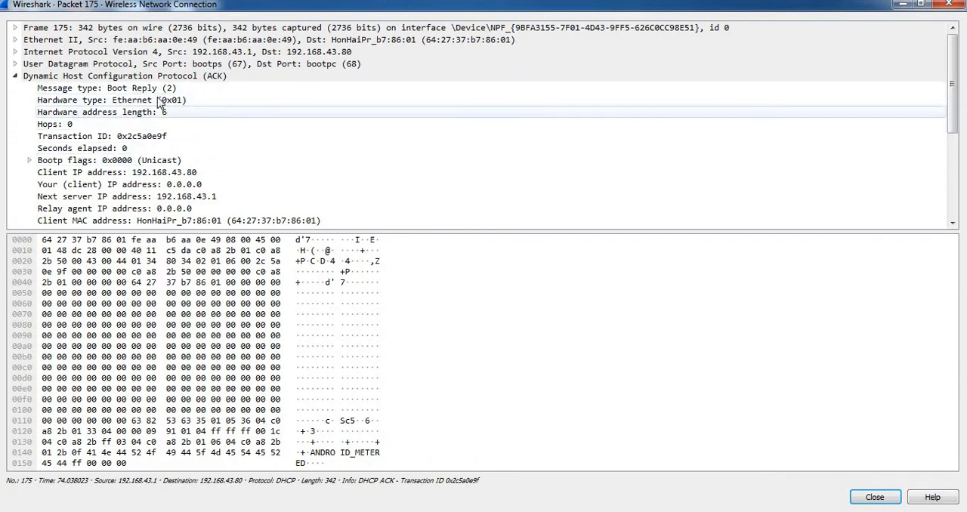
{"action": "left_click", "coordinate": [158, 100]}
{"action": "left_click", "coordinate": [150, 113]}
{"action": "left_click", "coordinate": [136, 124]}
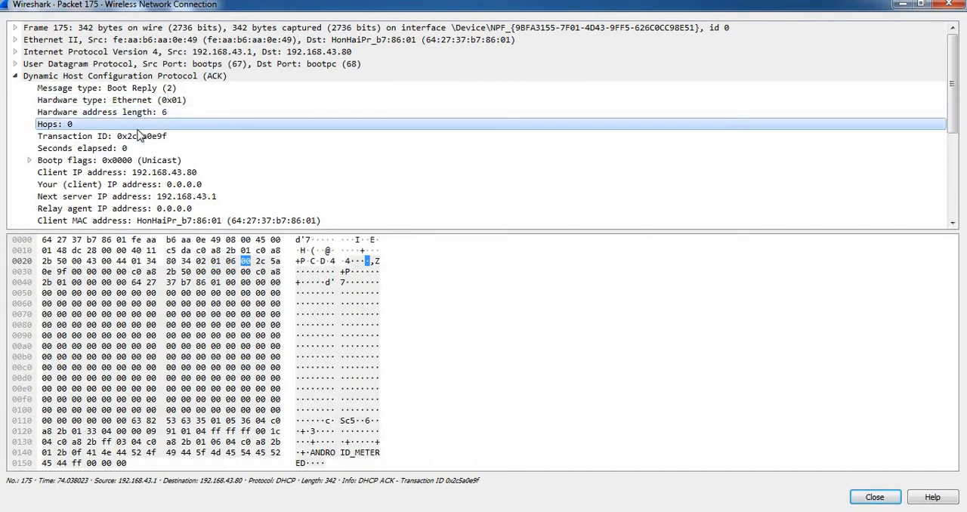
{"action": "left_click", "coordinate": [143, 136]}
{"action": "left_click", "coordinate": [151, 148]}
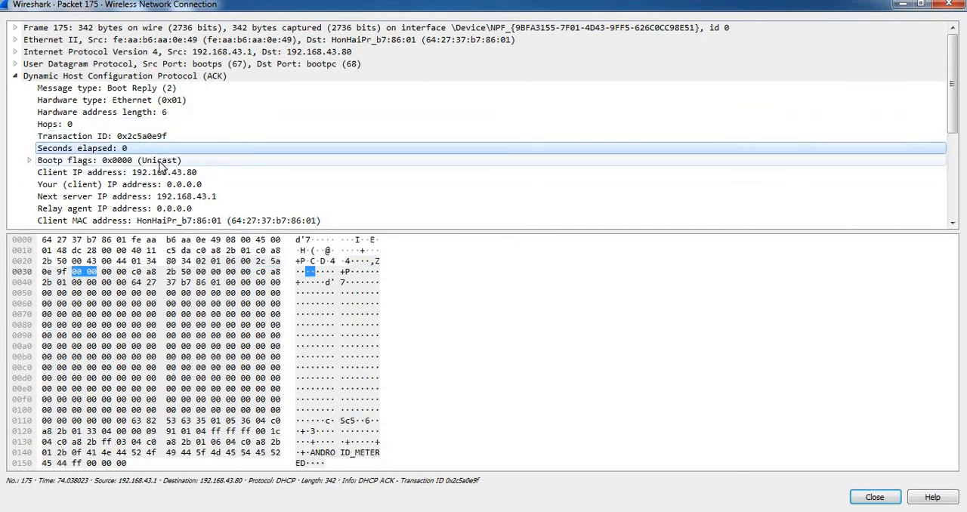
{"action": "left_click", "coordinate": [159, 161]}
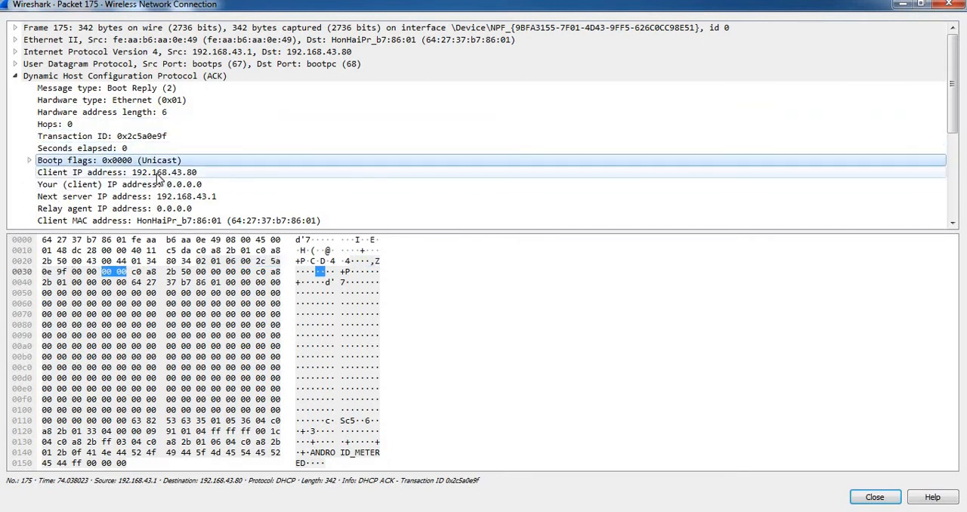
Examine the client IP, next server IP and client MAC address fields of packet 175, and close its window.
{"action": "left_click", "coordinate": [158, 173]}
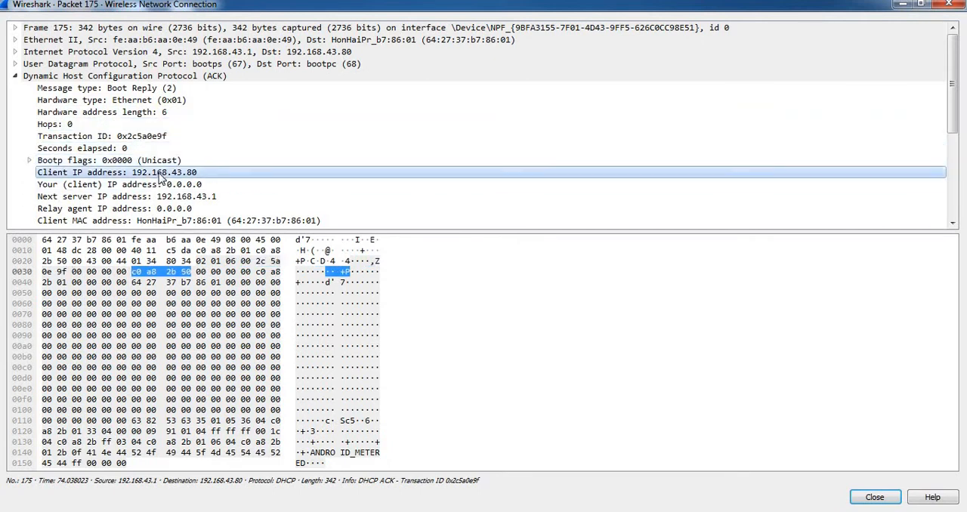
{"action": "left_click", "coordinate": [204, 198]}
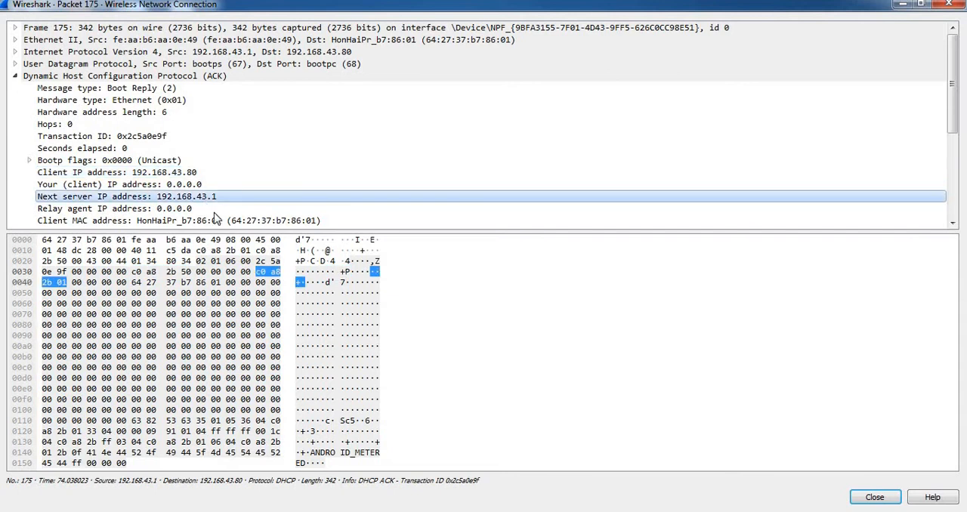
{"action": "left_click", "coordinate": [181, 221]}
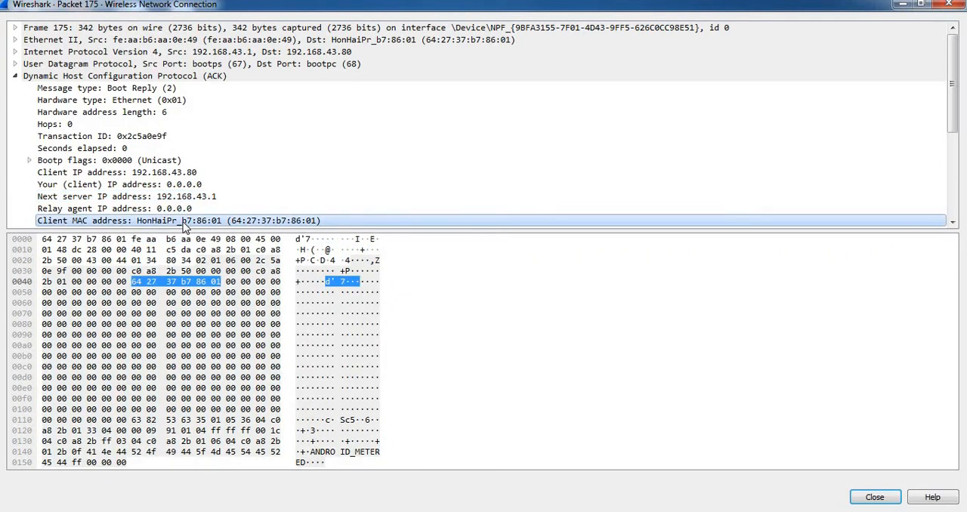
{"action": "left_click", "coordinate": [156, 176]}
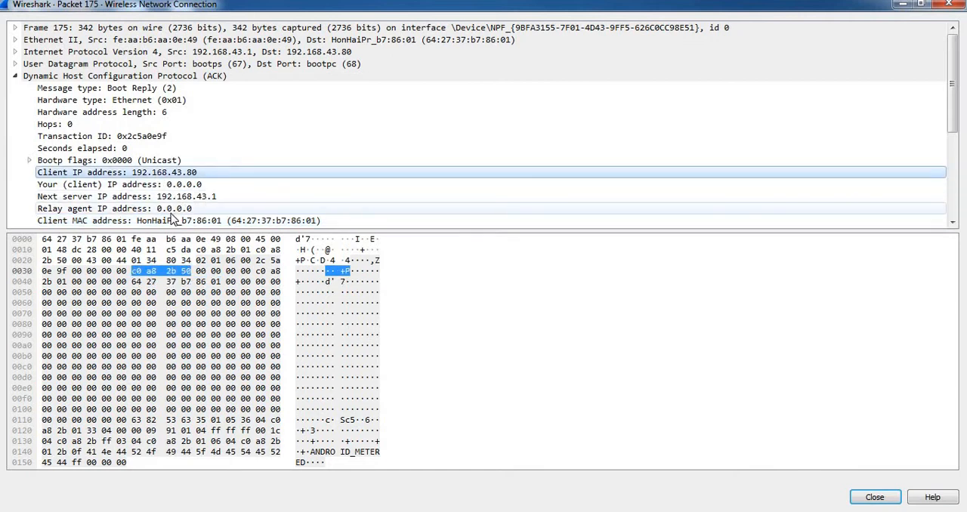
{"action": "left_click", "coordinate": [949, 5]}
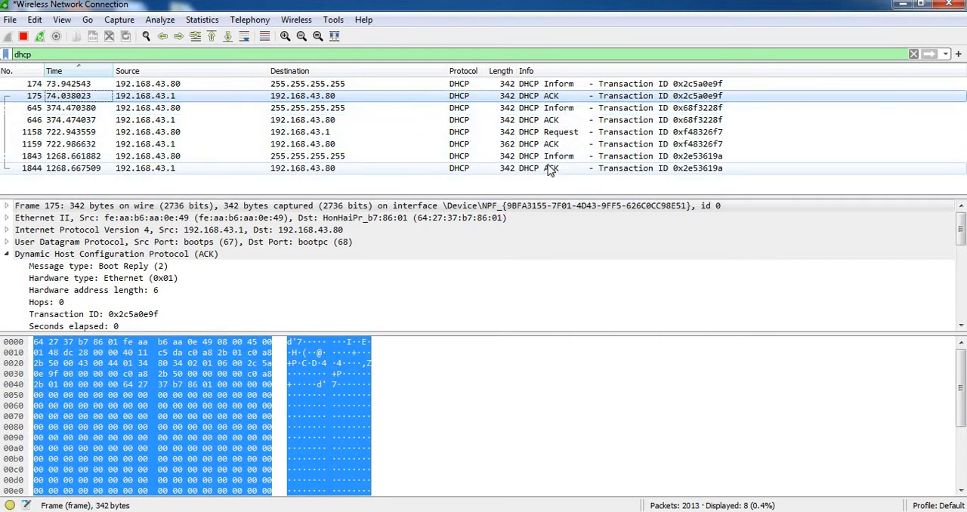
Open DHCP Inform packet 645 in its own window and examine its client IP, your (client) IP and client MAC address fields.
{"action": "double_click", "coordinate": [521, 108]}
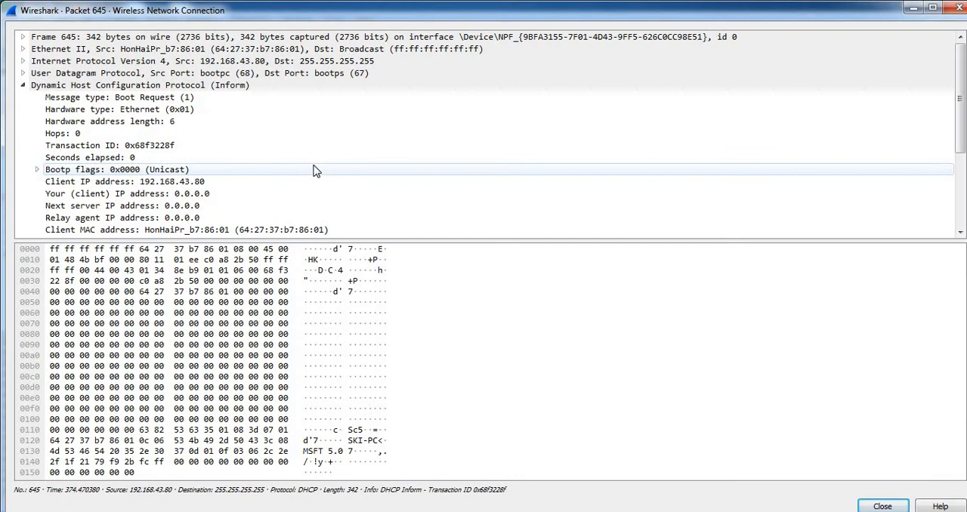
{"action": "scroll", "coordinate": [315, 171], "scroll_direction": "down", "scroll_amount": 2}
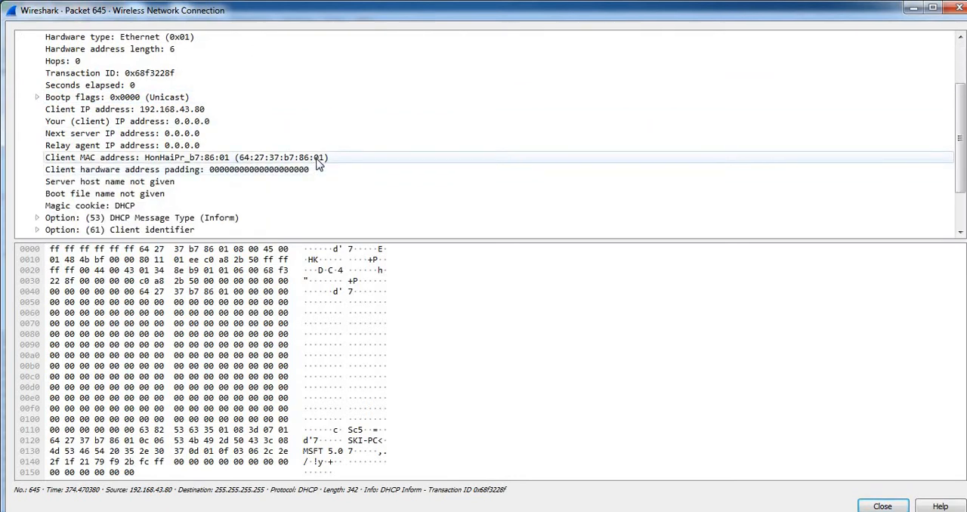
{"action": "scroll", "coordinate": [321, 161], "scroll_direction": "down", "scroll_amount": 1}
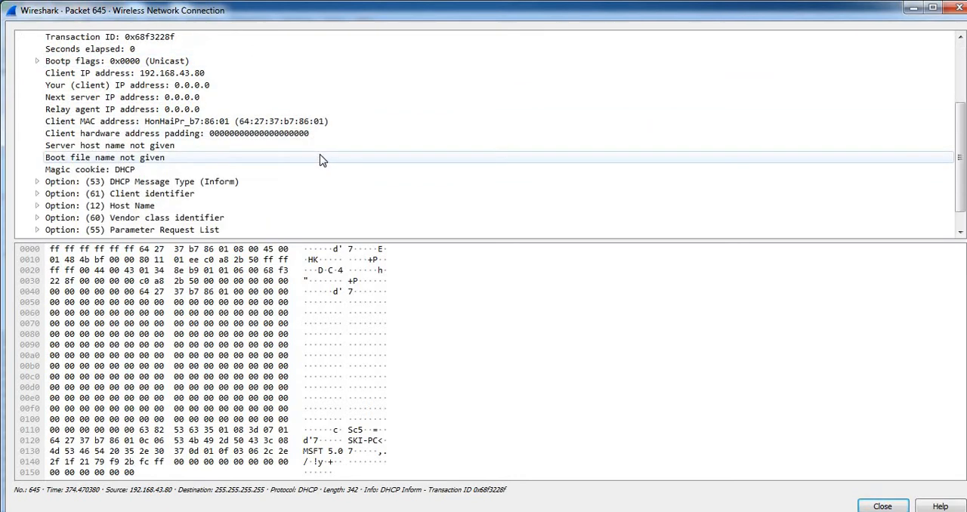
{"action": "scroll", "coordinate": [321, 160], "scroll_direction": "down", "scroll_amount": 1}
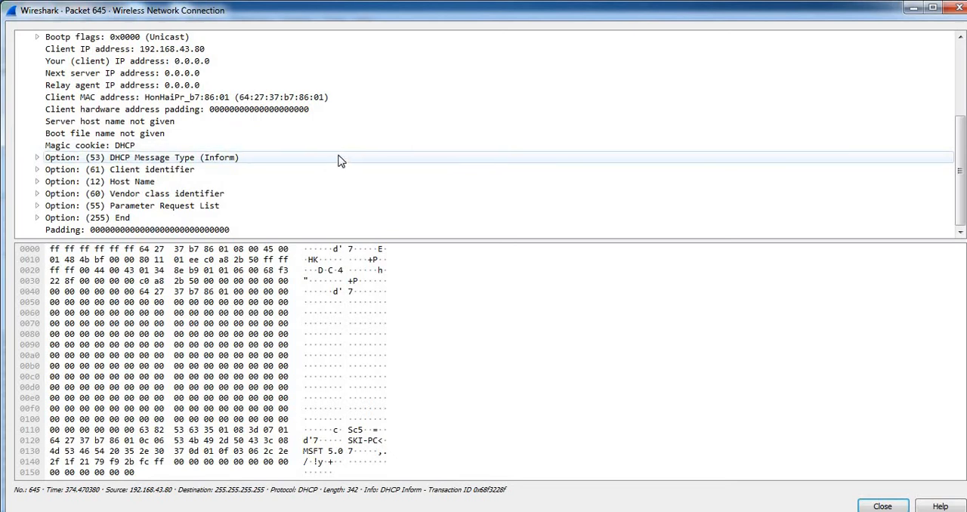
{"action": "scroll", "coordinate": [338, 161], "scroll_direction": "up", "scroll_amount": 2}
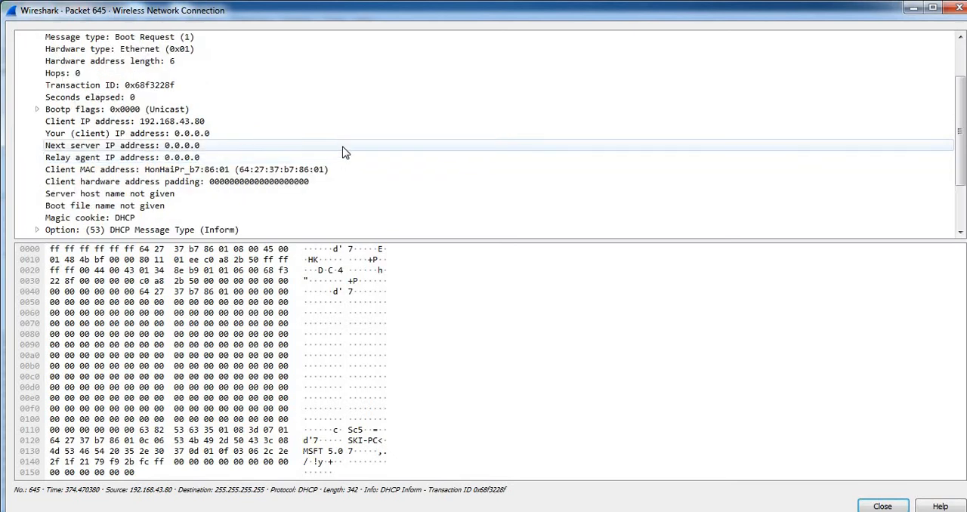
{"action": "left_click", "coordinate": [161, 122]}
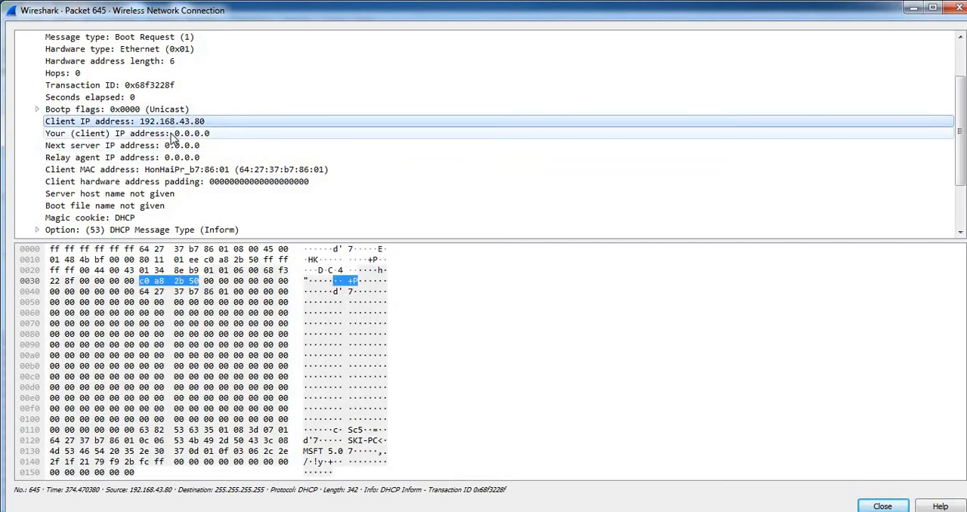
{"action": "left_click", "coordinate": [172, 135]}
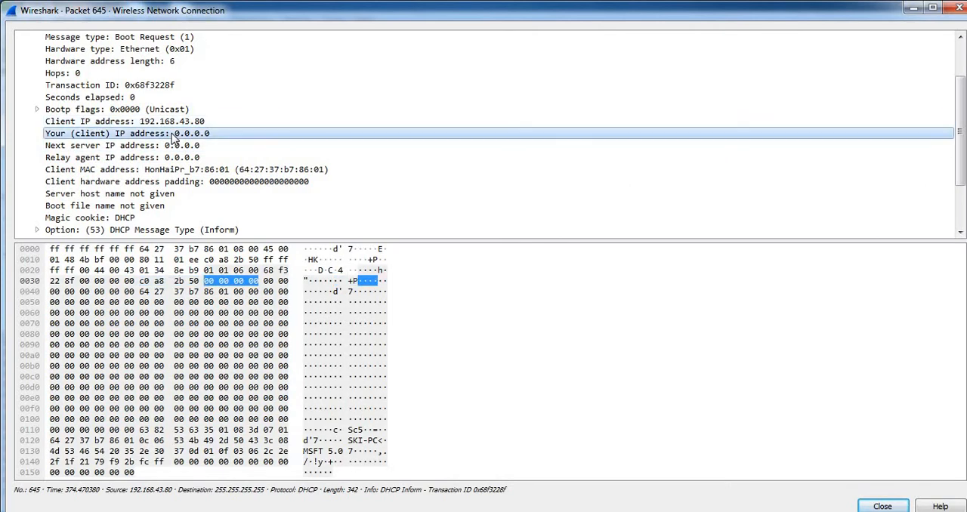
{"action": "left_click", "coordinate": [195, 171]}
Examine packet 645's client hardware address padding, server host name and boot file name fields, and close its window.
{"action": "scroll", "coordinate": [277, 144], "scroll_direction": "down", "scroll_amount": 2}
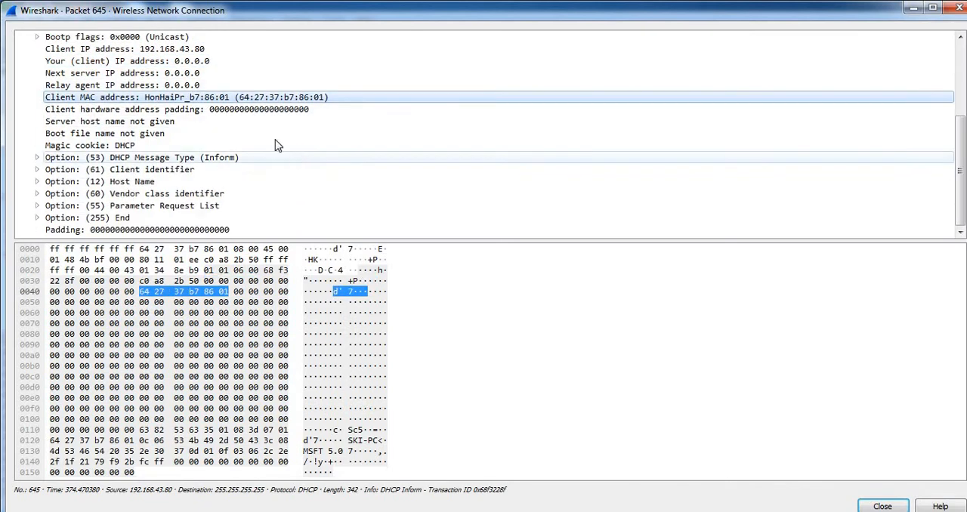
{"action": "left_click", "coordinate": [239, 114]}
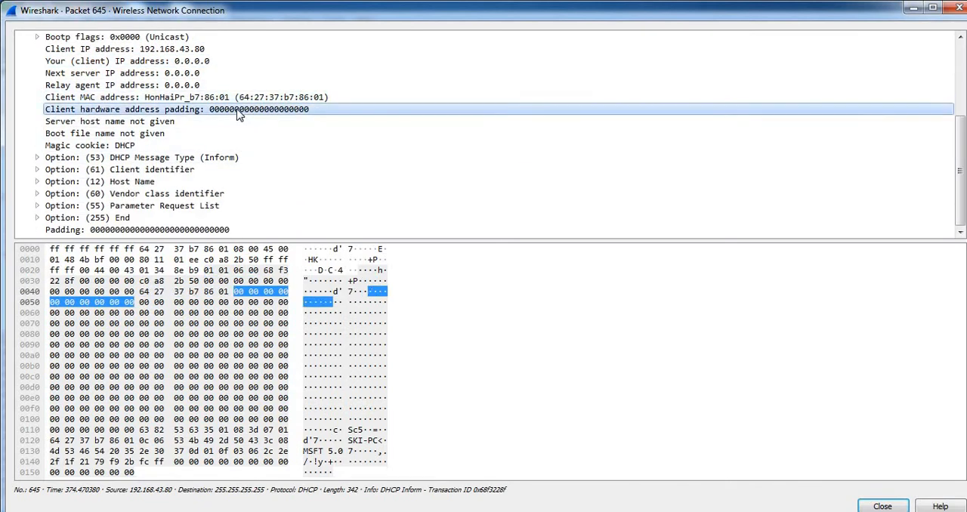
{"action": "left_click", "coordinate": [190, 124]}
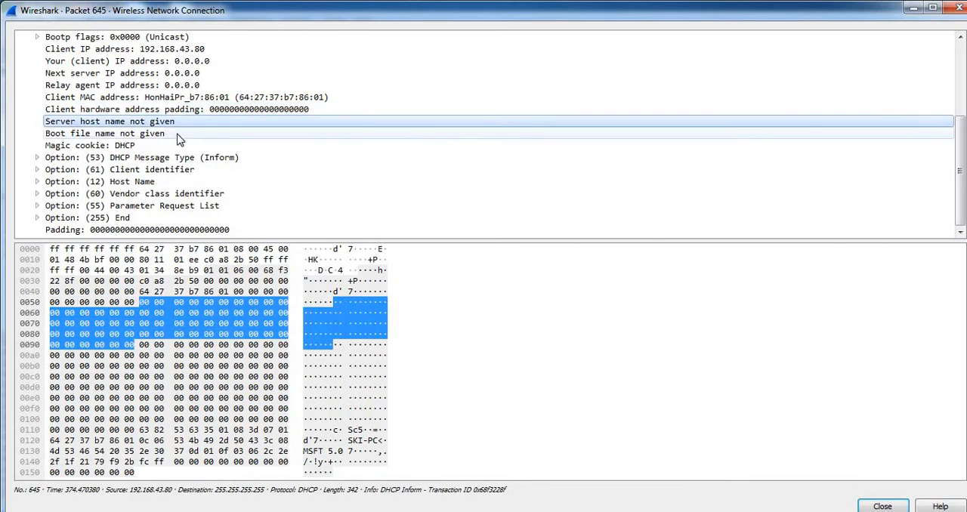
{"action": "left_click", "coordinate": [179, 134]}
{"action": "scroll", "coordinate": [255, 158], "scroll_direction": "up", "scroll_amount": 4}
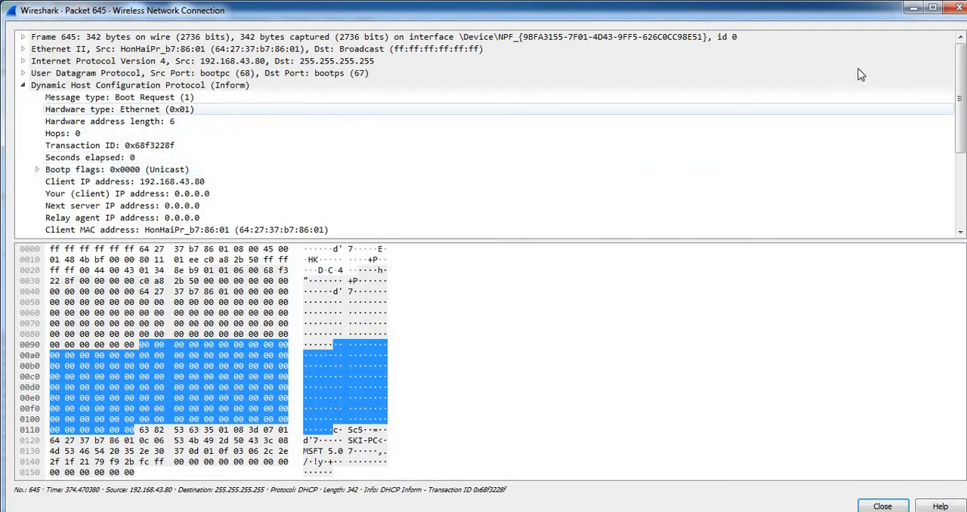
{"action": "left_click", "coordinate": [960, 9]}
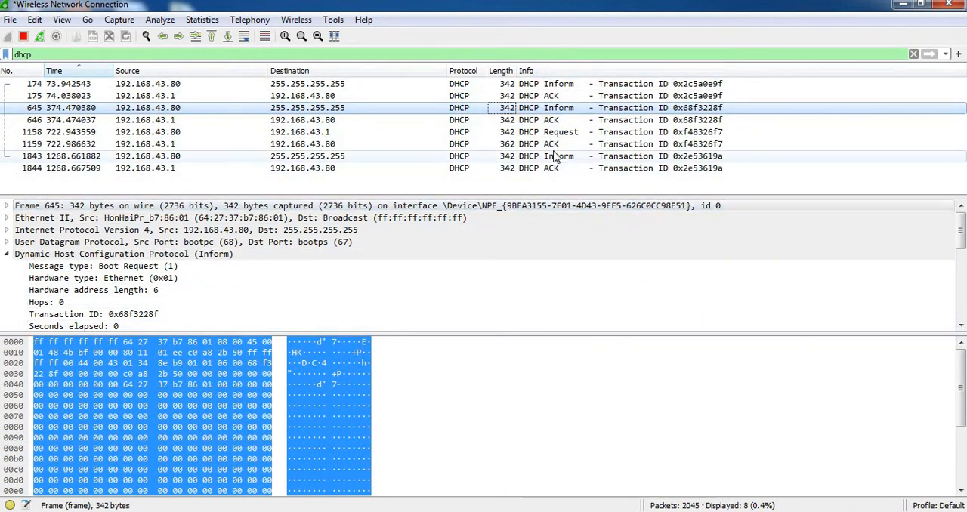
Replace the dhcp display filter with ftp and apply it to the packet list.
{"action": "left_click", "coordinate": [73, 53]}
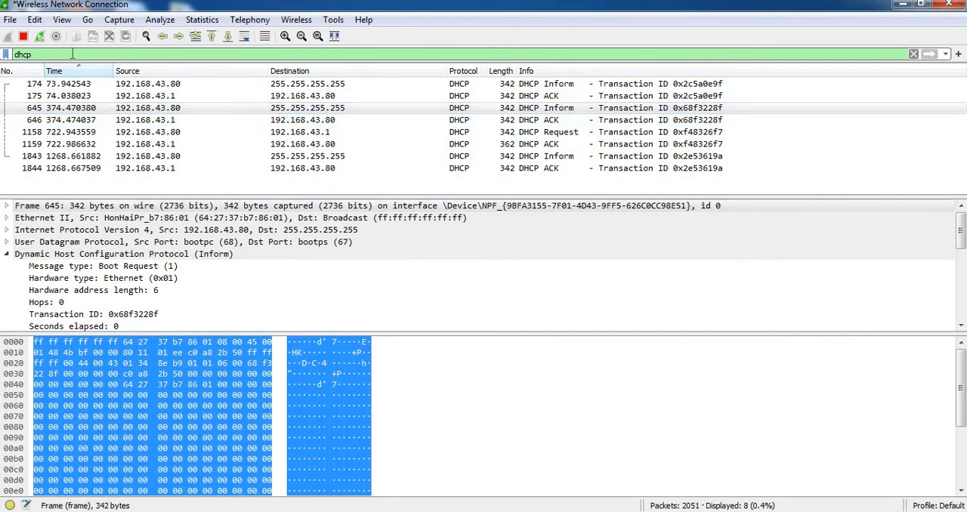
{"action": "key", "text": "BackSpace"}
{"action": "key", "text": "BackSpace"}
{"action": "key", "text": "BackSpace"}
{"action": "key", "text": "BackSpace"}
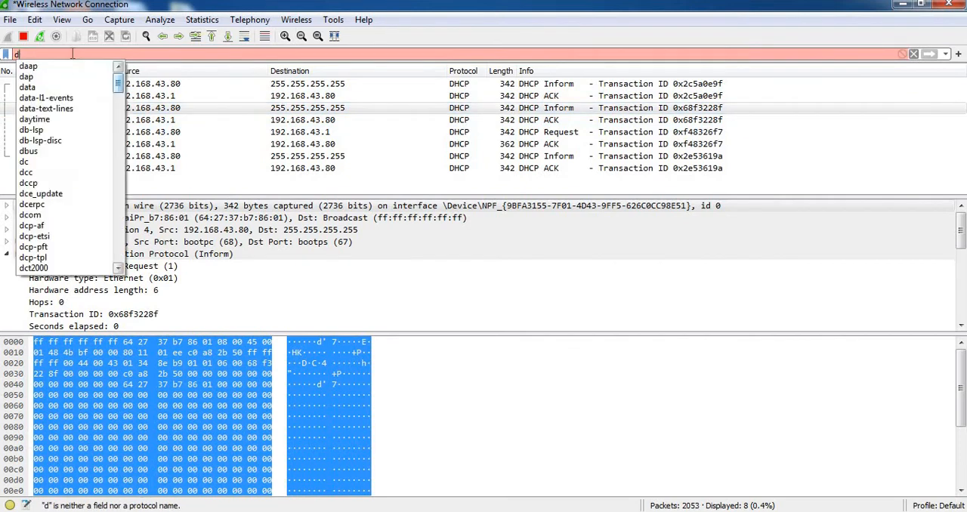
{"action": "type", "text": "ftp"}
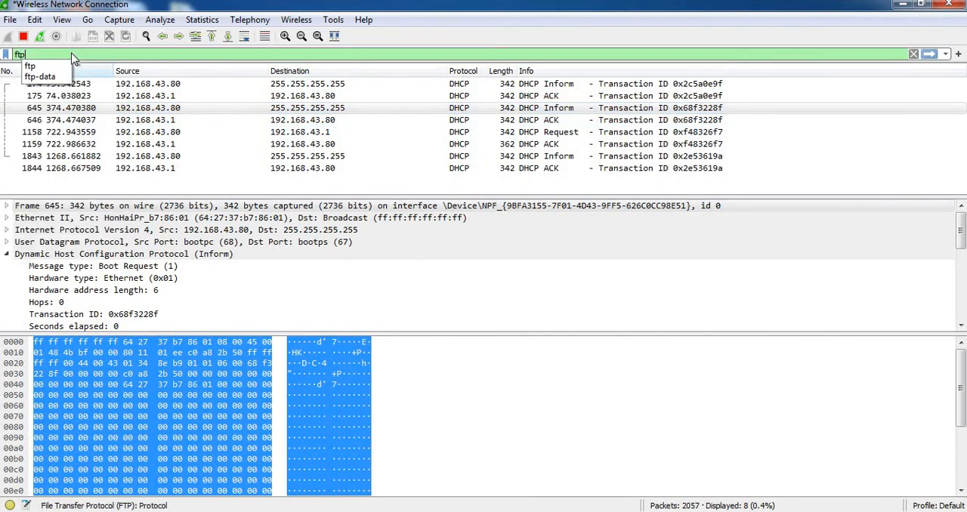
{"action": "key", "text": "BackSpace"}
{"action": "key", "text": "BackSpace"}
{"action": "key", "text": "BackSpace"}
{"action": "key", "text": "Return"}
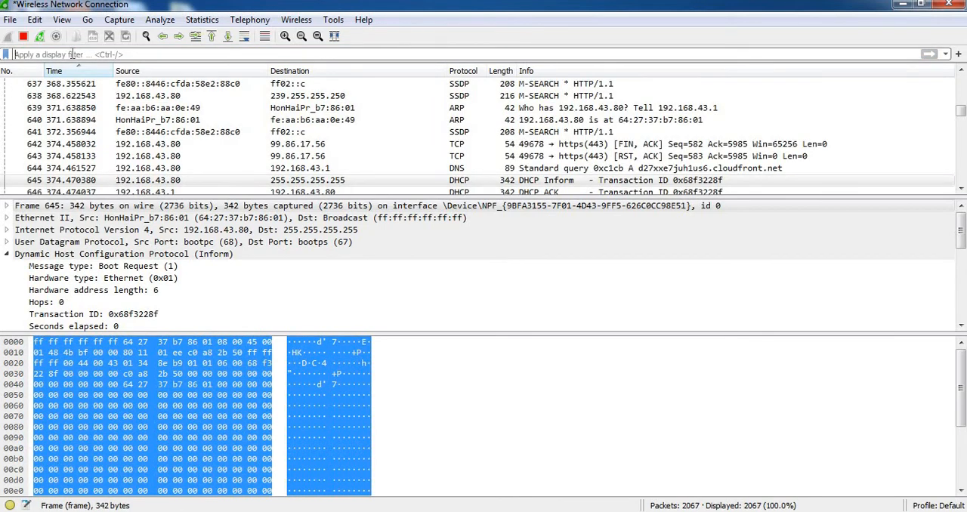
{"action": "type", "text": "ftp"}
{"action": "key", "text": "Return"}
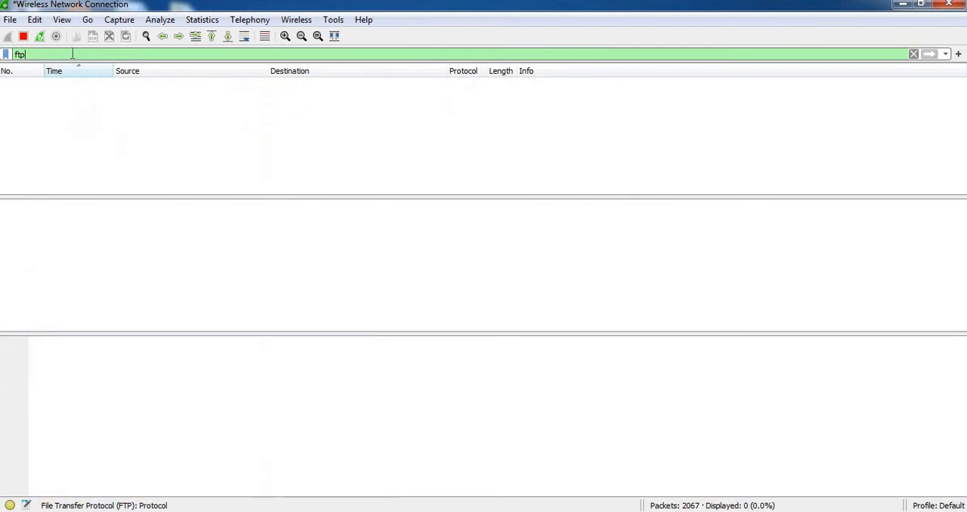
Replace the ftp display filter with snmp and apply it to the packet list.
{"action": "key", "text": "BackSpace"}
{"action": "key", "text": "BackSpace"}
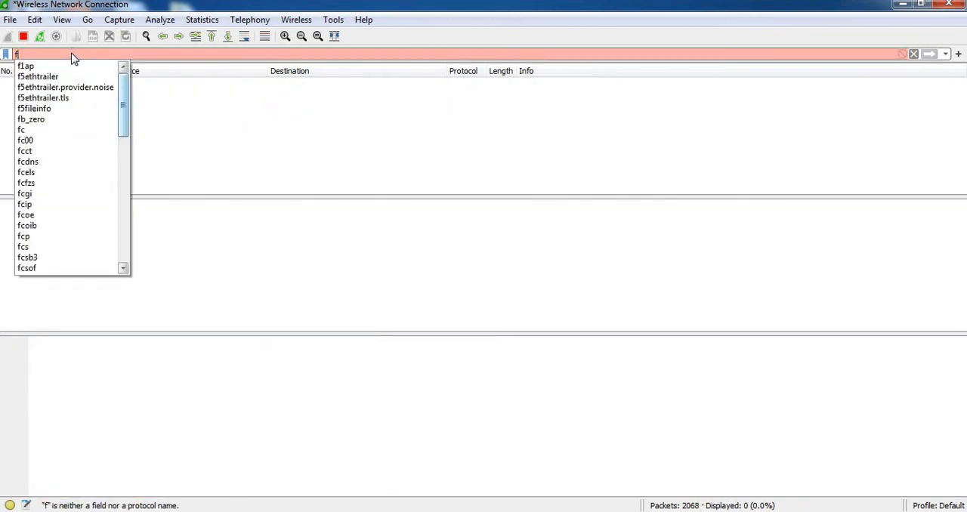
{"action": "key", "text": "BackSpace"}
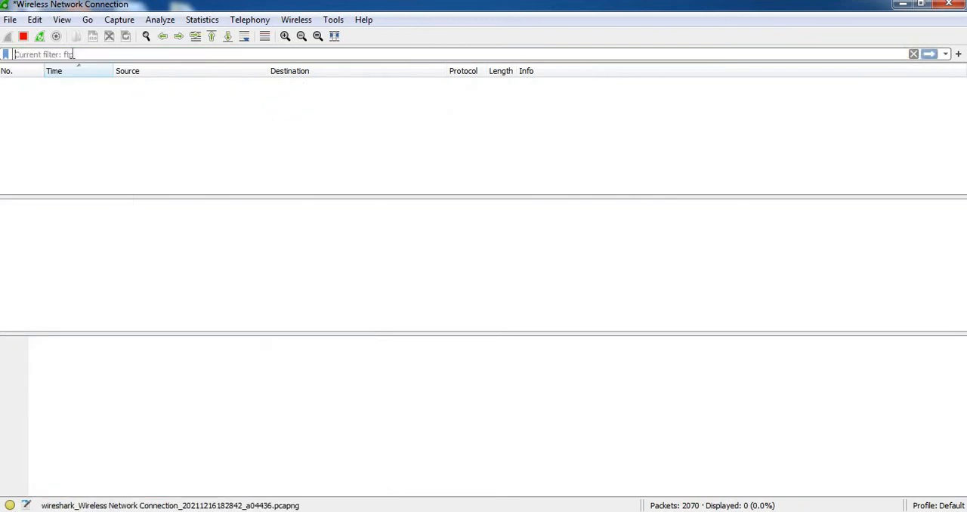
{"action": "type", "text": "snmp"}
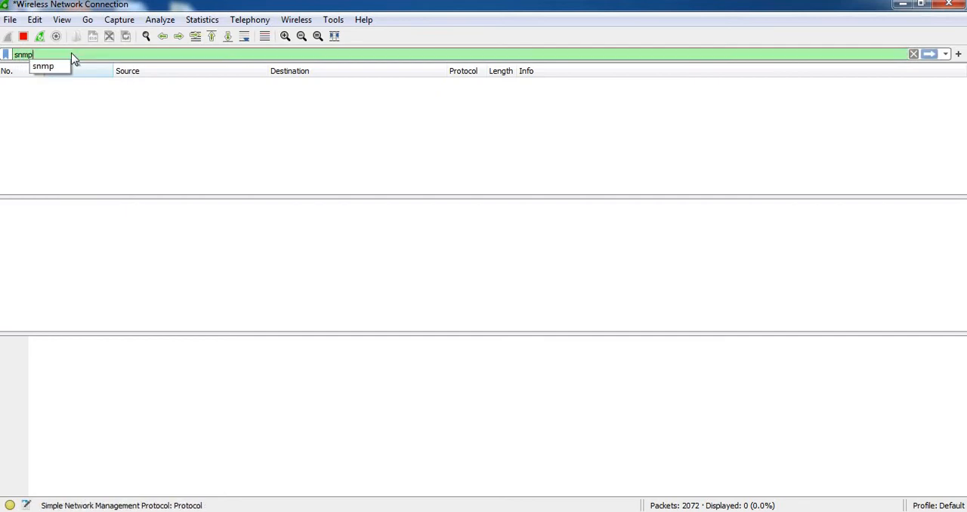
{"action": "key", "text": "BackSpace"}
{"action": "key", "text": "BackSpace"}
{"action": "key", "text": "BackSpace"}
{"action": "key", "text": "Return"}
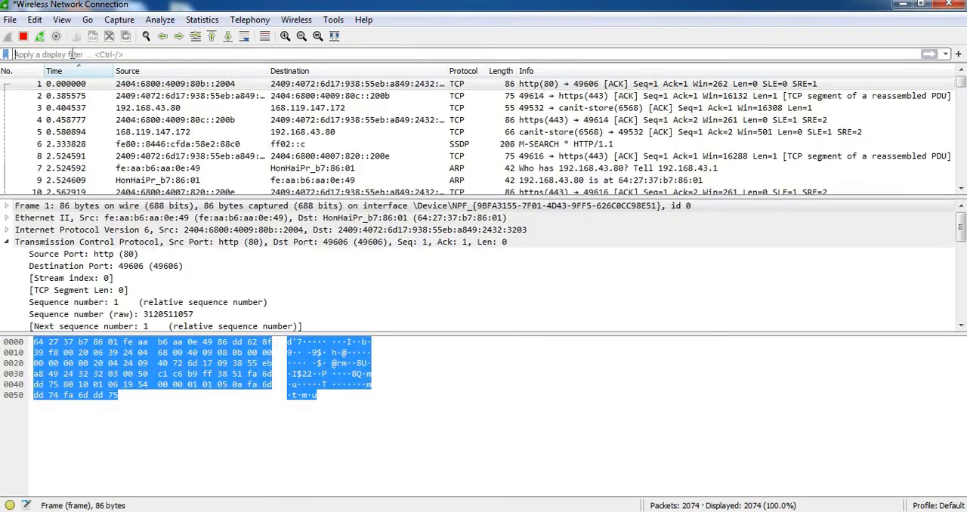
{"action": "type", "text": "snmp"}
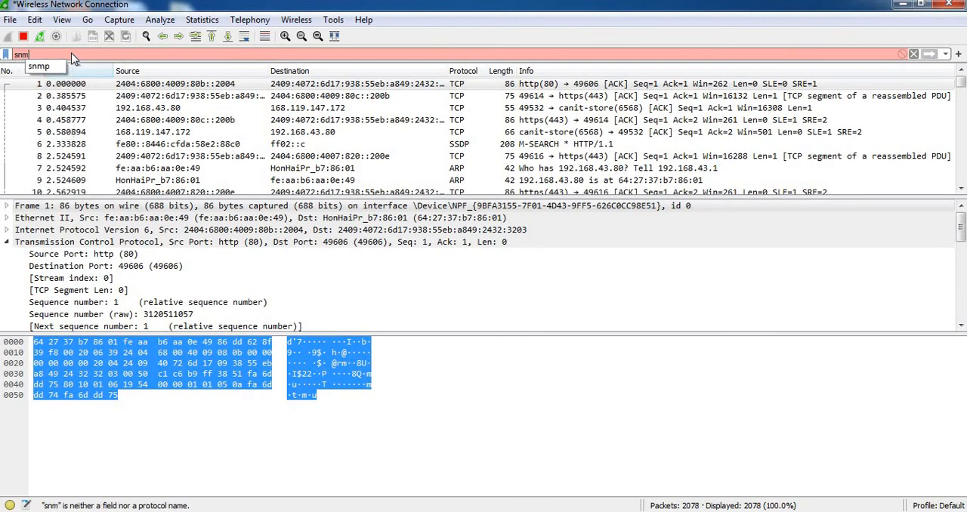
{"action": "key", "text": "Return"}
Clear the snmp display filter so that all captured packets are listed.
{"action": "key", "text": "BackSpace"}
{"action": "key", "text": "BackSpace"}
{"action": "key", "text": "BackSpace"}
{"action": "key", "text": "BackSpace"}
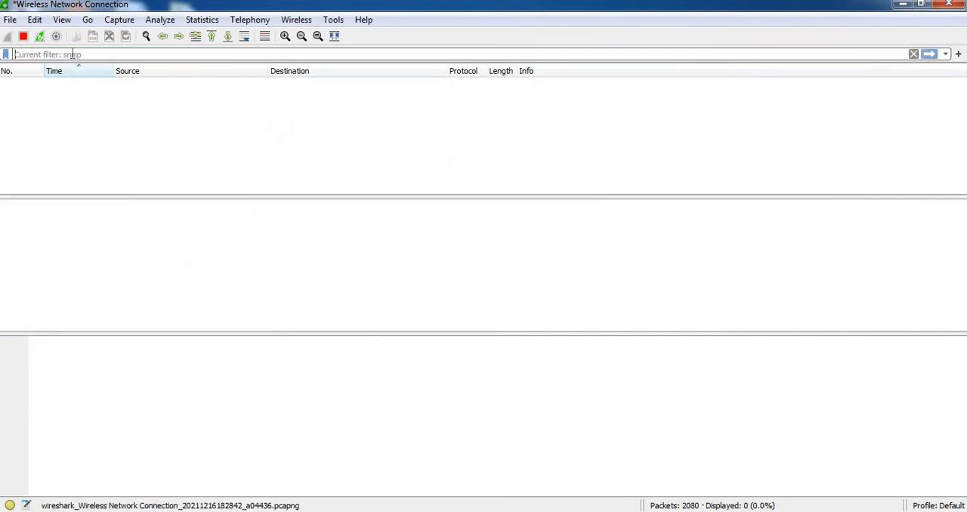
{"action": "key", "text": "Return"}
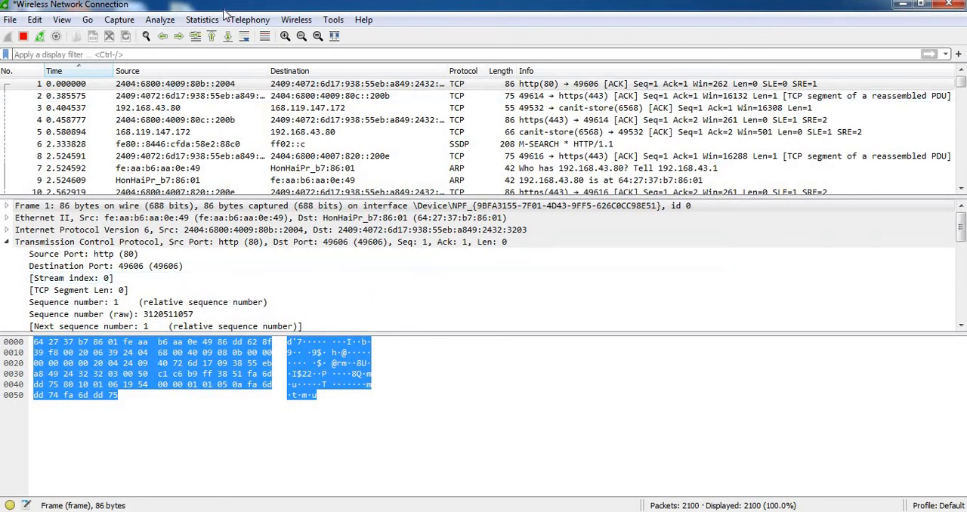
Stop the running wireless capture and view the last packets in the list.
{"action": "left_click", "coordinate": [119, 21]}
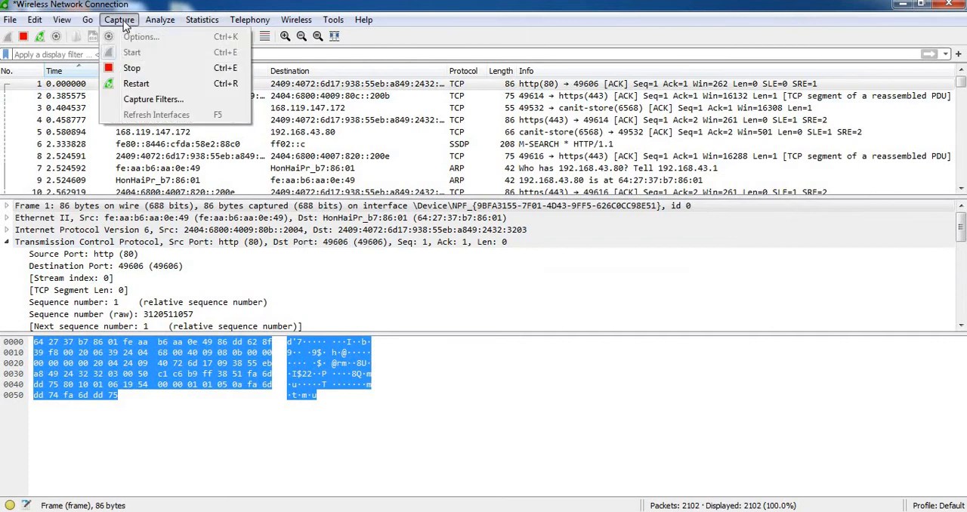
{"action": "left_click", "coordinate": [139, 73]}
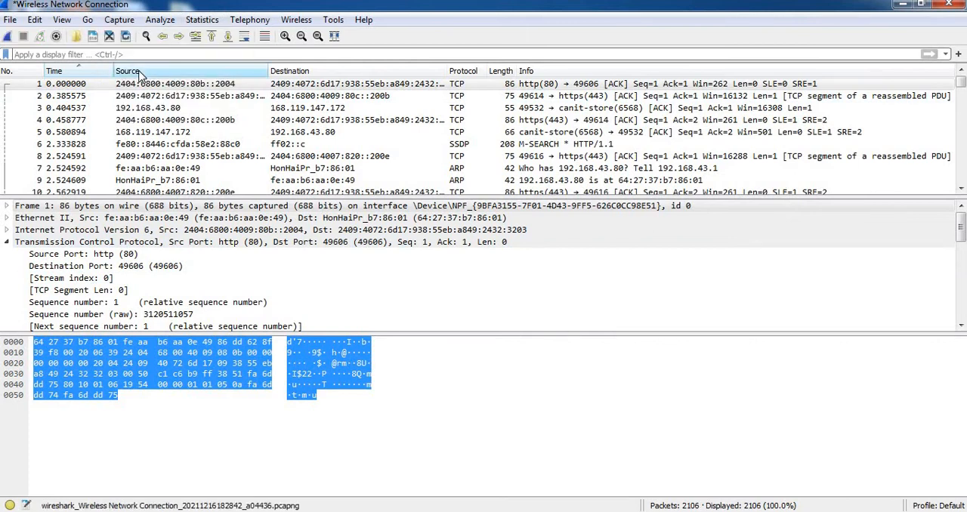
{"action": "left_click_drag", "start_coordinate": [960, 82], "coordinate": [960, 175]}
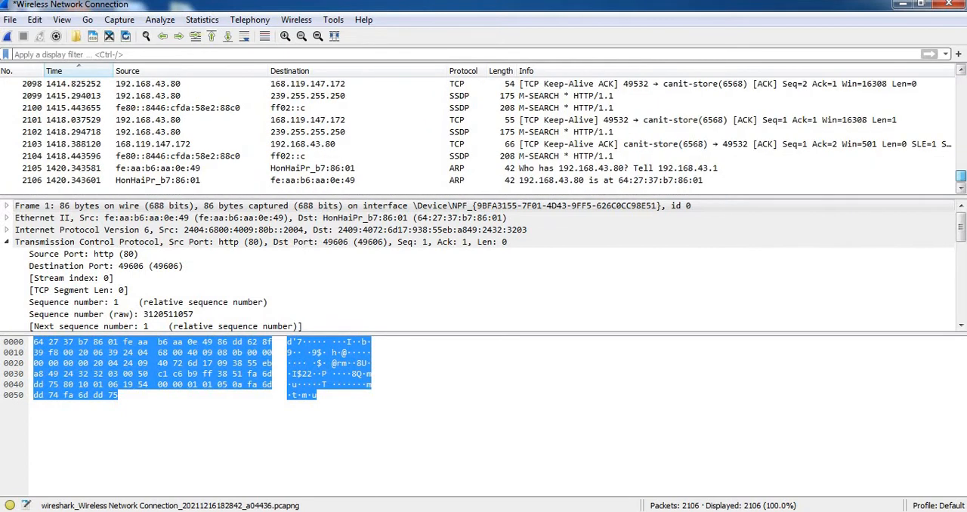
Look over the packet analysis commands and open the list of saved display filters.
{"action": "left_click", "coordinate": [159, 21]}
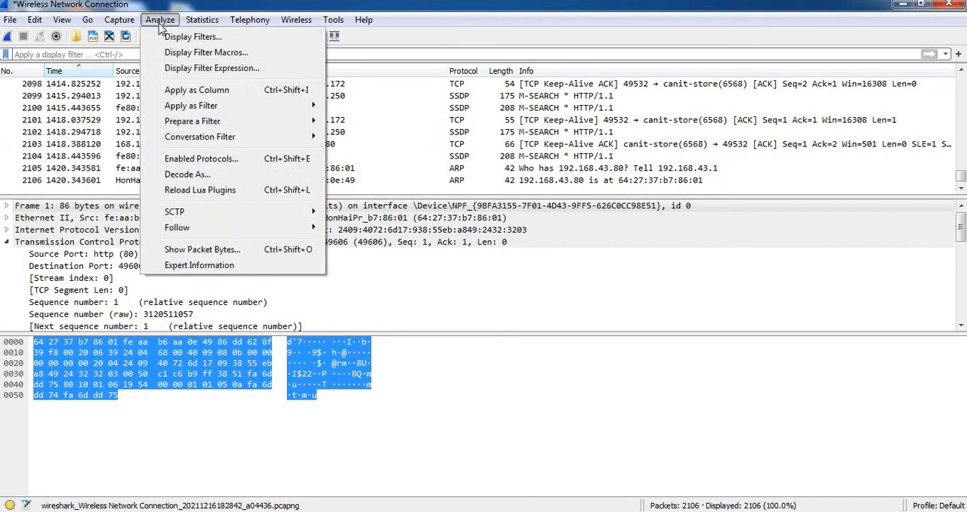
{"action": "mouse_move", "coordinate": [191, 31]}
{"action": "mouse_move", "coordinate": [155, 27]}
{"action": "mouse_move", "coordinate": [188, 112]}
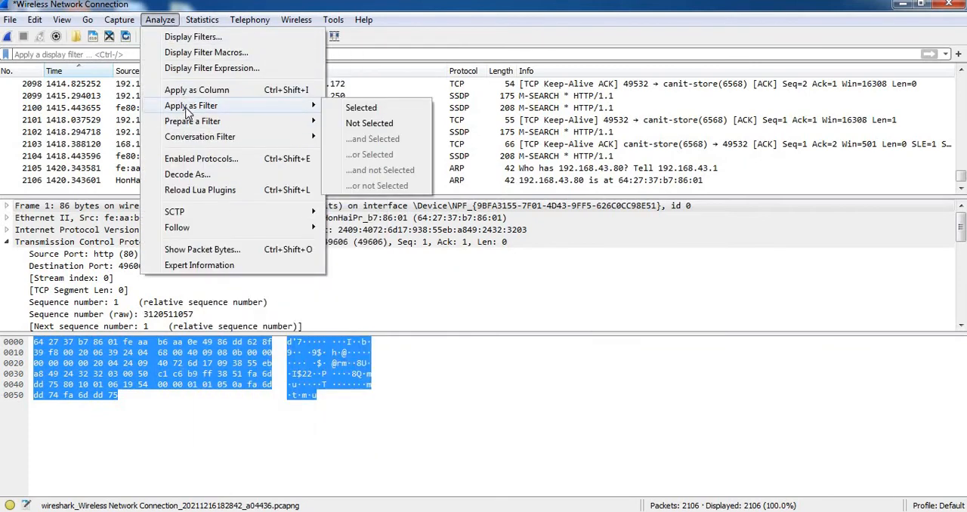
{"action": "left_click", "coordinate": [216, 38]}
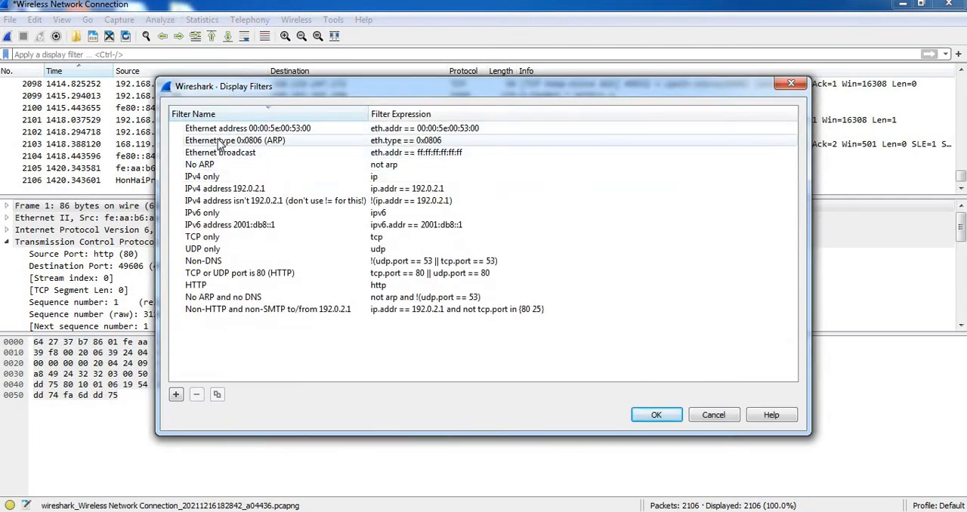
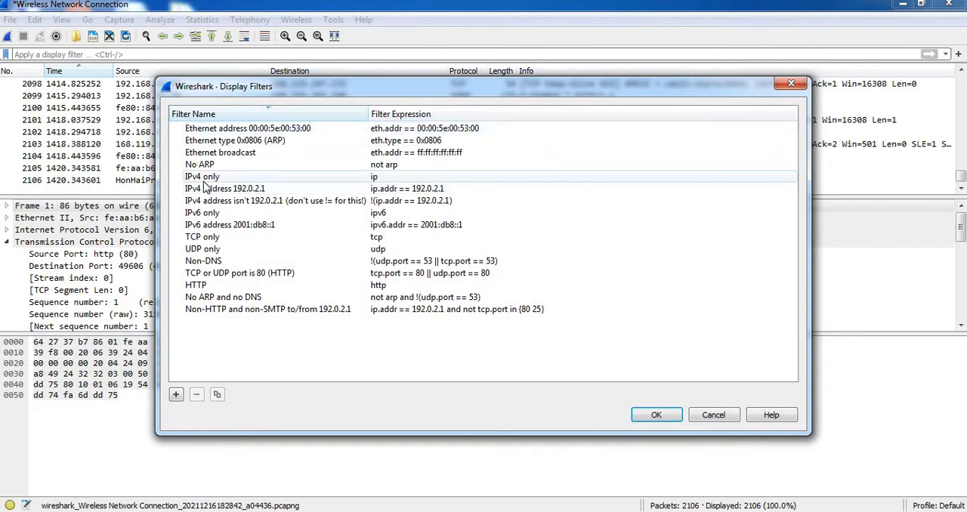
Review the saved IPv4 only, Non-DNS and UDP only display filters, and close the list without applying any.
{"action": "left_click", "coordinate": [390, 180]}
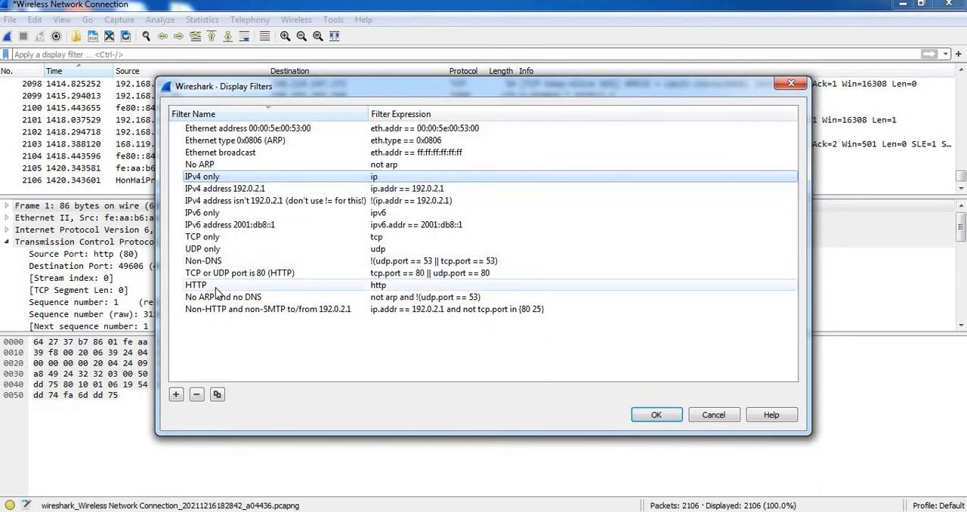
{"action": "left_click", "coordinate": [227, 262]}
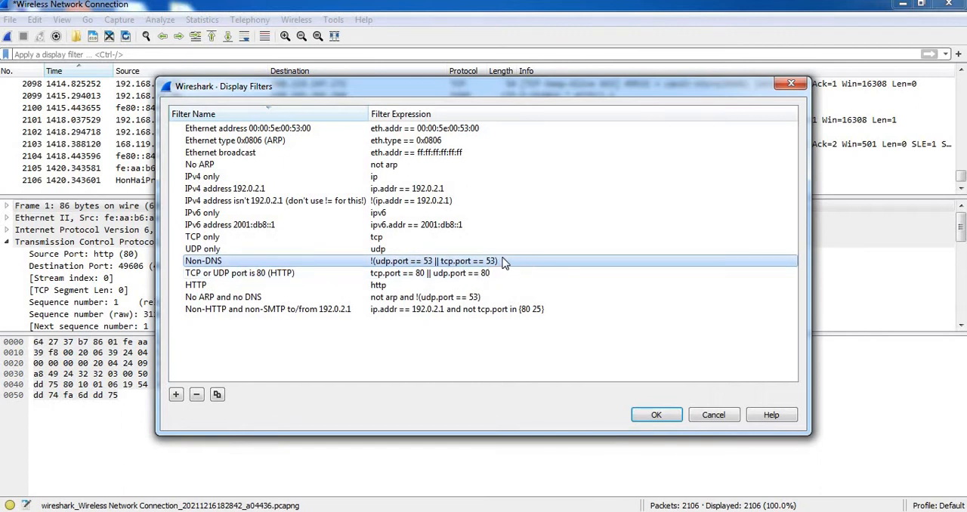
{"action": "left_click", "coordinate": [390, 252]}
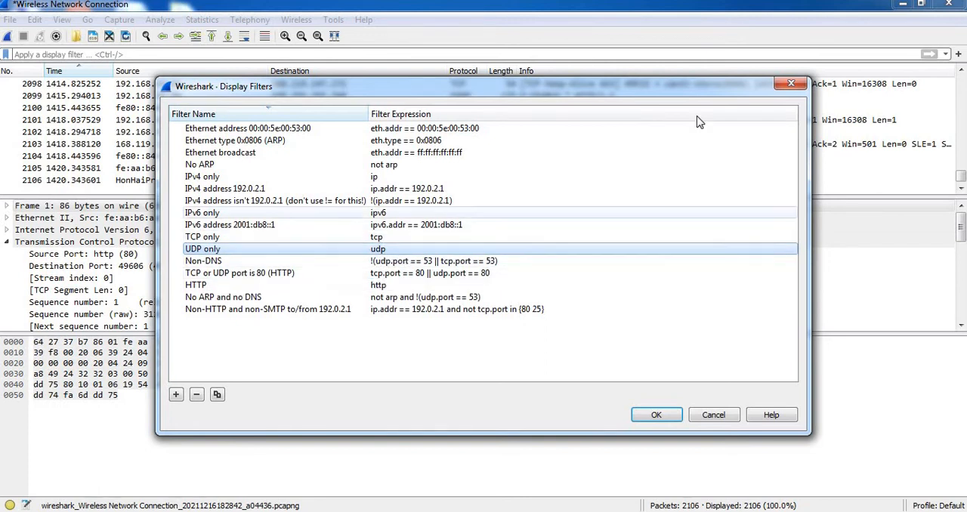
{"action": "left_click", "coordinate": [791, 85]}
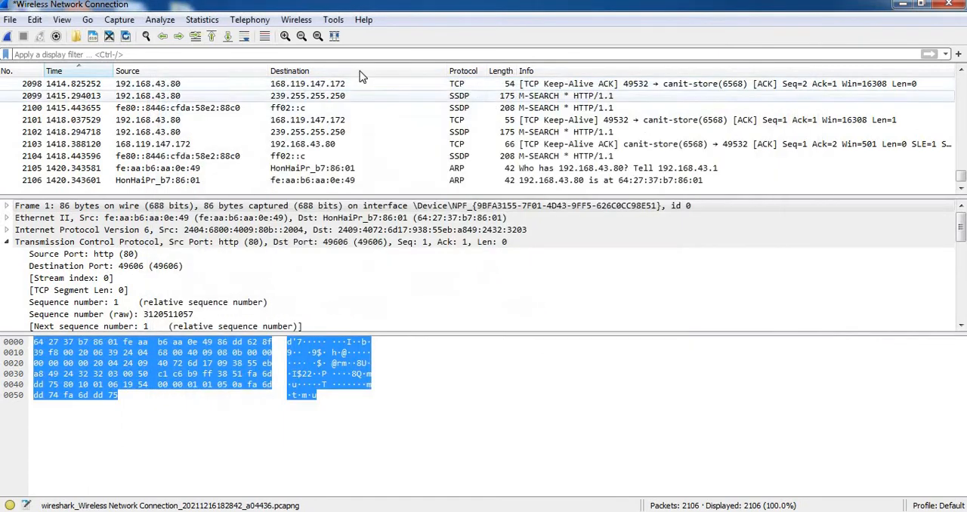
View the capture's resolved host addresses and close the list.
{"action": "left_click", "coordinate": [202, 20]}
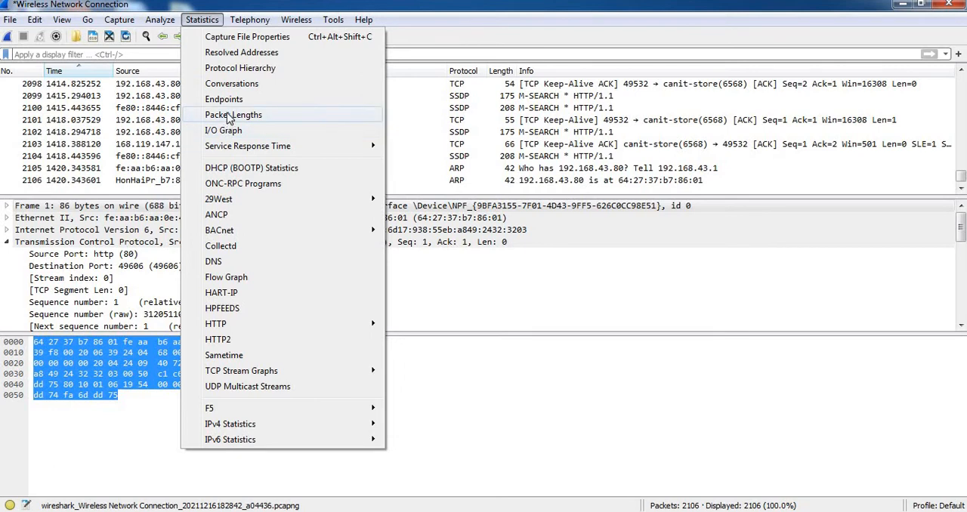
{"action": "left_click", "coordinate": [232, 53]}
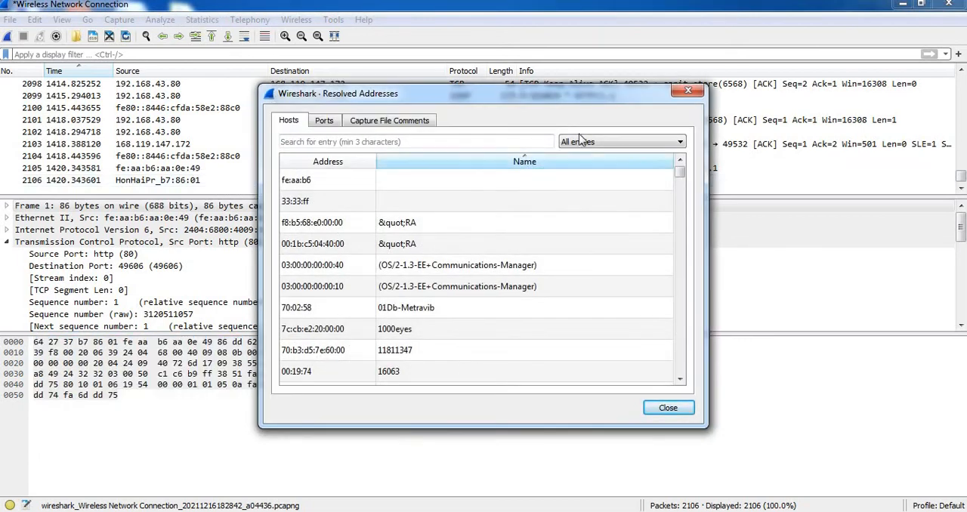
{"action": "left_click", "coordinate": [696, 97]}
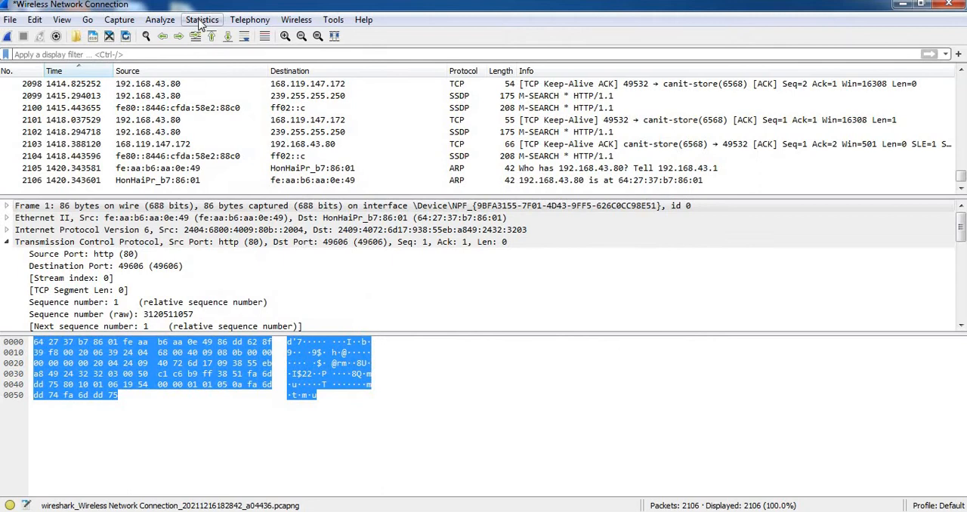
Show the Protocol Hierarchy statistics for the capture in a maximized window.
{"action": "left_click", "coordinate": [202, 20]}
{"action": "left_click", "coordinate": [219, 68]}
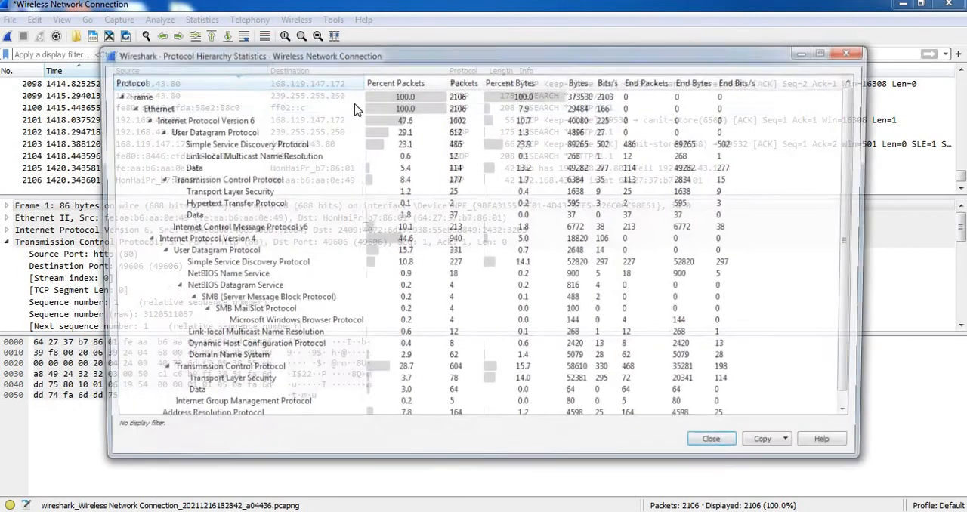
{"action": "left_click", "coordinate": [829, 56]}
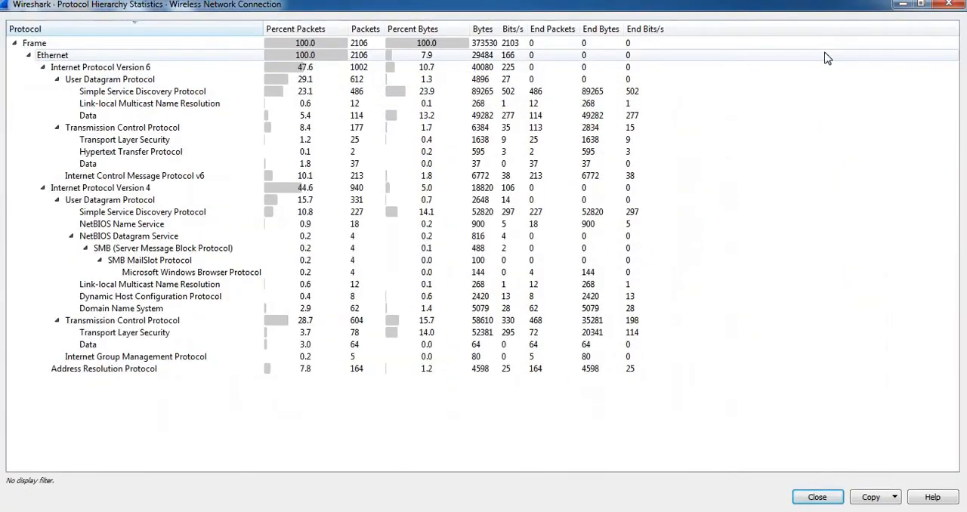
Collapse the IPv6 and IPv4 branches under Ethernet and compare the IPv6, IPv4 and ARP statistics.
{"action": "left_click", "coordinate": [28, 56]}
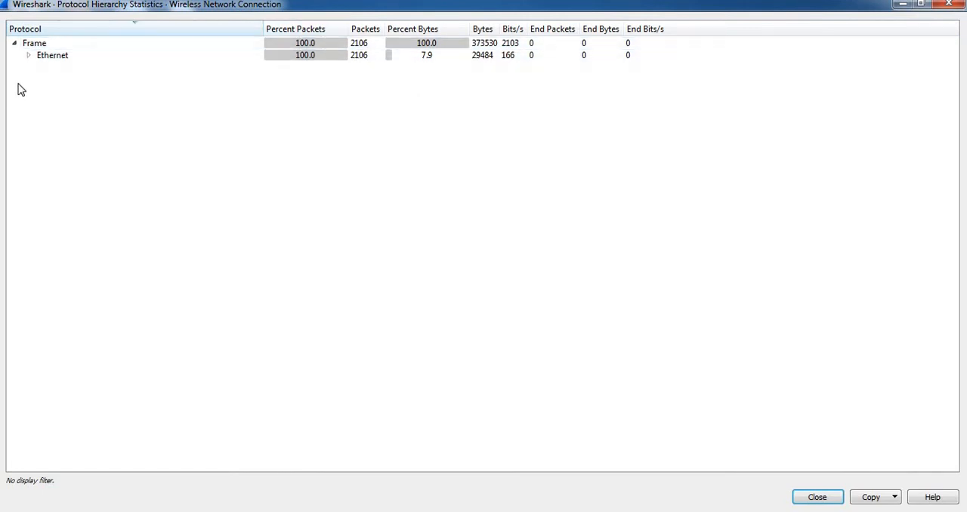
{"action": "left_click", "coordinate": [28, 57]}
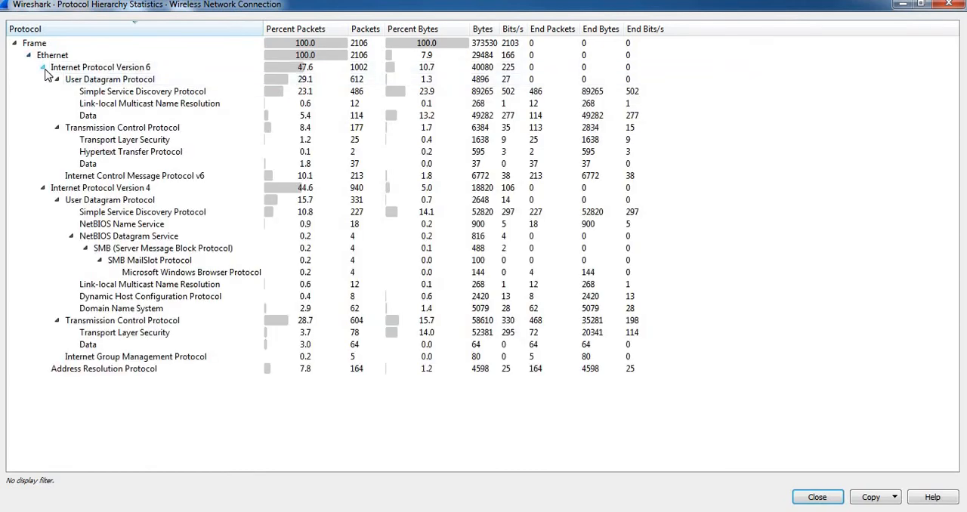
{"action": "left_click", "coordinate": [43, 67]}
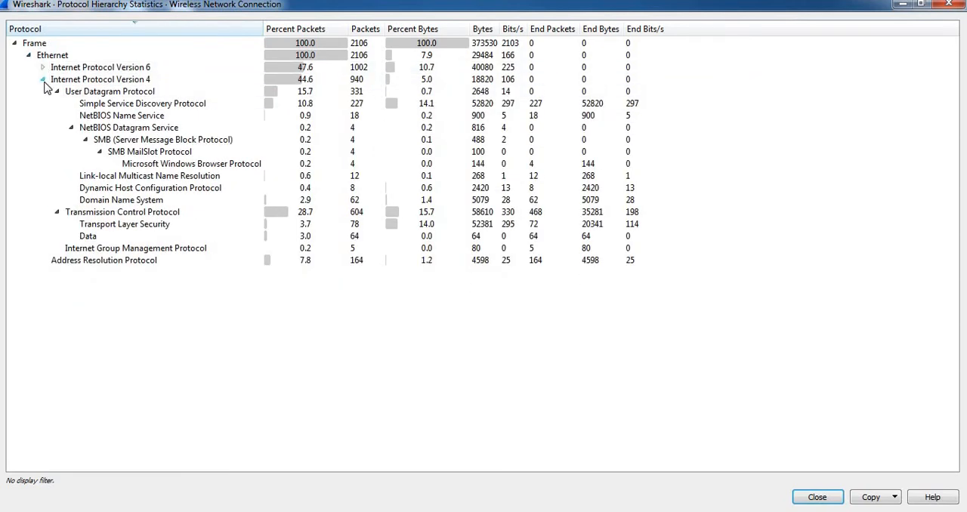
{"action": "left_click", "coordinate": [43, 79]}
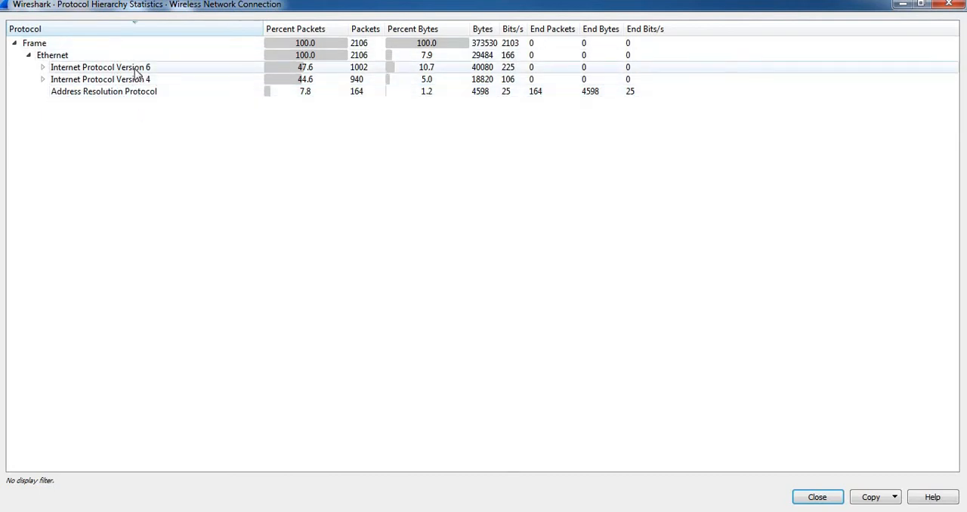
{"action": "left_click", "coordinate": [303, 69]}
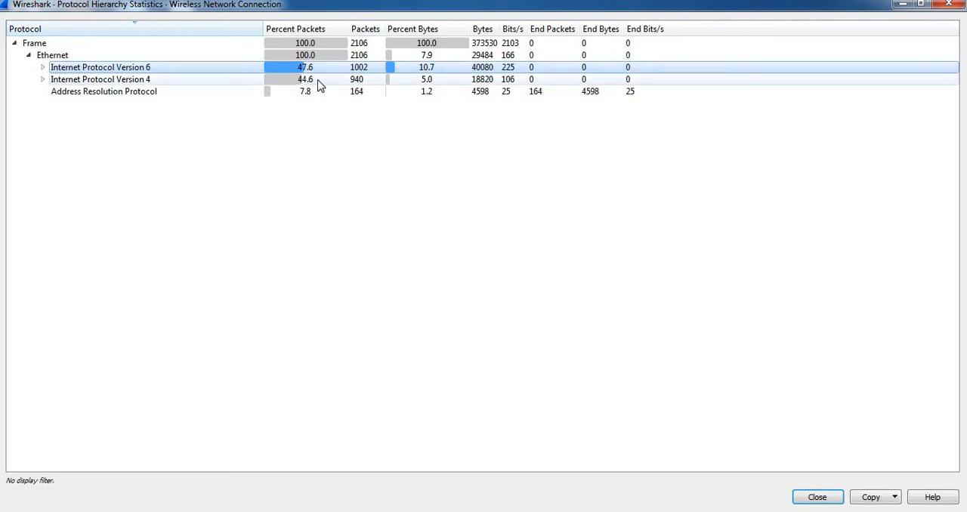
{"action": "left_click", "coordinate": [319, 81]}
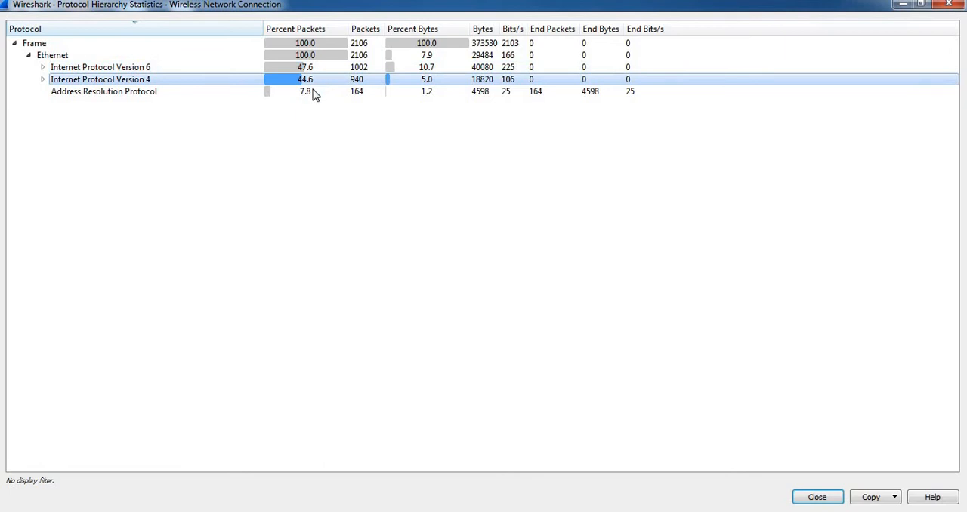
{"action": "left_click", "coordinate": [312, 94]}
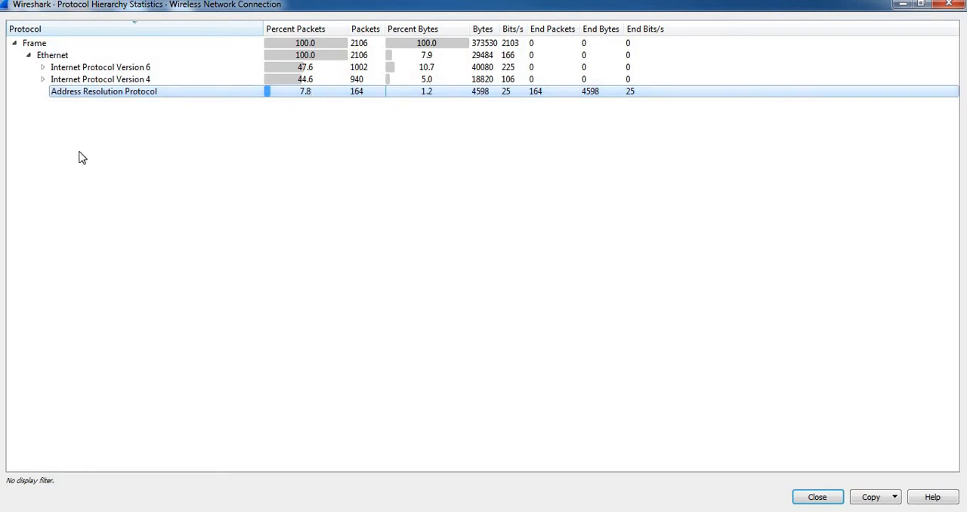
Expand the IPv6 branch, collapse its UDP and TCP entries, and examine the UDP, TCP and ICMPv6 statistics.
{"action": "left_click", "coordinate": [43, 68]}
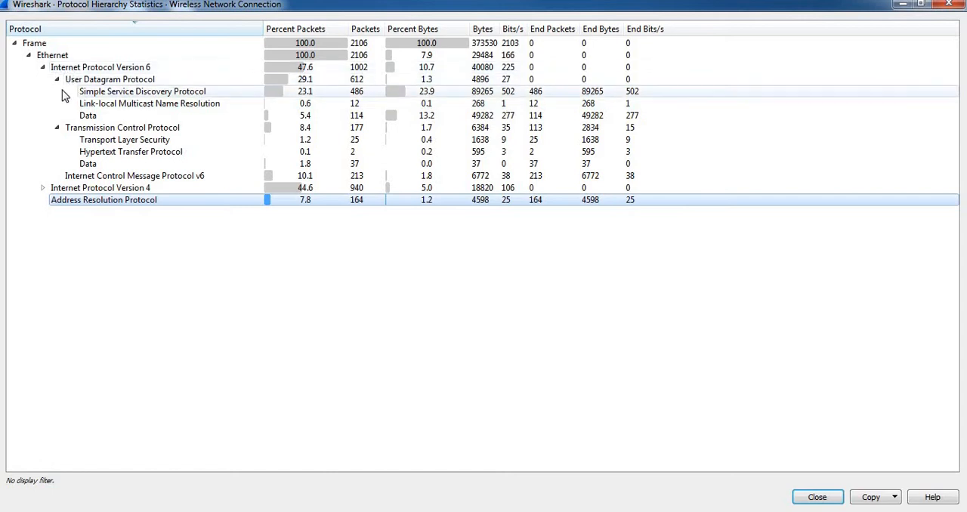
{"action": "left_click", "coordinate": [57, 79]}
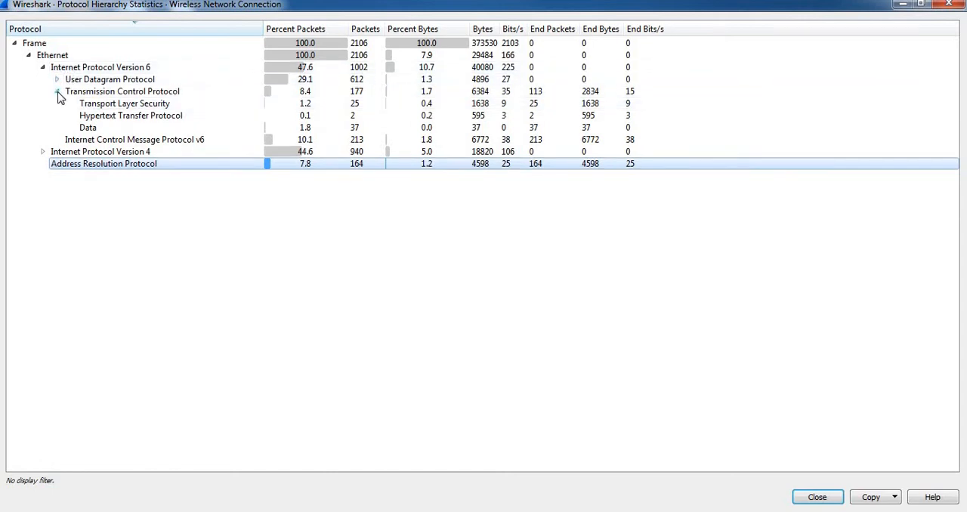
{"action": "left_click", "coordinate": [56, 91]}
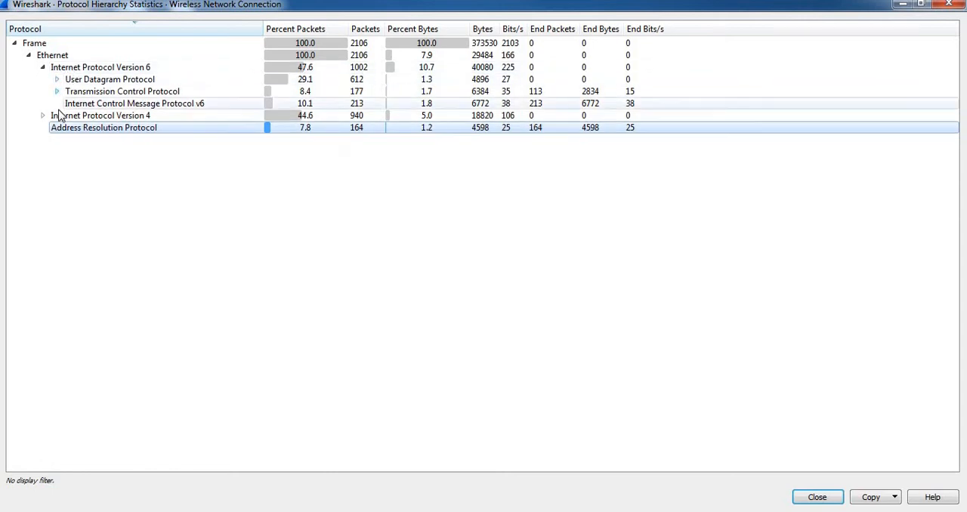
{"action": "left_click", "coordinate": [87, 82]}
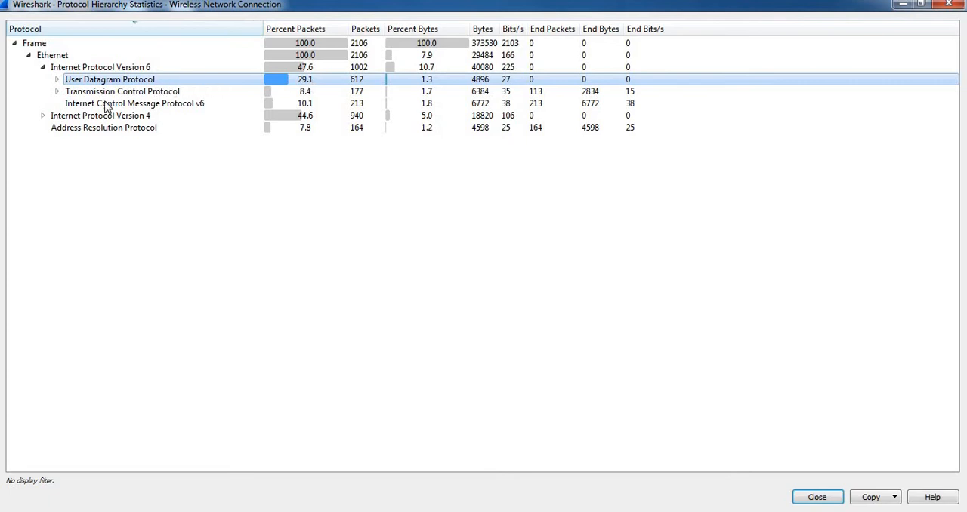
{"action": "left_click", "coordinate": [81, 92]}
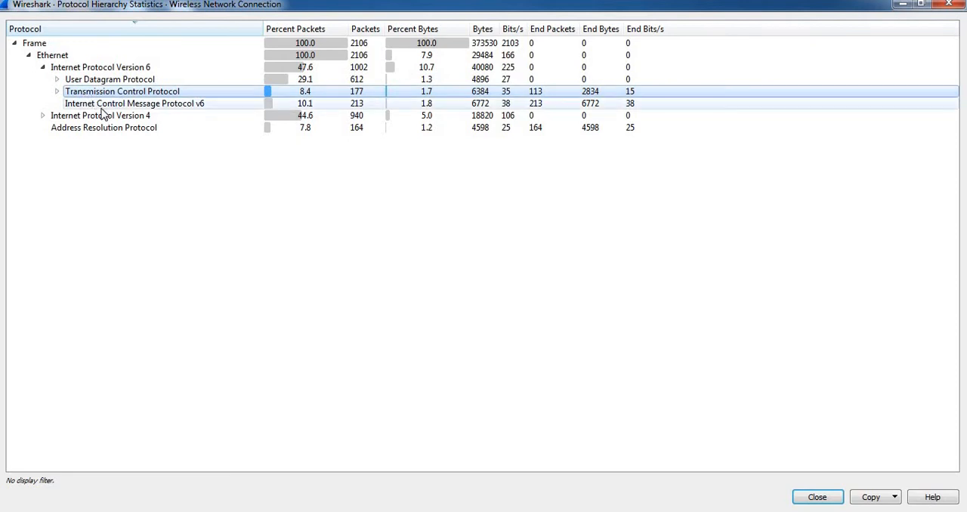
{"action": "left_click", "coordinate": [106, 106]}
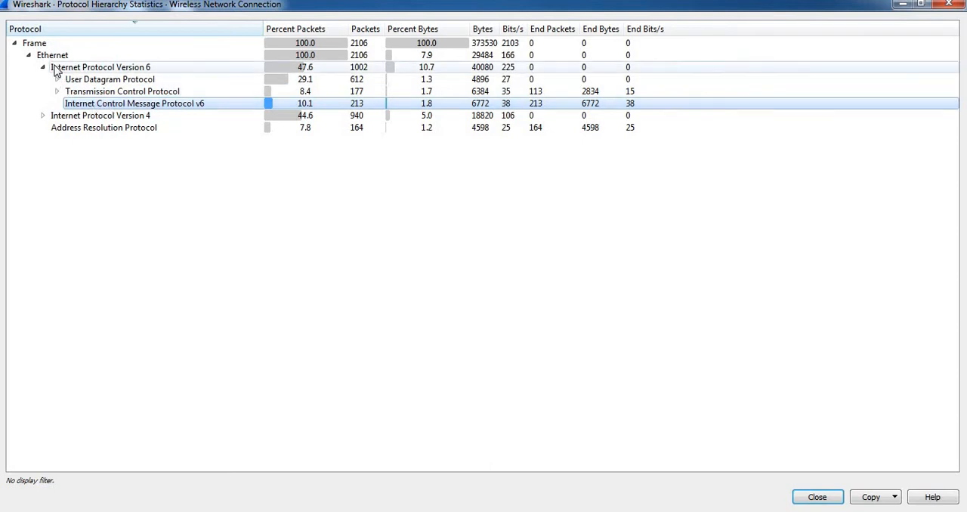
Expand the IPv4 branch, collapse its UDP entry, and examine its UDP, TCP, TLS, Data and IGMP statistics, plus the IPv6 and ARP rows.
{"action": "left_click", "coordinate": [43, 117]}
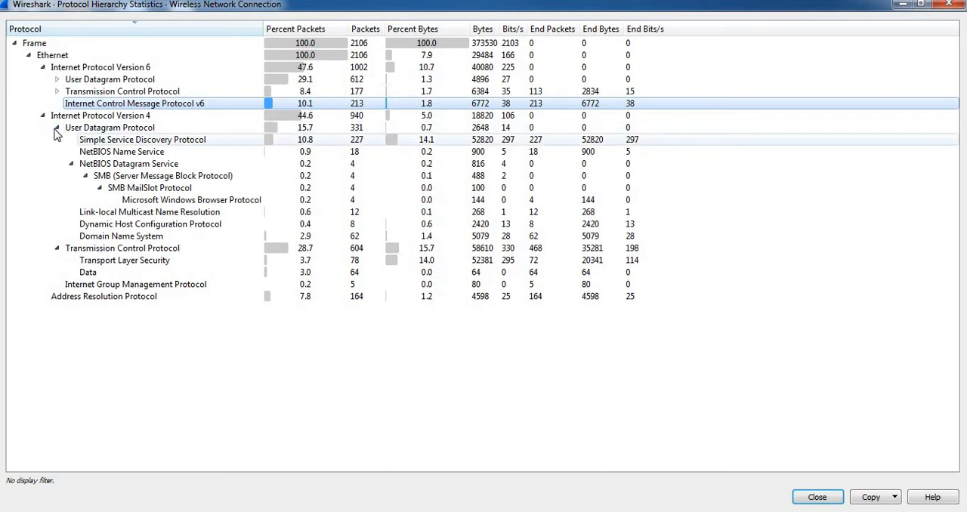
{"action": "left_click", "coordinate": [57, 128]}
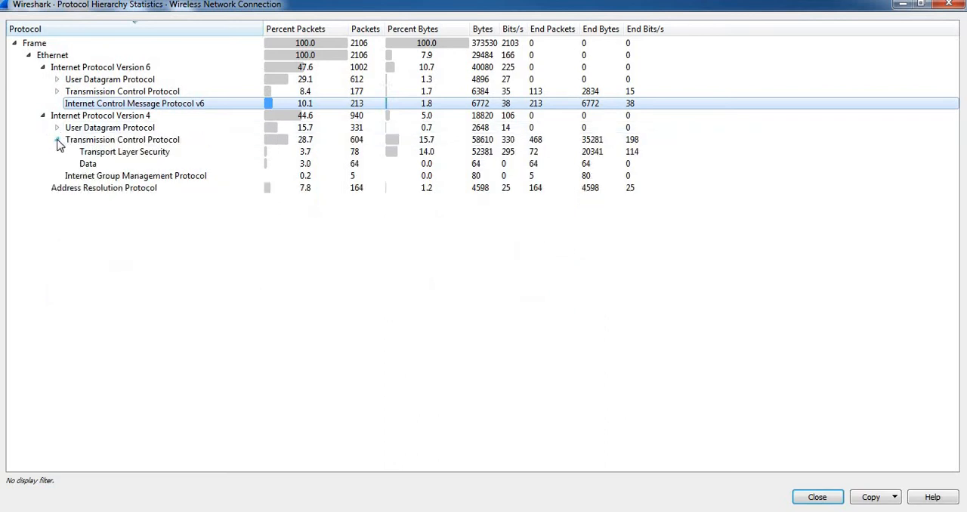
{"action": "left_click", "coordinate": [136, 130]}
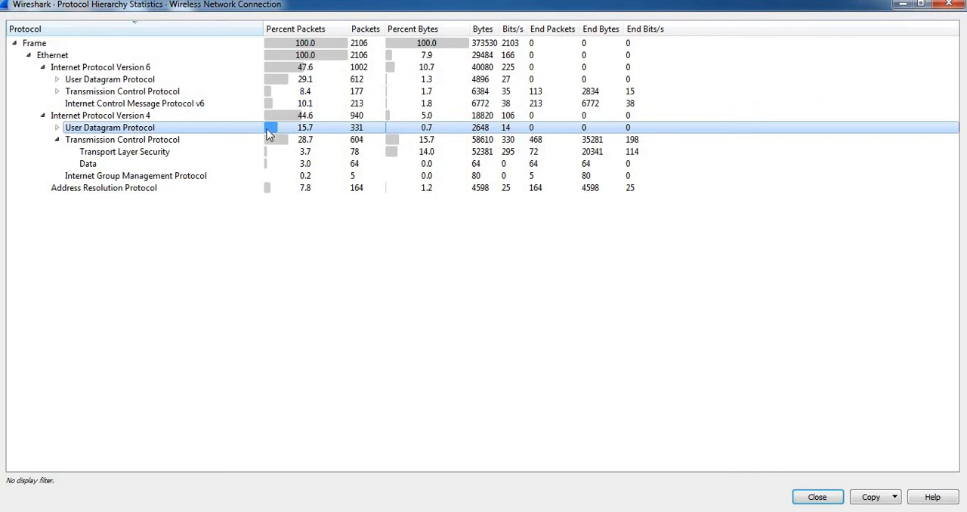
{"action": "left_click", "coordinate": [309, 142]}
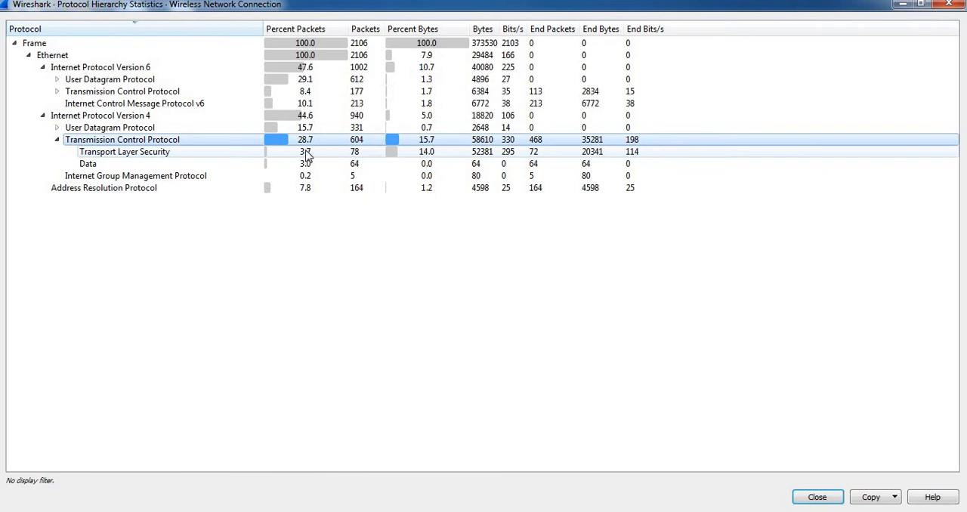
{"action": "left_click", "coordinate": [307, 155]}
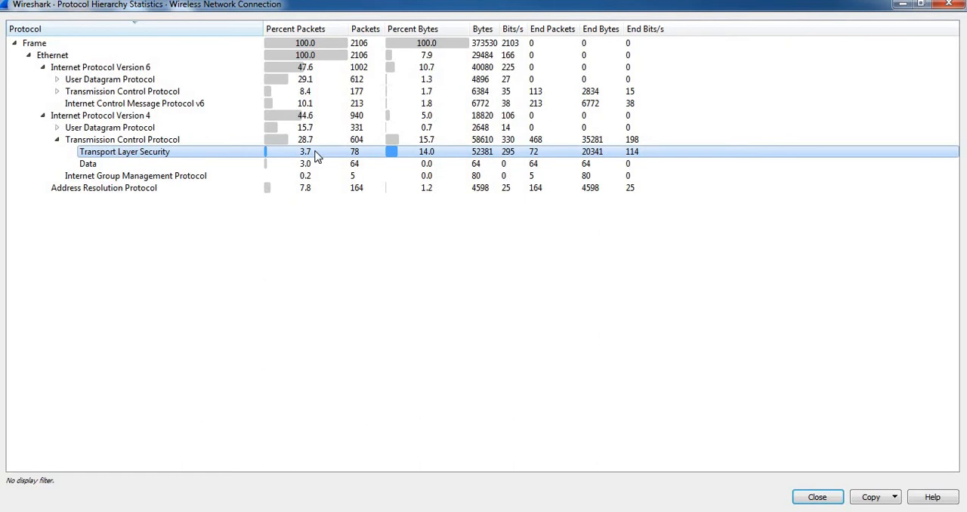
{"action": "left_click", "coordinate": [190, 166]}
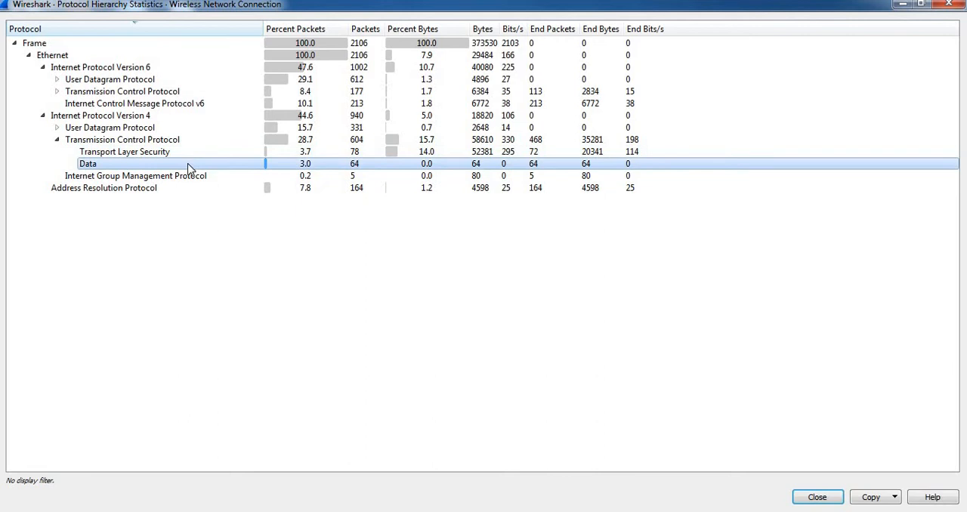
{"action": "left_click", "coordinate": [172, 177]}
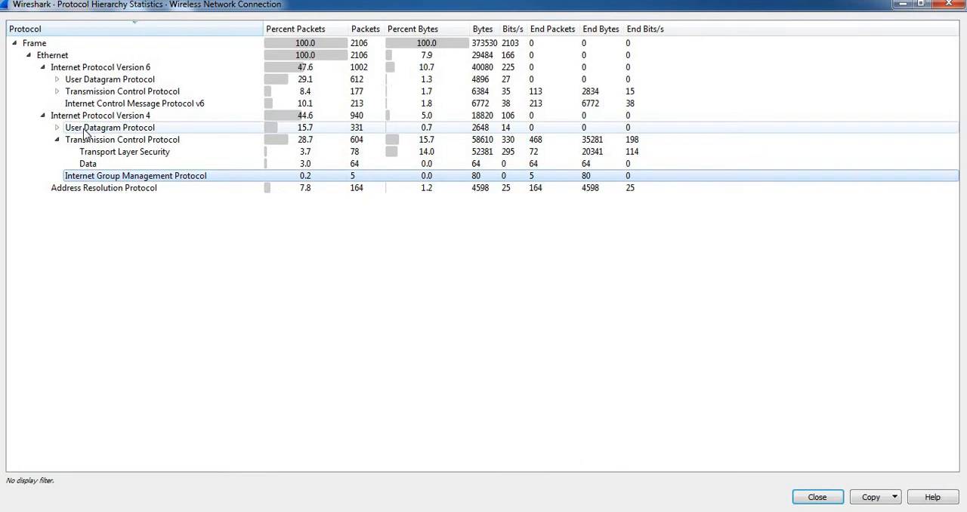
{"action": "left_click", "coordinate": [73, 69]}
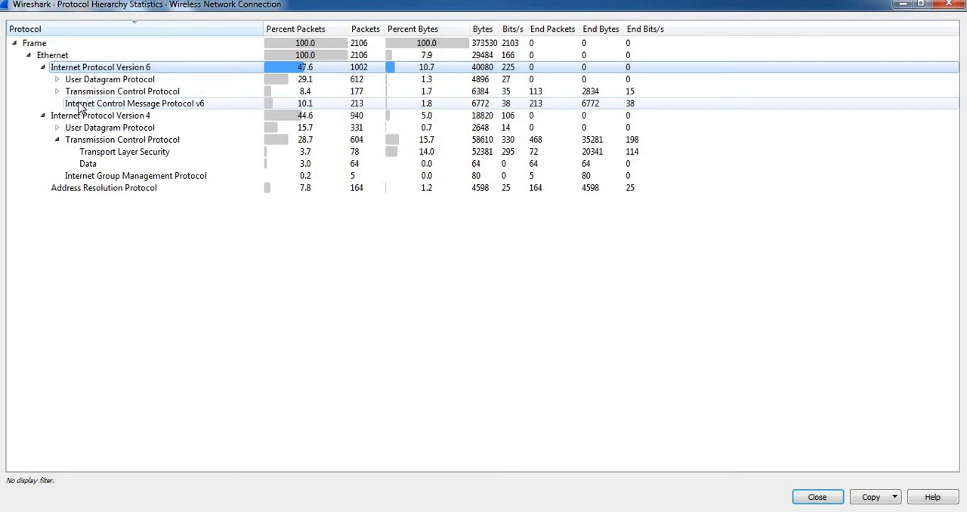
{"action": "left_click", "coordinate": [115, 191]}
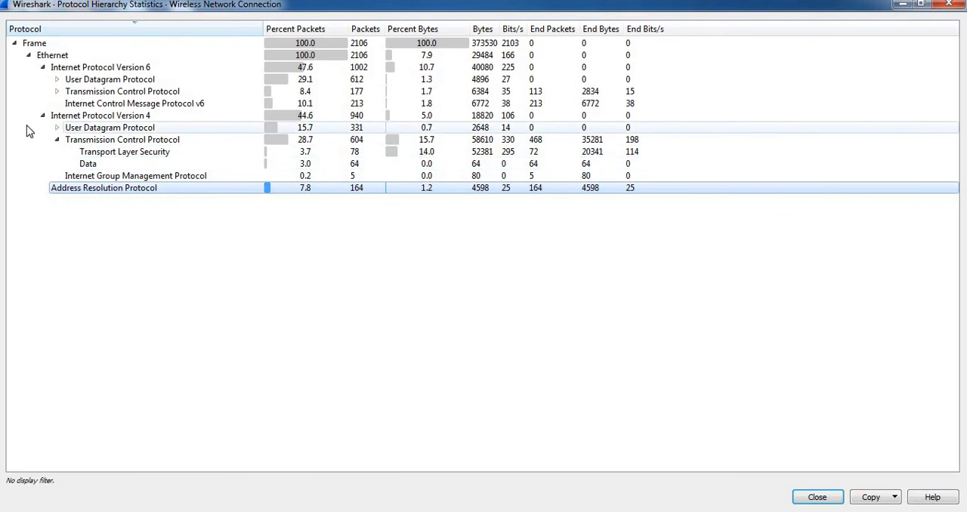
Expand UDP under IPv6 and examine the Simple Service Discovery Protocol, Link-local Multicast Name Resolution and Data statistics.
{"action": "left_click", "coordinate": [57, 80]}
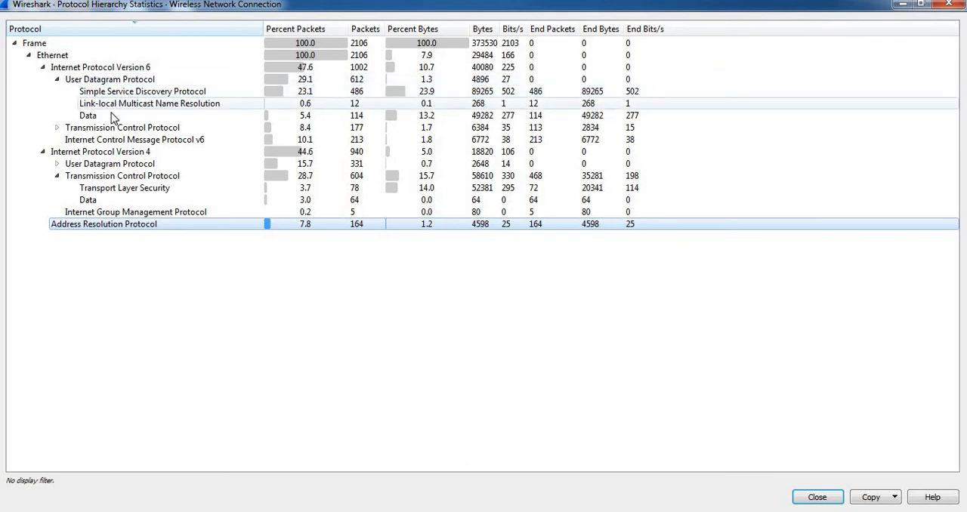
{"action": "left_click", "coordinate": [305, 92]}
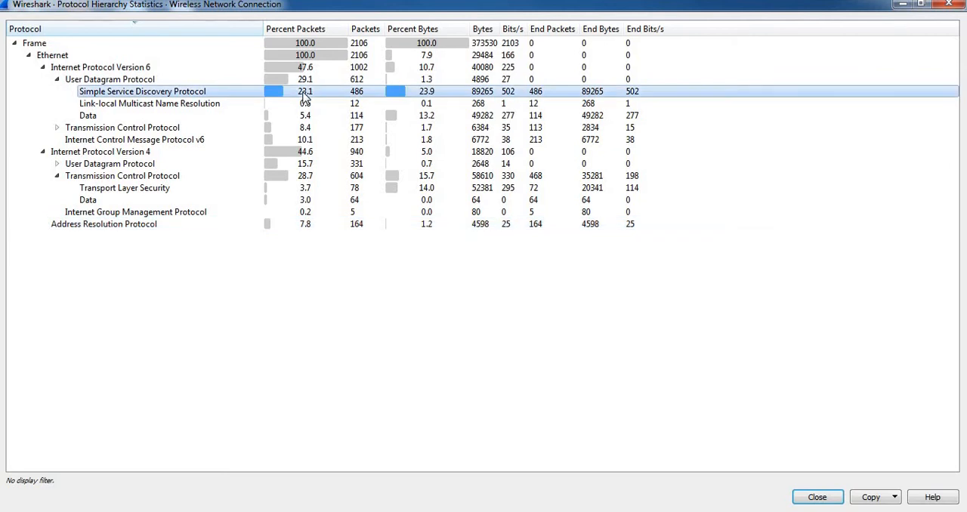
{"action": "left_click", "coordinate": [193, 112]}
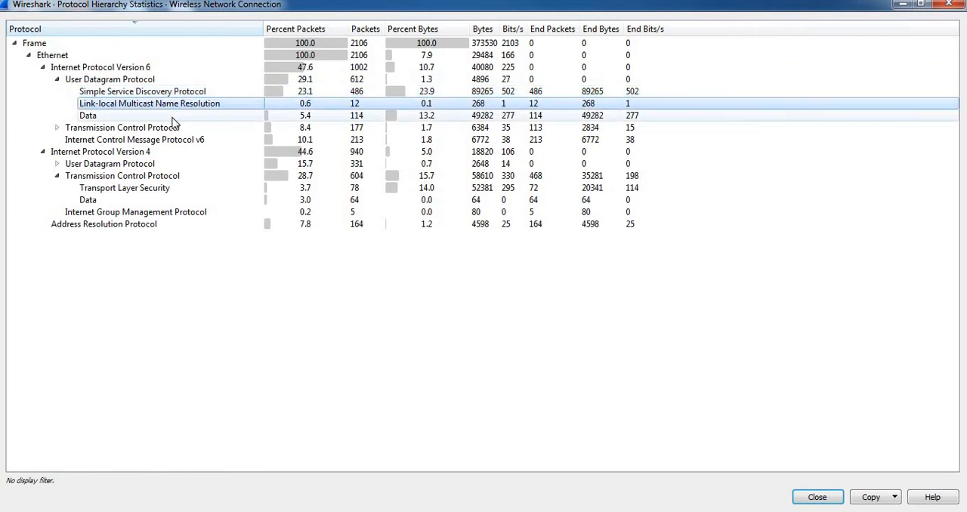
{"action": "left_click", "coordinate": [177, 118]}
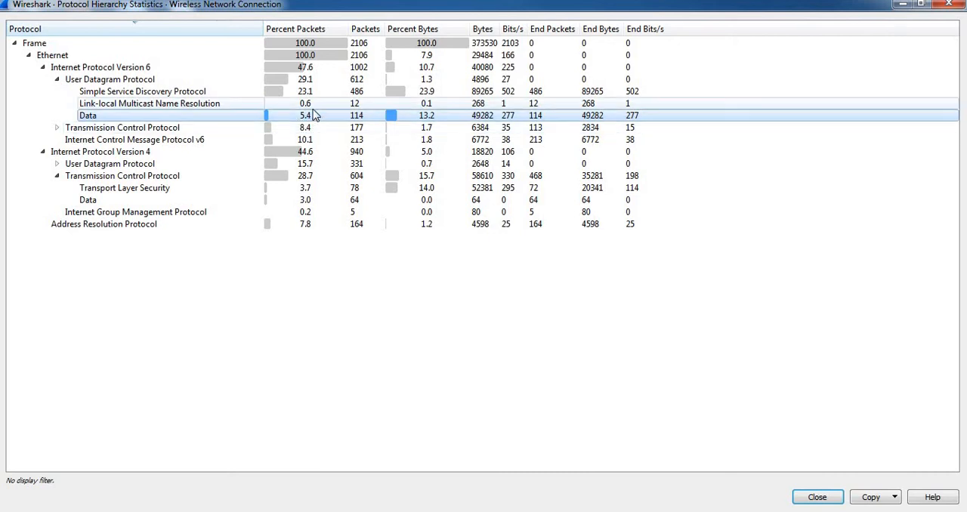
Expand TCP under IPv6 and examine its Transport Layer Security, Hypertext Transfer Protocol and Data statistics, plus the ICMPv6 row.
{"action": "left_click", "coordinate": [56, 128]}
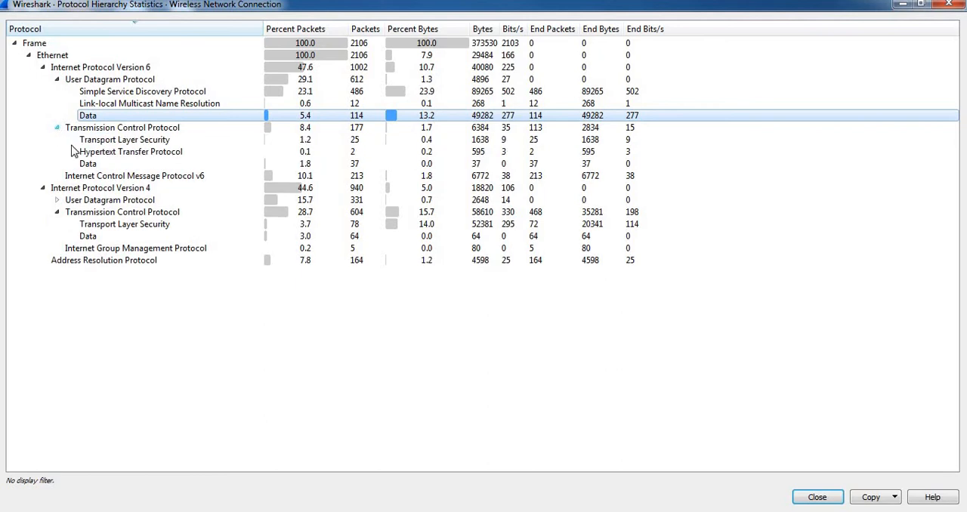
{"action": "left_click", "coordinate": [139, 143]}
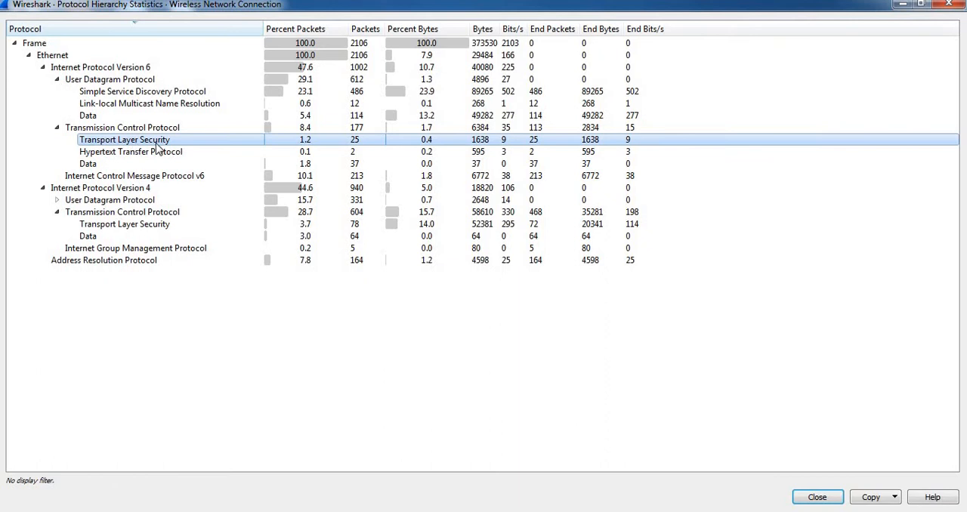
{"action": "left_click", "coordinate": [155, 153]}
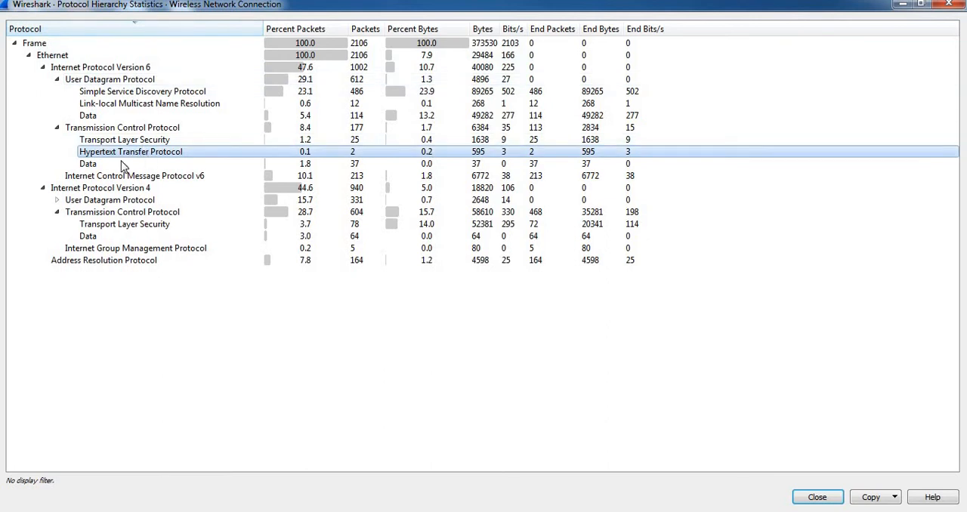
{"action": "left_click", "coordinate": [89, 165]}
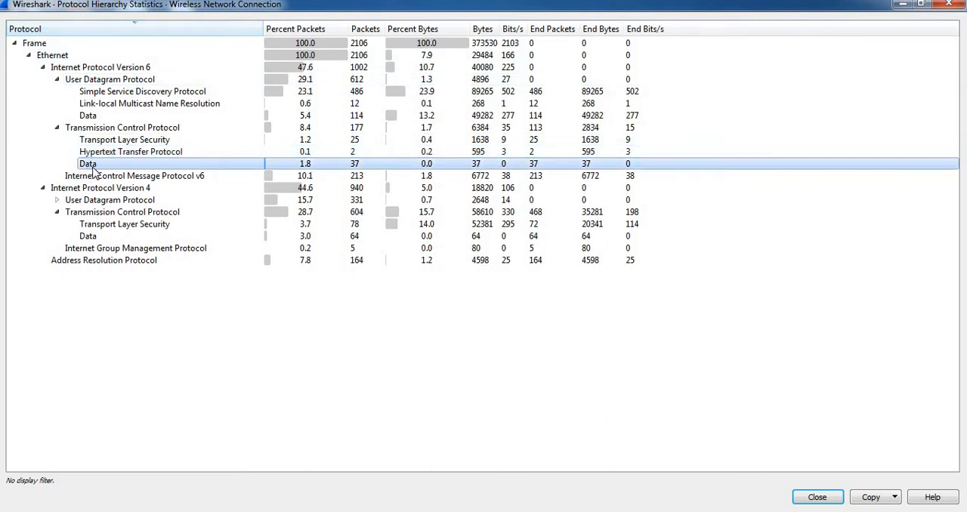
{"action": "left_click", "coordinate": [103, 179]}
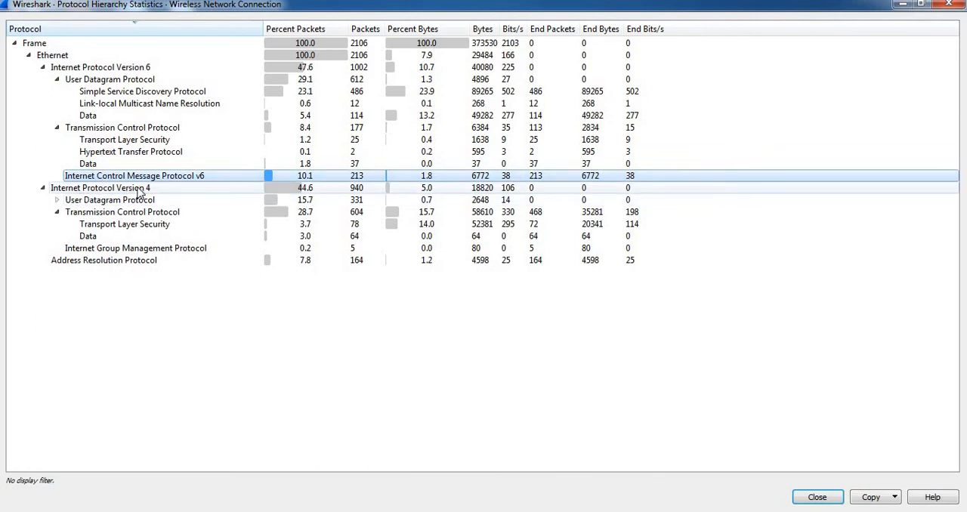
Examine Transport Layer Security and Data under IPv4 TCP, recheck HTTP under IPv6 TCP, and close the protocol hierarchy statistics.
{"action": "left_click", "coordinate": [57, 213]}
{"action": "left_click", "coordinate": [58, 213]}
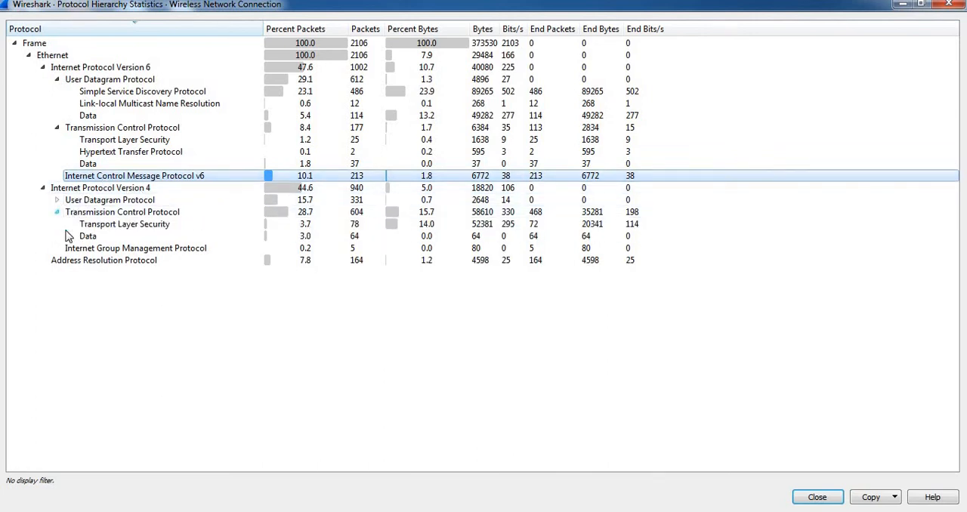
{"action": "left_click", "coordinate": [106, 225]}
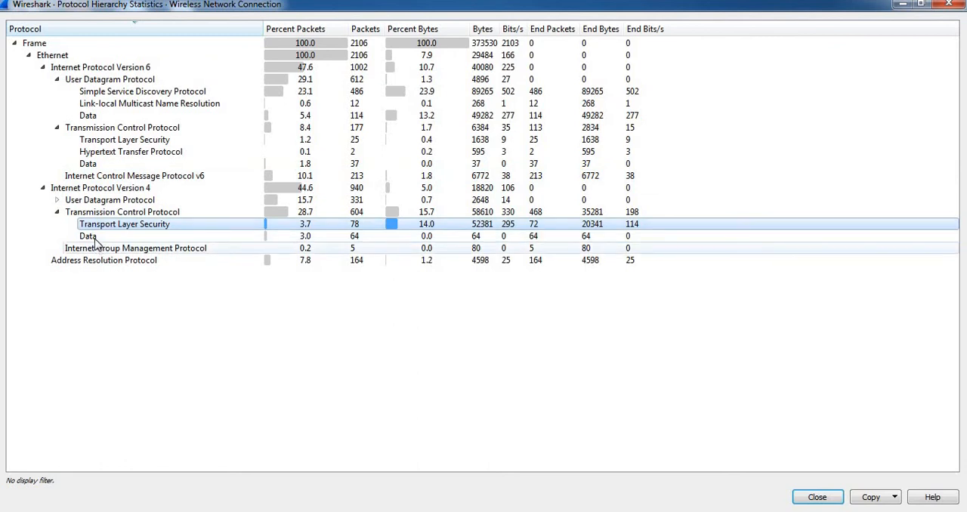
{"action": "left_click", "coordinate": [95, 238]}
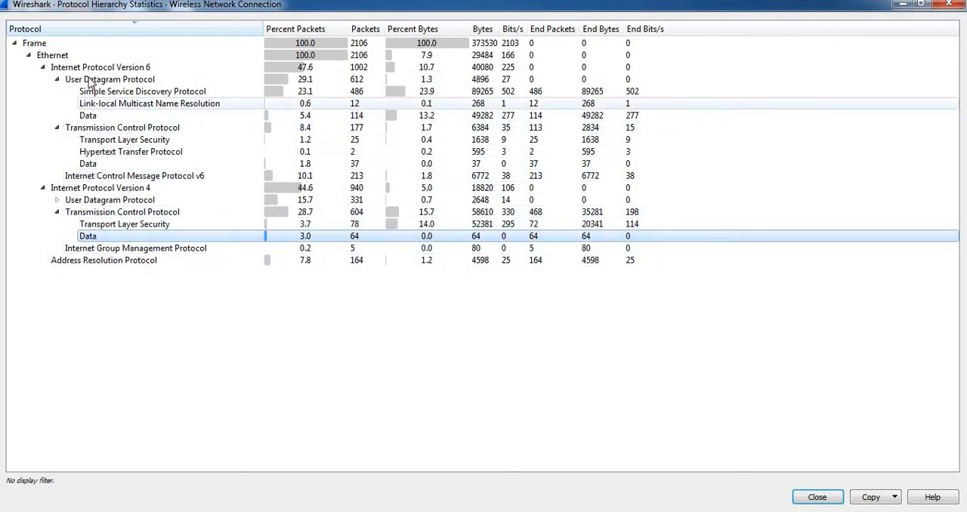
{"action": "left_click", "coordinate": [115, 154]}
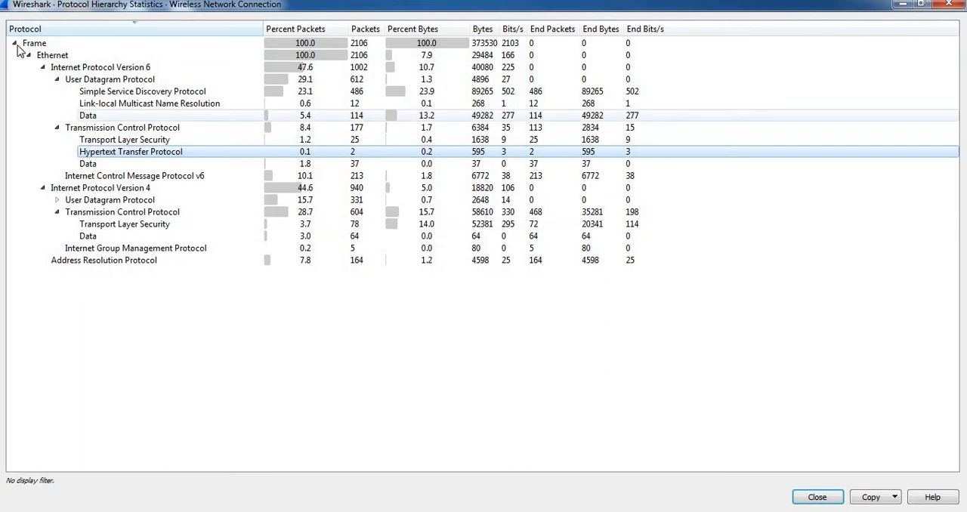
{"action": "left_click", "coordinate": [949, 5]}
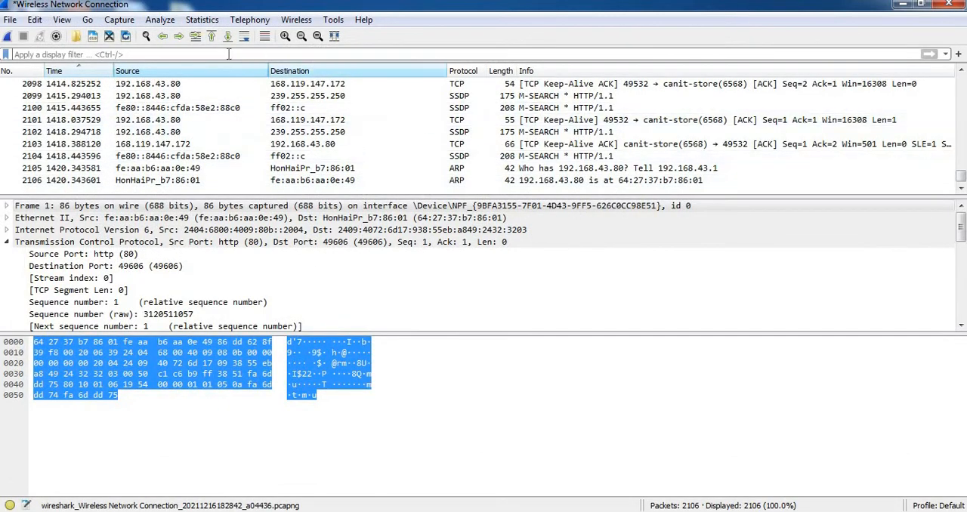
View the I/O graph of the capture in a maximized window, examine the packet rate over time, and close it.
{"action": "left_click", "coordinate": [202, 20]}
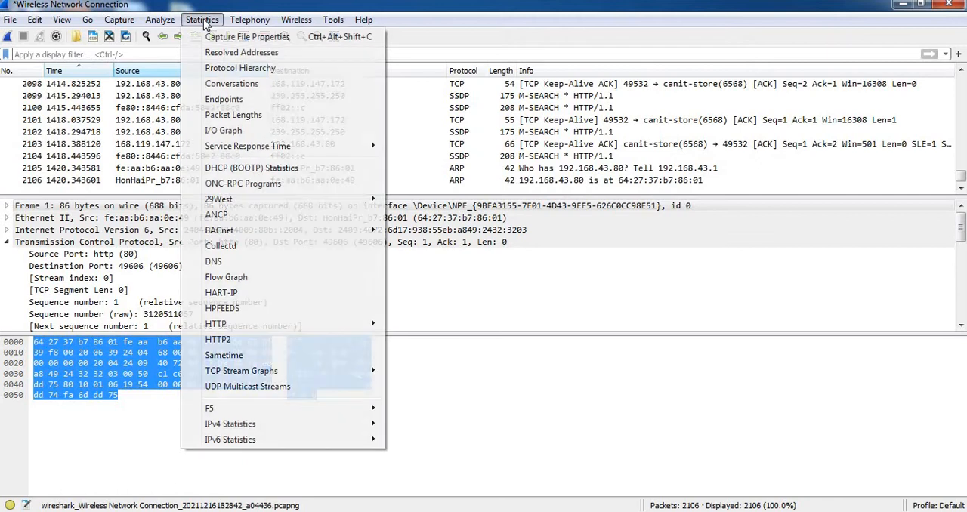
{"action": "left_click", "coordinate": [224, 132]}
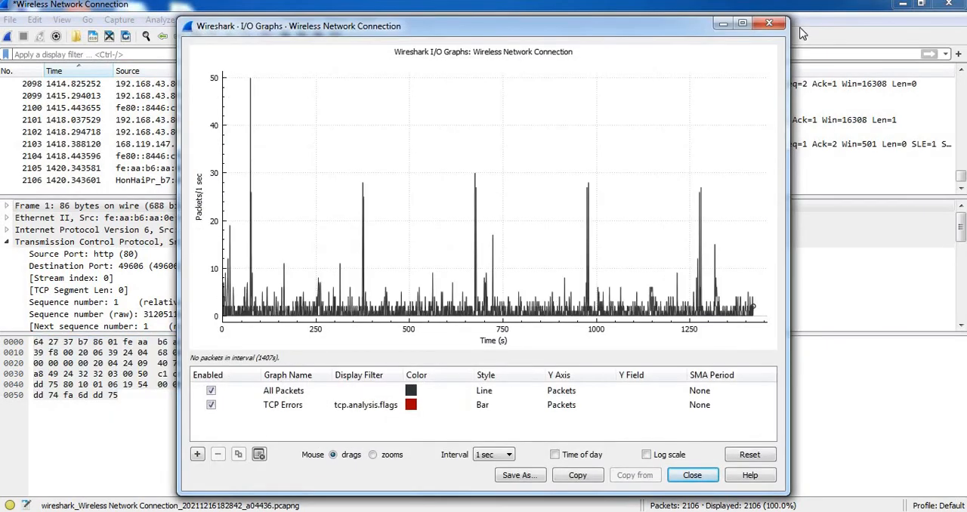
{"action": "left_click", "coordinate": [743, 26]}
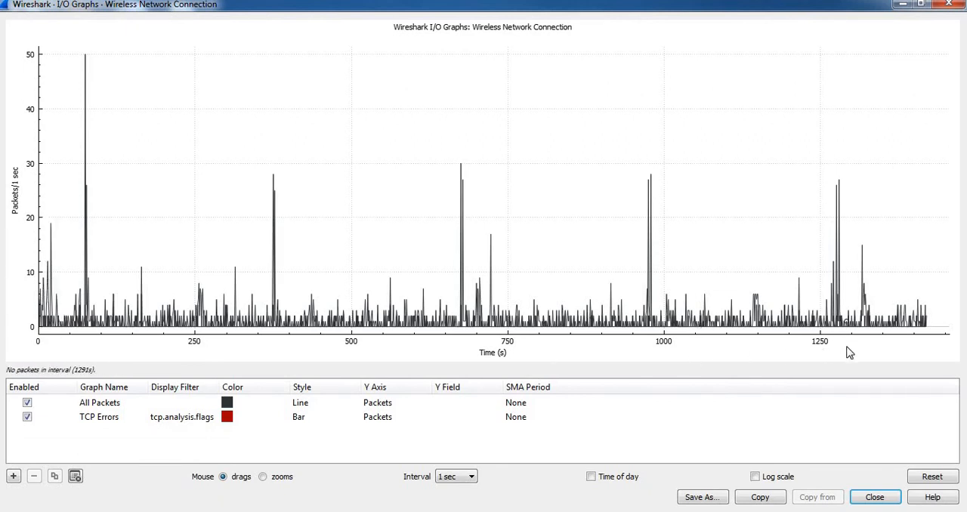
{"action": "left_click", "coordinate": [951, 6]}
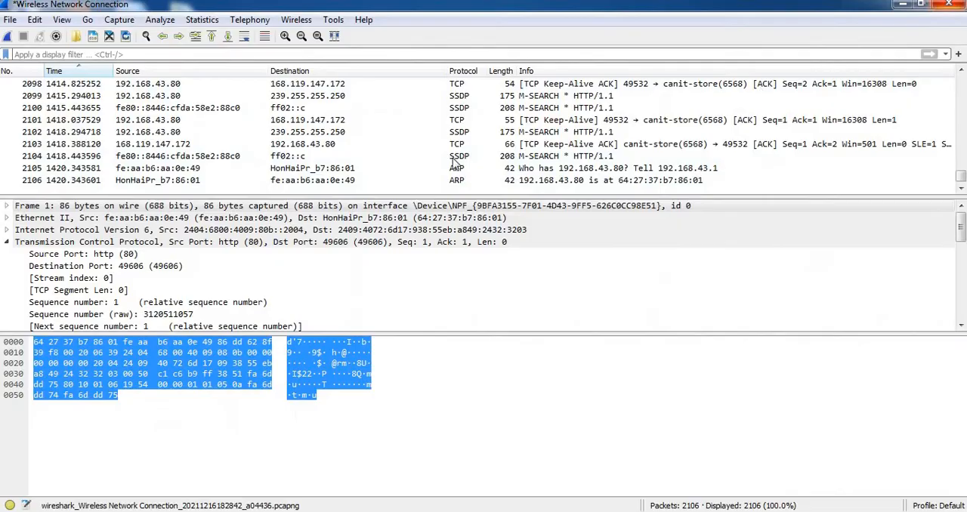
Open the DHCP (BOOTP) statistics in a maximized window and examine the Request, Release, Offer and NAK packet counts.
{"action": "left_click", "coordinate": [198, 20]}
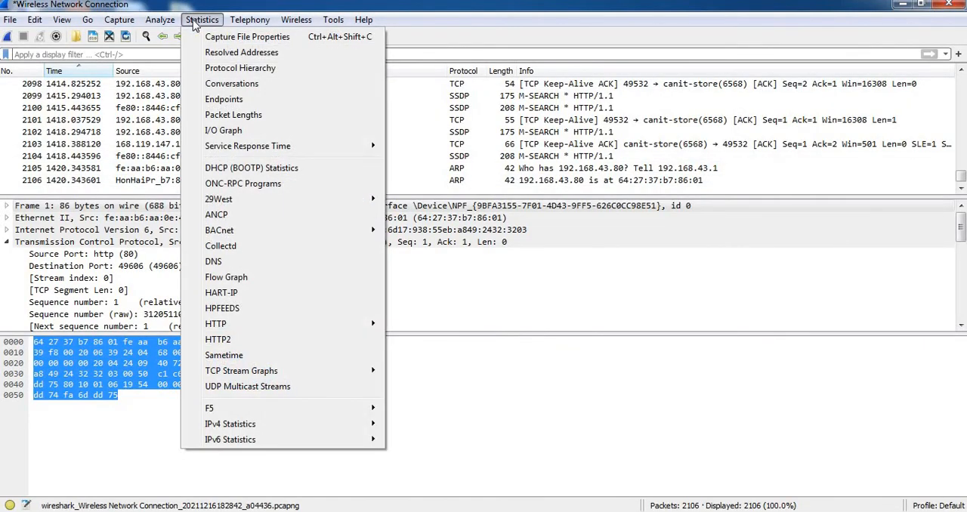
{"action": "left_click", "coordinate": [267, 169]}
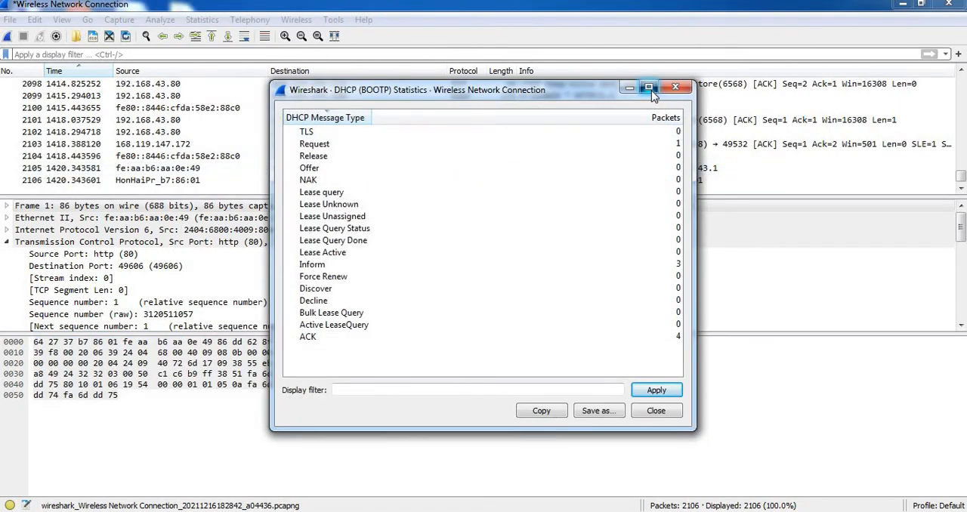
{"action": "left_click", "coordinate": [648, 89]}
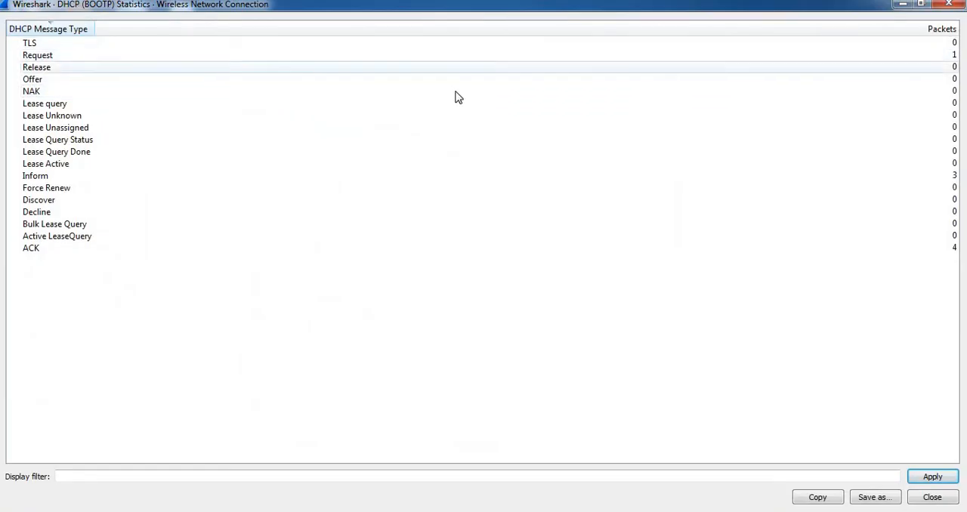
{"action": "left_click", "coordinate": [43, 58]}
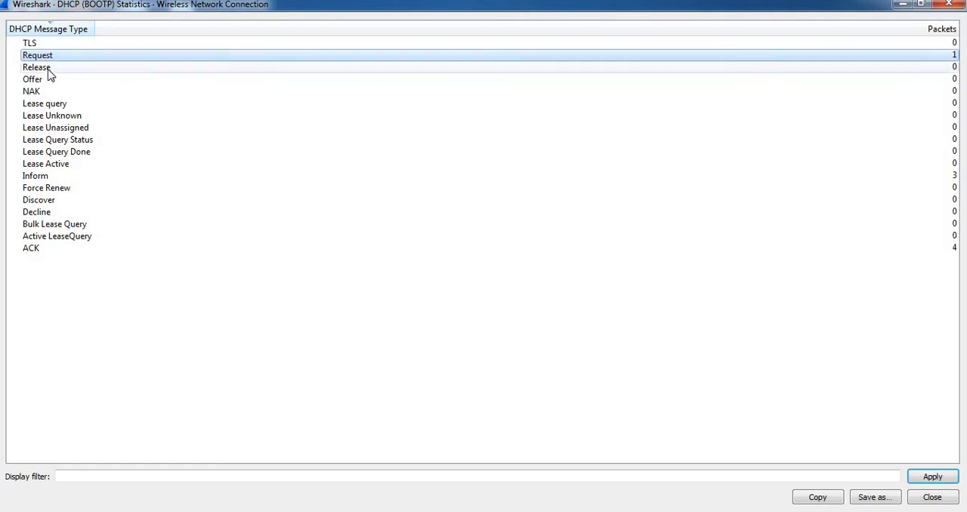
{"action": "left_click", "coordinate": [47, 69]}
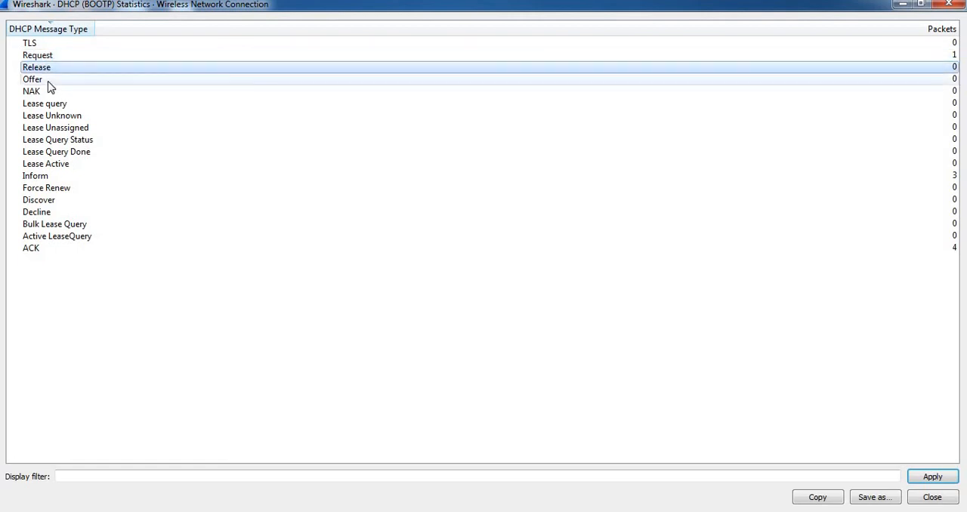
{"action": "left_click", "coordinate": [48, 82]}
{"action": "left_click", "coordinate": [47, 93]}
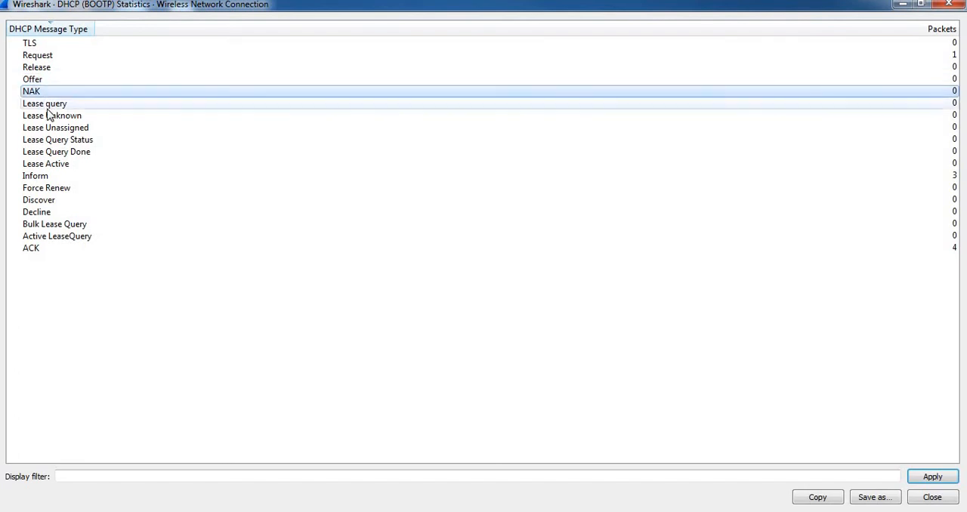
Examine the DHCP lease query, unknown, unassigned and query status counts, plus Inform, Active LeaseQuery and ACK, and close the statistics.
{"action": "left_click", "coordinate": [47, 107]}
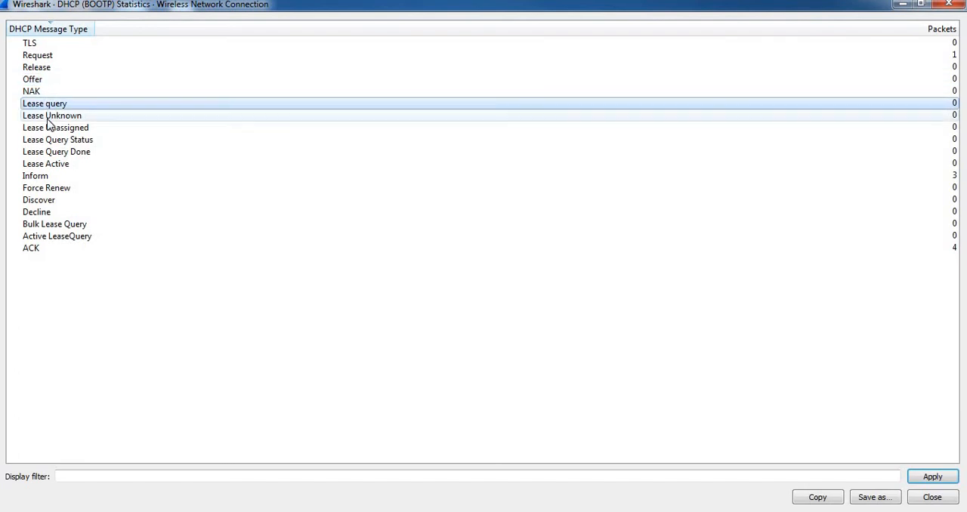
{"action": "left_click", "coordinate": [49, 117]}
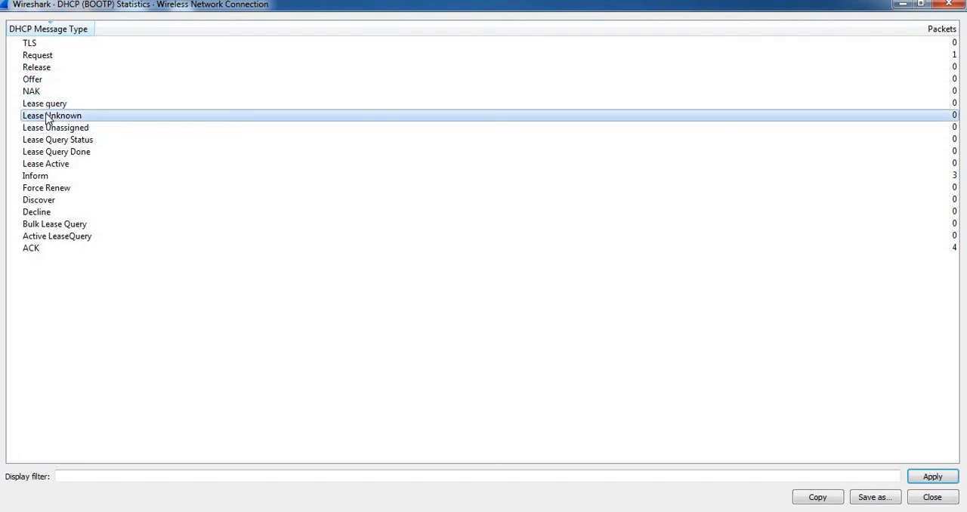
{"action": "left_click", "coordinate": [51, 129]}
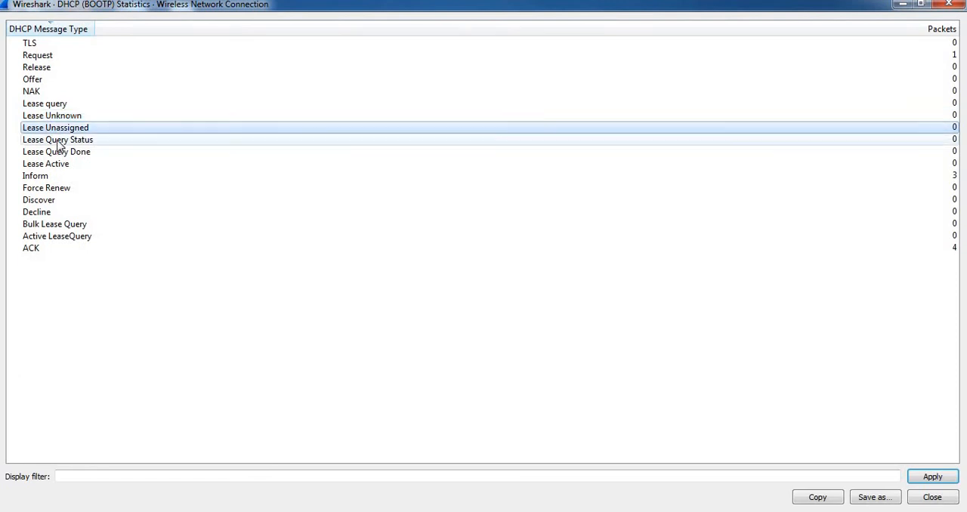
{"action": "left_click", "coordinate": [59, 142]}
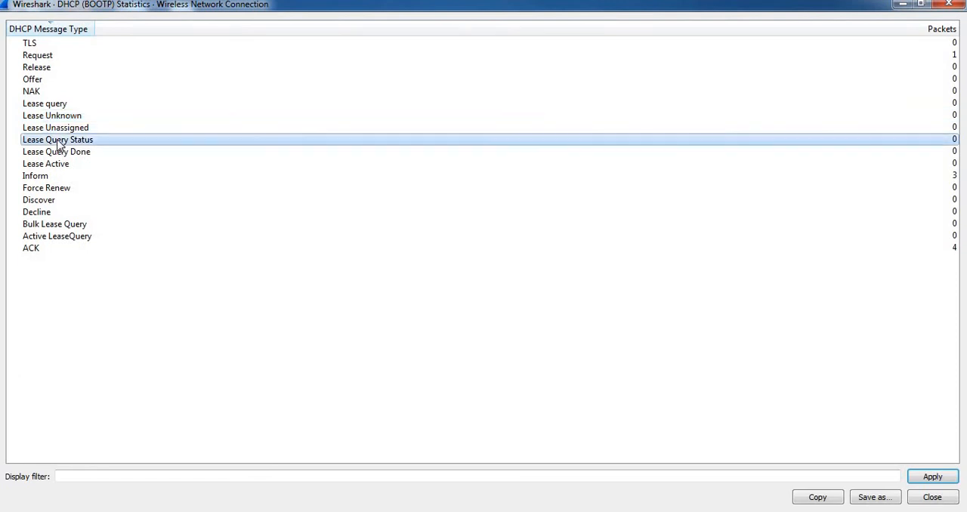
{"action": "left_click", "coordinate": [694, 176]}
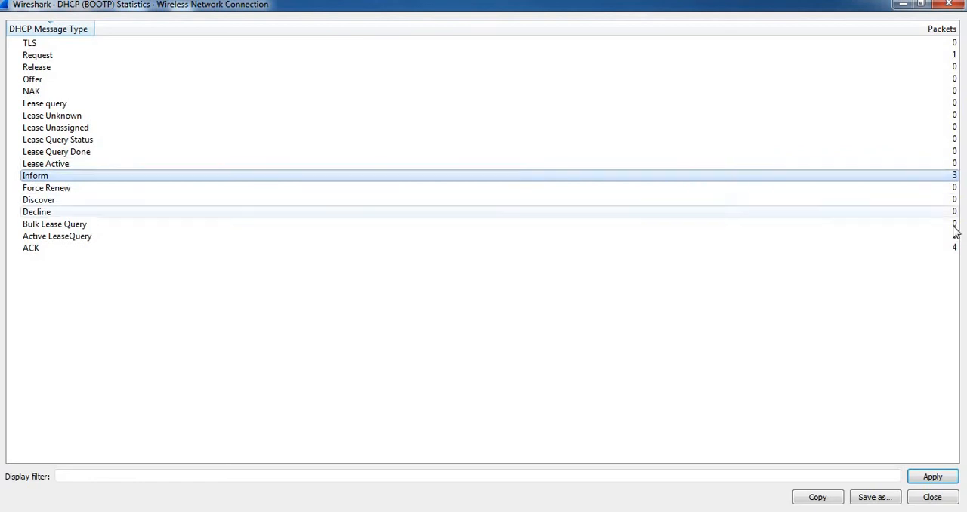
{"action": "left_click", "coordinate": [50, 241]}
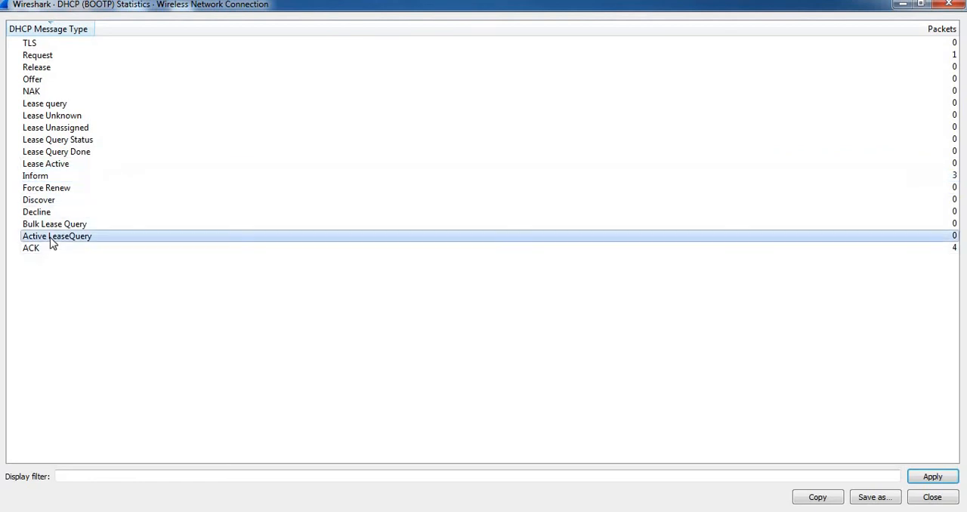
{"action": "left_click", "coordinate": [33, 250]}
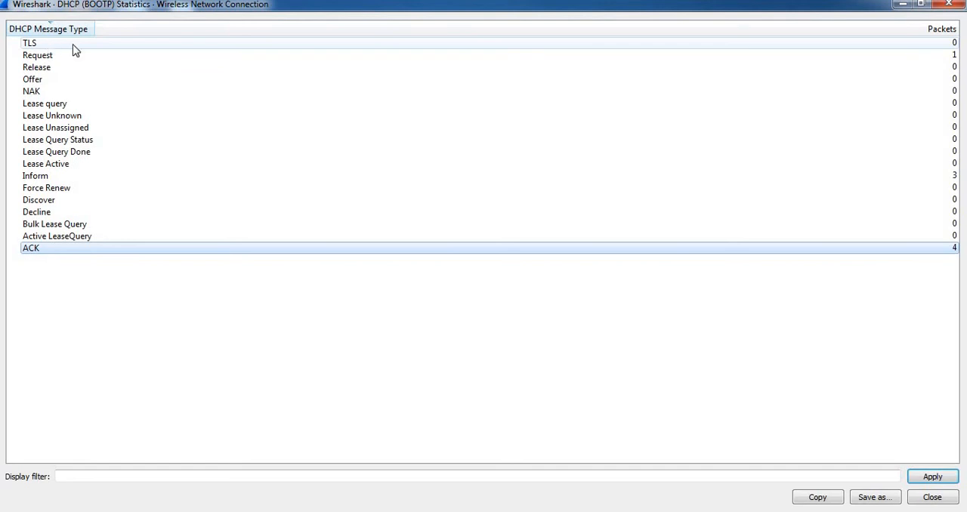
{"action": "left_click", "coordinate": [950, 6]}
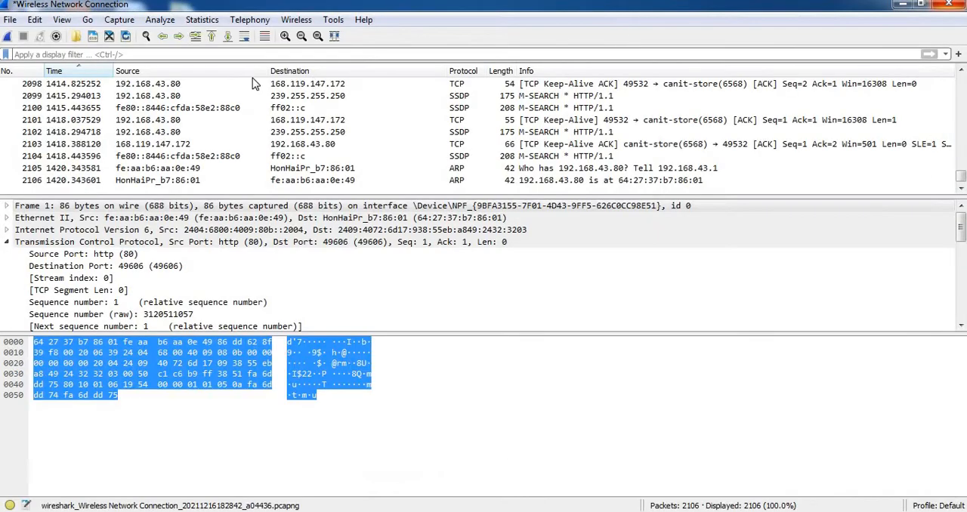
Open the IPv4 statistics for all addresses in a maximized window and examine the rows for 99.86.17.56 and 99.86.17.166.
{"action": "left_click", "coordinate": [201, 20]}
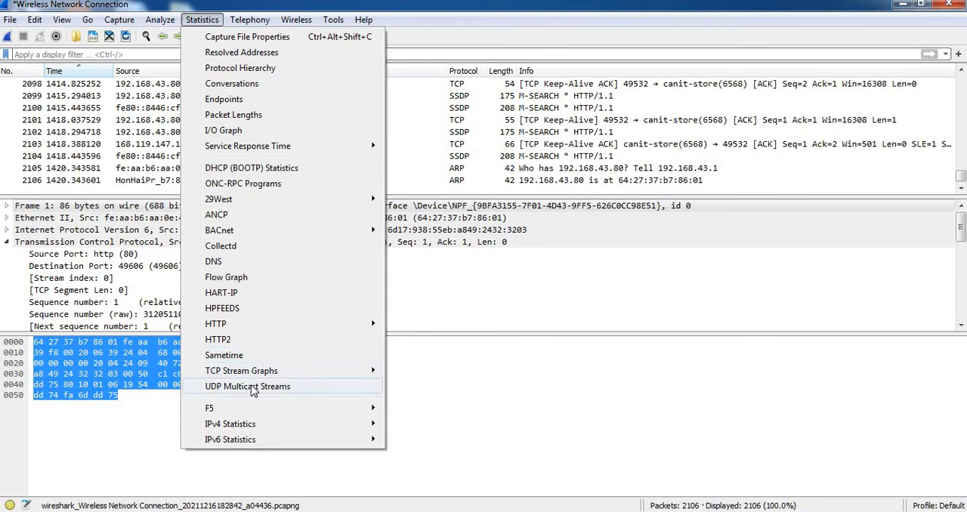
{"action": "mouse_move", "coordinate": [251, 378]}
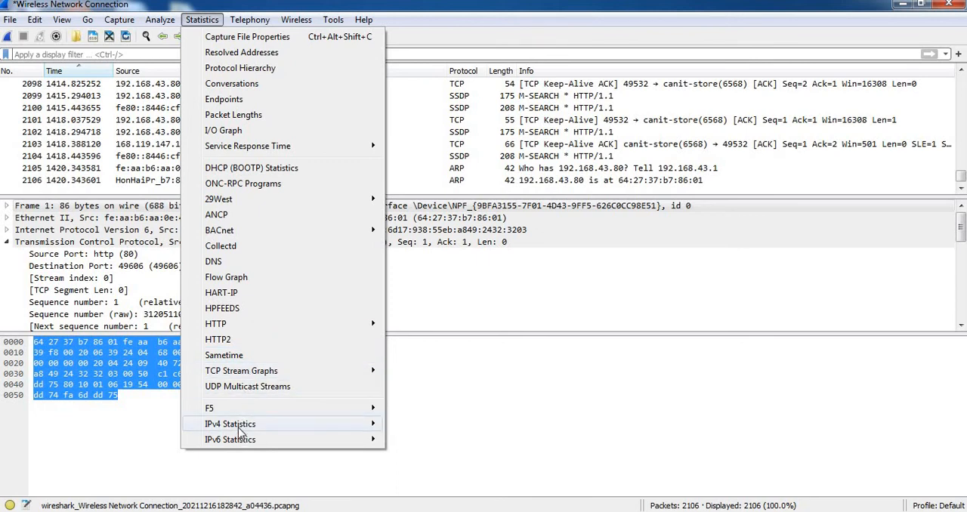
{"action": "mouse_move", "coordinate": [241, 426]}
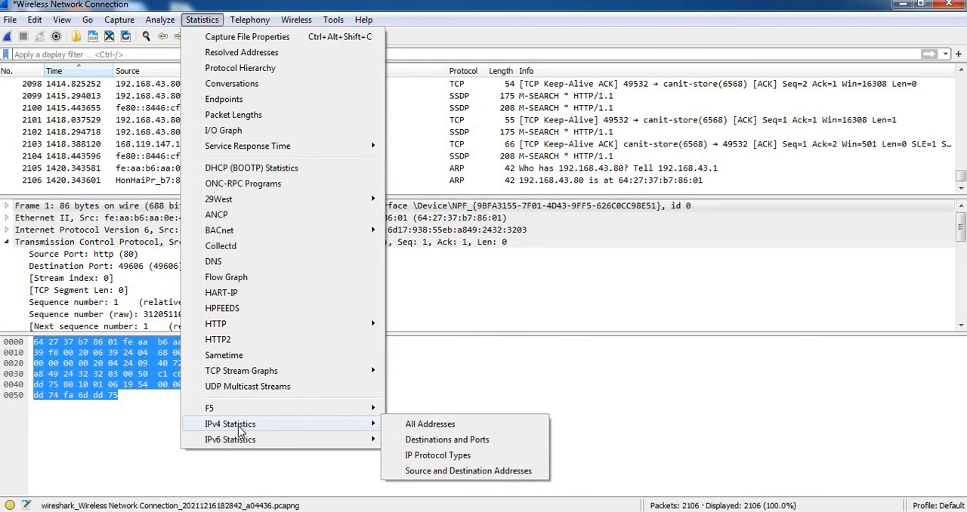
{"action": "left_click", "coordinate": [449, 425]}
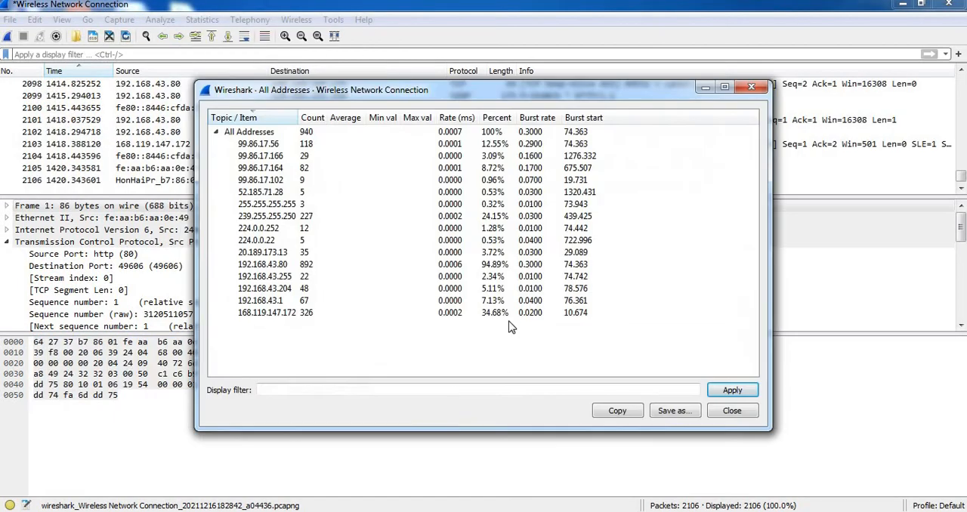
{"action": "left_click", "coordinate": [723, 88]}
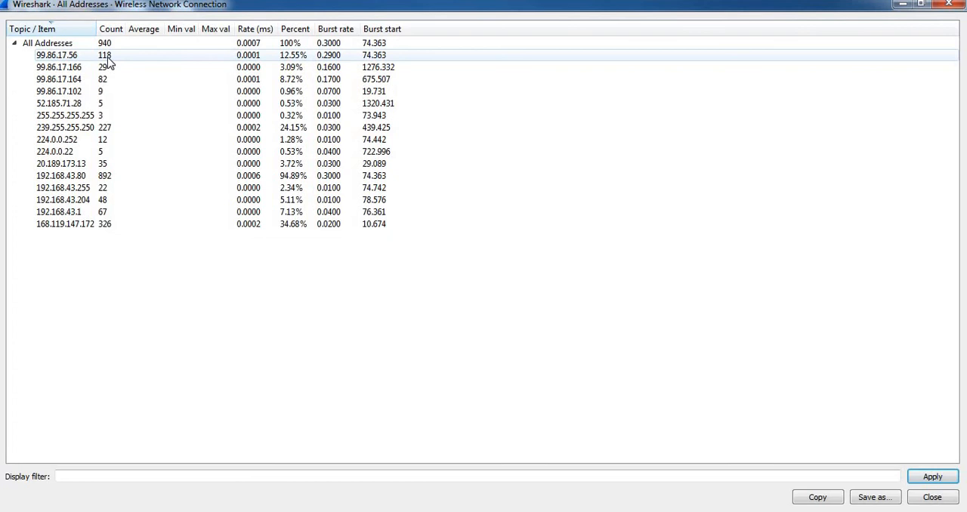
{"action": "left_click", "coordinate": [66, 58]}
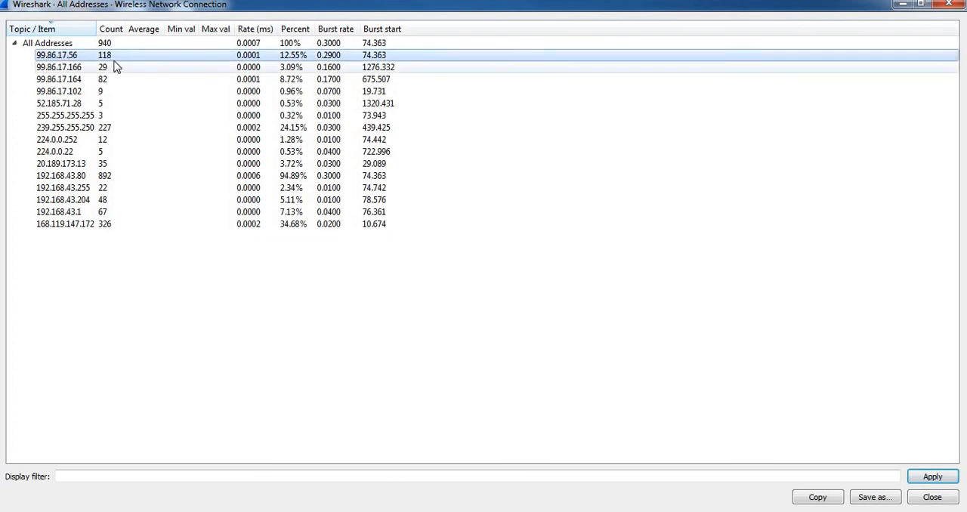
{"action": "left_click", "coordinate": [69, 70]}
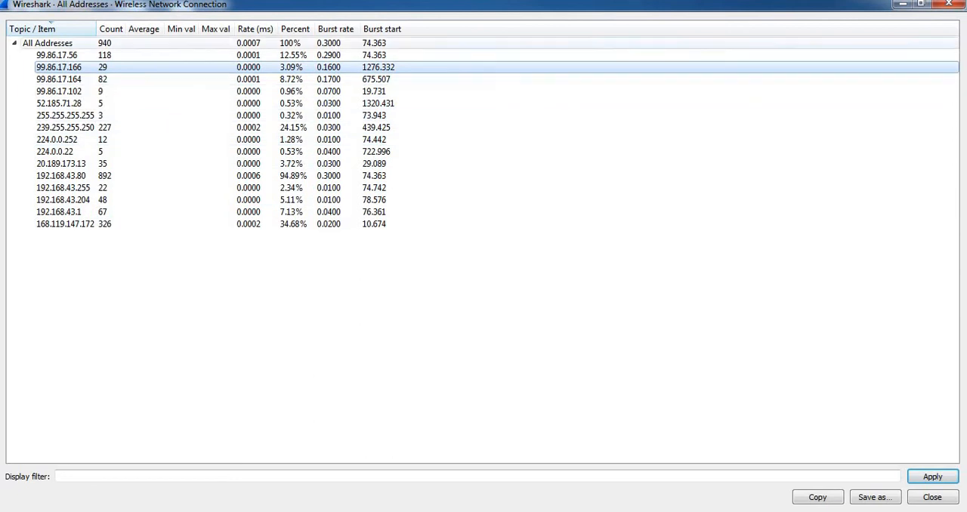
Close the IPv4 address statistics, then open the packet length statistics and examine the overall row and the 0-19 and 20-39 ranges.
{"action": "left_click", "coordinate": [949, 5]}
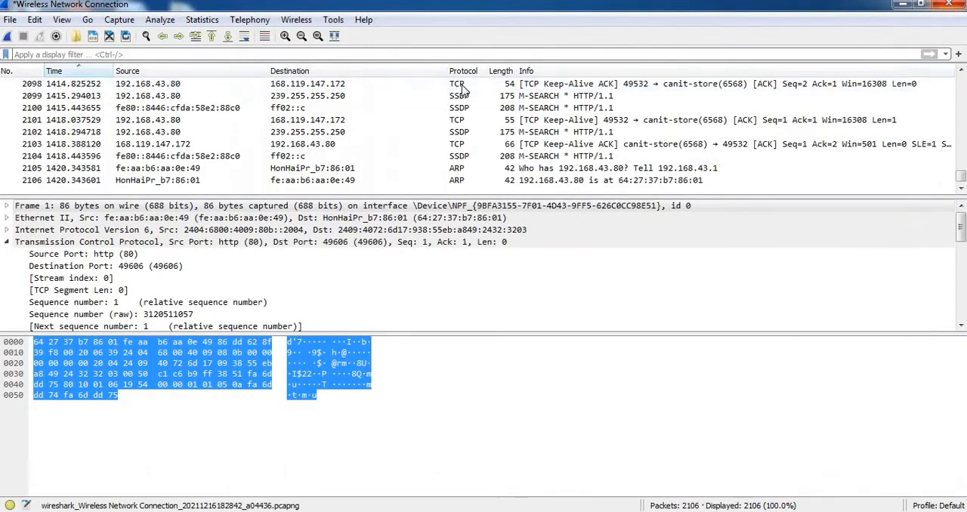
{"action": "left_click", "coordinate": [193, 20]}
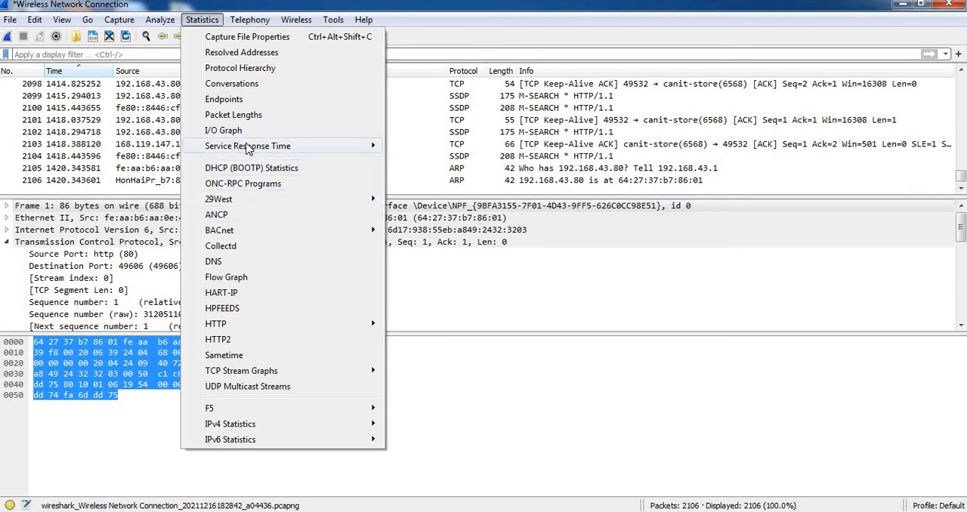
{"action": "left_click", "coordinate": [234, 115]}
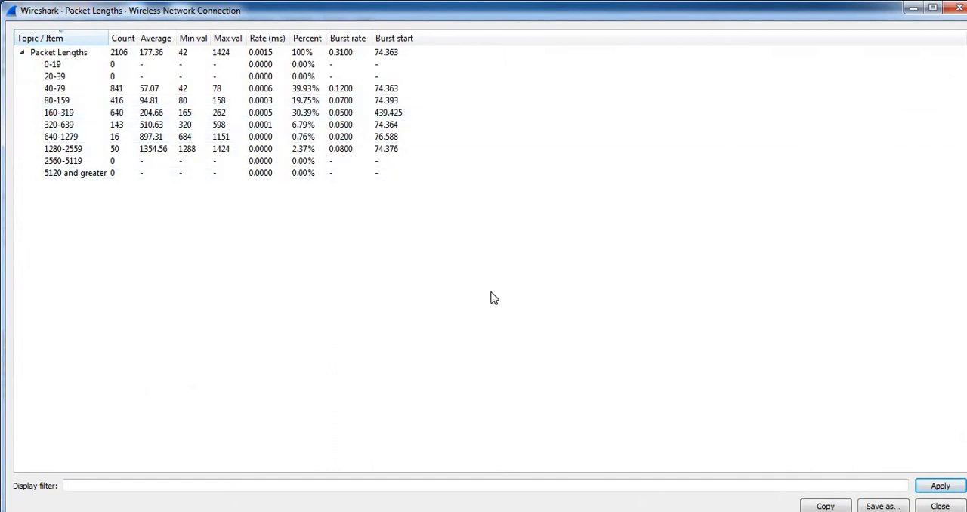
{"action": "left_click", "coordinate": [125, 59]}
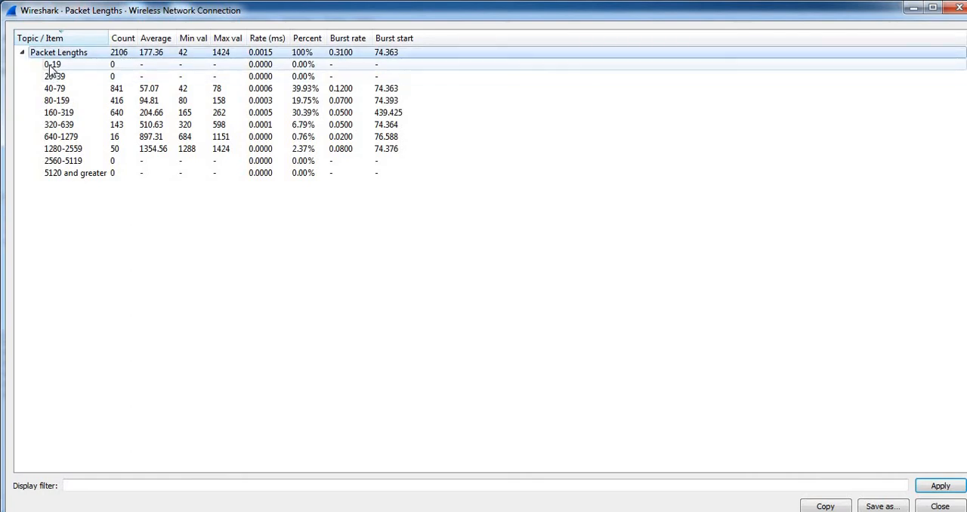
{"action": "left_click", "coordinate": [60, 64]}
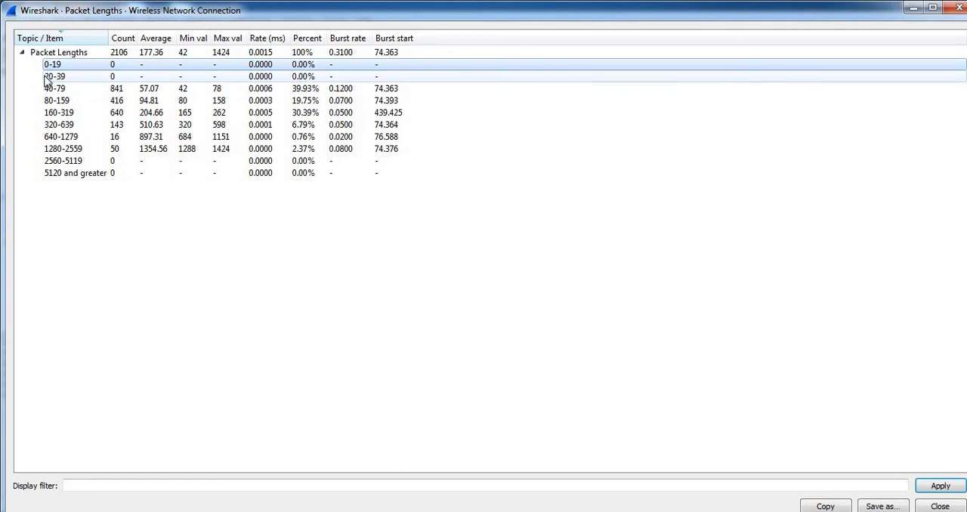
{"action": "left_click", "coordinate": [47, 77]}
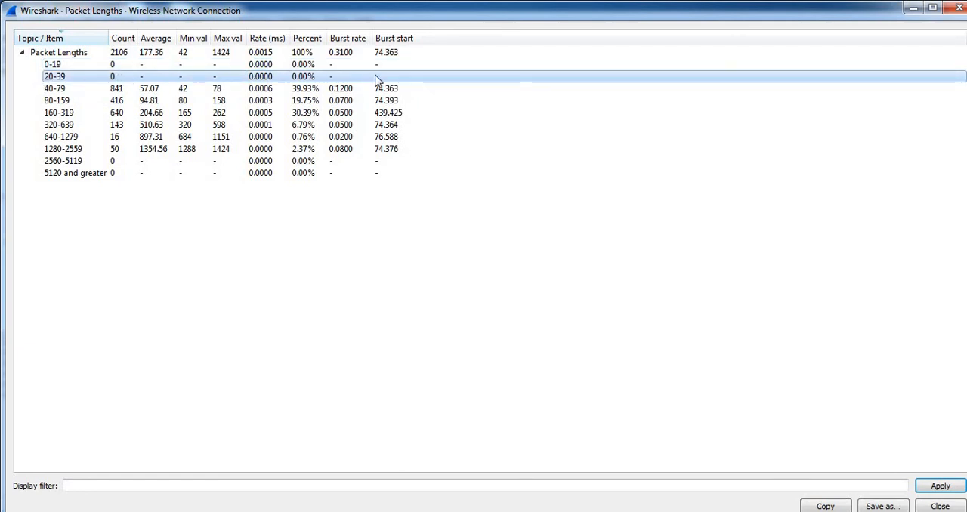
Examine the 40-79, 80-159 and 1280-2559 packet length ranges and close the packet length statistics.
{"action": "left_click", "coordinate": [65, 89]}
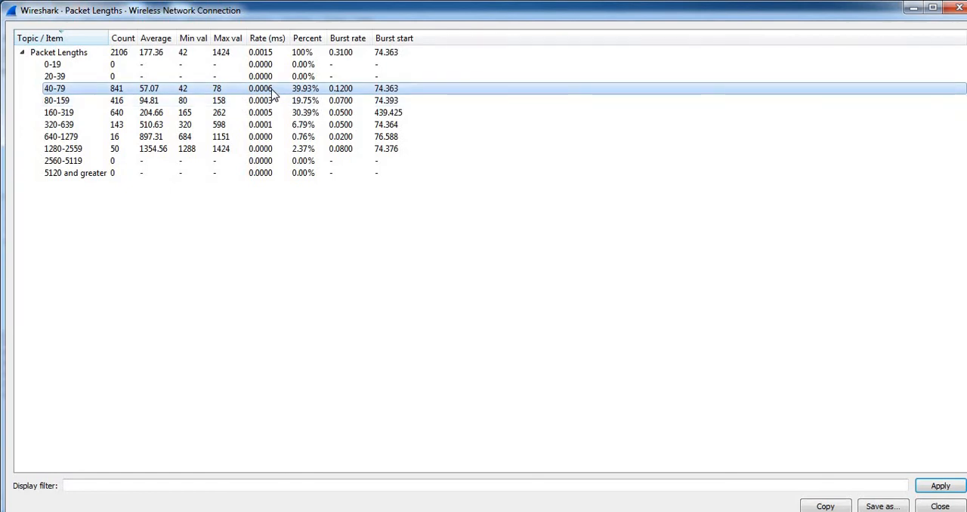
{"action": "left_click", "coordinate": [64, 105]}
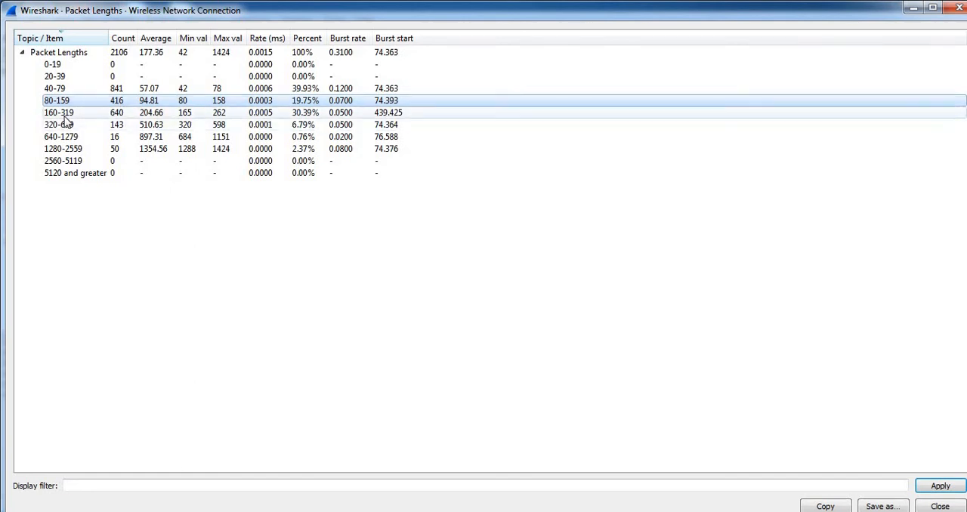
{"action": "left_click", "coordinate": [64, 89]}
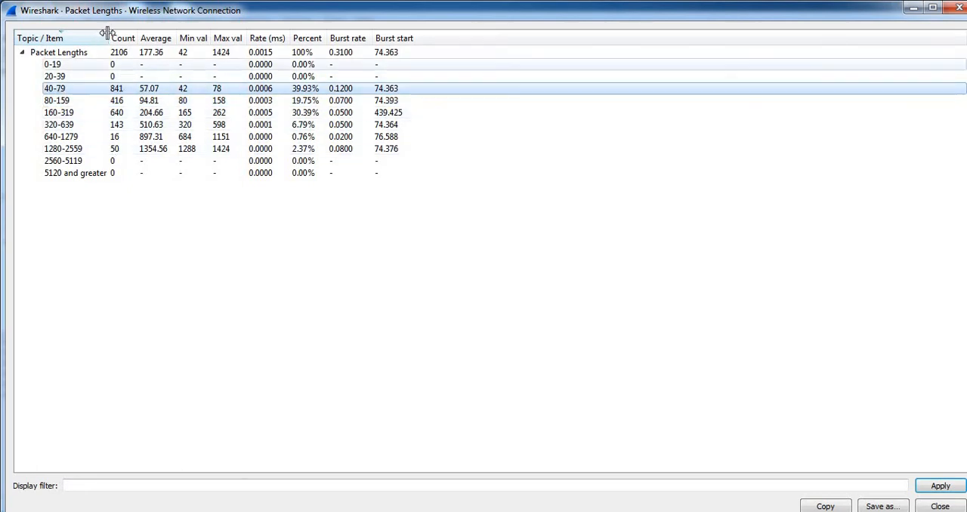
{"action": "left_click", "coordinate": [65, 151]}
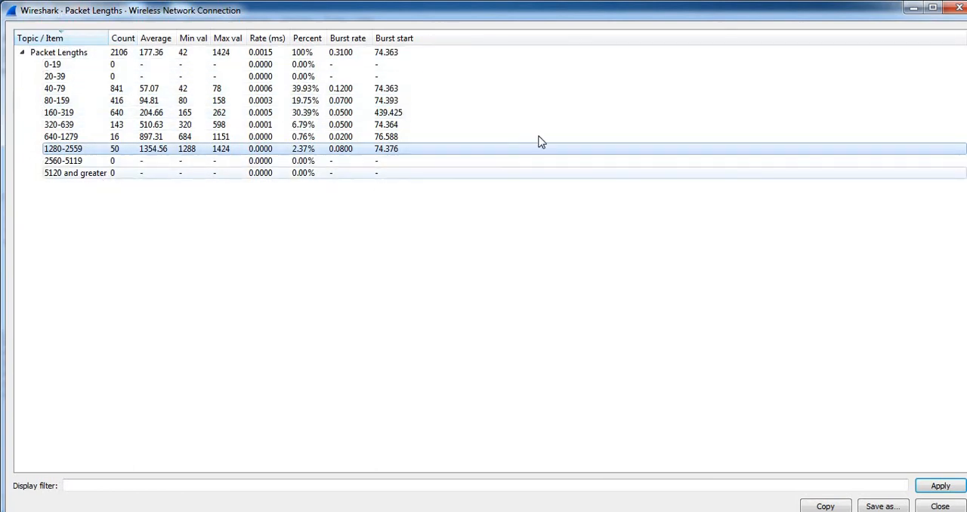
{"action": "left_click", "coordinate": [958, 10]}
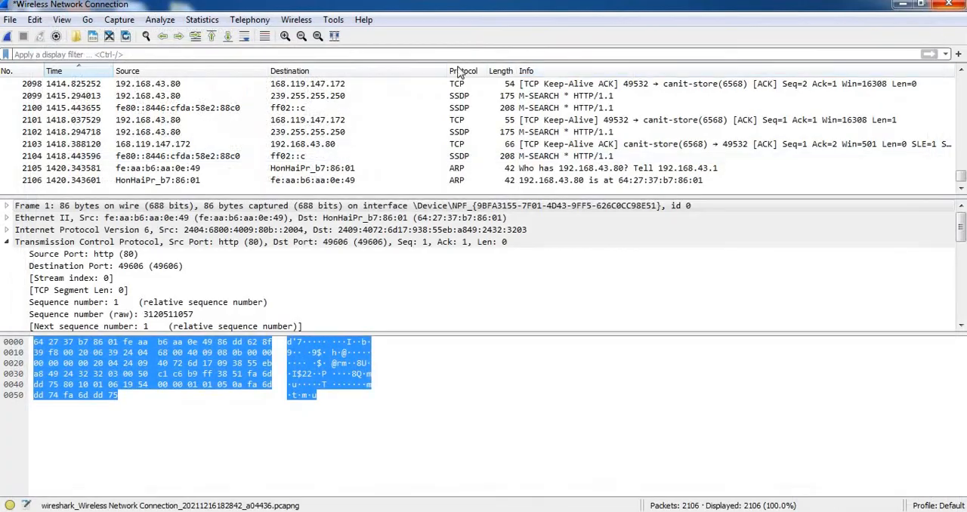
Open the HTTP packet counter in a maximized window and examine the total, response, 2xx Success and 200 OK packet counts.
{"action": "left_click", "coordinate": [204, 21]}
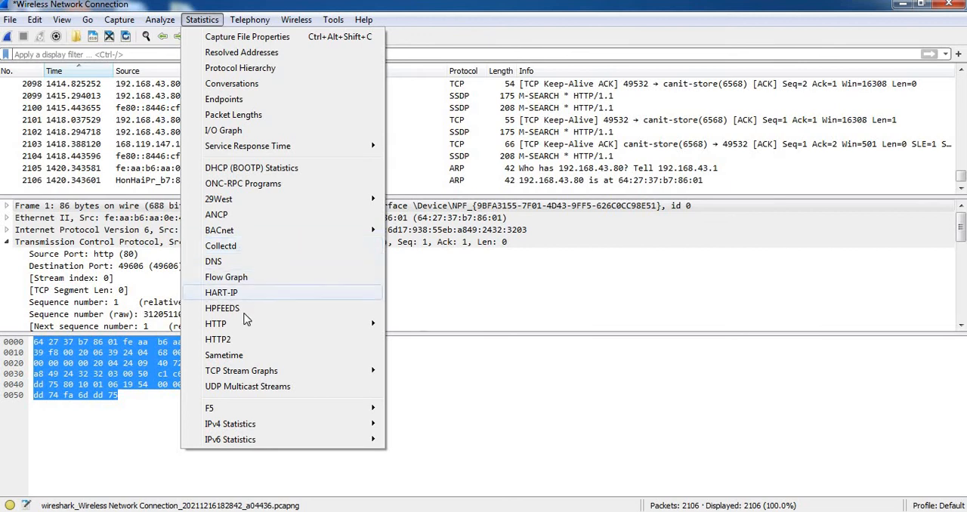
{"action": "mouse_move", "coordinate": [243, 324]}
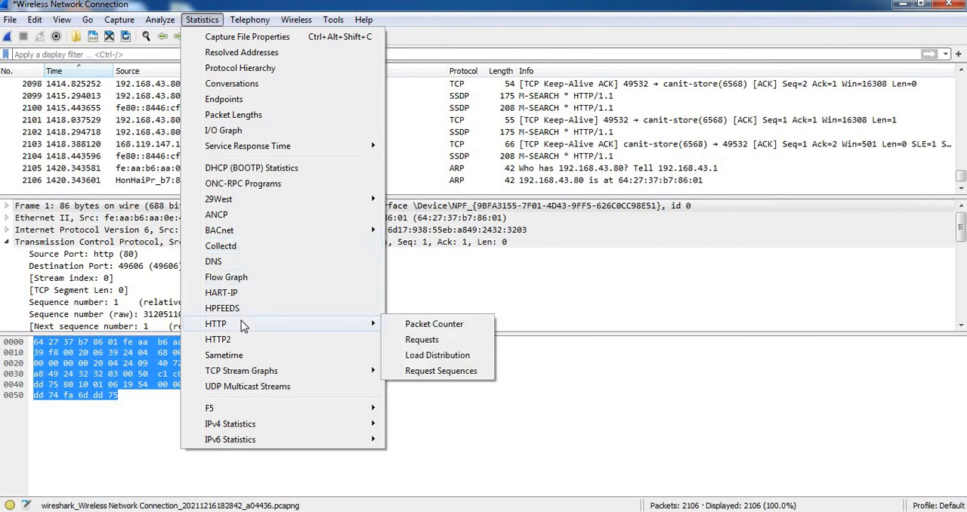
{"action": "left_click", "coordinate": [439, 325]}
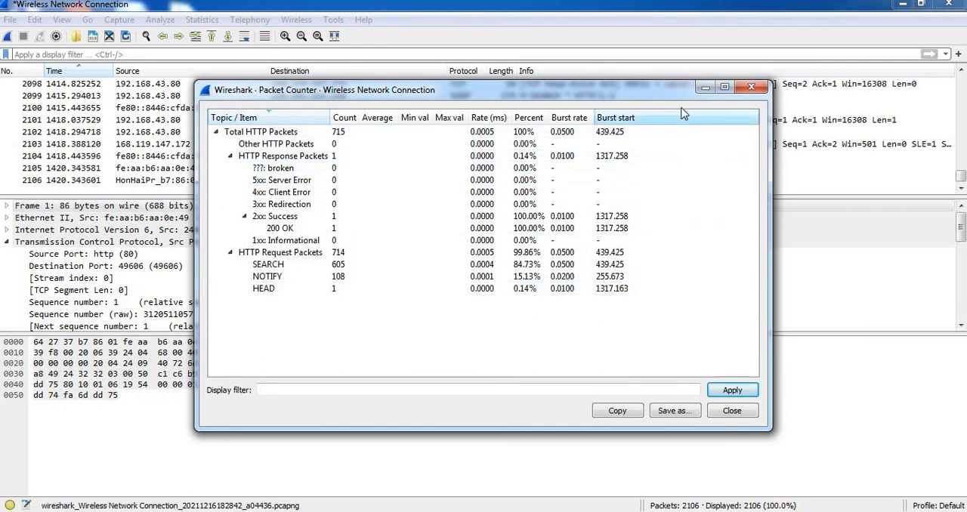
{"action": "left_click", "coordinate": [722, 87]}
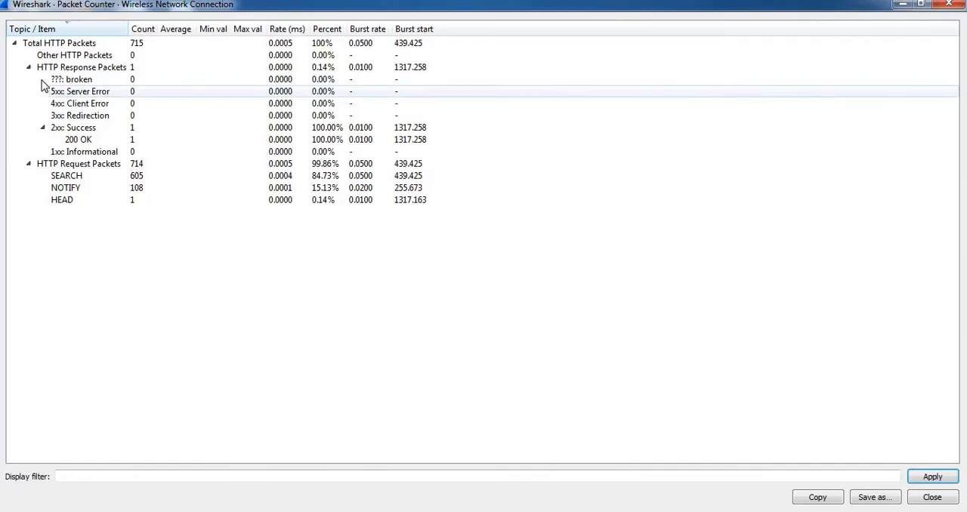
{"action": "left_click", "coordinate": [83, 46]}
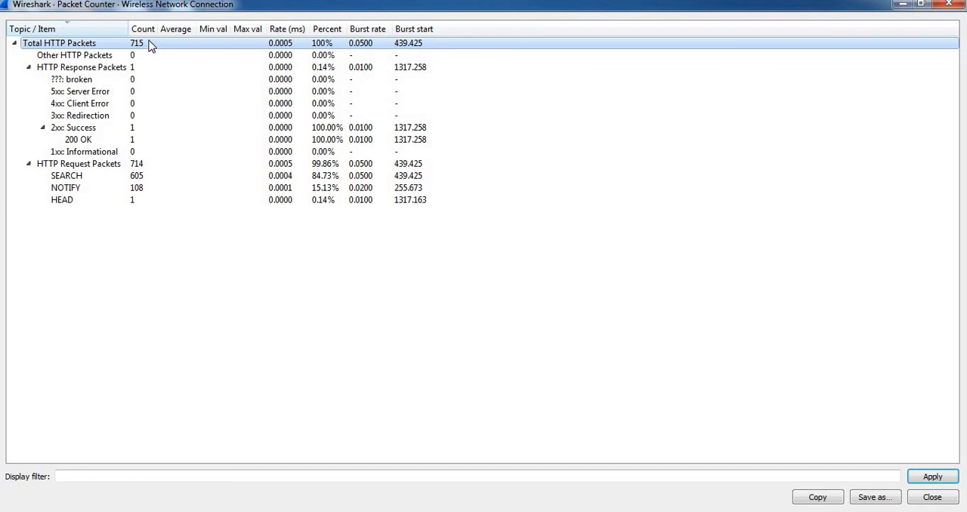
{"action": "left_click", "coordinate": [112, 69]}
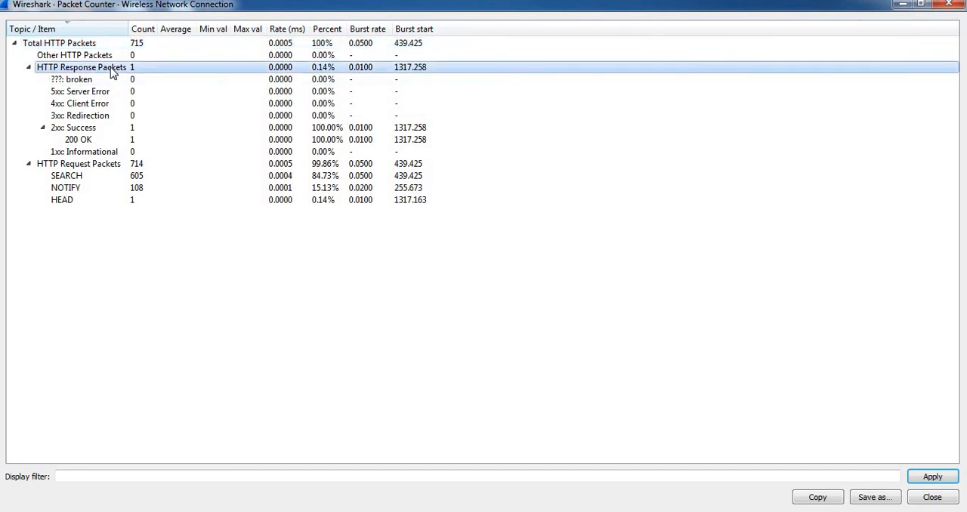
{"action": "left_click", "coordinate": [101, 131]}
{"action": "left_click", "coordinate": [106, 142]}
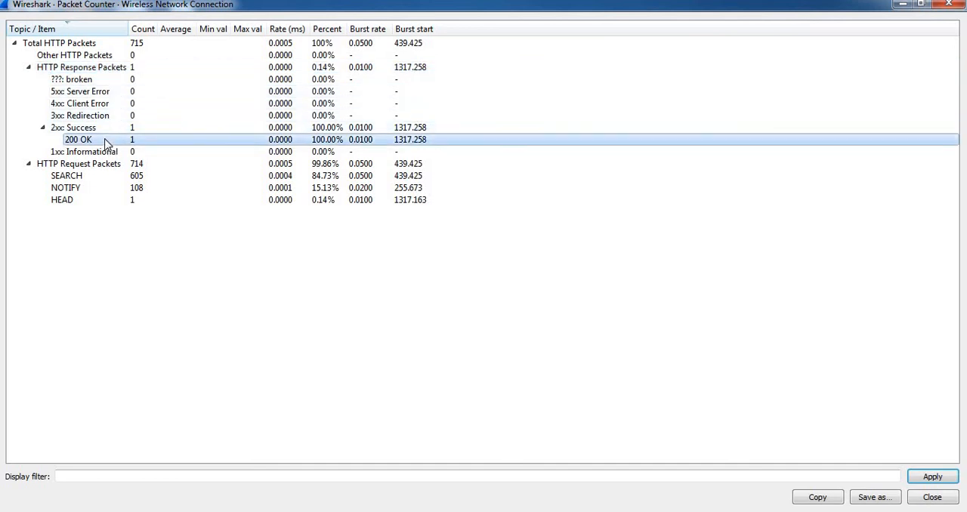
Examine the HTTP request packet counts for SEARCH, NOTIFY and HEAD, recheck the response packets, and close the packet counter.
{"action": "left_click", "coordinate": [113, 167]}
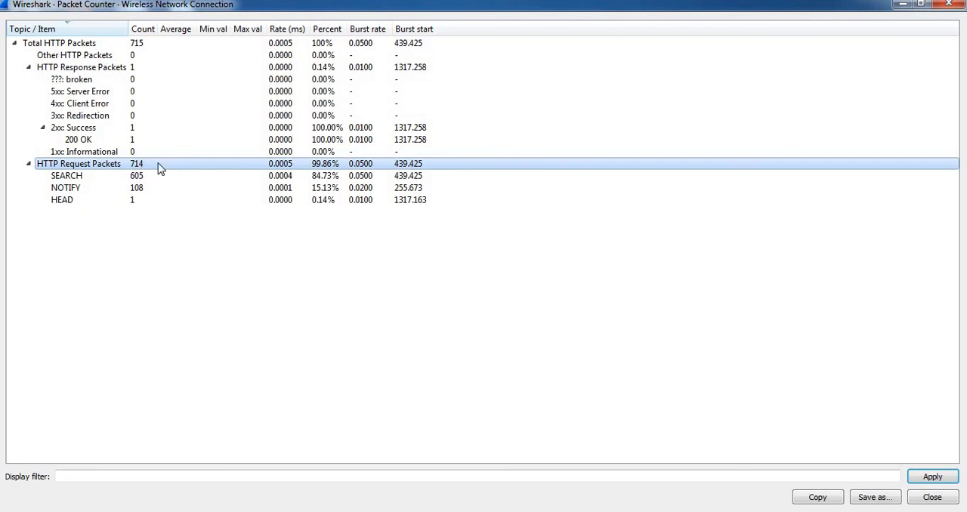
{"action": "left_click", "coordinate": [86, 179]}
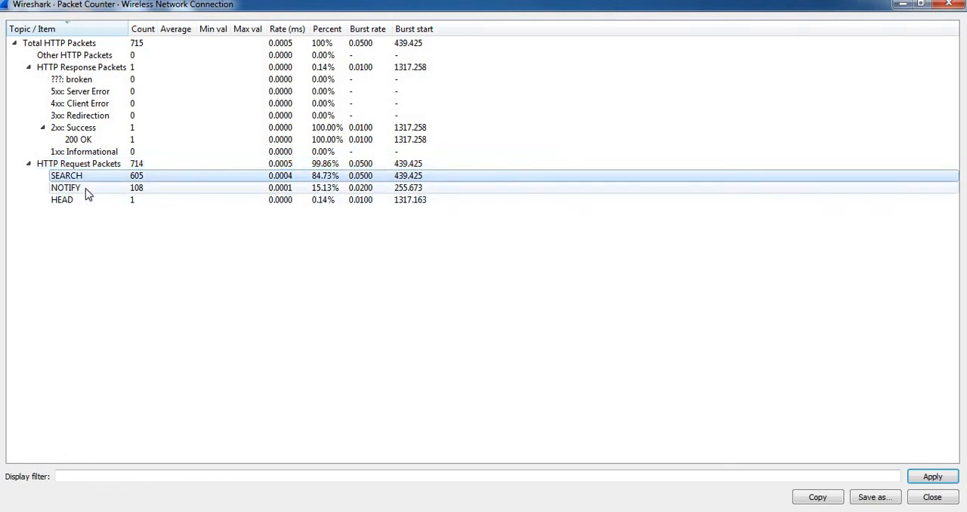
{"action": "left_click", "coordinate": [86, 191]}
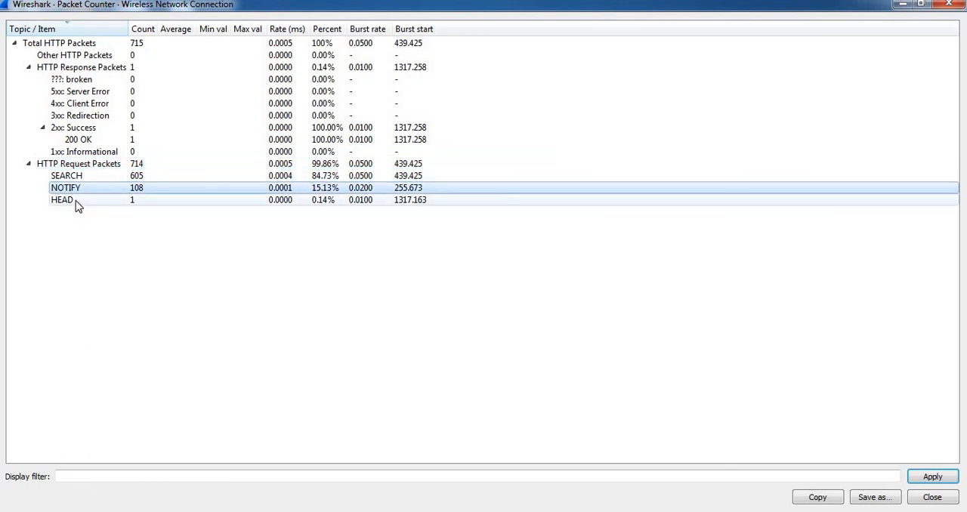
{"action": "left_click", "coordinate": [78, 202]}
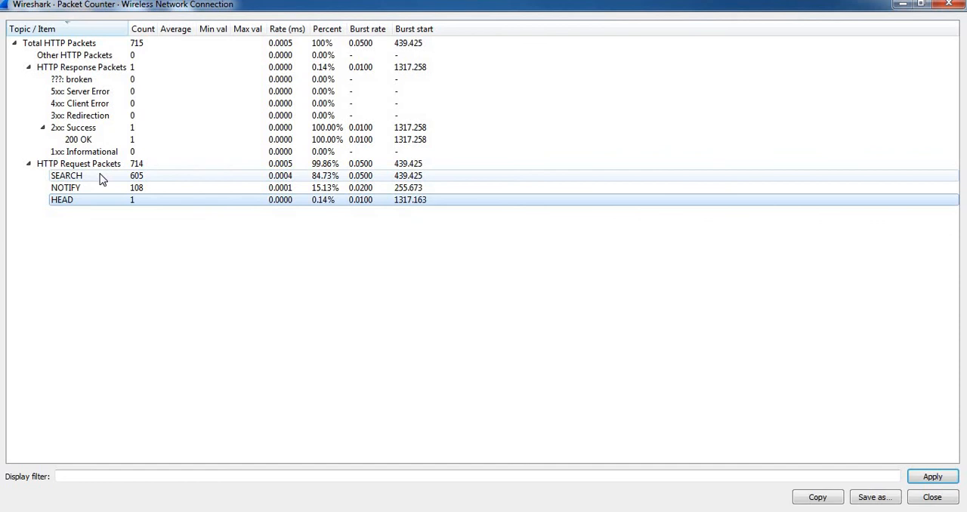
{"action": "left_click", "coordinate": [103, 179]}
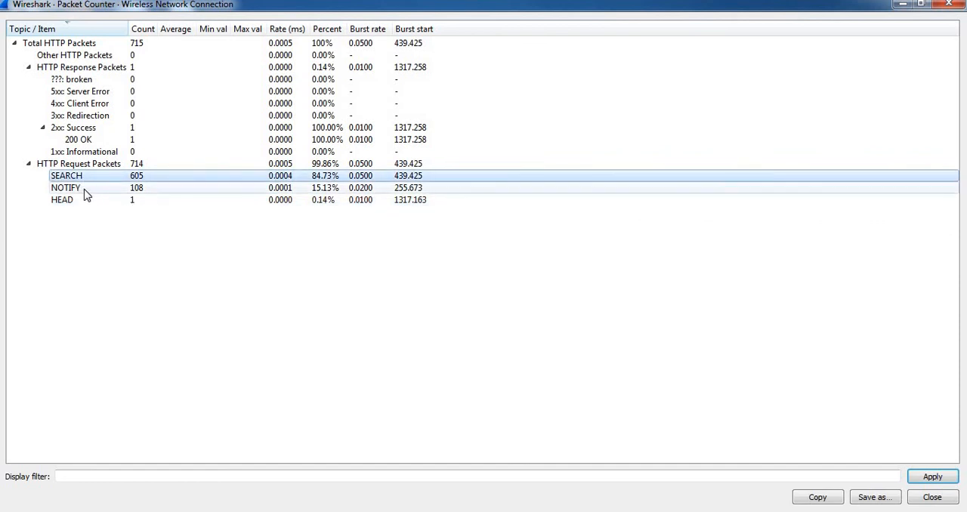
{"action": "left_click", "coordinate": [85, 189]}
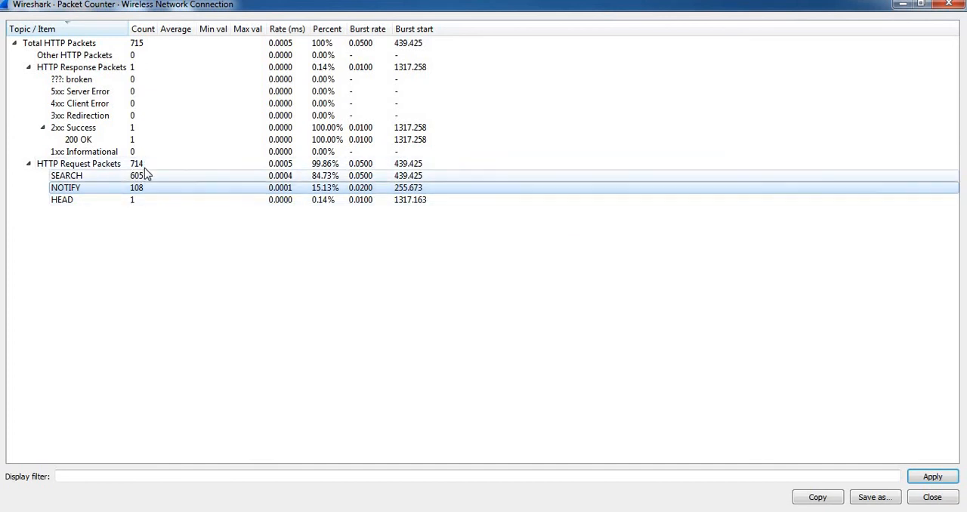
{"action": "left_click", "coordinate": [120, 68]}
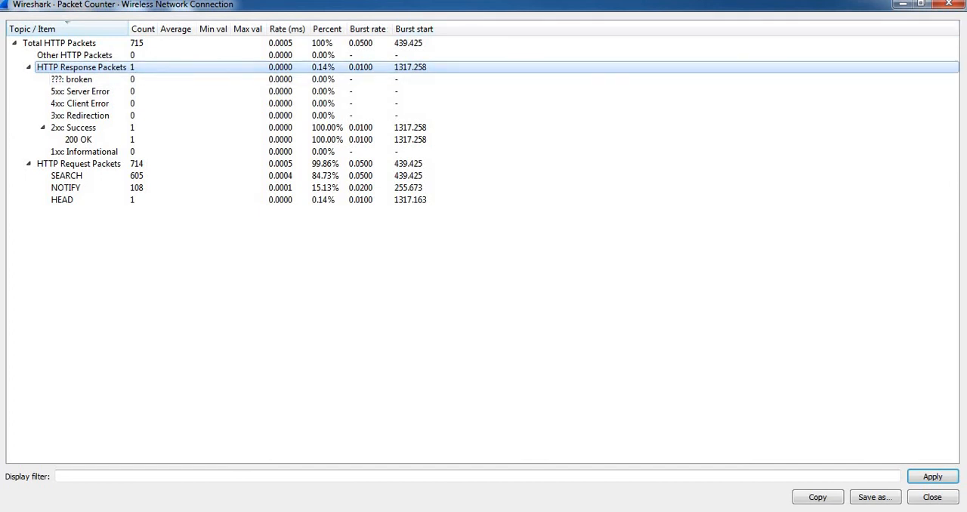
{"action": "left_click", "coordinate": [949, 4]}
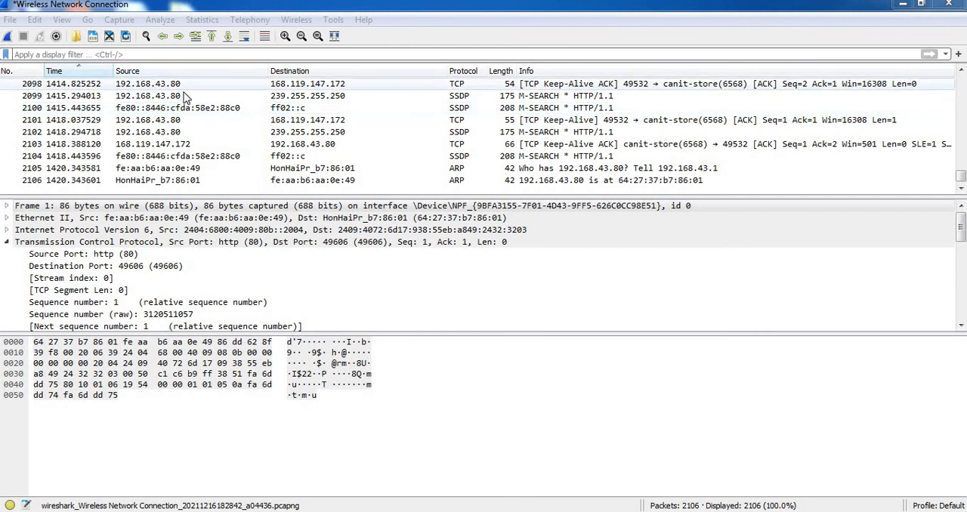
Open the DNS statistics in a maximized window and examine the No error and No such name response codes.
{"action": "left_click", "coordinate": [154, 54]}
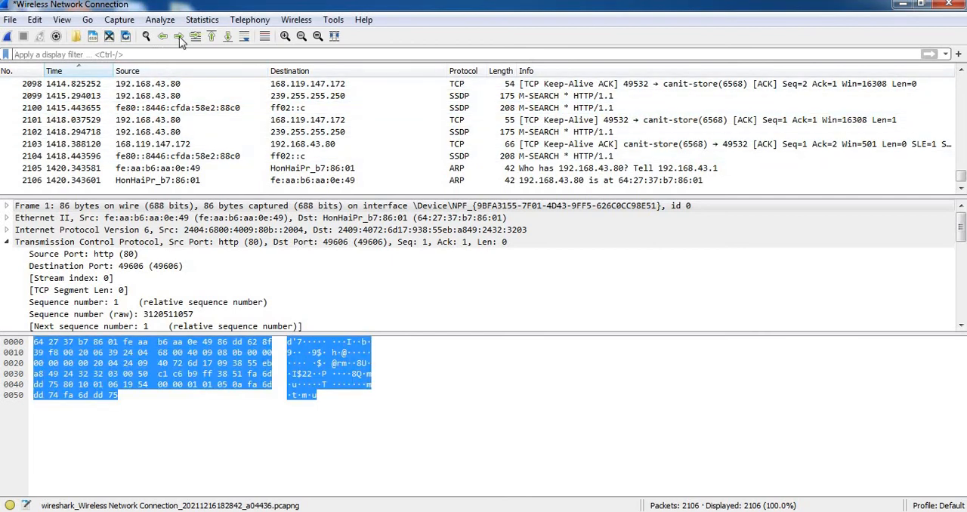
{"action": "left_click", "coordinate": [201, 21]}
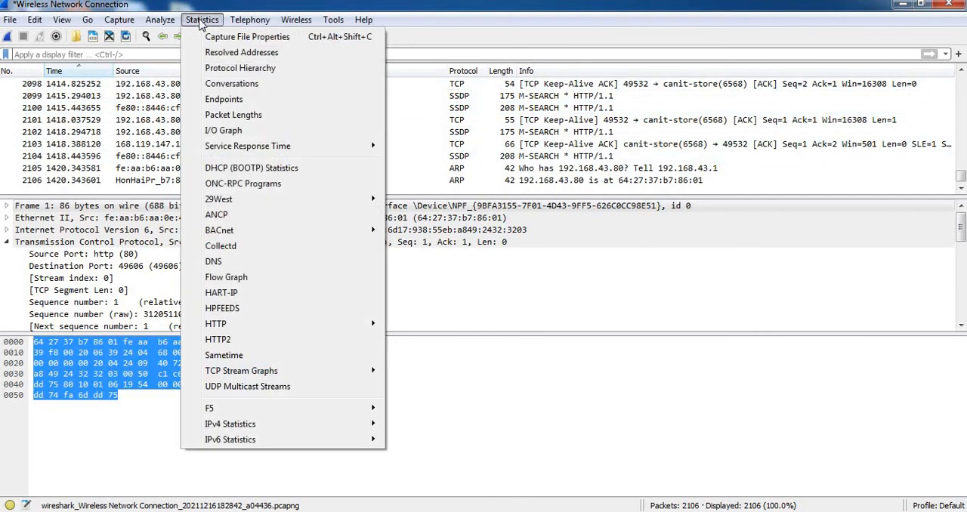
{"action": "left_click", "coordinate": [214, 261]}
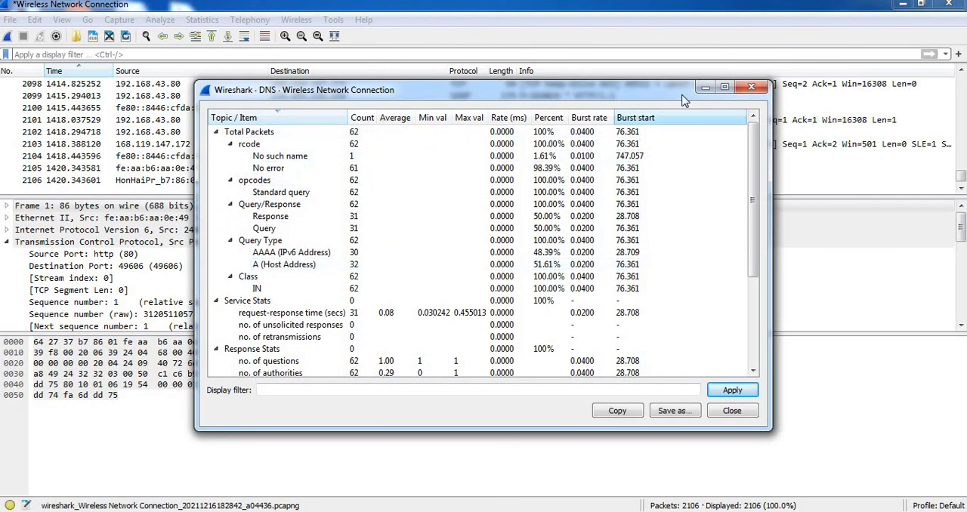
{"action": "left_click", "coordinate": [725, 89]}
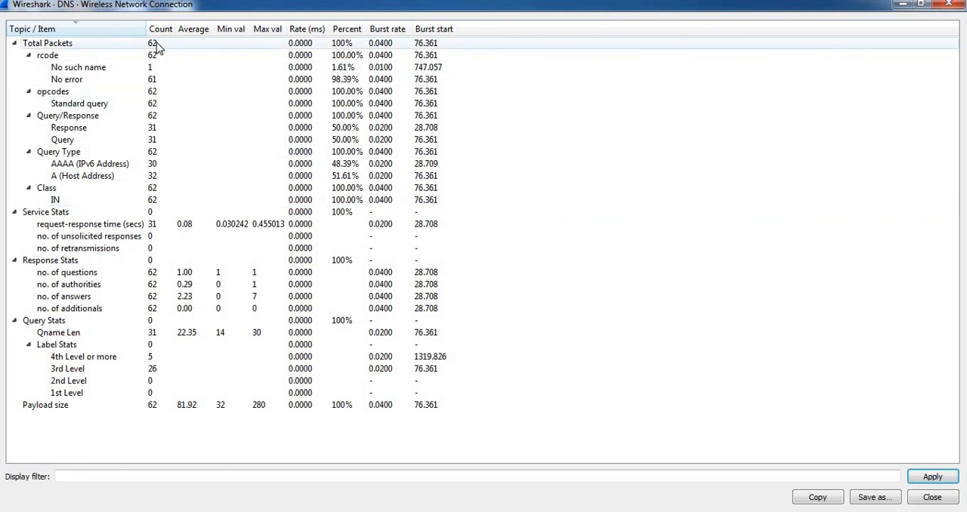
{"action": "left_click", "coordinate": [73, 81]}
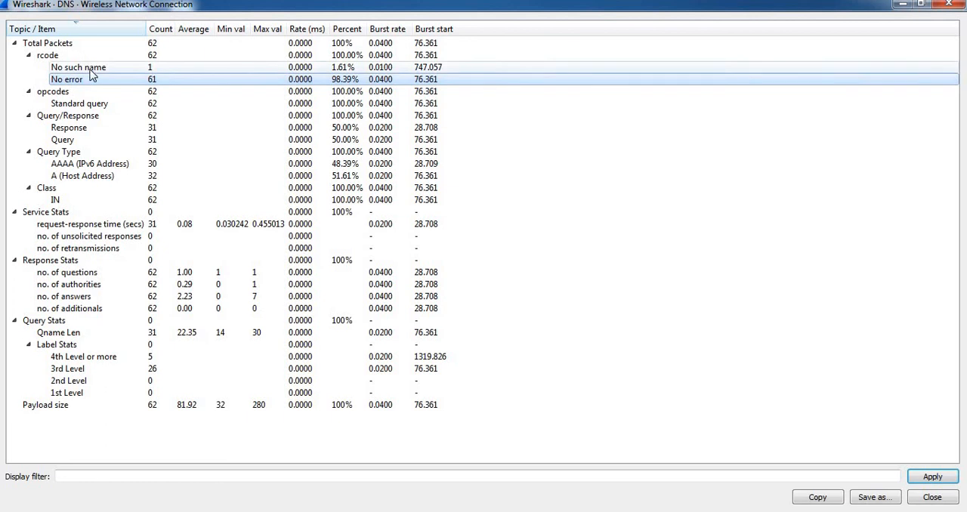
{"action": "left_click", "coordinate": [91, 68]}
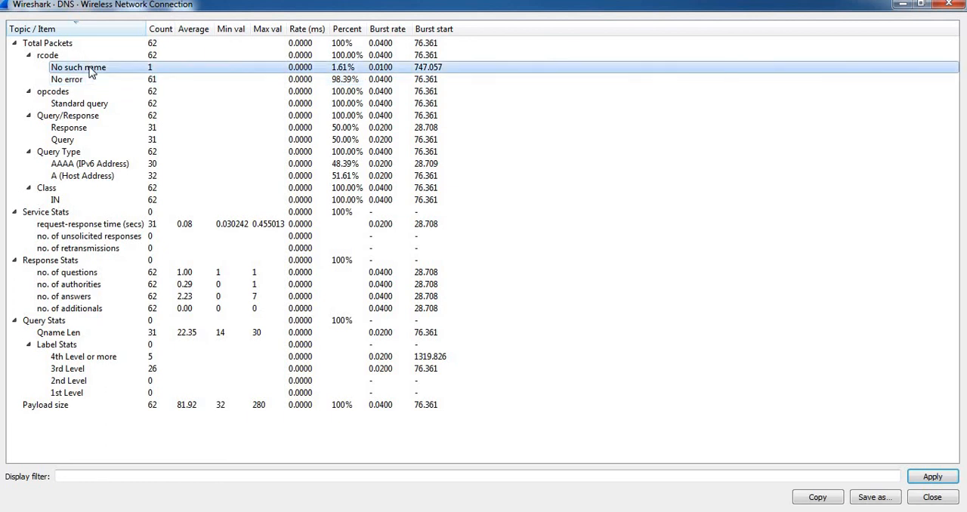
Examine the DNS opcodes, standard query, and Query/Response rows, and close the DNS statistics.
{"action": "left_click", "coordinate": [85, 92]}
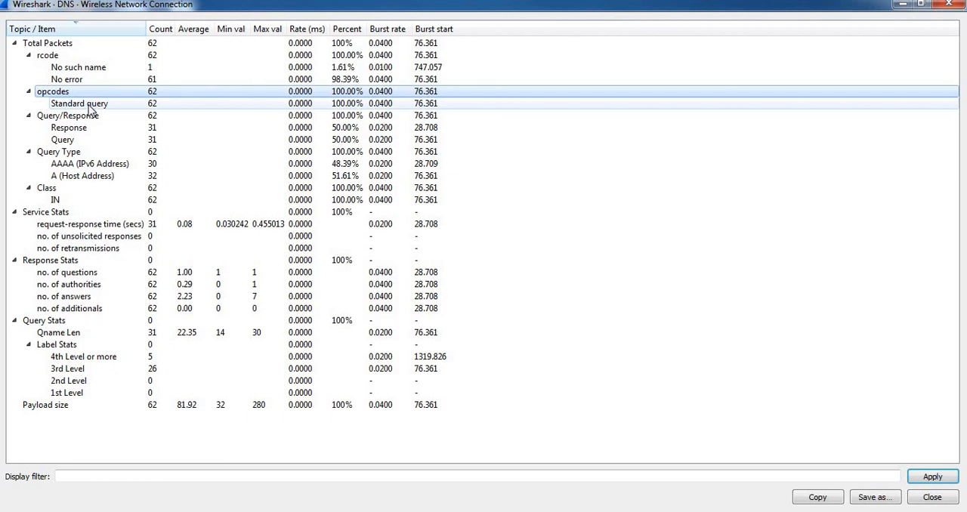
{"action": "left_click", "coordinate": [89, 104]}
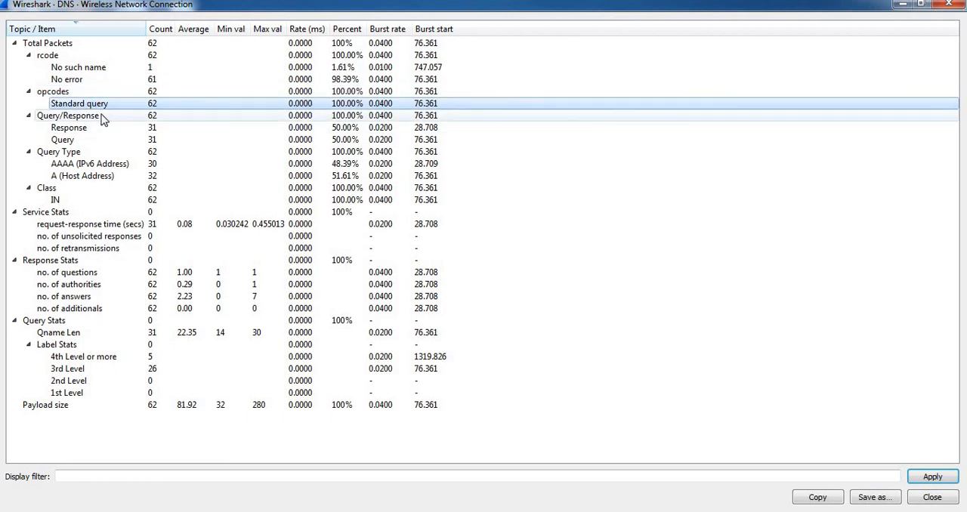
{"action": "left_click", "coordinate": [104, 117]}
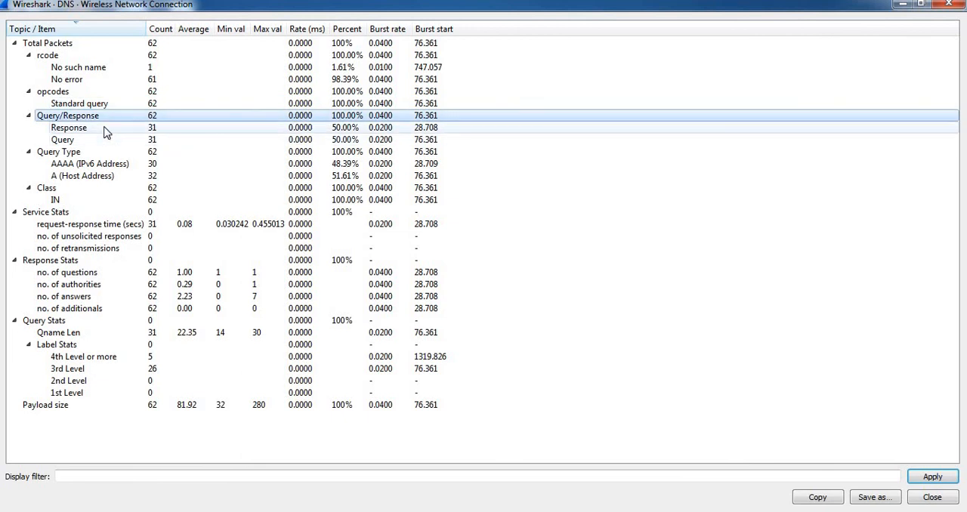
{"action": "left_click", "coordinate": [105, 130]}
{"action": "left_click", "coordinate": [97, 143]}
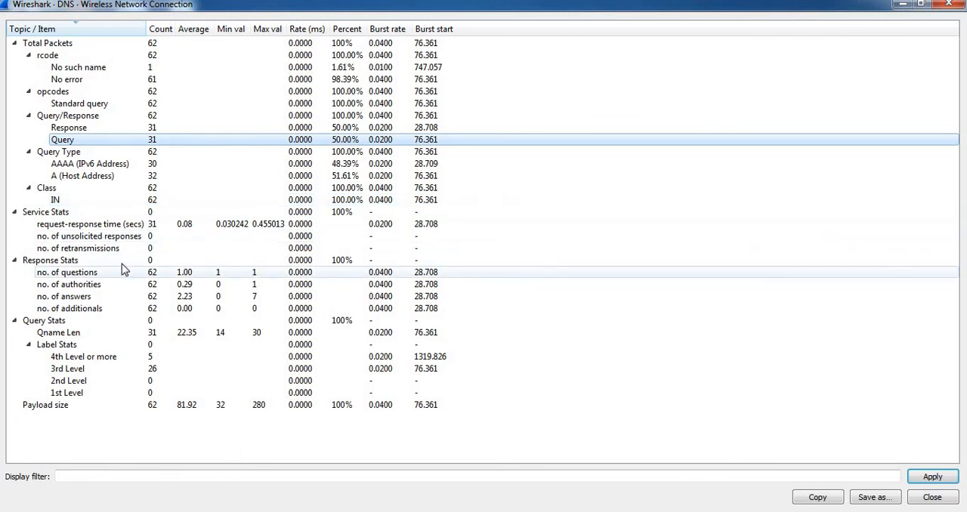
{"action": "left_click", "coordinate": [950, 8]}
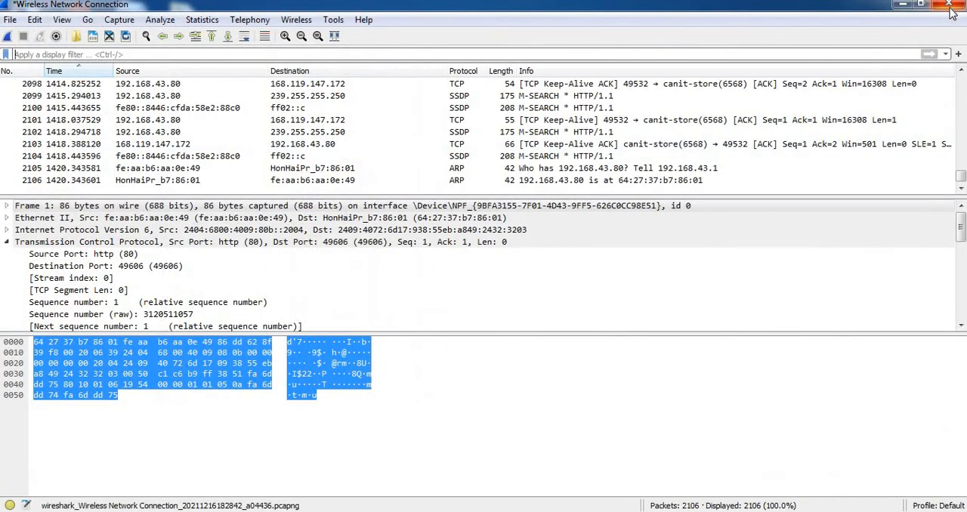